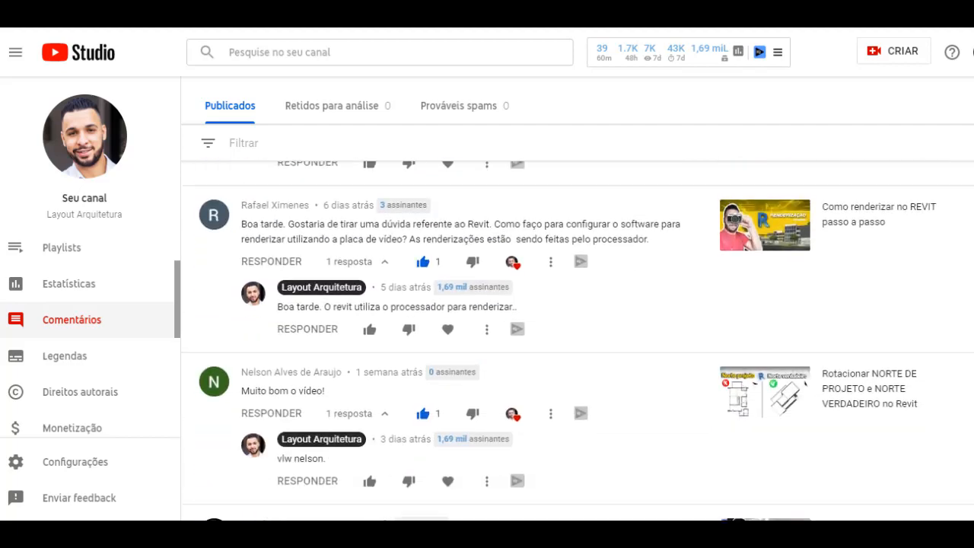
scroll(487, 342, "down", 15)
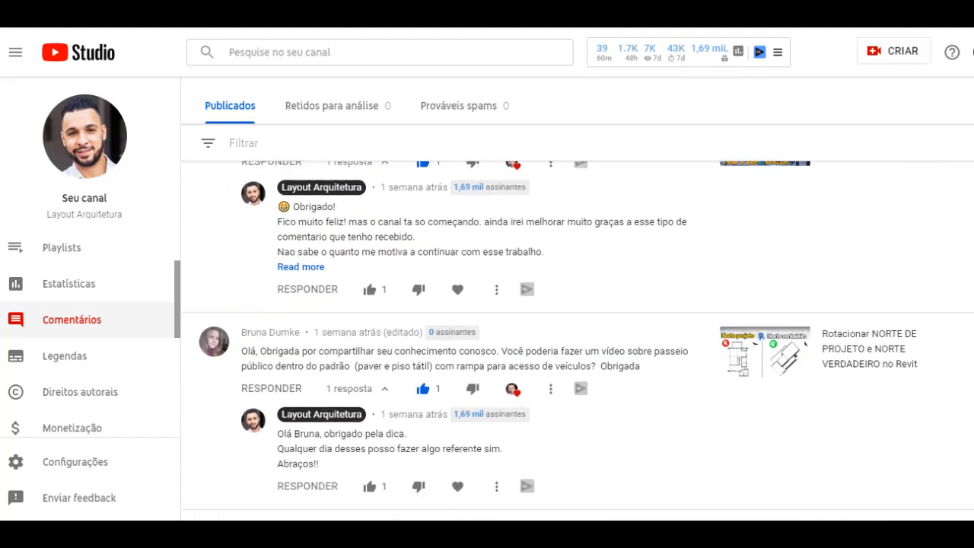
scroll(487, 342, "down", 15)
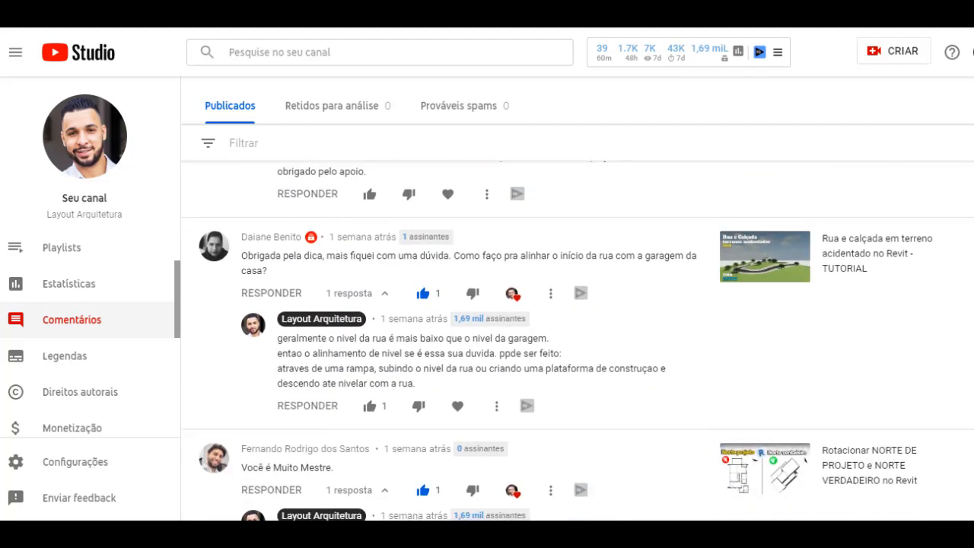
scroll(486, 342, "down", 6)
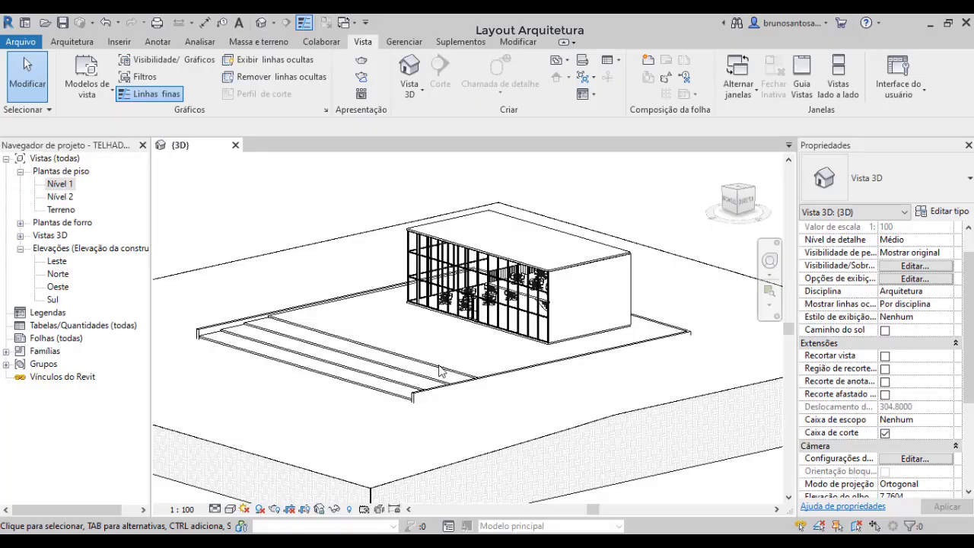
In the Nível 1 floor plan, delete the two vertical reference planes in front of the building's glazed entrance facade
middle_click_drag(439, 370, 473, 408, "shift")
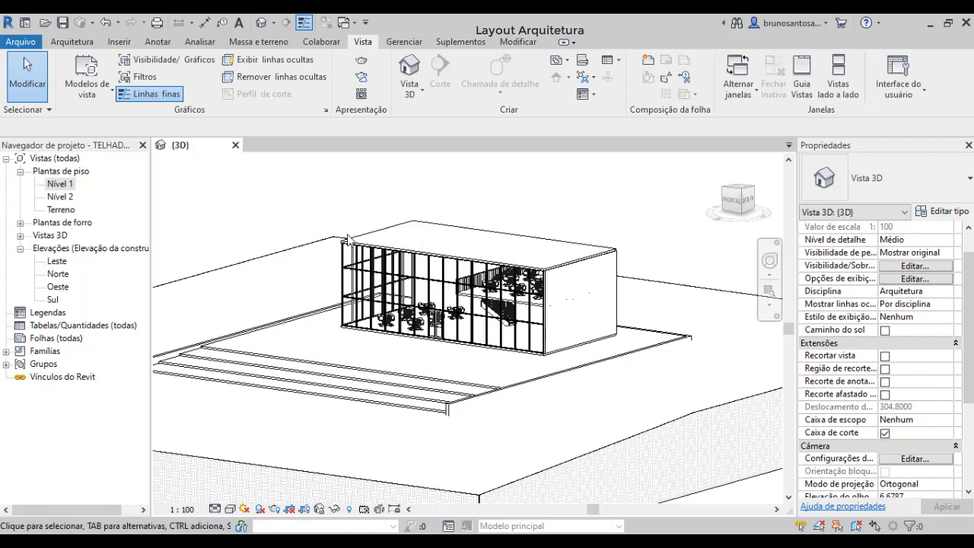
double_click(58, 185)
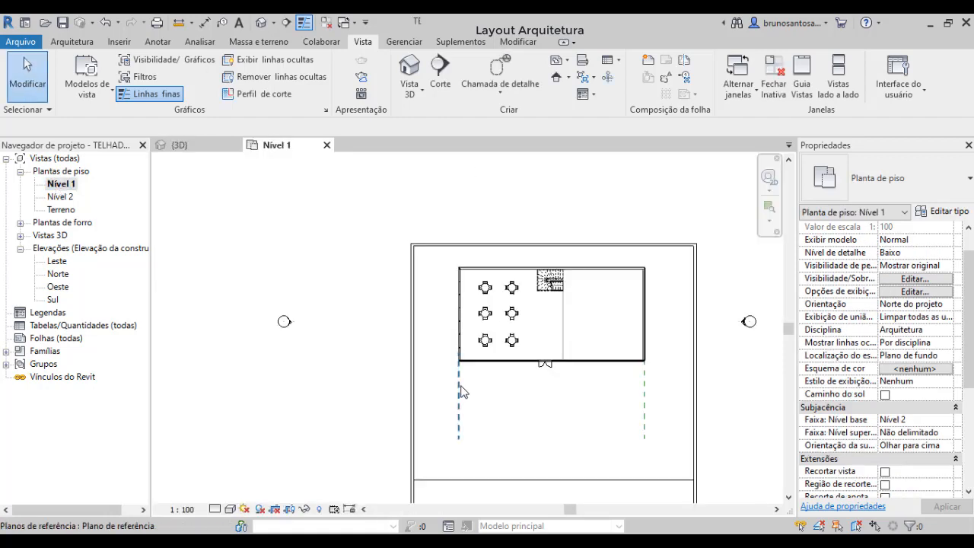
left_click(460, 386)
key("Delete")
left_click(644, 401)
key("Delete")
middle_click_drag(624, 393, 487, 354)
scroll(489, 354, "up", 1)
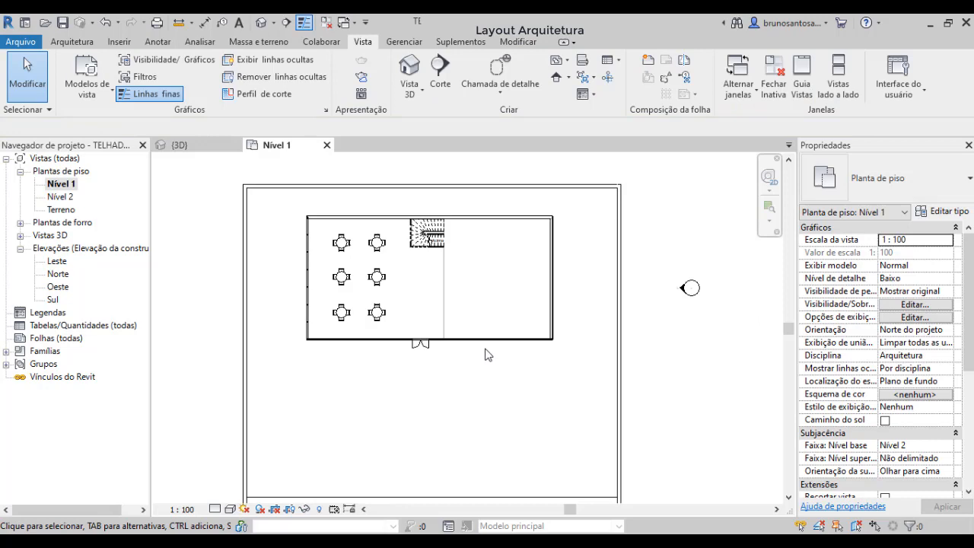
scroll(482, 382, "up", 2)
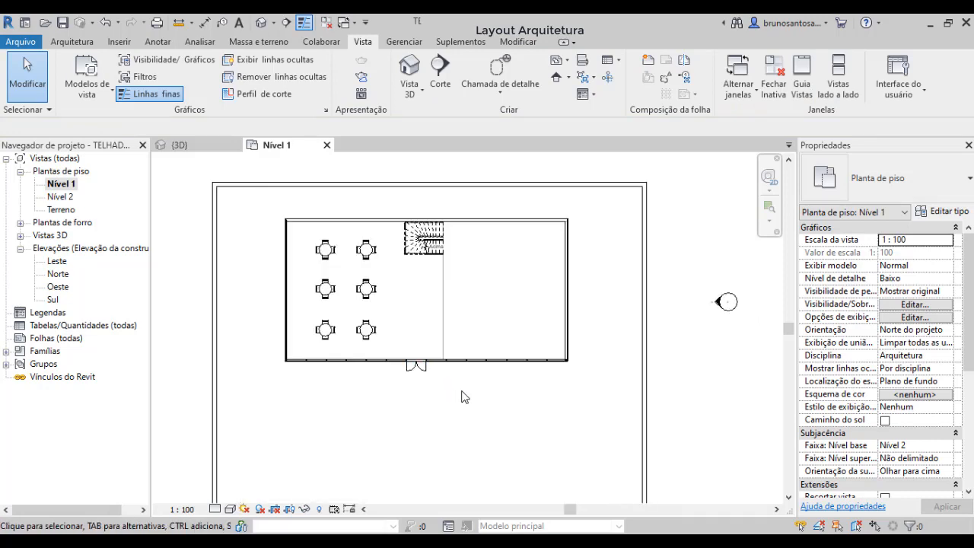
Set the project length units to Metros with rounding to 2 casas decimais
key("u")
key("n")
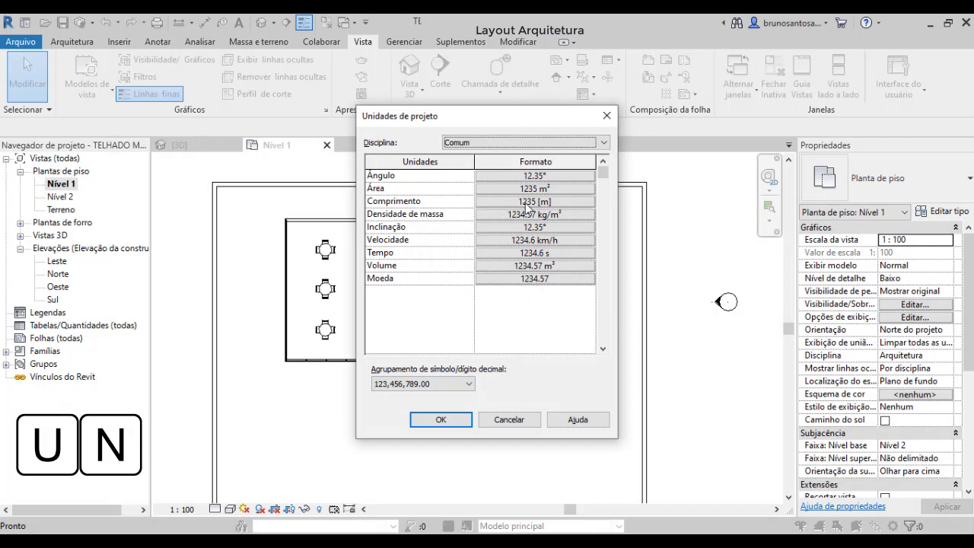
left_click(523, 204)
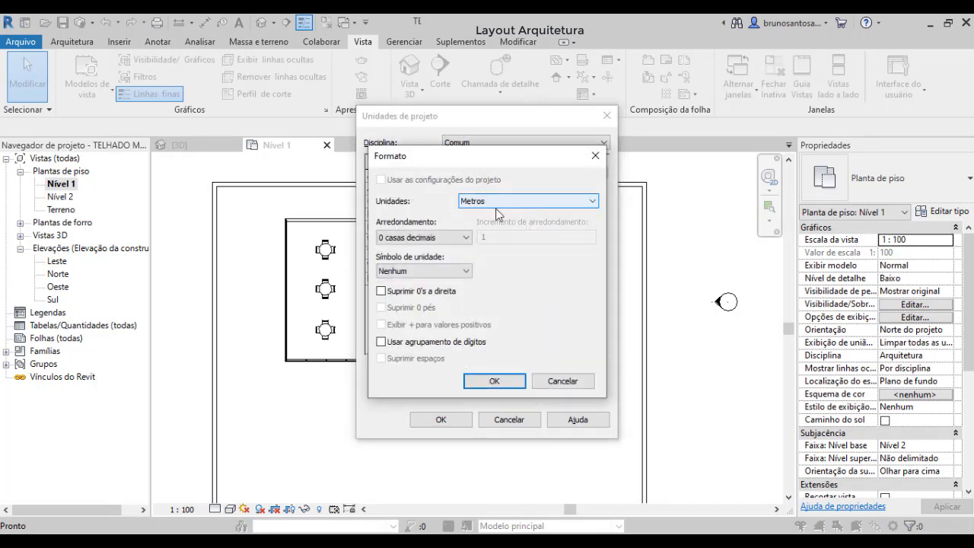
left_click(507, 202)
left_click(502, 261)
left_click(502, 204)
left_click(487, 250)
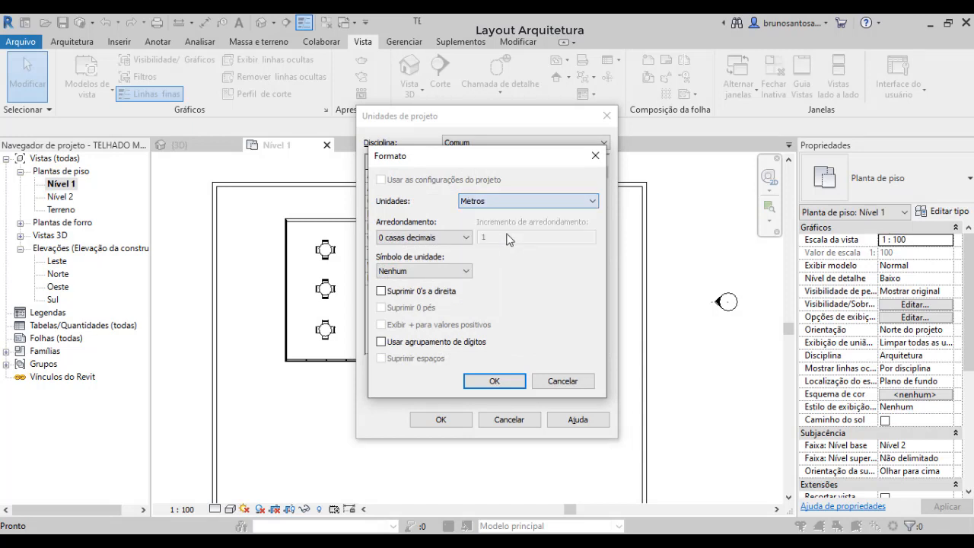
left_click(448, 239)
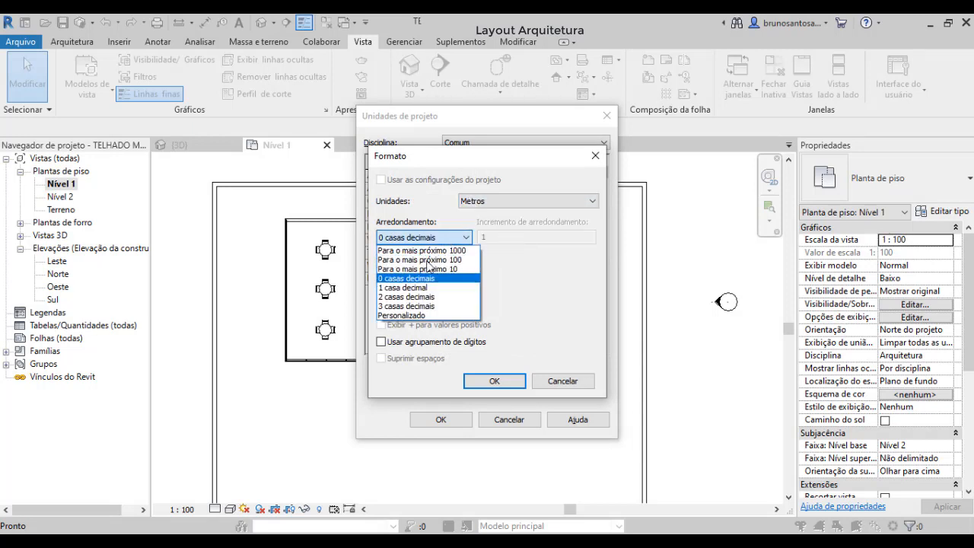
left_click(405, 298)
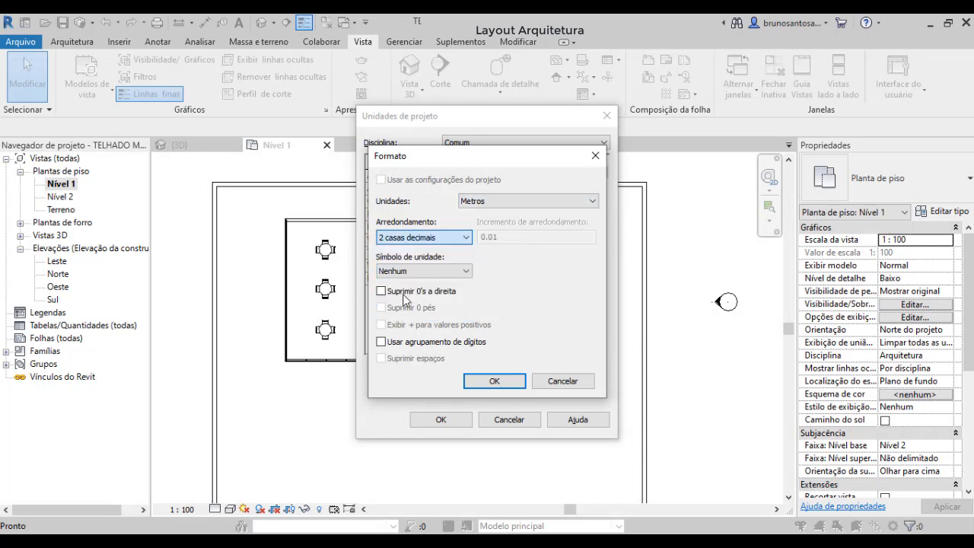
left_click(495, 381)
left_click(443, 419)
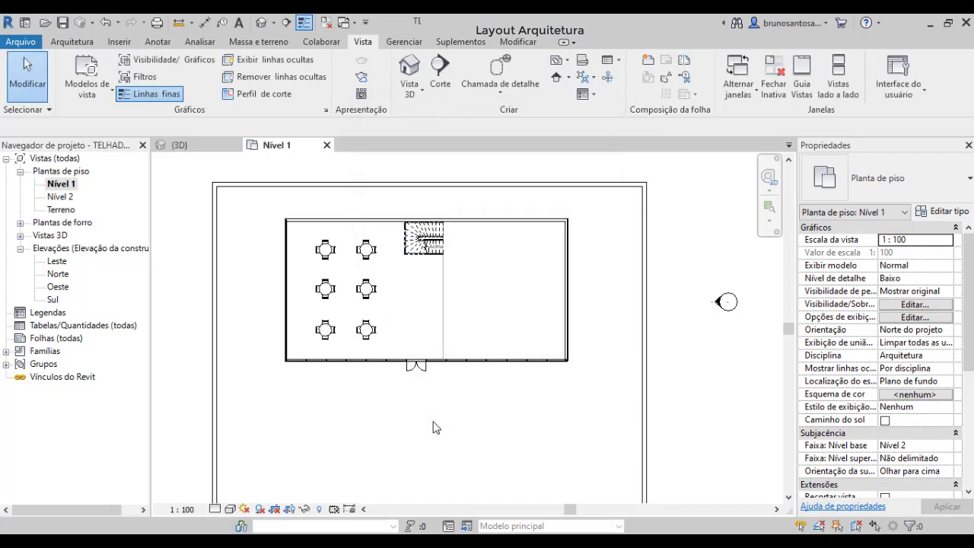
mouse_move(422, 405)
middle_mouse_down()
mouse_move(434, 385)
mouse_move(403, 386)
middle_mouse_up()
scroll(440, 389, "down", 1)
scroll(430, 385, "up", 1)
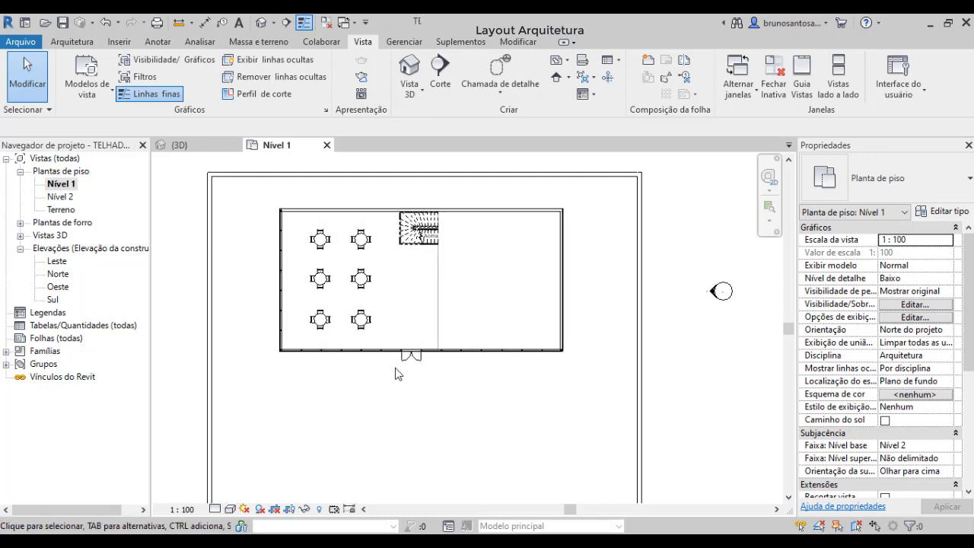
middle_click_drag(325, 362, 324, 362)
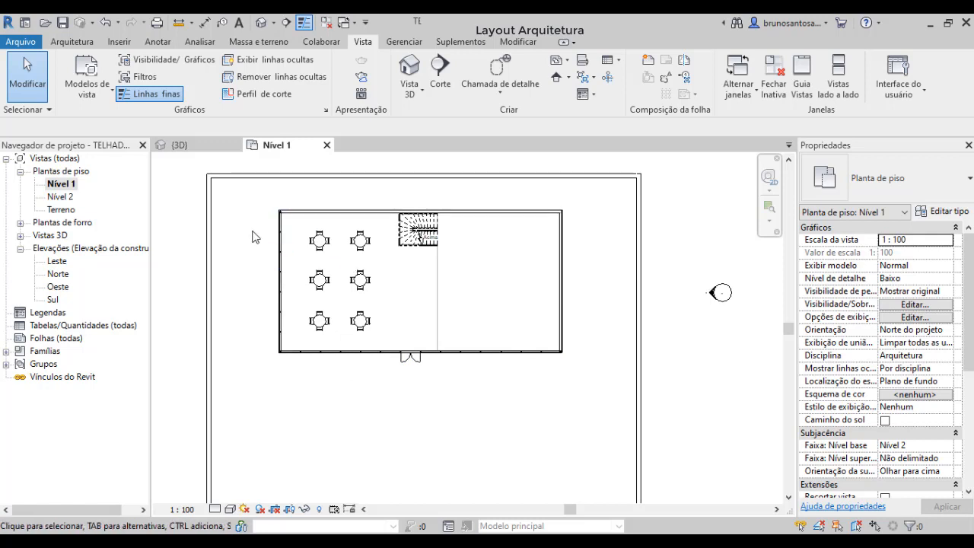
scroll(246, 217, "up", 2)
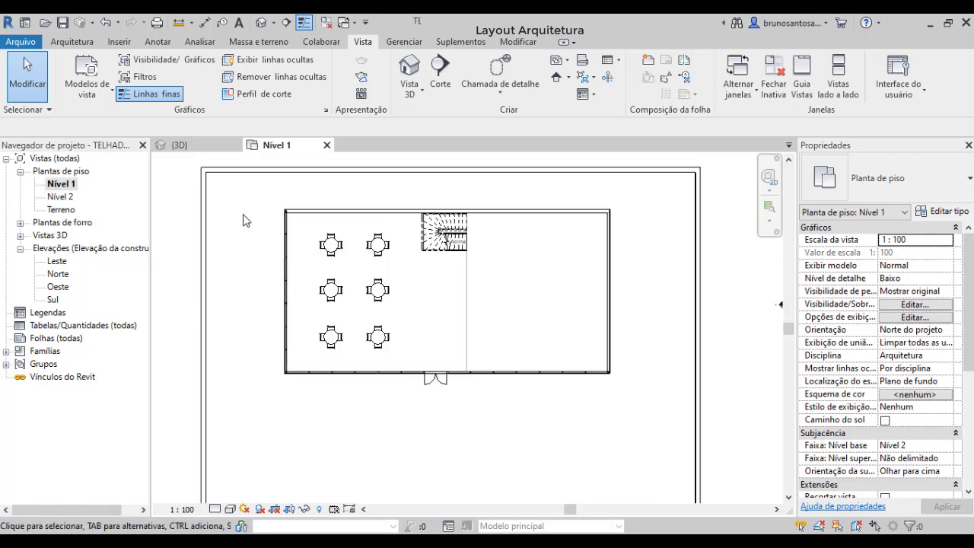
left_click(70, 43)
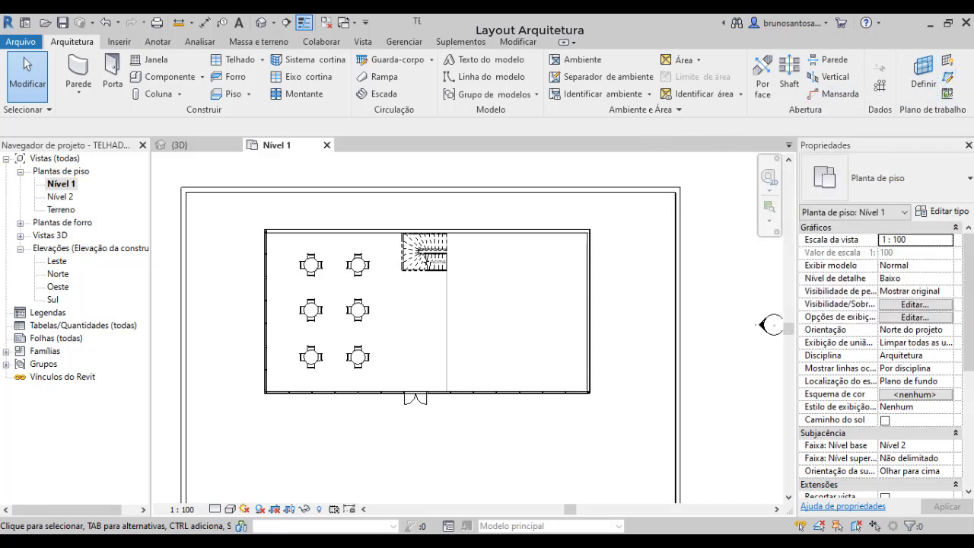
key("r")
key("p")
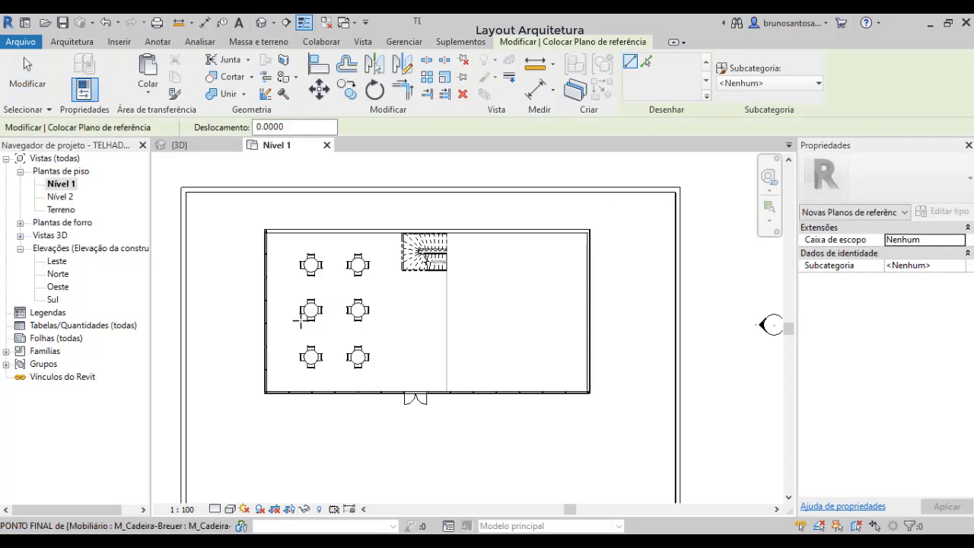
scroll(296, 404, "up", 6)
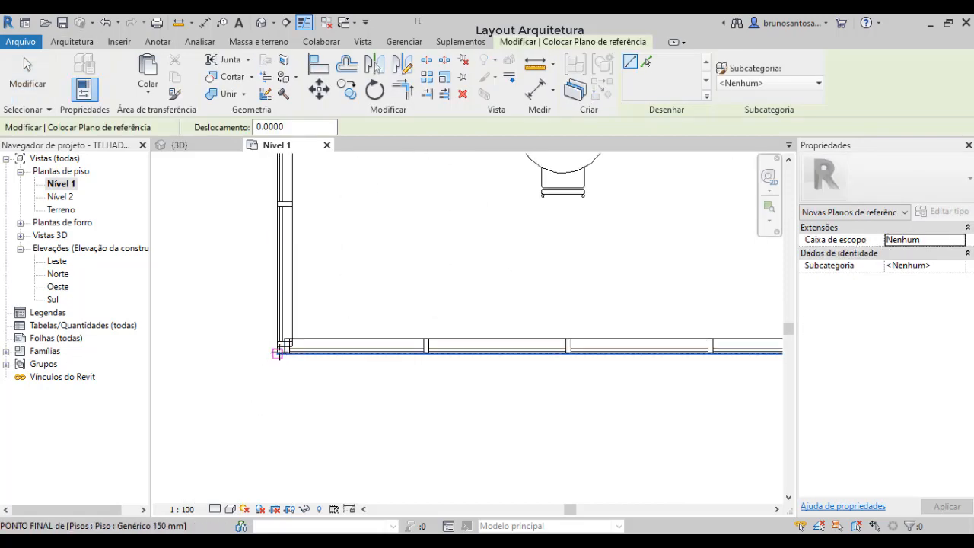
left_click(277, 351)
scroll(278, 349, "down", 5)
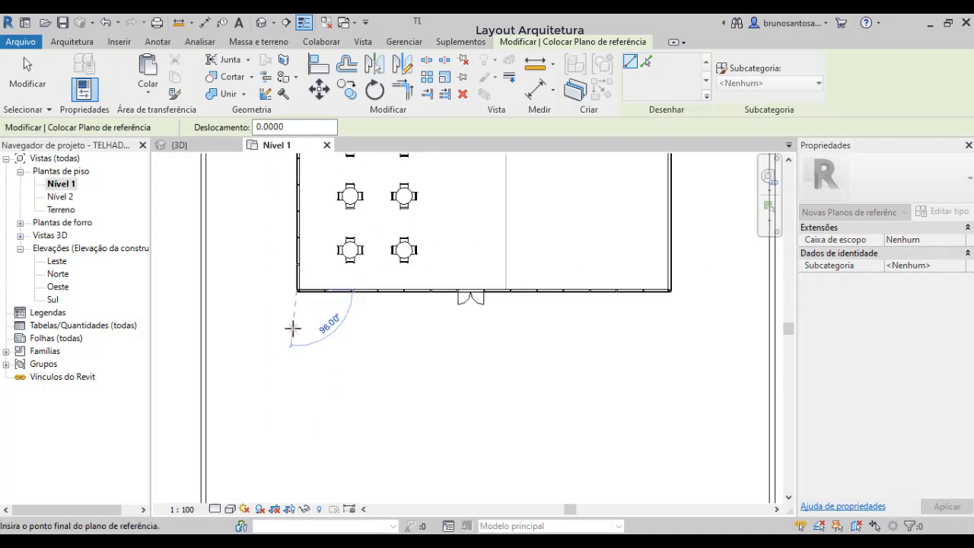
scroll(293, 329, "down", 1)
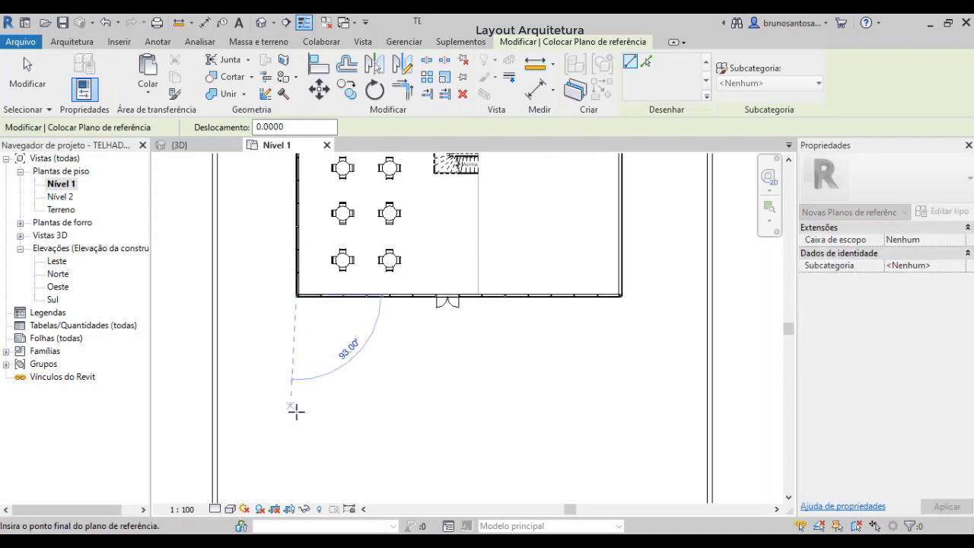
scroll(297, 413, "down", 1)
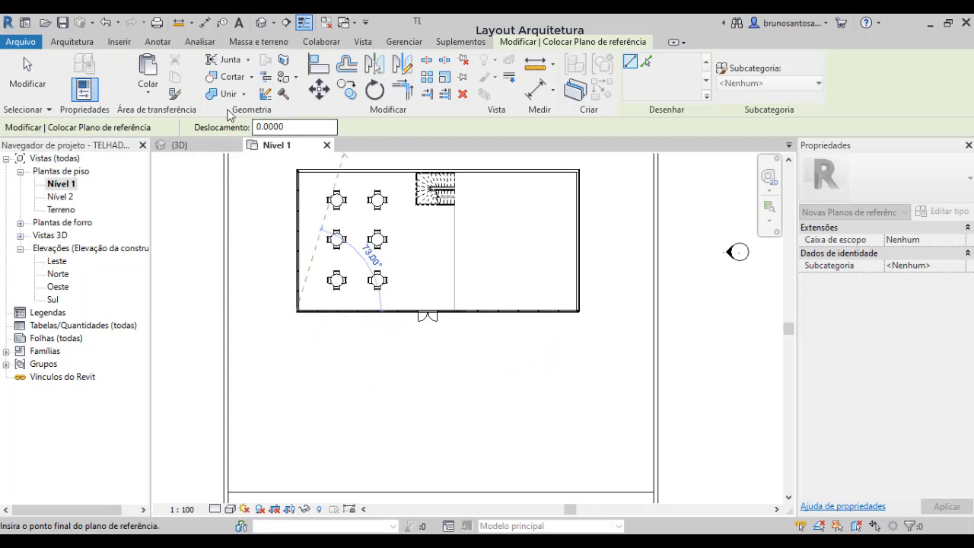
left_click(194, 147)
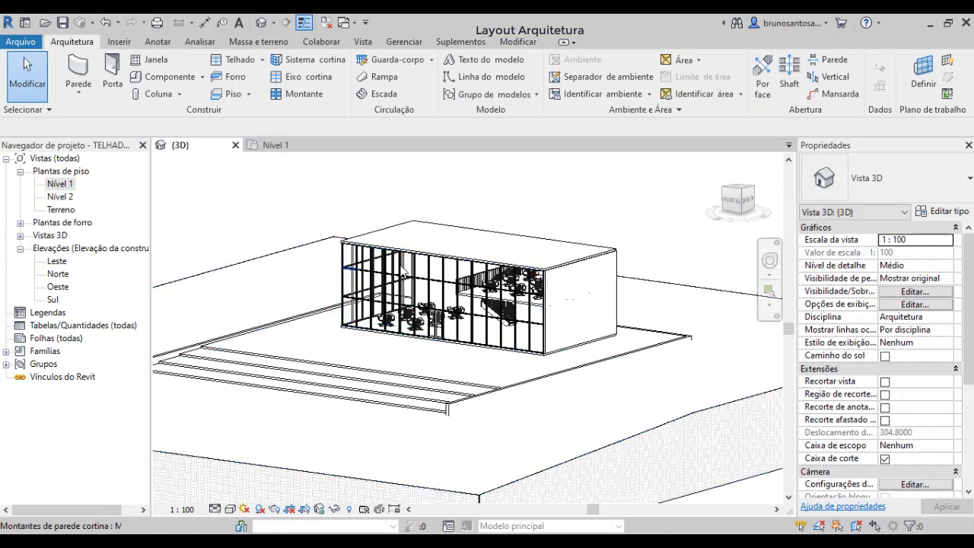
middle_click_drag(319, 275, 327, 285, "shift")
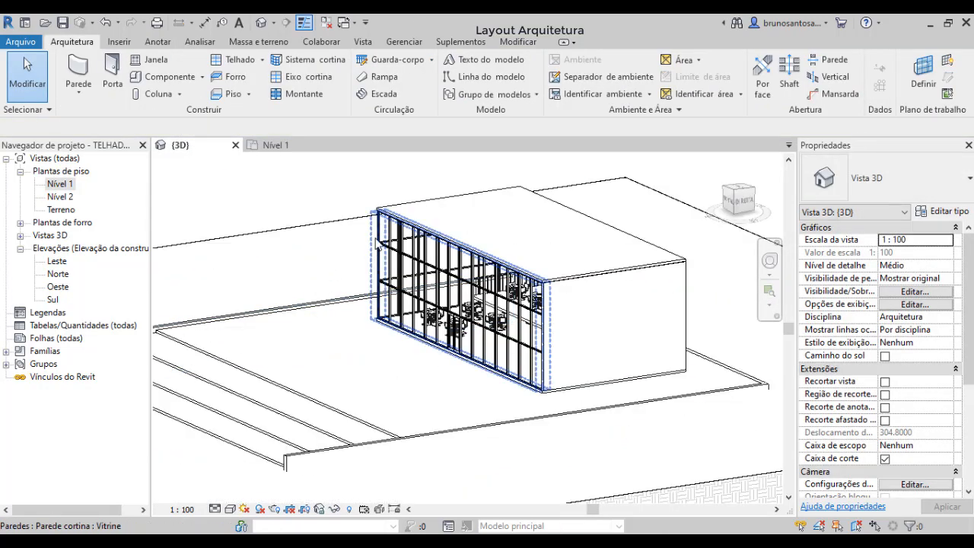
In the Nível 1 plan, draw a vertical reference plane extending down from the building's lower-left corner
left_click(274, 145)
scroll(331, 268, "up", 2)
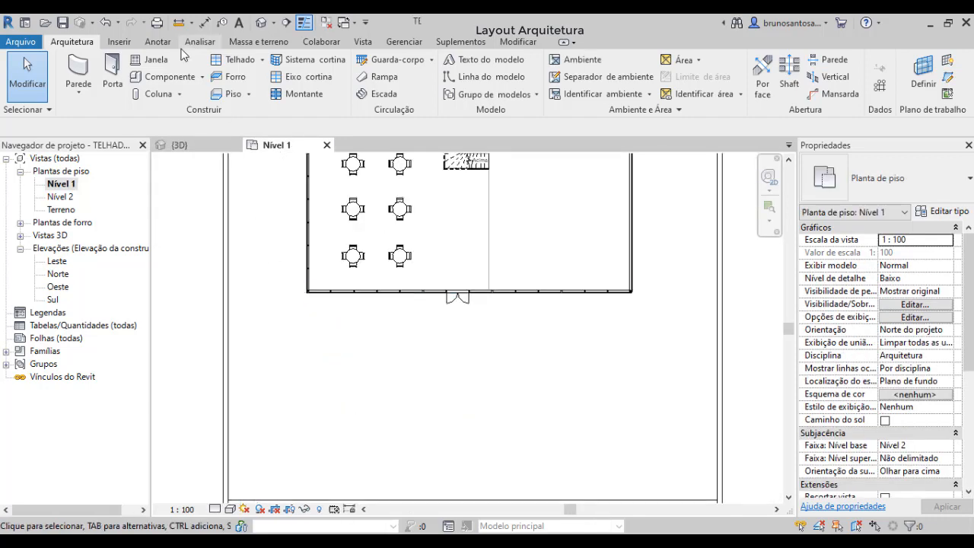
left_click(947, 77)
scroll(323, 266, "up", 3)
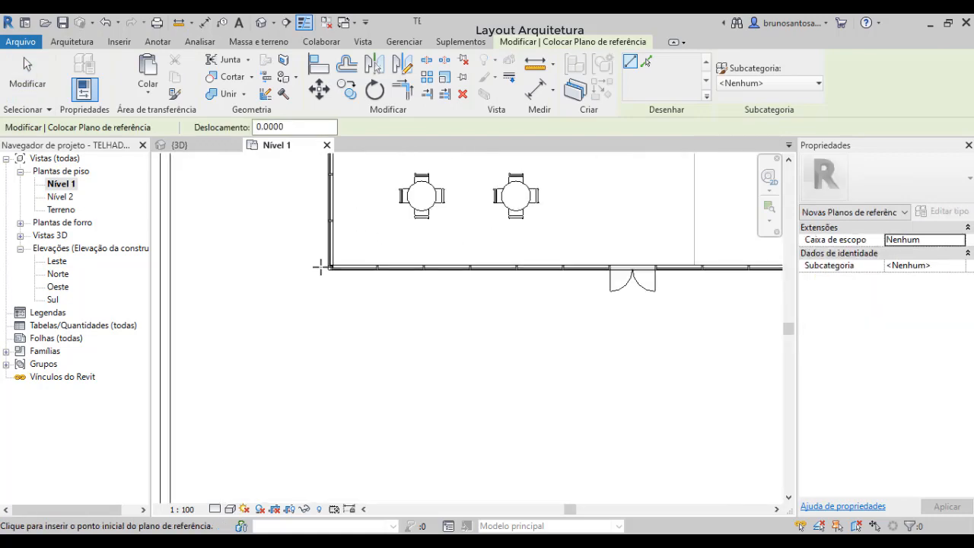
left_click(325, 264)
scroll(334, 380, "down", 4)
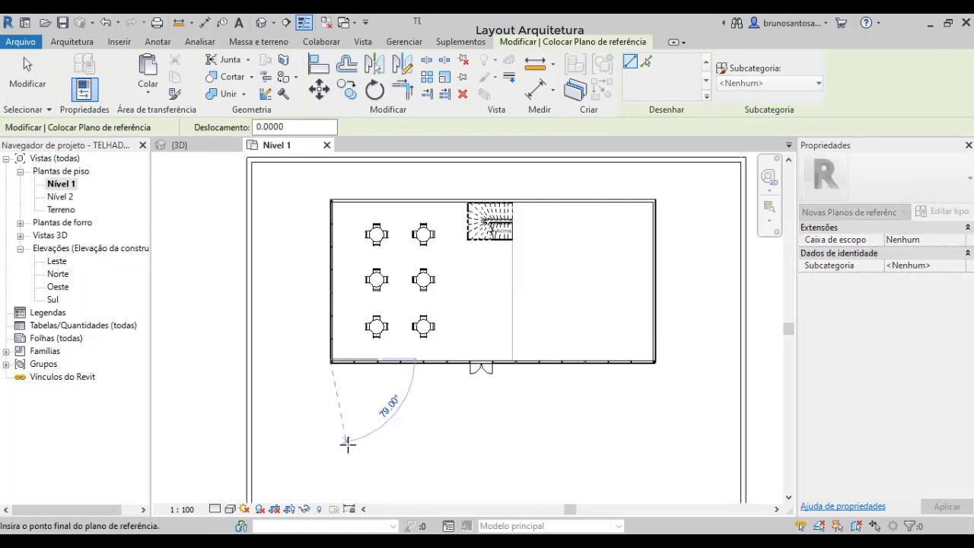
middle_click_drag(348, 443, 307, 340)
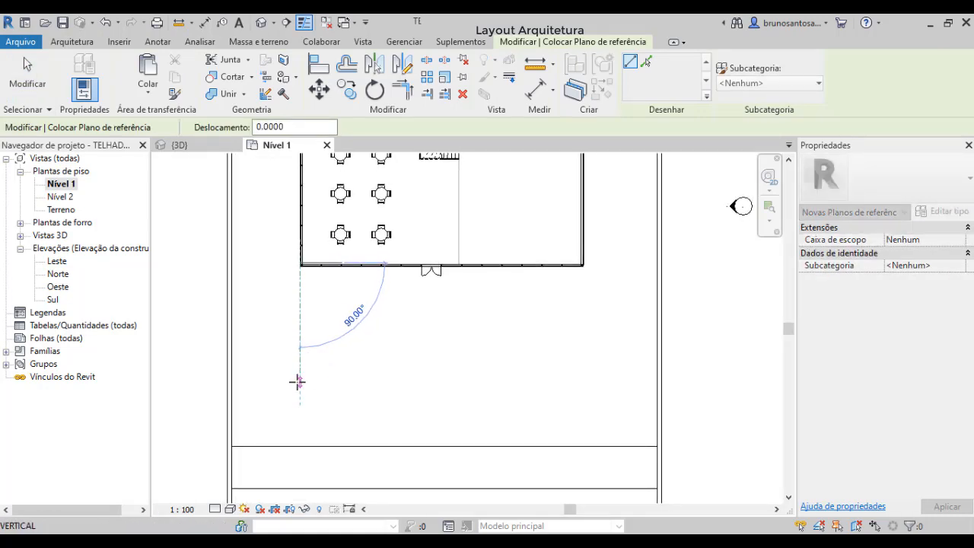
left_click(298, 382)
Draw a matching vertical reference plane down from the building's lower-right corner, ending about level with the left one
scroll(312, 351, "up", 2)
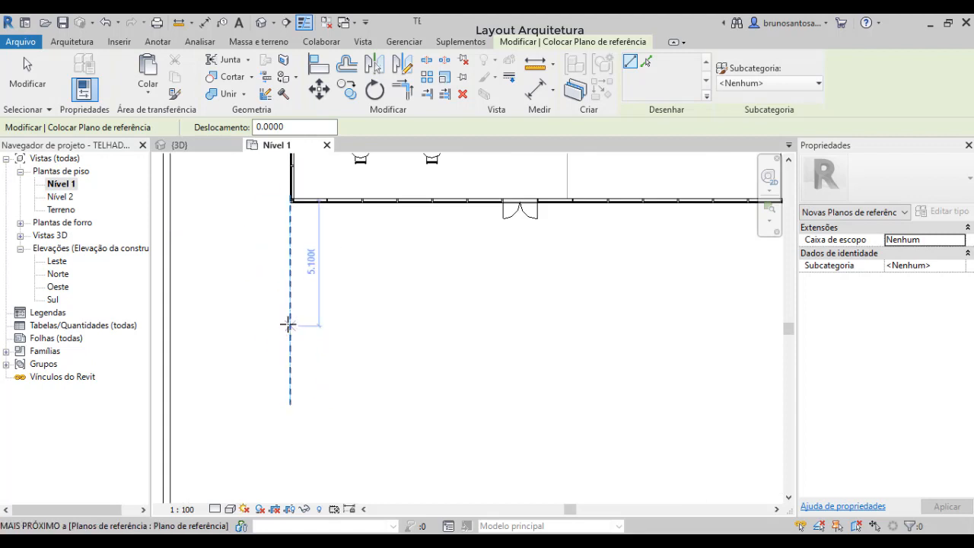
scroll(309, 327, "down", 1)
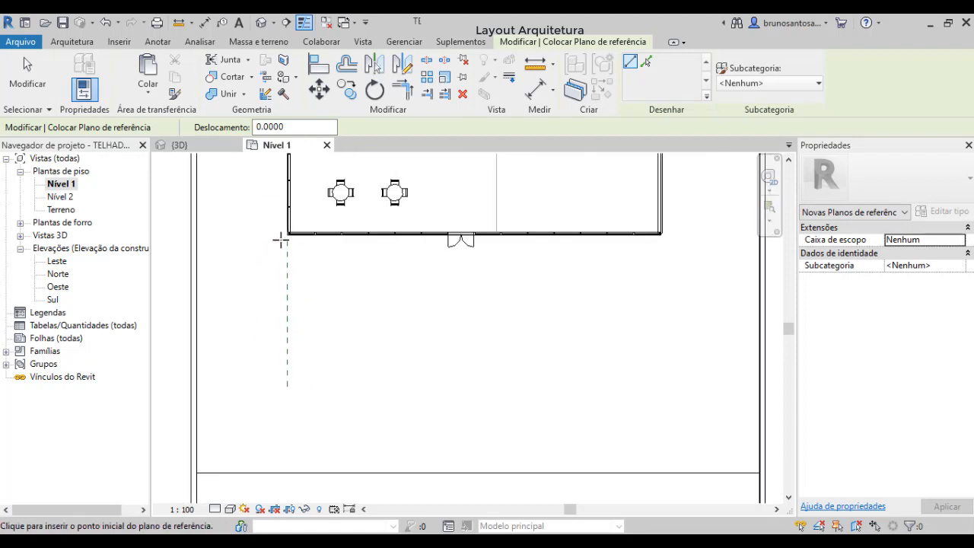
scroll(388, 295, "down", 1)
scroll(379, 286, "up", 2)
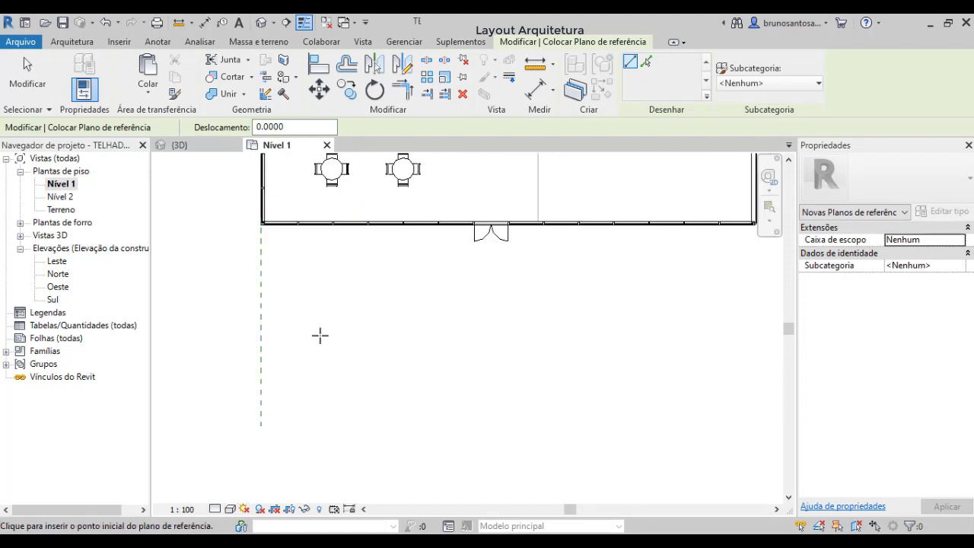
scroll(328, 338, "down", 2)
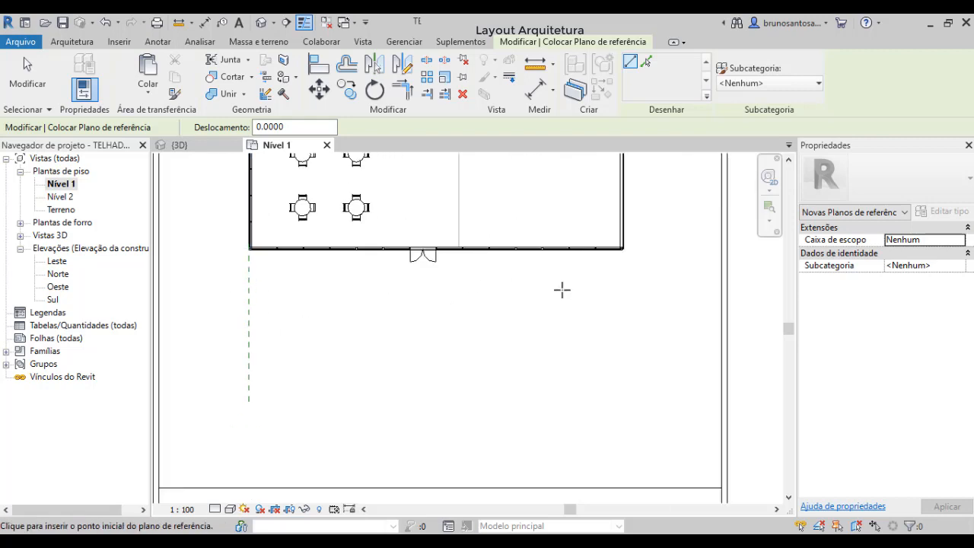
scroll(631, 246, "up", 3)
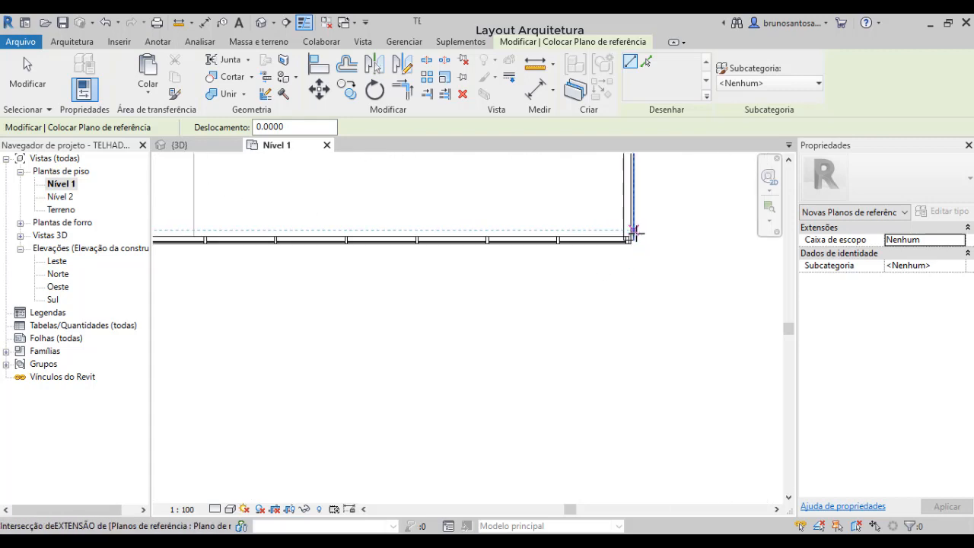
left_click(634, 231)
scroll(630, 350, "down", 2)
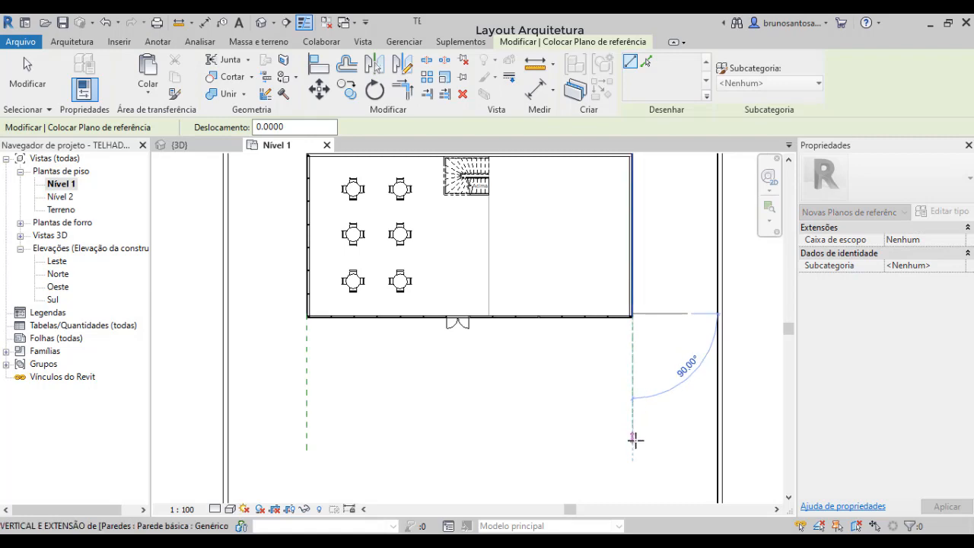
left_click(634, 447)
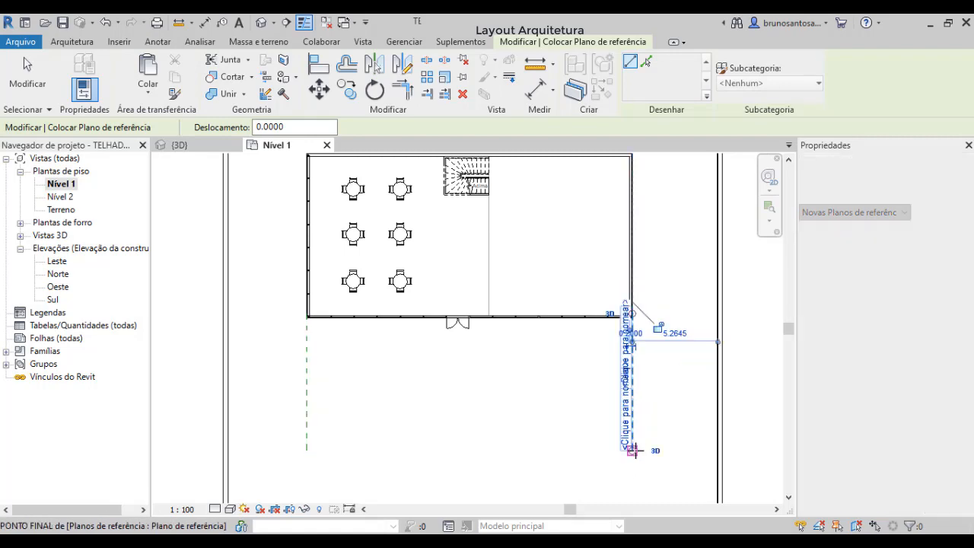
Name the reference plane that extends down from the building's lower-left corner 1
key("Escape")
key("Escape")
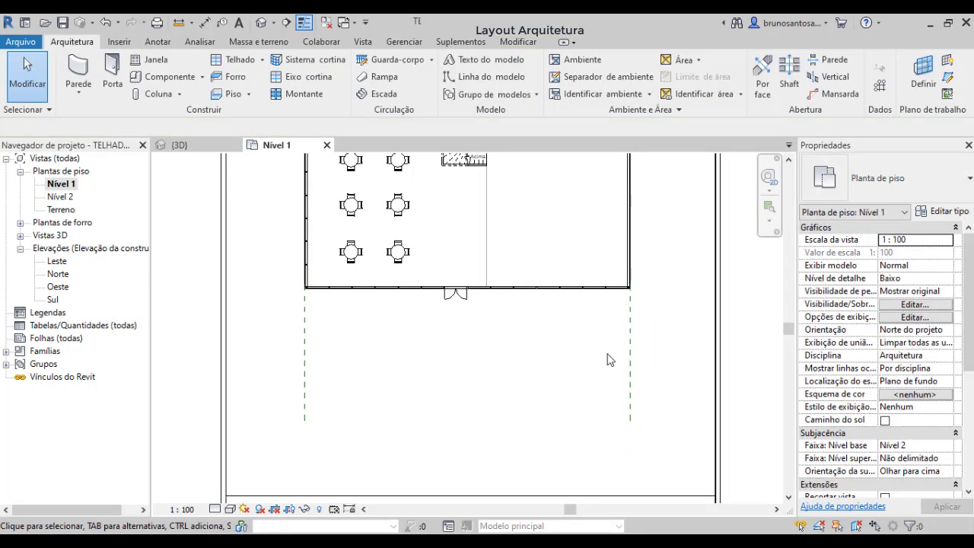
scroll(655, 357, "up", 2)
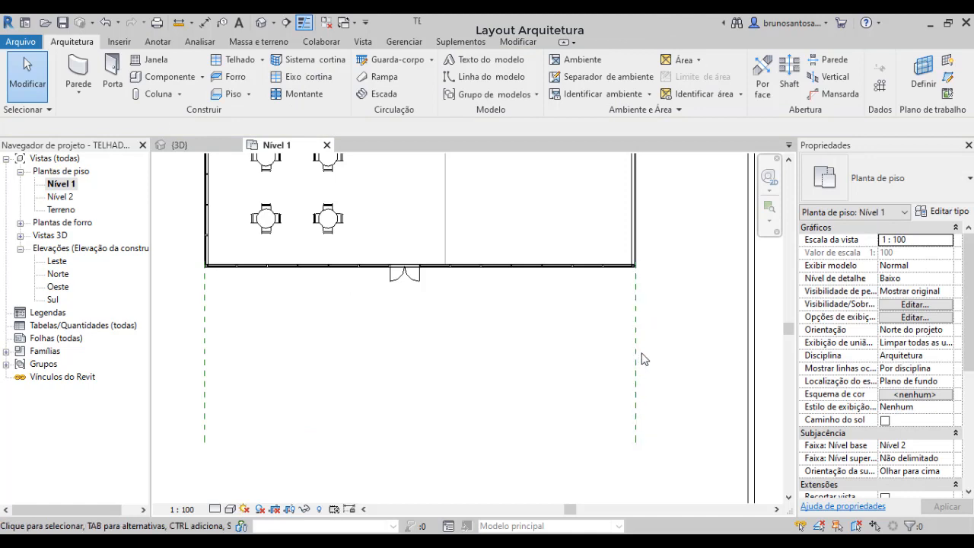
scroll(641, 359, "down", 2)
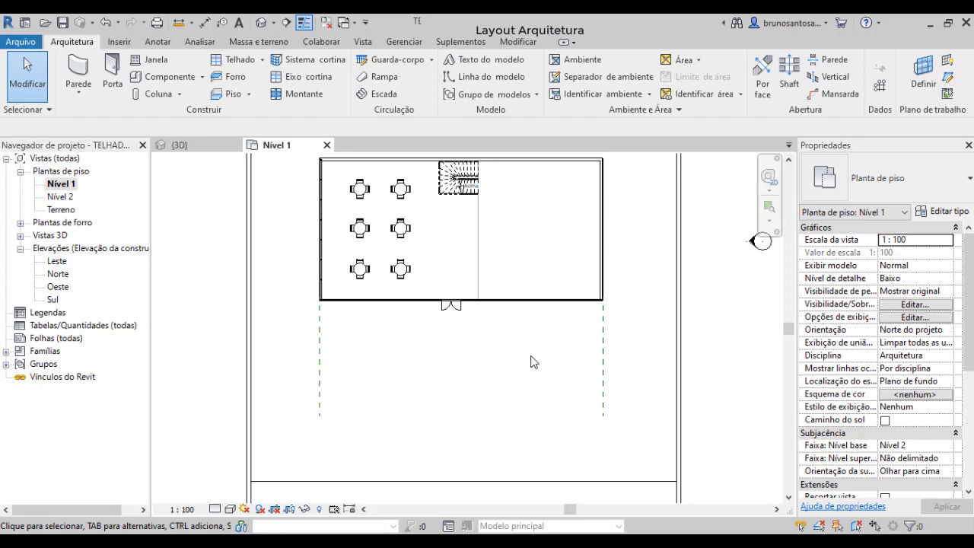
middle_click_drag(510, 372, 505, 379)
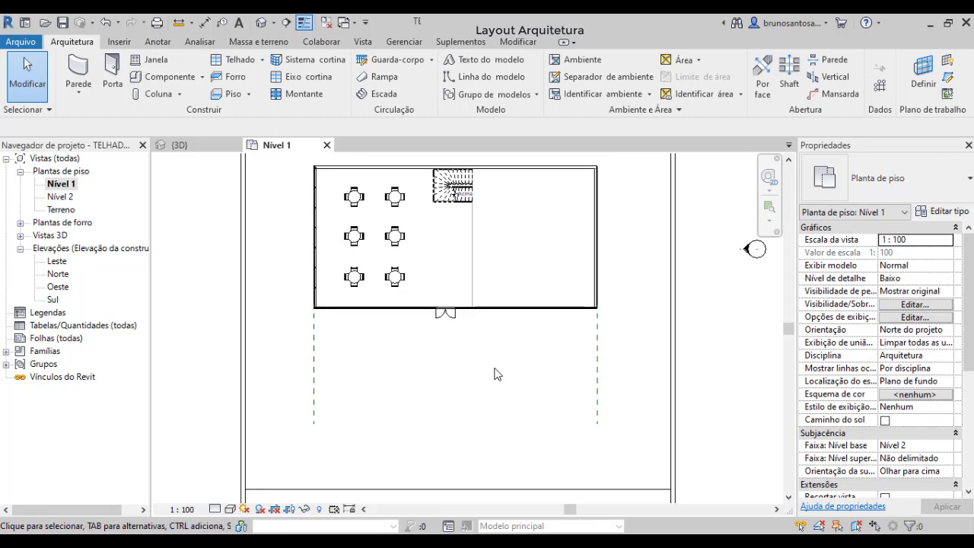
scroll(490, 372, "up", 2)
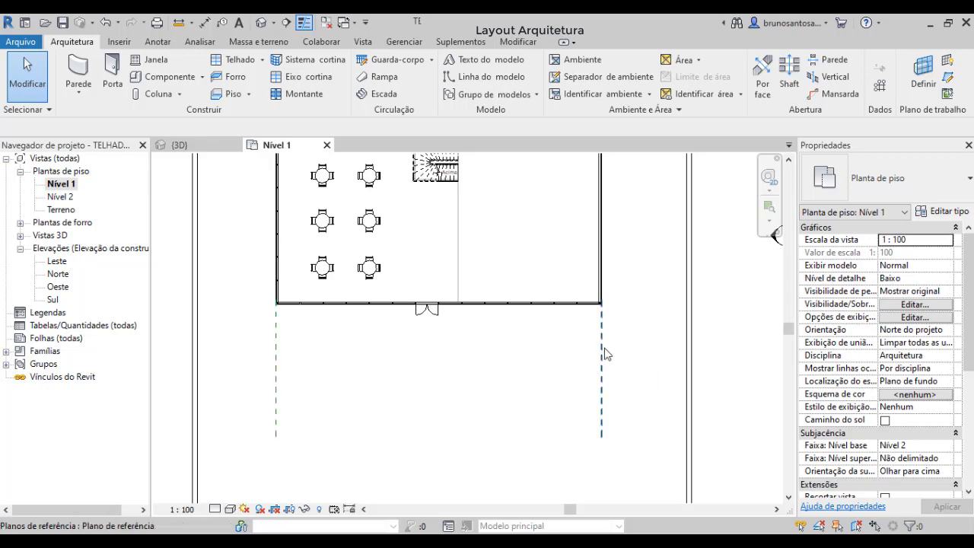
left_click(277, 350)
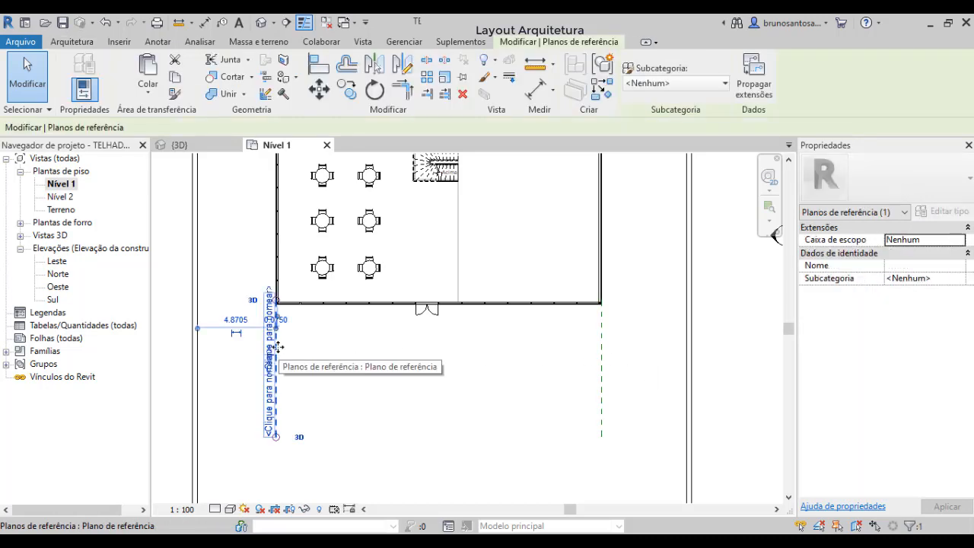
scroll(275, 356, "up", 5)
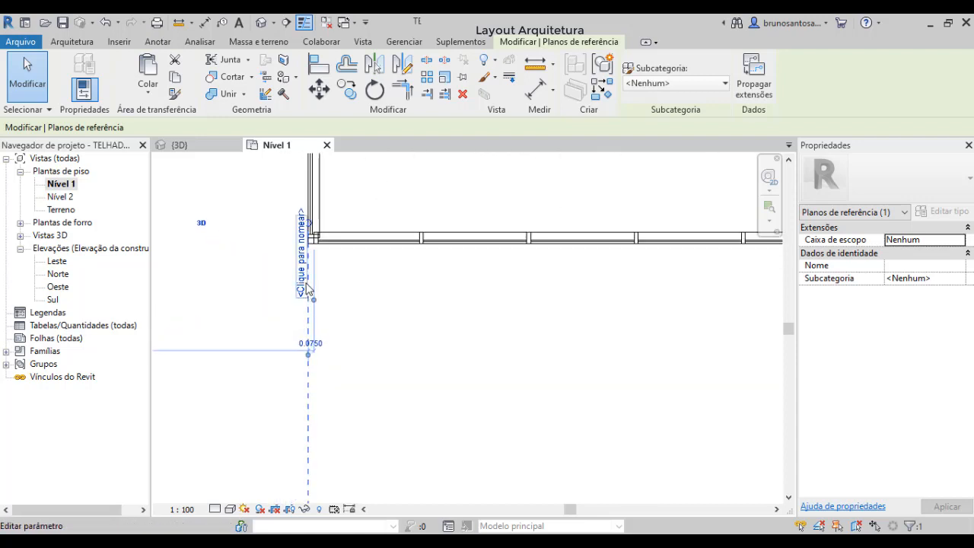
left_click(301, 259)
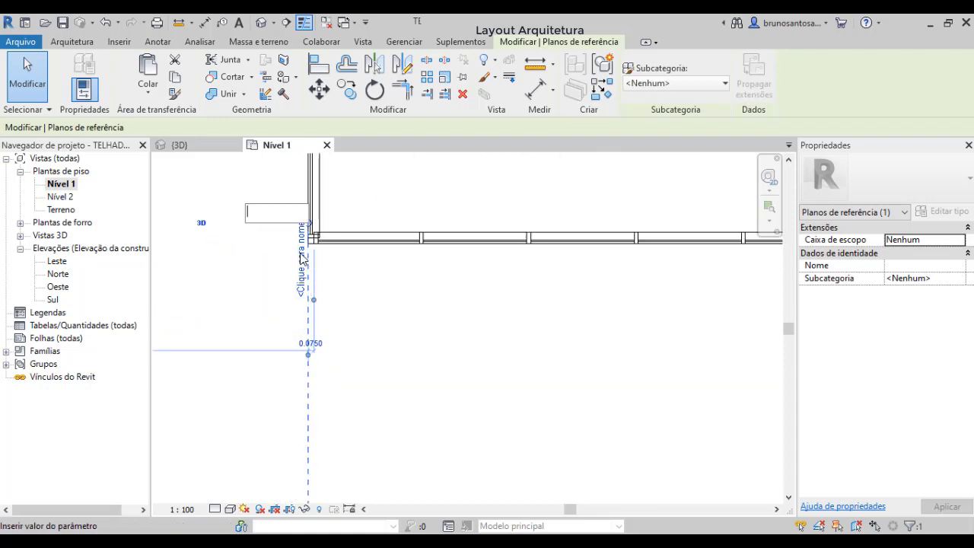
type("1")
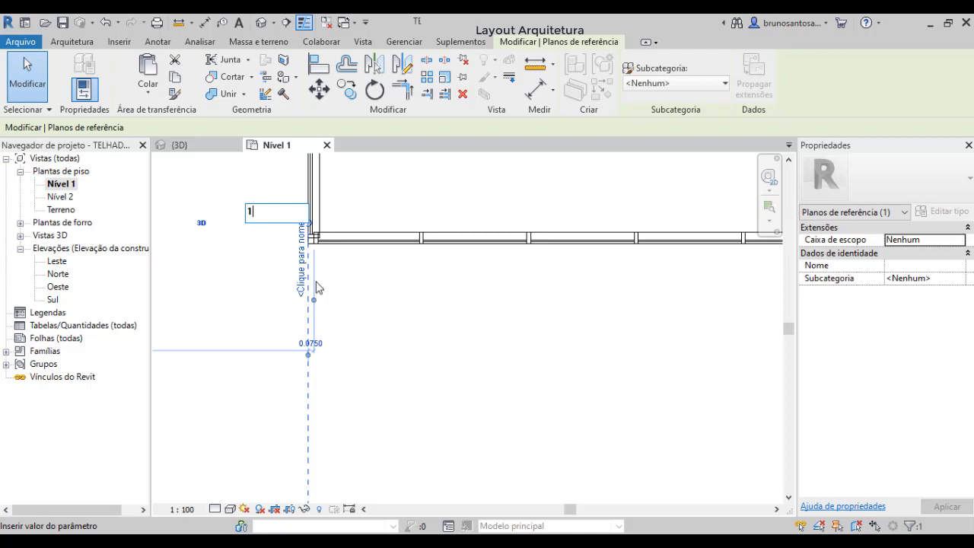
key("Return")
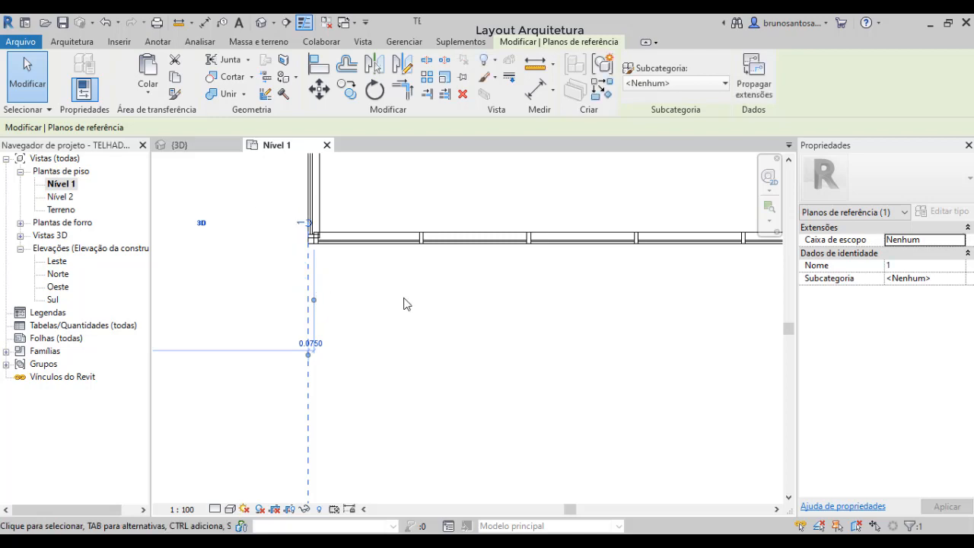
left_click(404, 298)
Name the reference plane that extends down from the building's lower-right corner 2
scroll(470, 308, "down", 2)
middle_click_drag(510, 330, 343, 285)
scroll(344, 285, "down", 1)
left_click(543, 285)
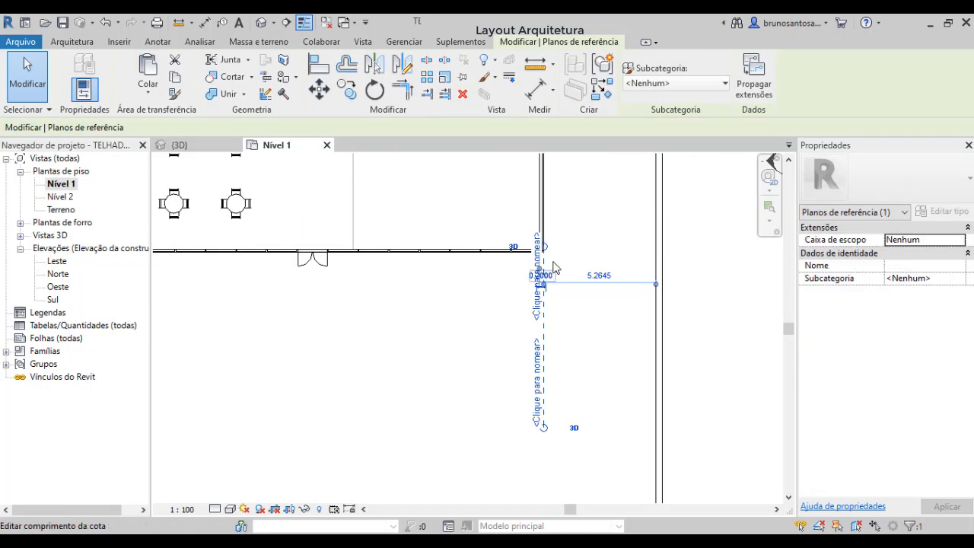
left_click(540, 262)
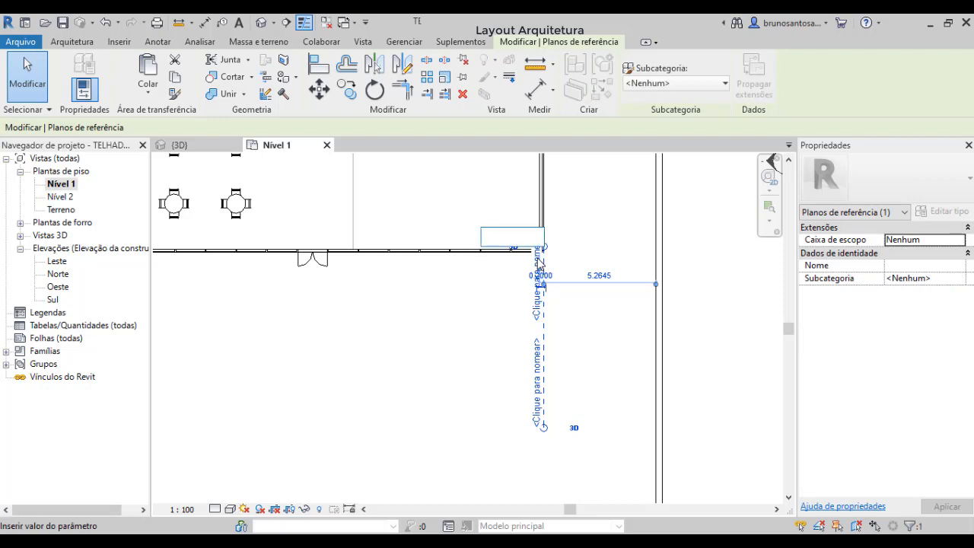
type("2")
key("Return")
scroll(456, 355, "down", 2)
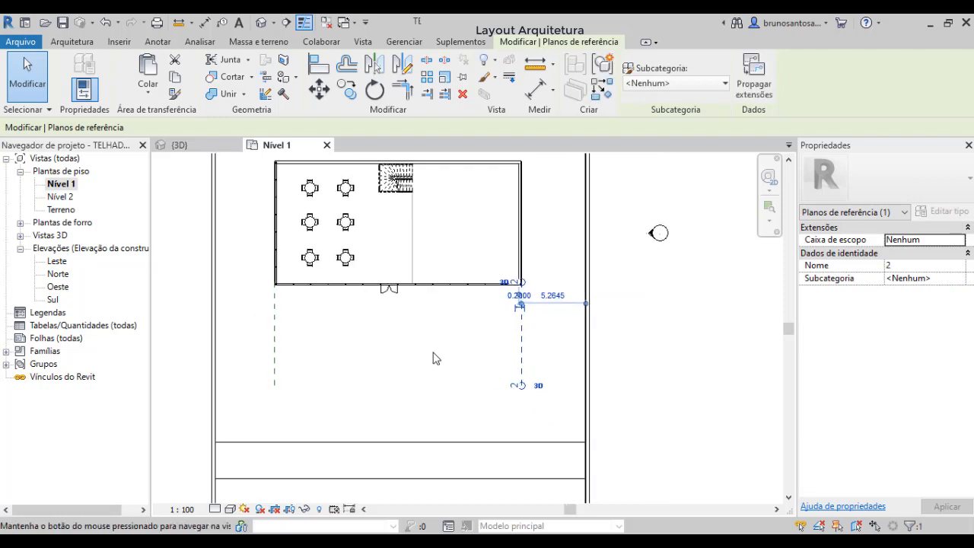
left_click(435, 358)
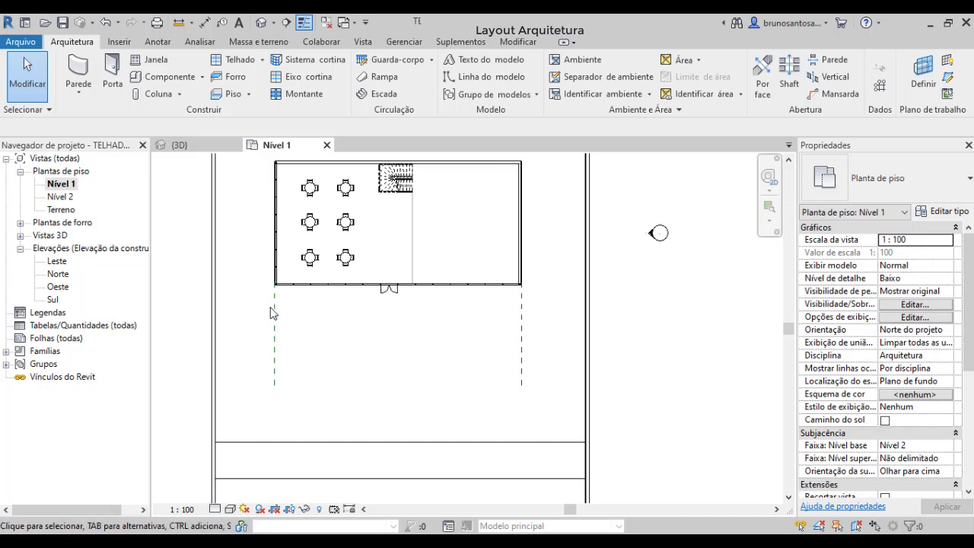
Examine the two reference planes in plan and the glazed building from several angles in the 3D view
middle_click_drag(415, 351, 421, 363)
scroll(351, 331, "up", 1)
scroll(346, 327, "down", 1)
middle_click_drag(363, 341, 354, 337)
scroll(354, 335, "down", 1)
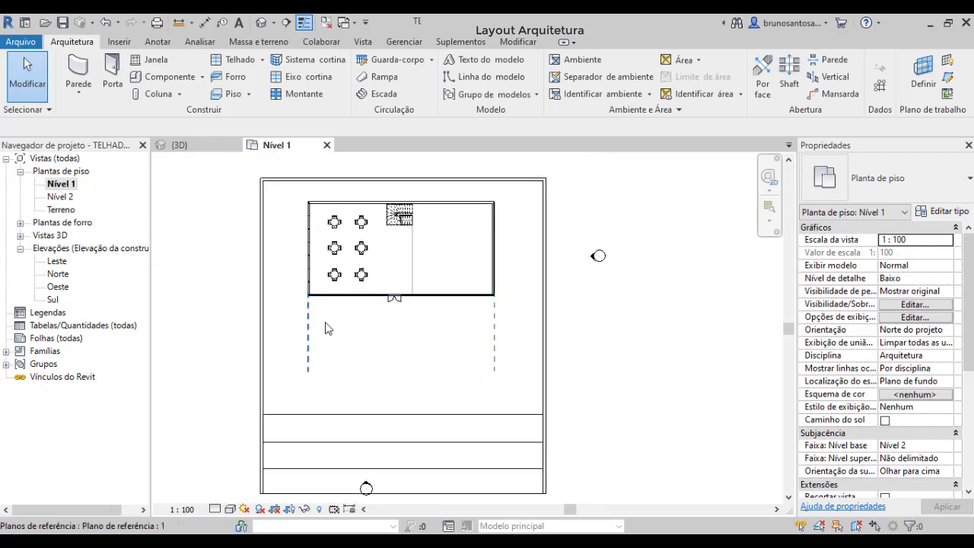
scroll(327, 327, "up", 1)
left_click(178, 144)
middle_click_drag(288, 193, 630, 313, "shift")
middle_click_drag(629, 314, 462, 305)
scroll(503, 333, "up", 1)
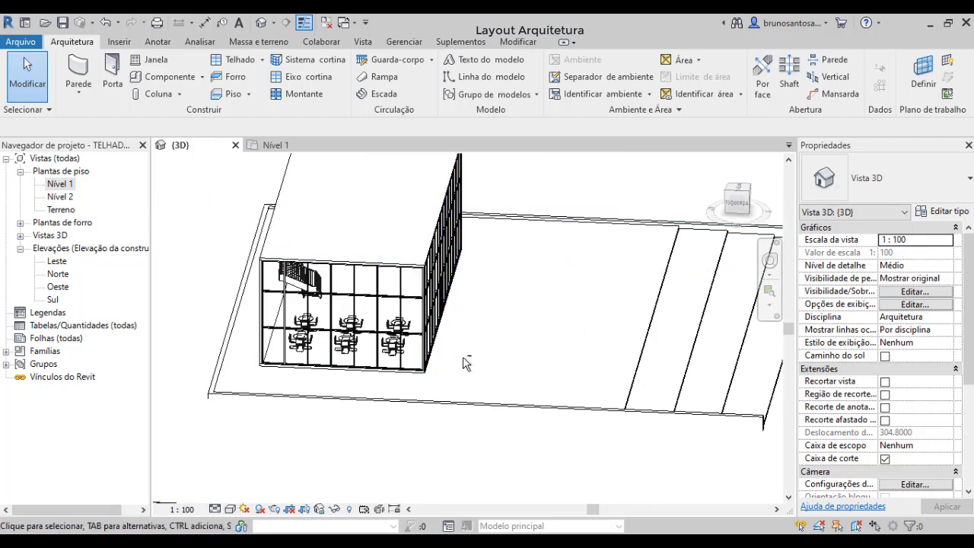
middle_click_drag(464, 363, 384, 305, "shift")
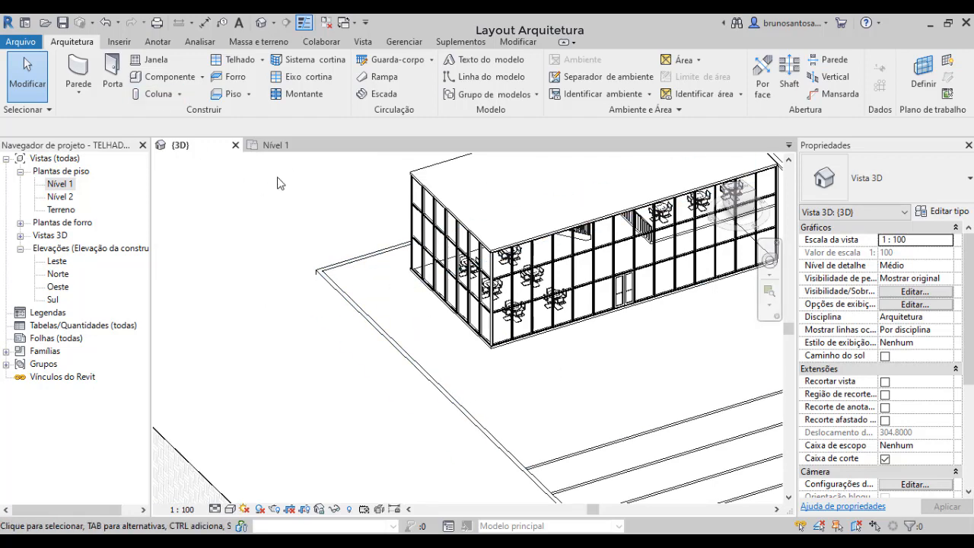
In the Nível 1 plan, draw a vertical section line left of the building, from above the site boundary to below the reference planes, looking towards the building
left_click(296, 149)
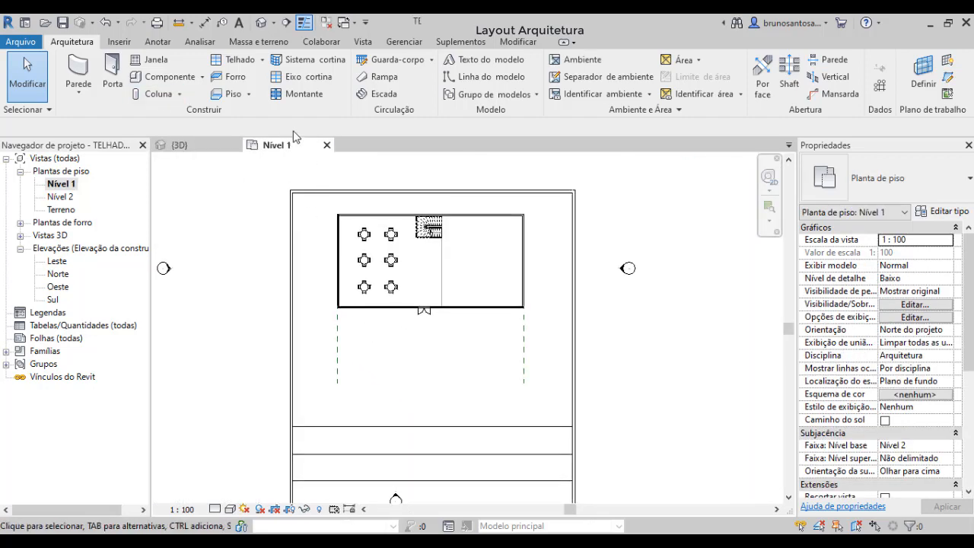
left_click(287, 24)
left_click(286, 25)
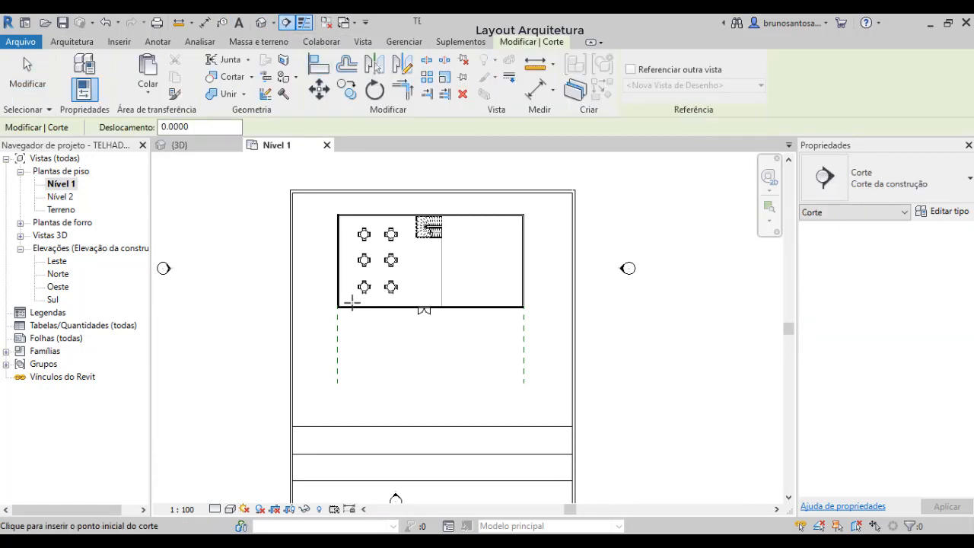
scroll(347, 304, "down", 2)
left_click(311, 194)
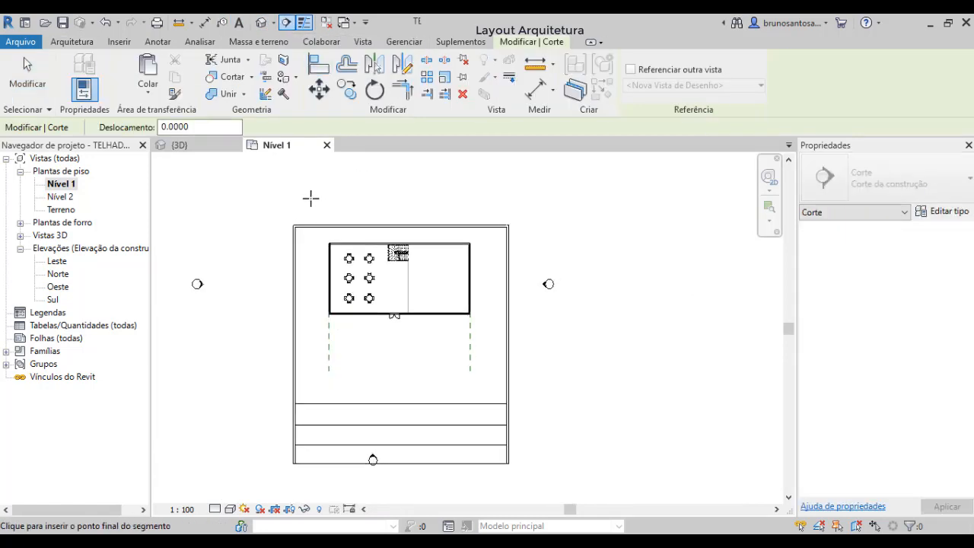
left_click(311, 391)
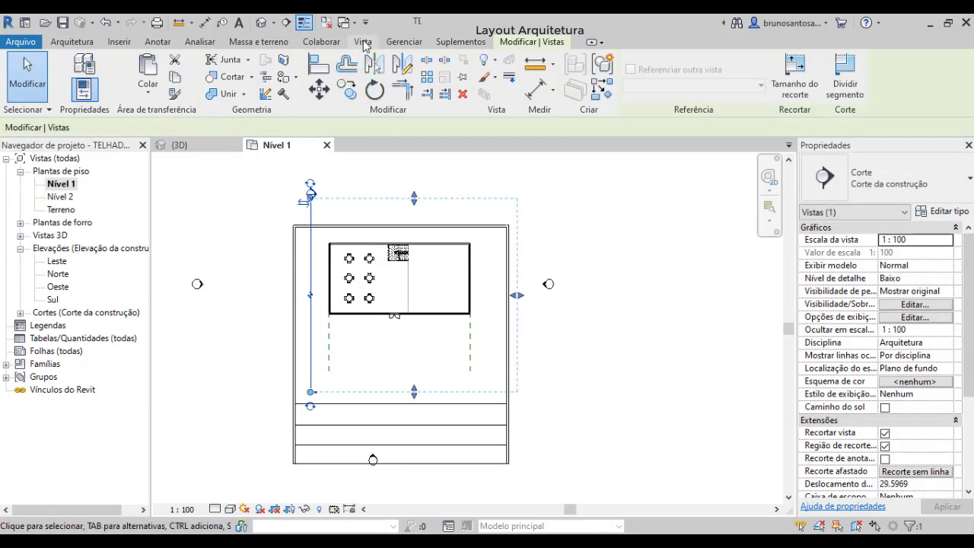
left_click(370, 44)
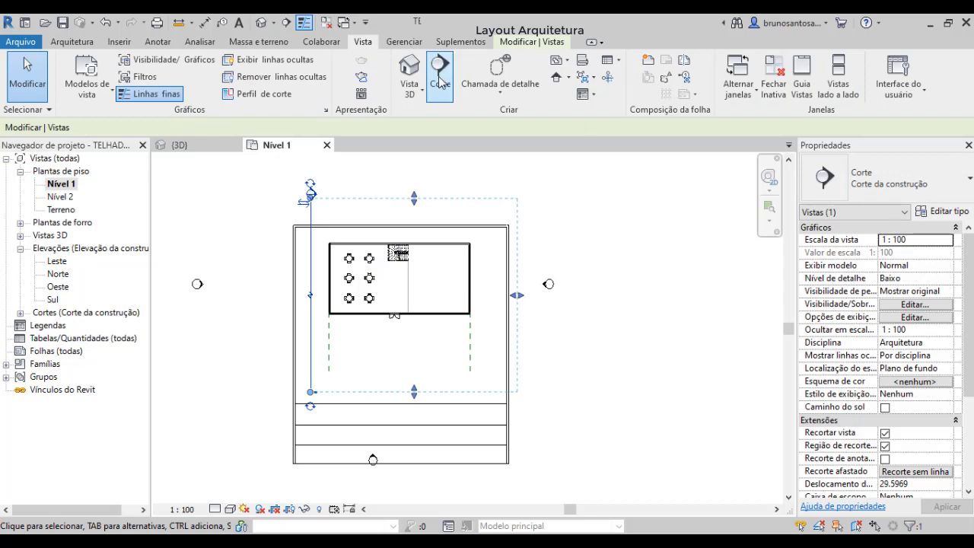
key("Escape")
Open the view of the new section from its head in the Nível 1 plan
scroll(337, 237, "up", 1)
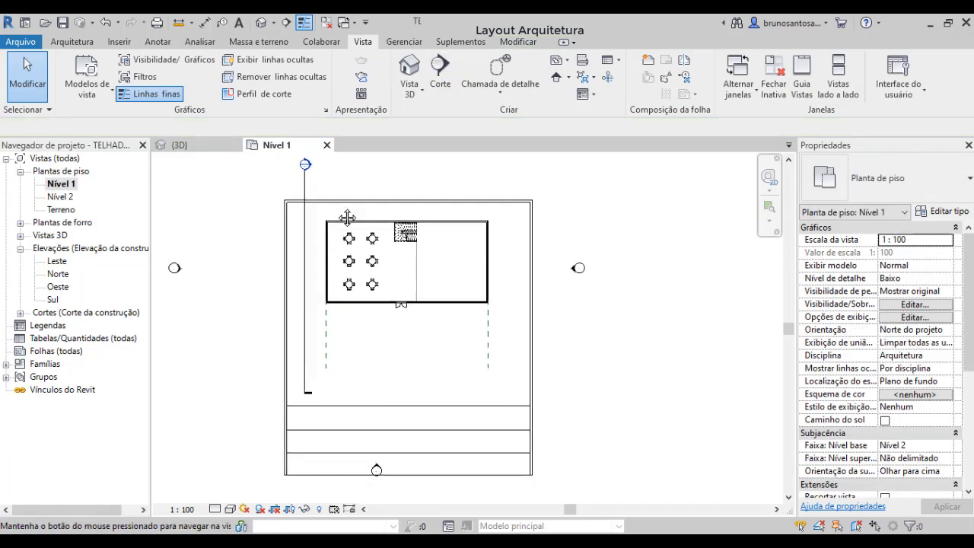
scroll(328, 218, "up", 2)
scroll(348, 272, "down", 3)
scroll(349, 272, "up", 1)
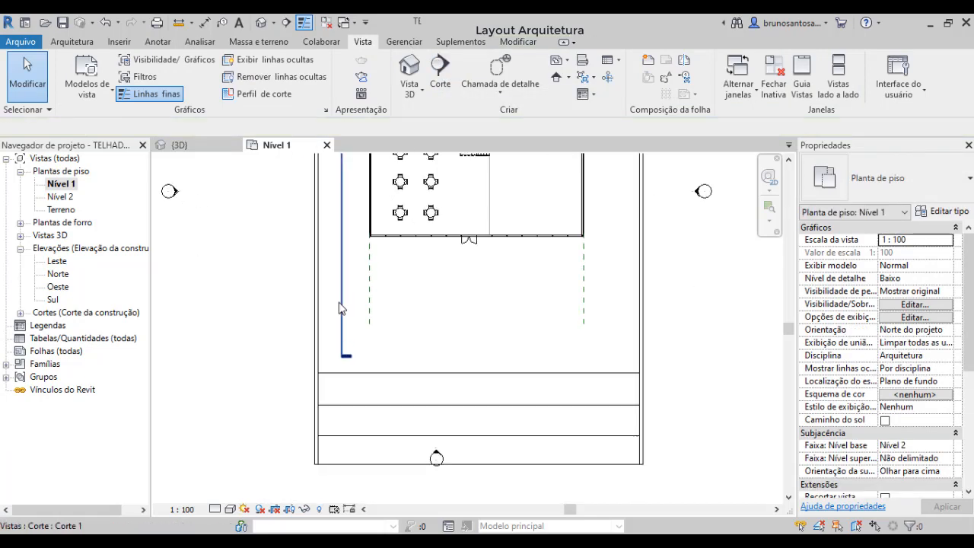
scroll(339, 308, "down", 2)
scroll(323, 219, "up", 1)
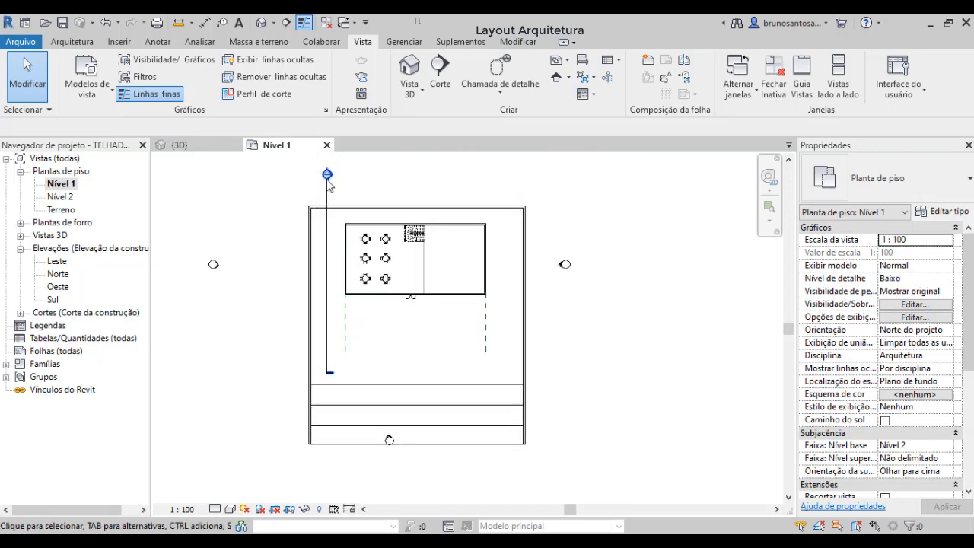
scroll(329, 179, "up", 2)
scroll(372, 306, "down", 1)
scroll(372, 307, "up", 3)
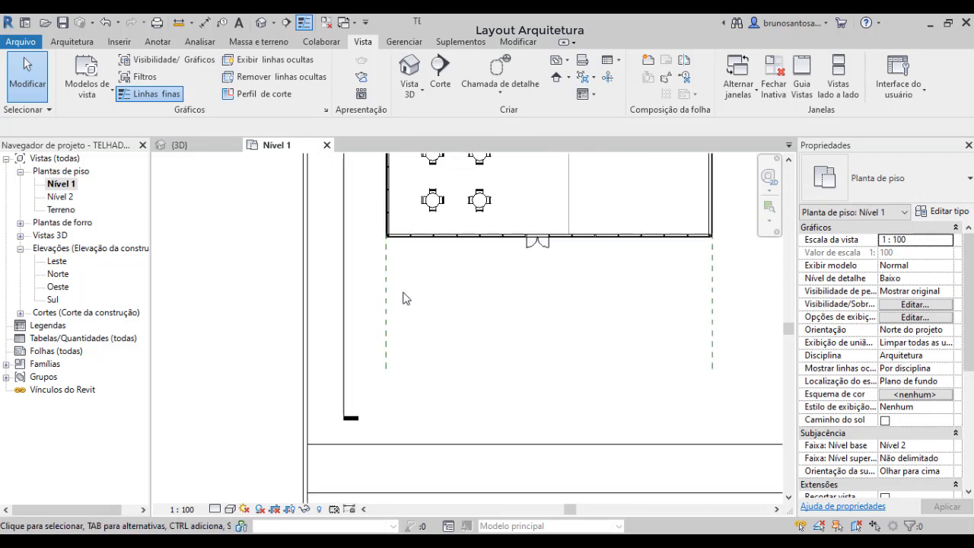
scroll(388, 289, "down", 3)
scroll(367, 171, "up", 3)
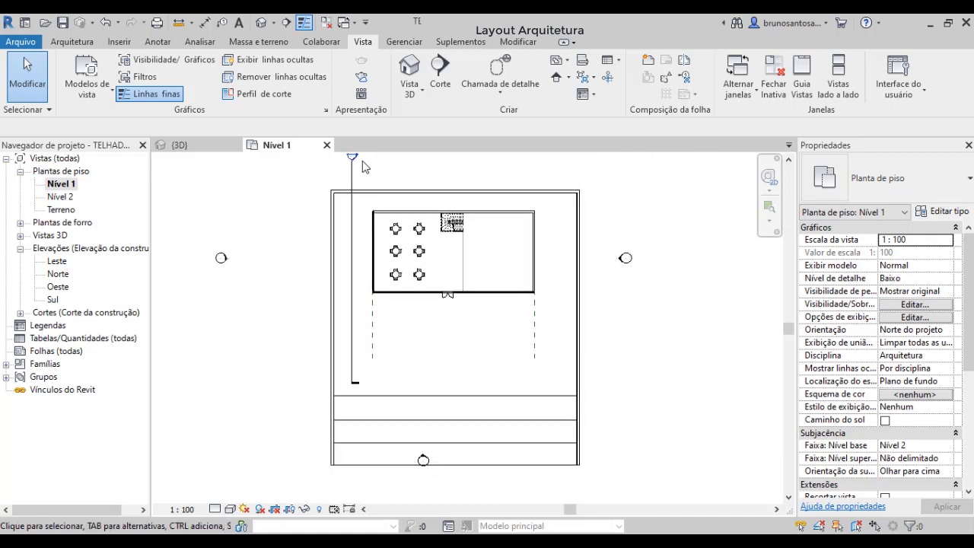
double_click(344, 181)
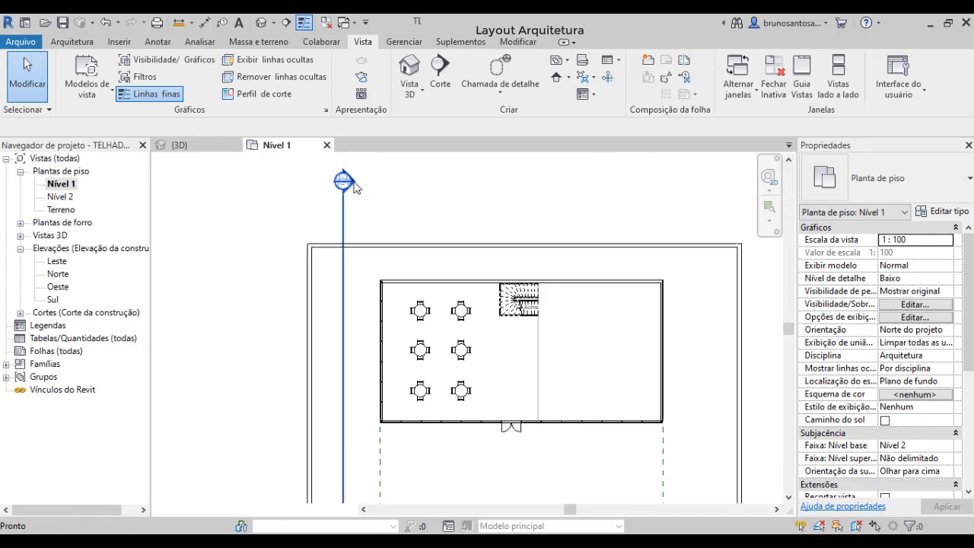
scroll(491, 231, "down", 3)
scroll(464, 255, "up", 2)
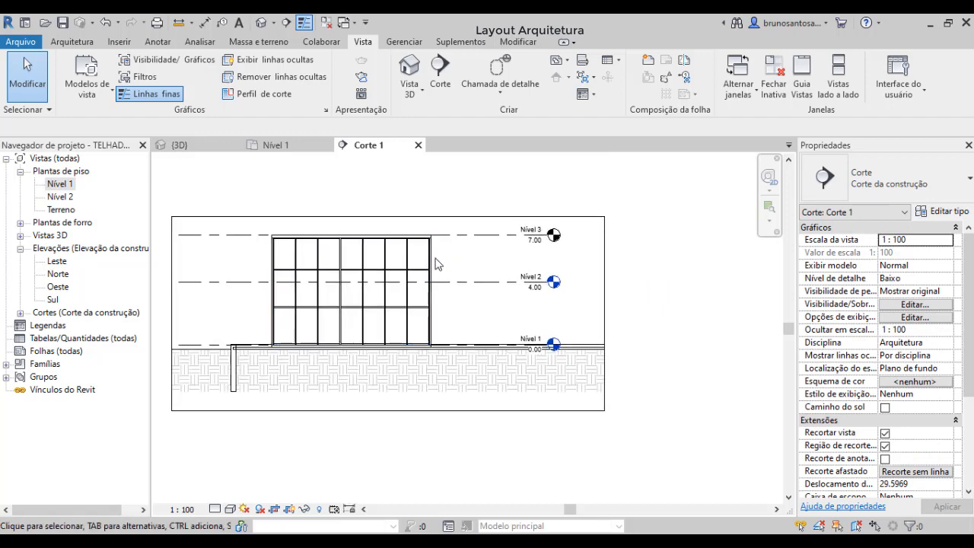
Extend the aligned Nível 1, Nível 2 and Nível 3 lines so their heads sit outside the section's right crop boundary
scroll(364, 286, "up", 3)
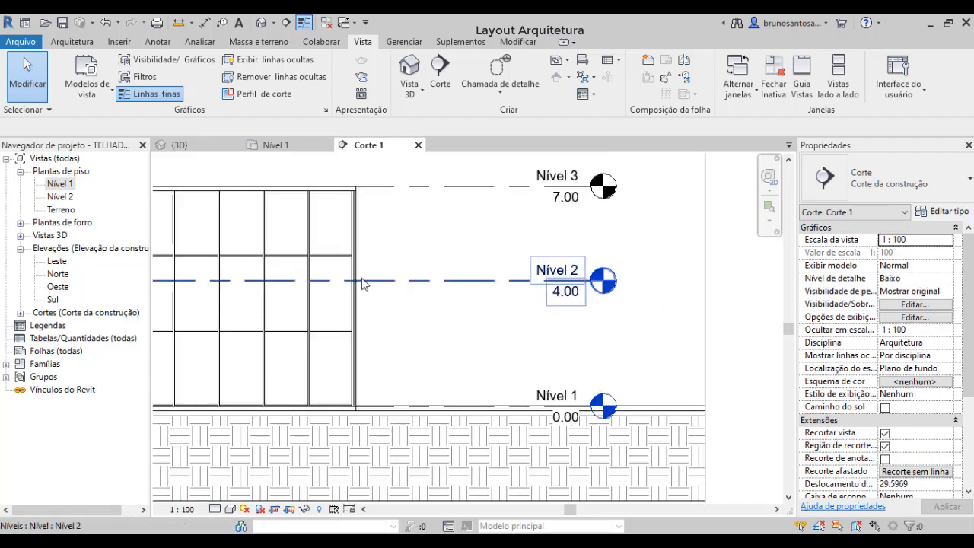
scroll(426, 279, "up", 1)
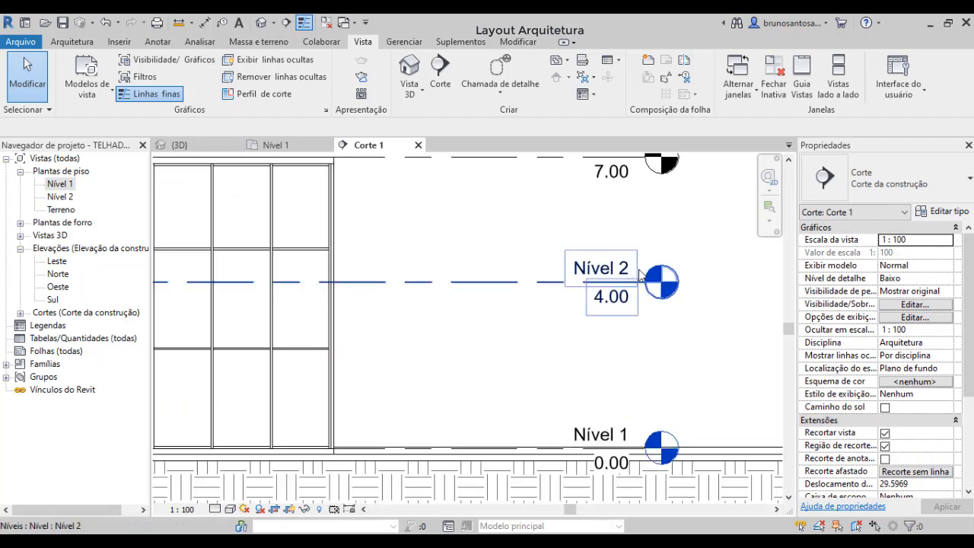
scroll(426, 303, "down", 2)
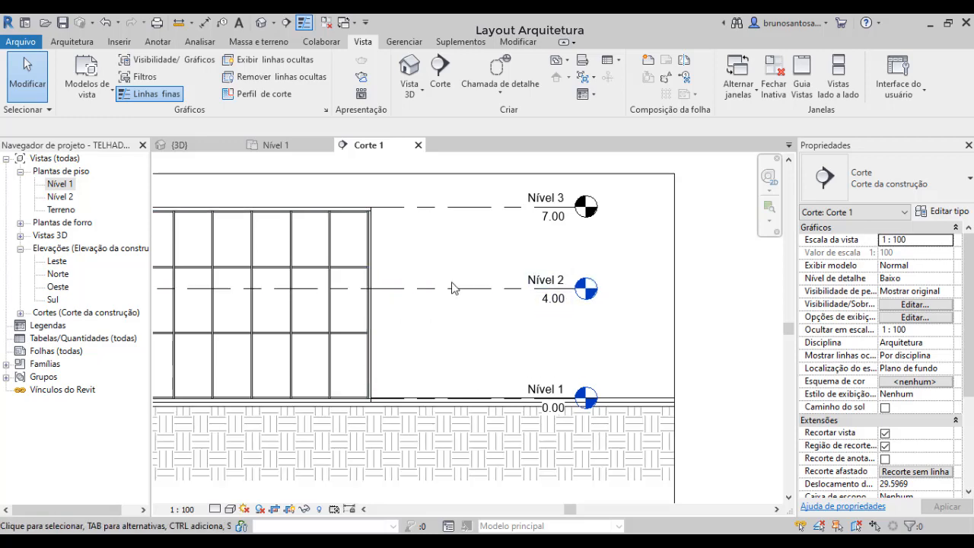
scroll(461, 301, "down", 1)
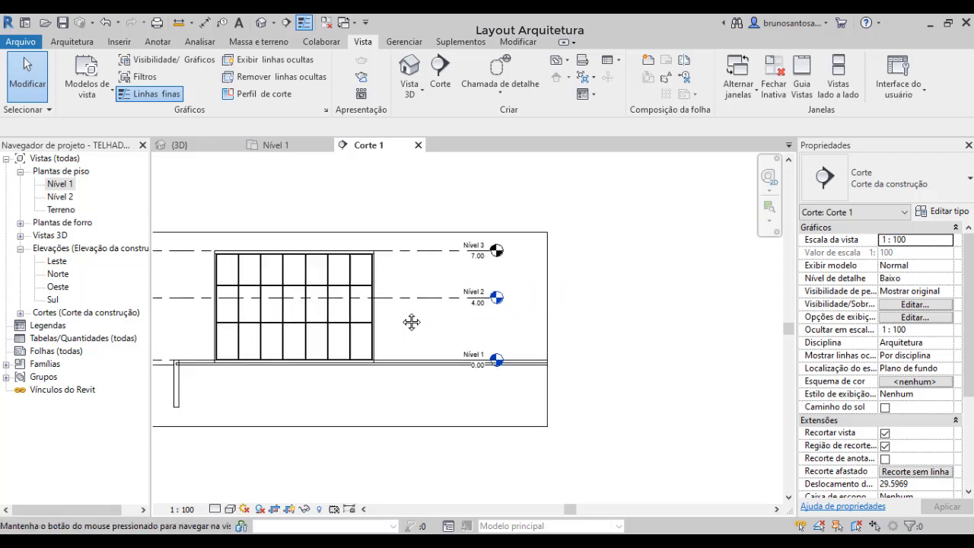
left_click(398, 297)
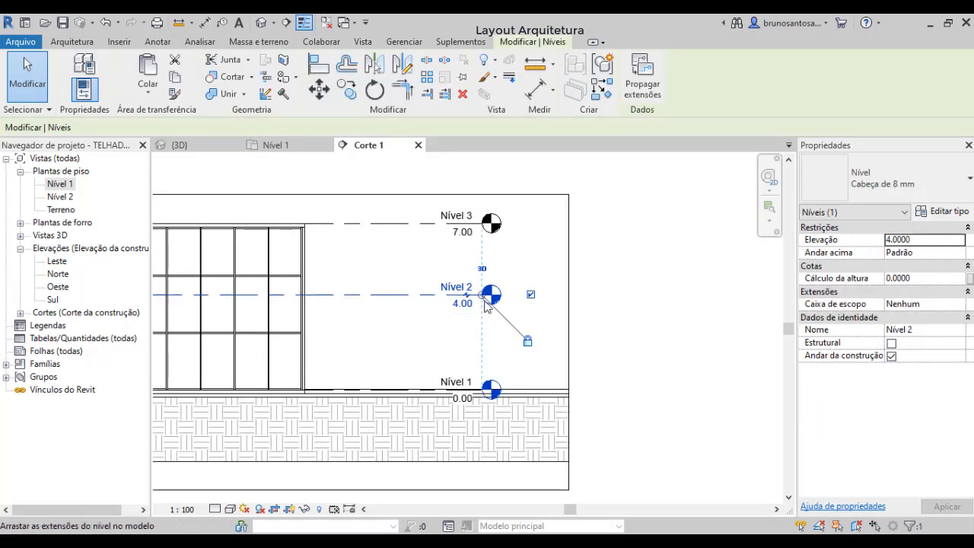
left_click_drag(482, 304, 660, 289)
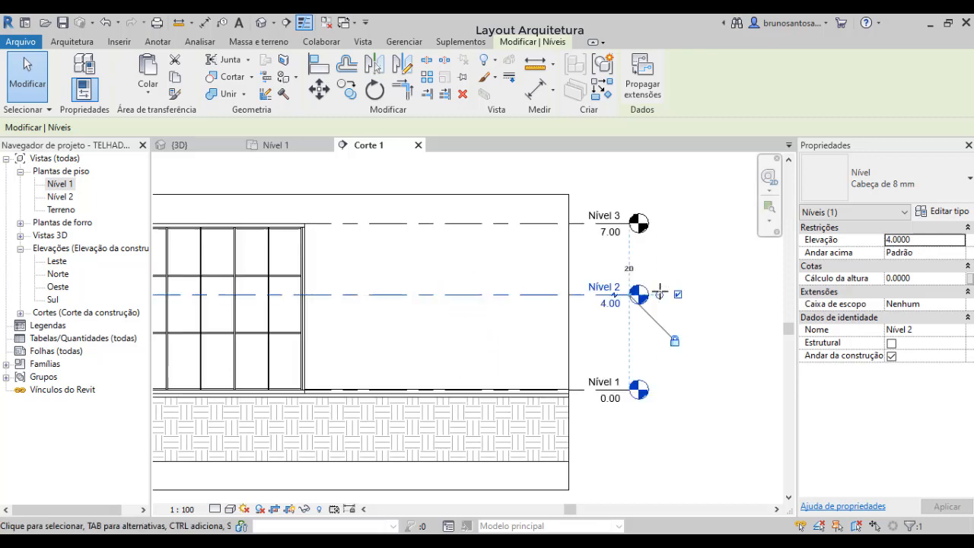
Widen the section's crop region on the side away from the building until it encloses the Nível 1, Nível 2 and Nível 3 heads
left_click(715, 439)
scroll(383, 370, "down", 1)
middle_click_drag(381, 365, 342, 350)
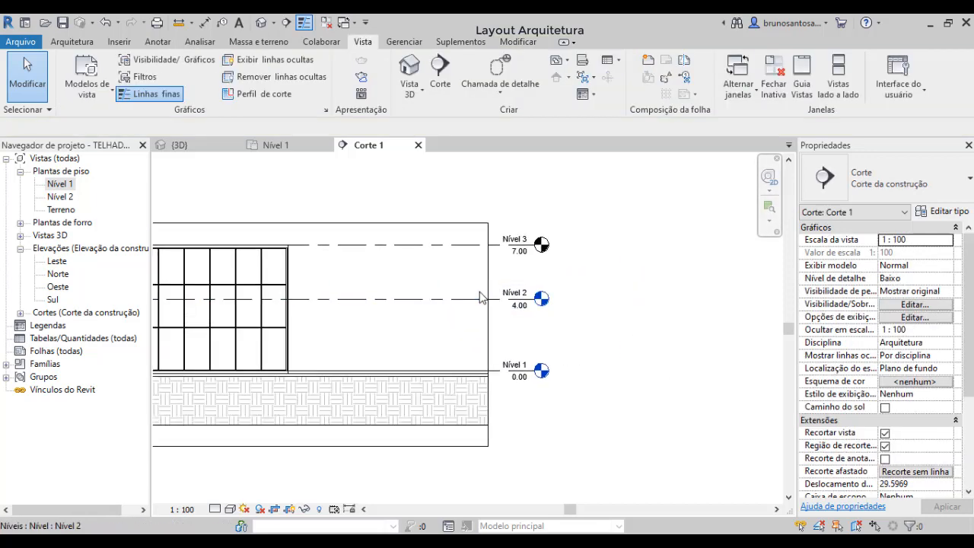
left_click(488, 288)
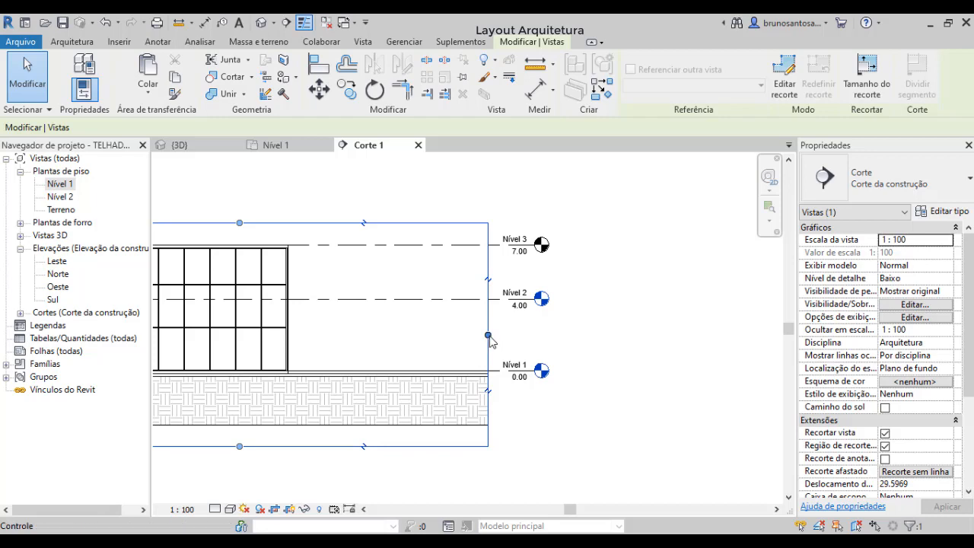
left_click_drag(489, 335, 598, 335)
left_click(640, 352)
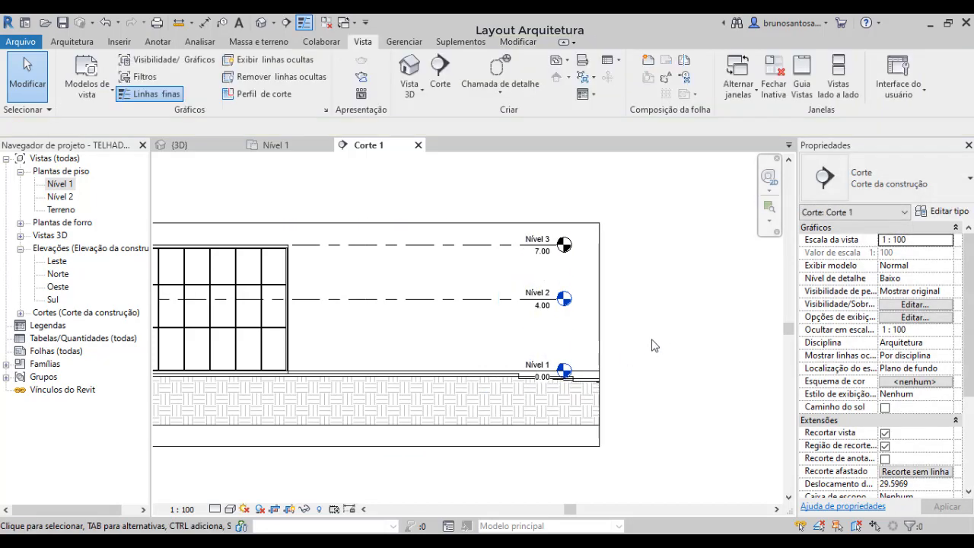
scroll(652, 342, "down", 3)
scroll(449, 329, "up", 4)
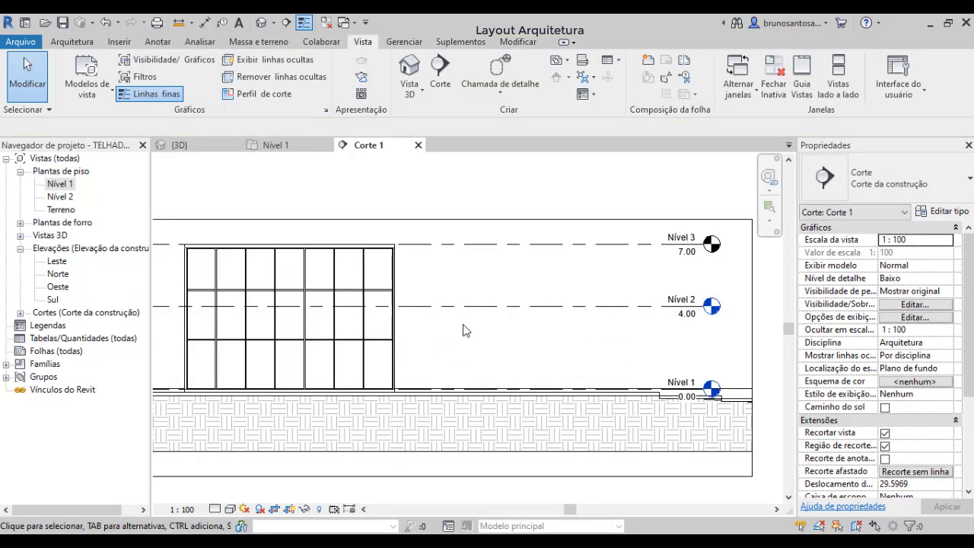
scroll(441, 306, "up", 2)
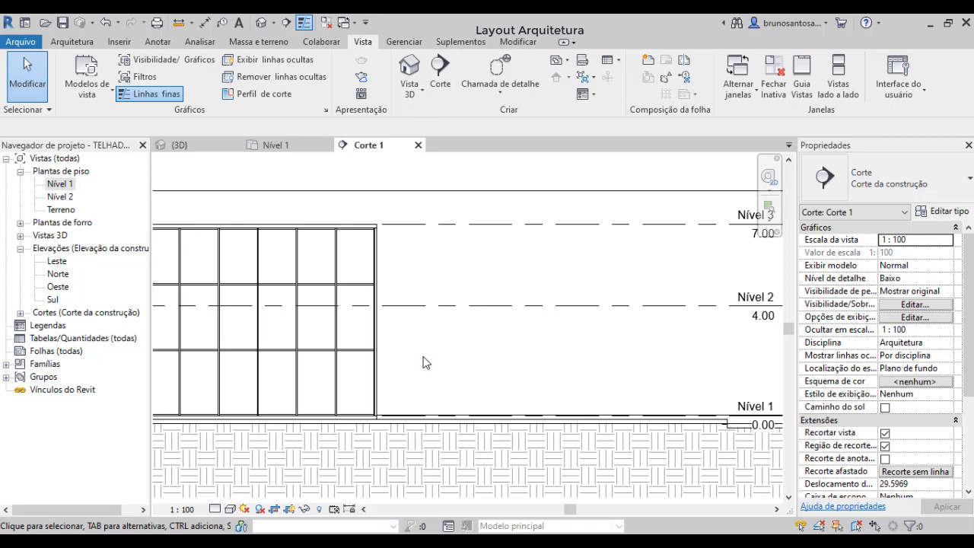
Create an in-place mass named MASSA DE TELHADO METALICO
left_click(272, 44)
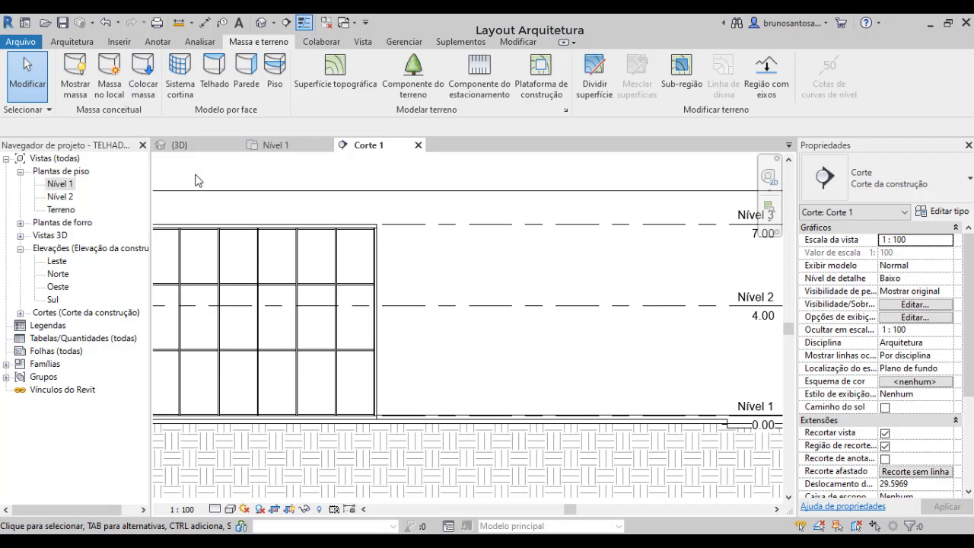
left_click(109, 71)
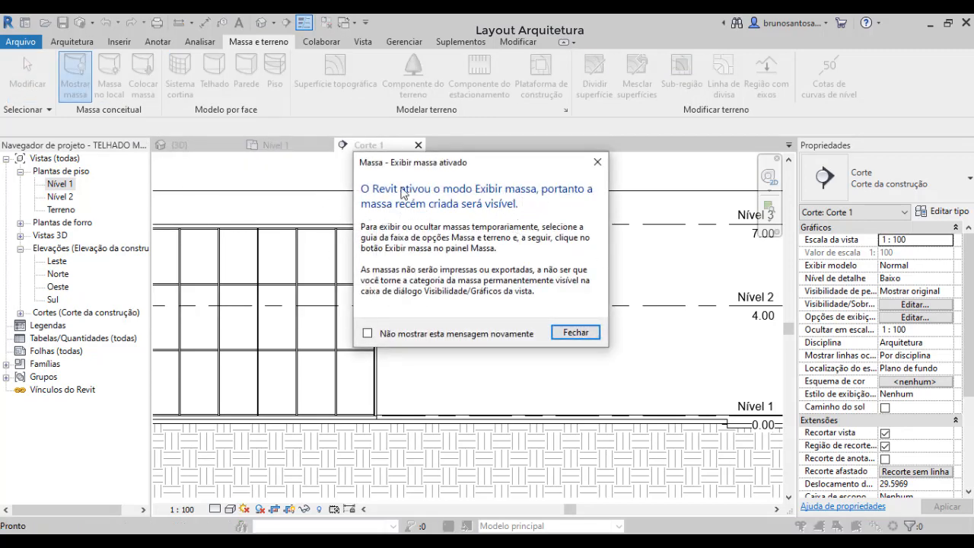
left_click(576, 333)
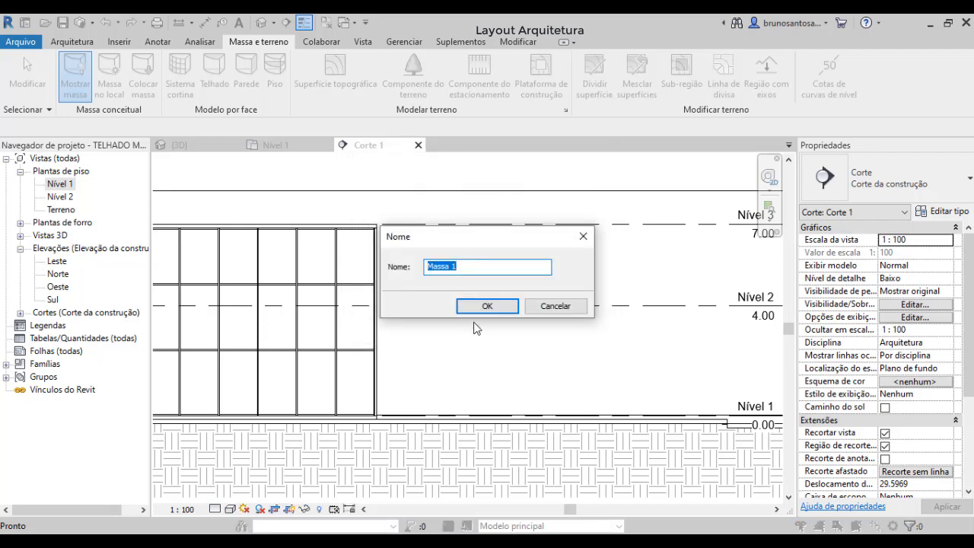
type("MASSA DE TELHADO METALICO")
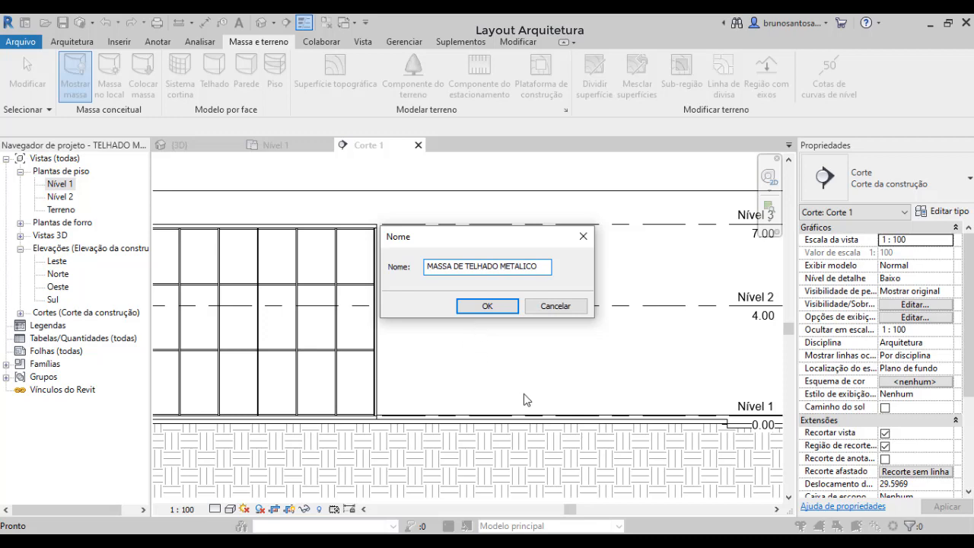
left_click(488, 306)
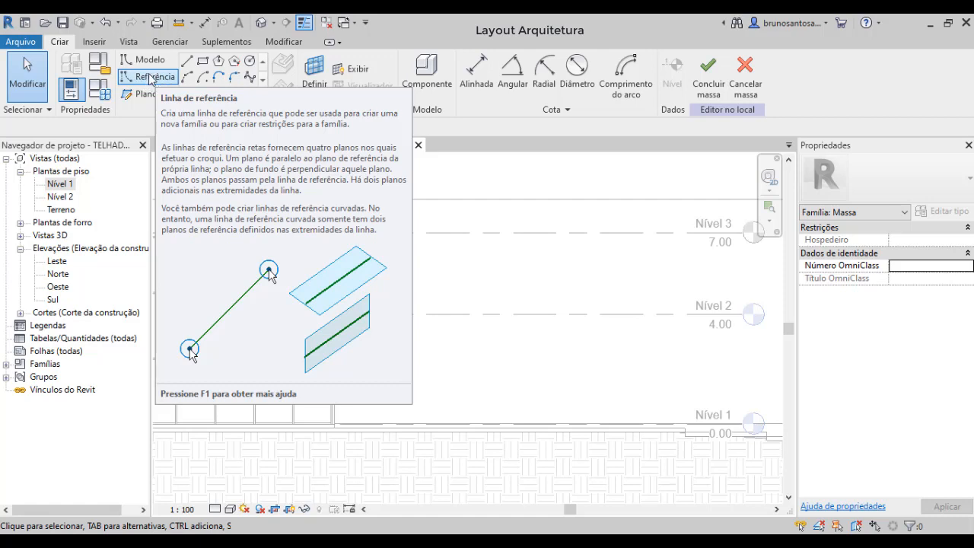
Start a reference line in the mass with Plano de referência : 1 as its work plane
left_click(153, 78)
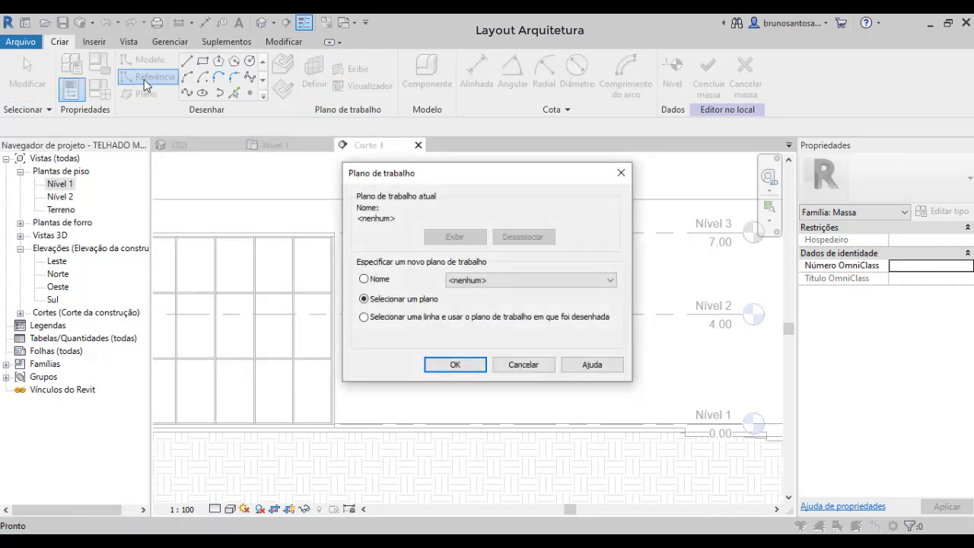
left_click(370, 280)
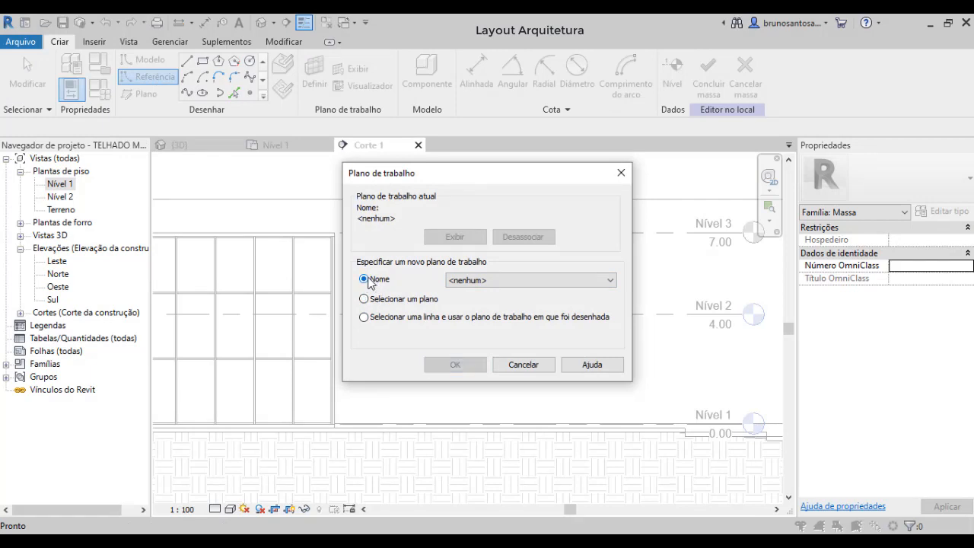
left_click(464, 280)
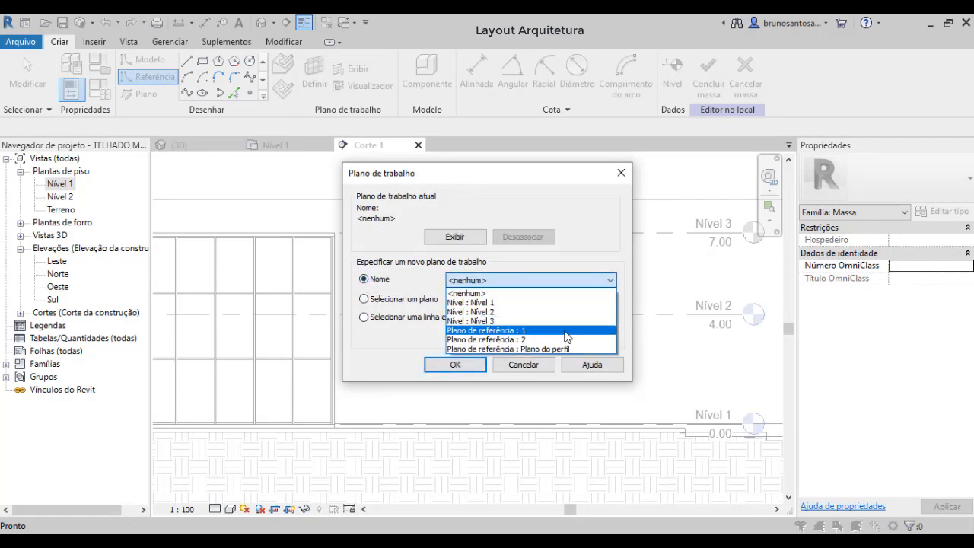
left_click(511, 332)
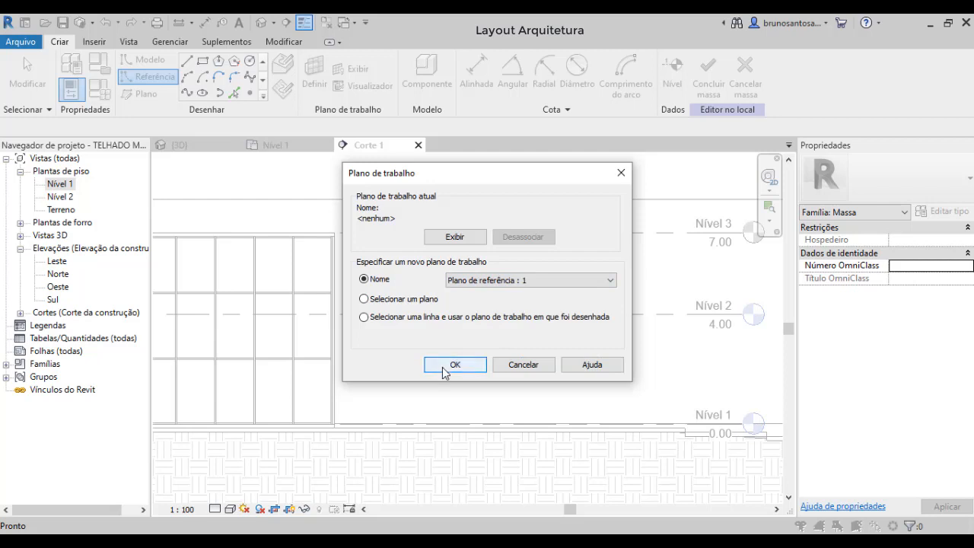
left_click(442, 366)
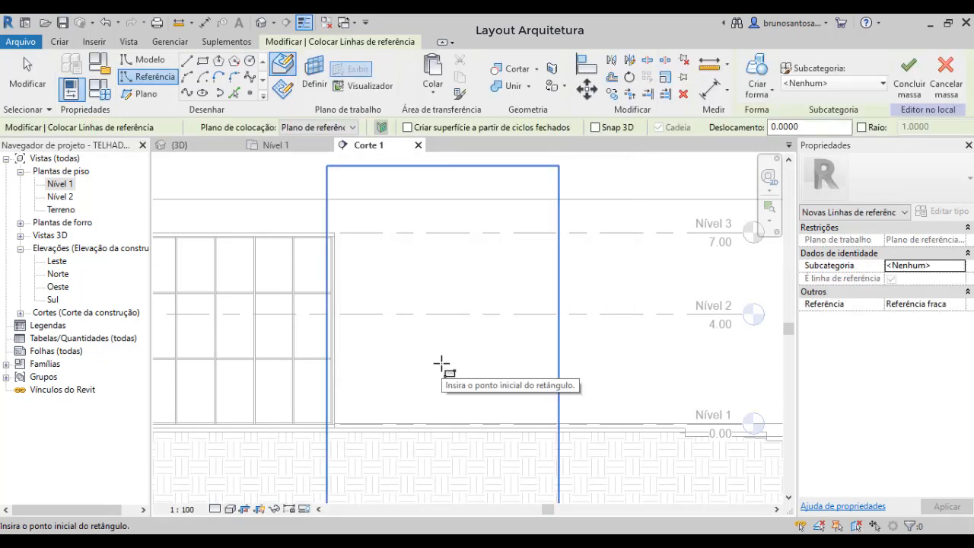
Draw a start-end-radius reference arc bulging upward along Nível 2 from the glazed facade's edge, with a radius of about 8.5 m and an angle of about 41°
scroll(433, 342, "down", 1)
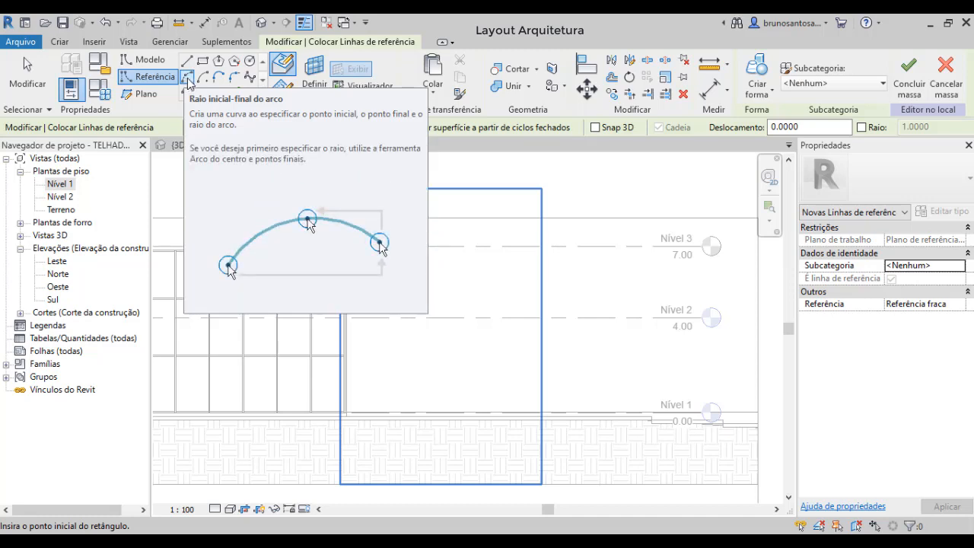
left_click(188, 77)
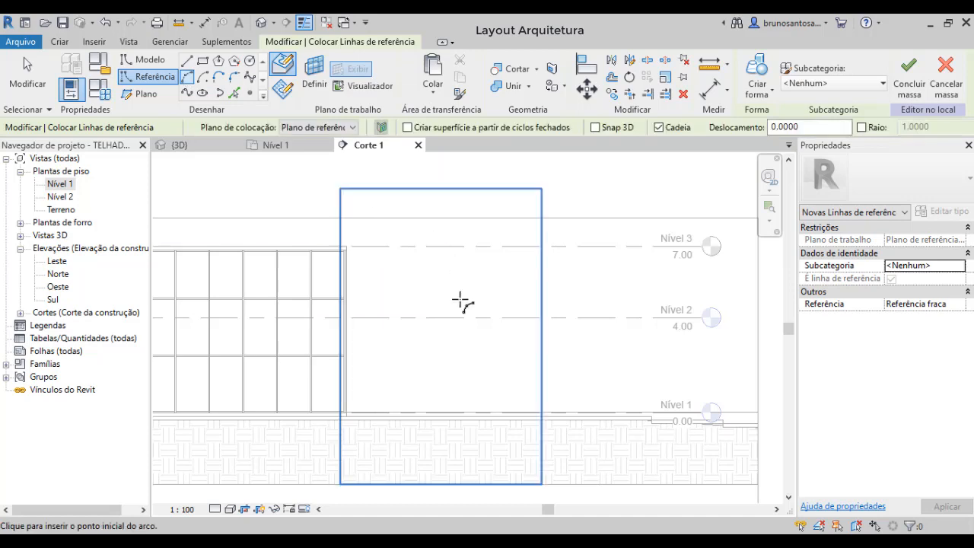
scroll(376, 331, "up", 2)
scroll(337, 314, "up", 1)
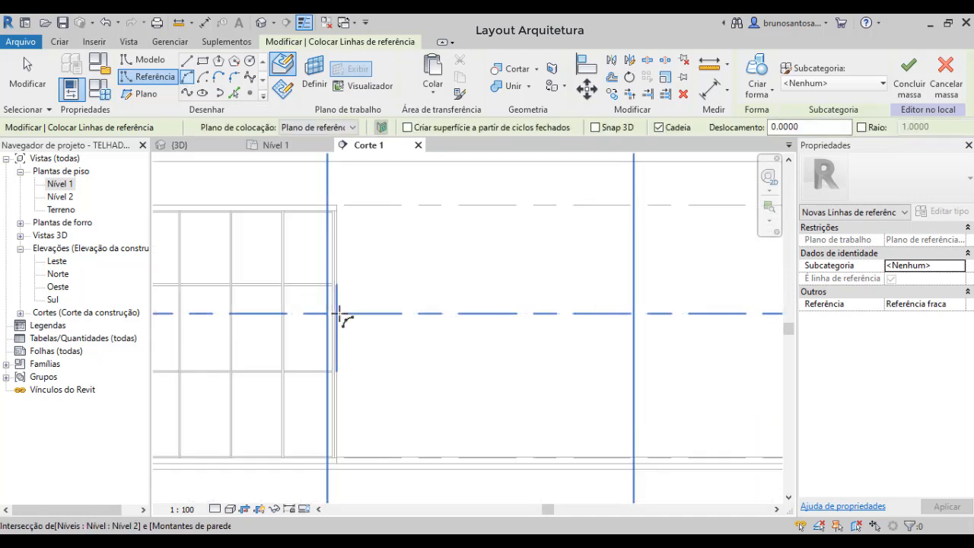
left_click(338, 314)
scroll(422, 322, "down", 2)
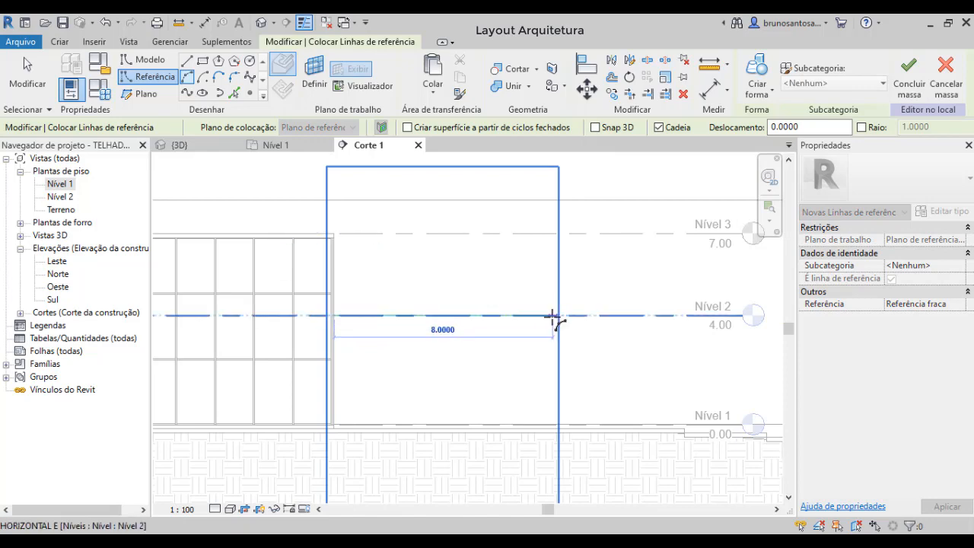
scroll(550, 316, "down", 1)
scroll(551, 316, "up", 1)
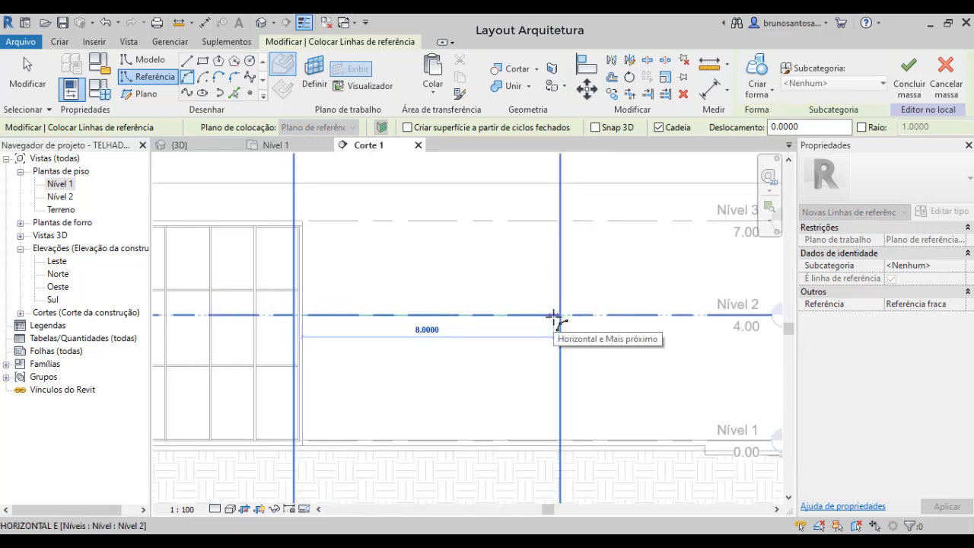
scroll(553, 316, "up", 1)
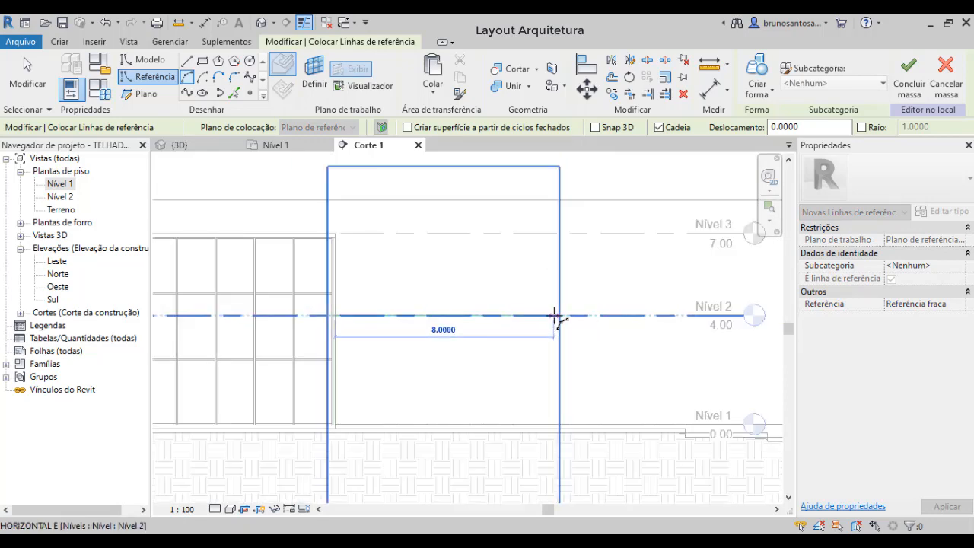
scroll(553, 316, "down", 2)
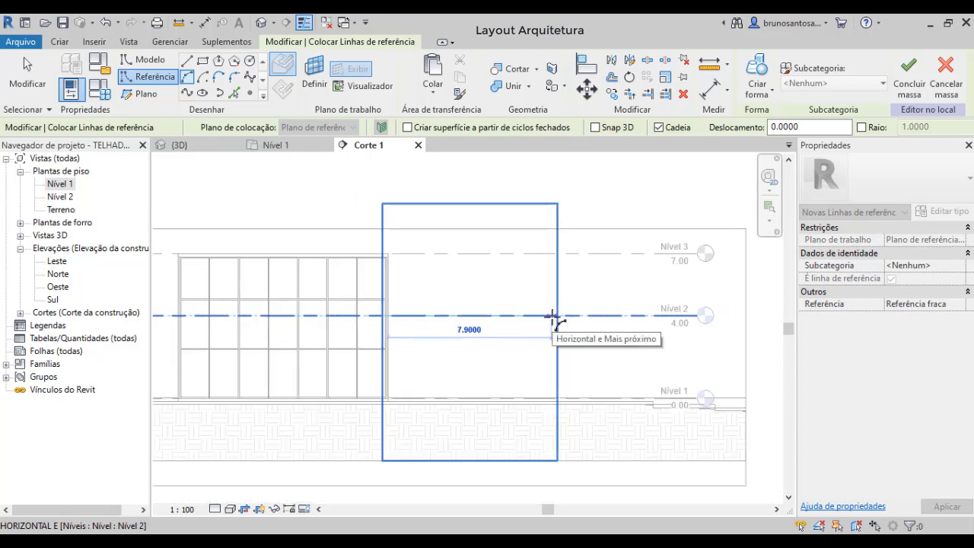
scroll(553, 315, "up", 1)
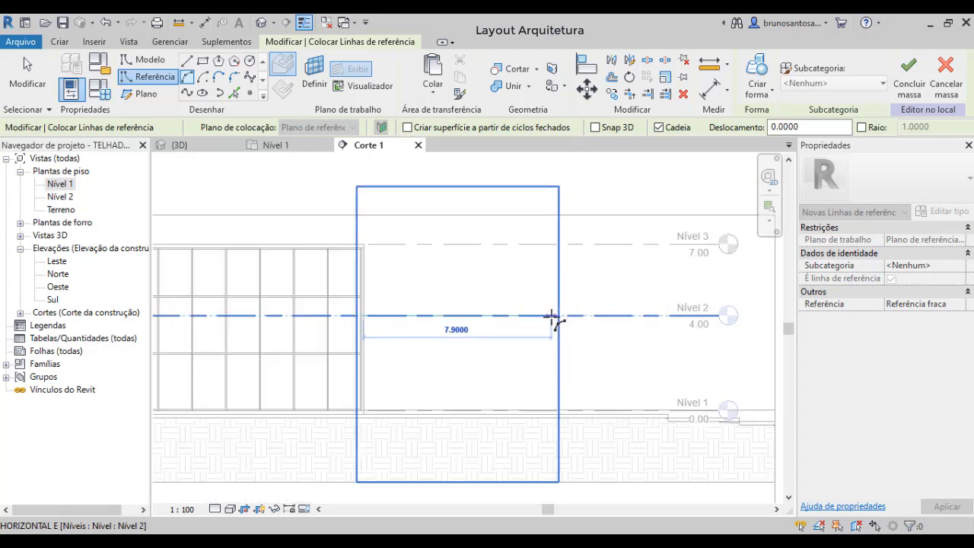
left_click(506, 315)
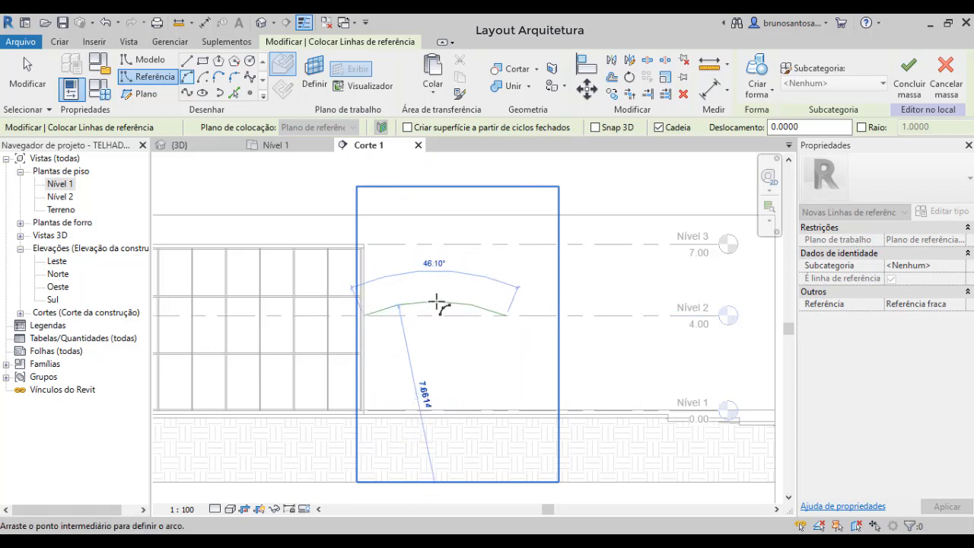
scroll(446, 336, "up", 2)
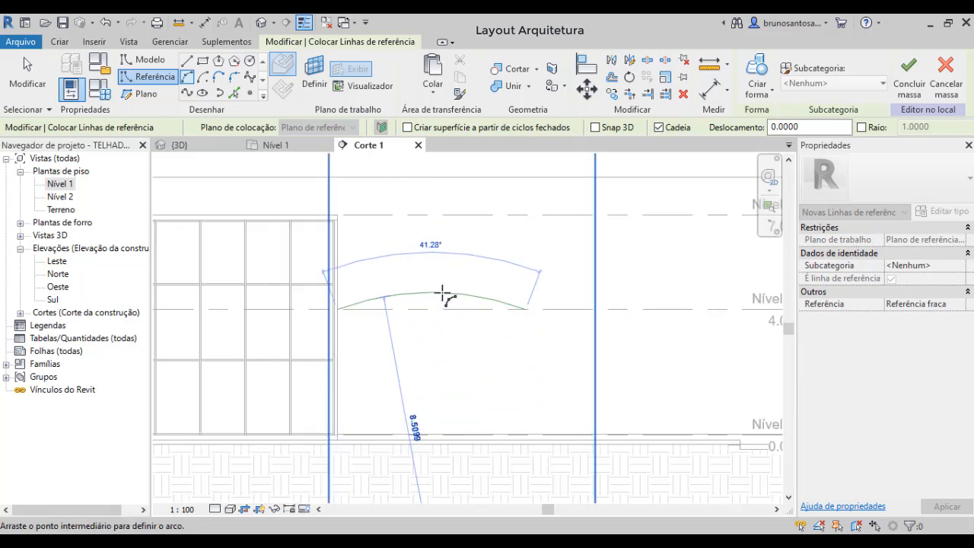
left_click(443, 295)
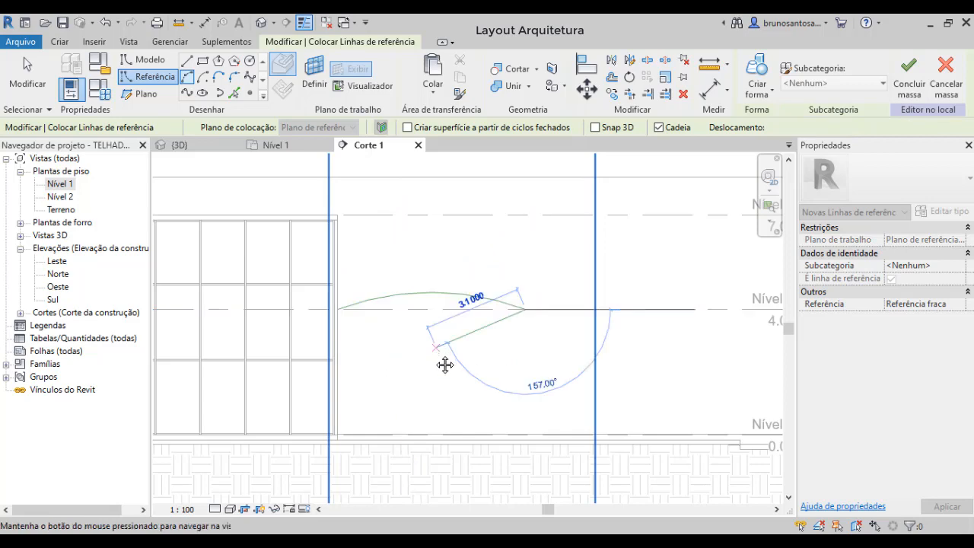
scroll(445, 357, "down", 2)
key("Escape")
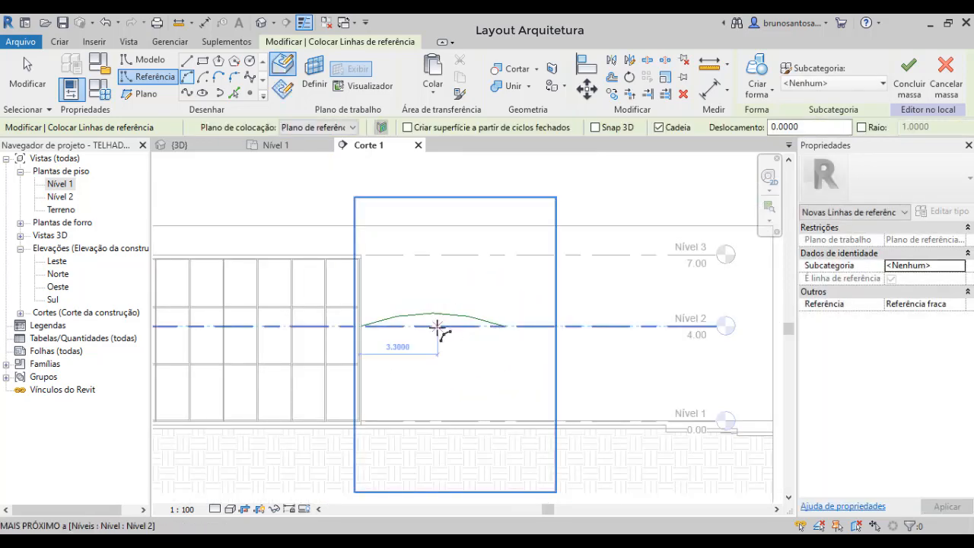
scroll(441, 328, "up", 1)
key("Escape")
Select the reference arc and examine its position against the glazed building in the 3D view
left_click(439, 314)
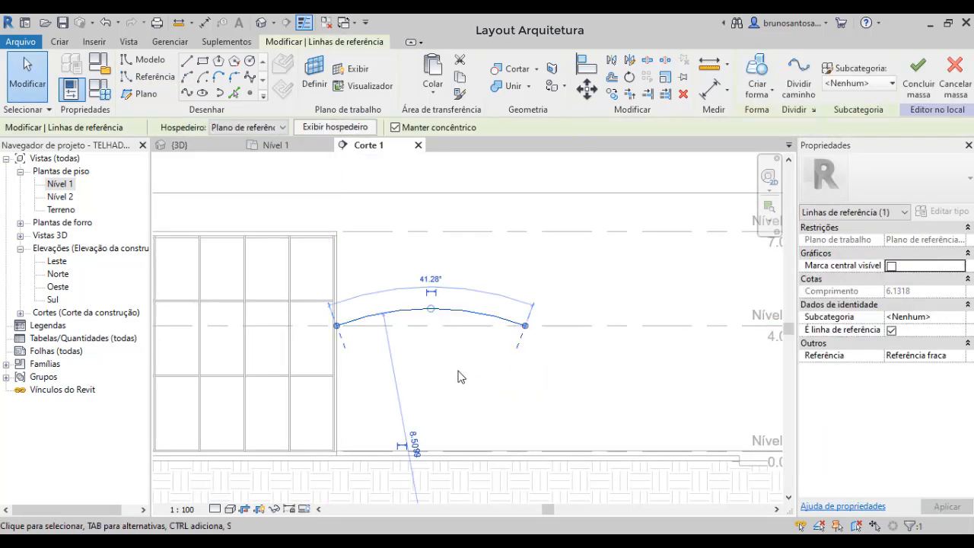
left_click(197, 144)
middle_click_drag(533, 297, 457, 301)
scroll(457, 299, "up", 1)
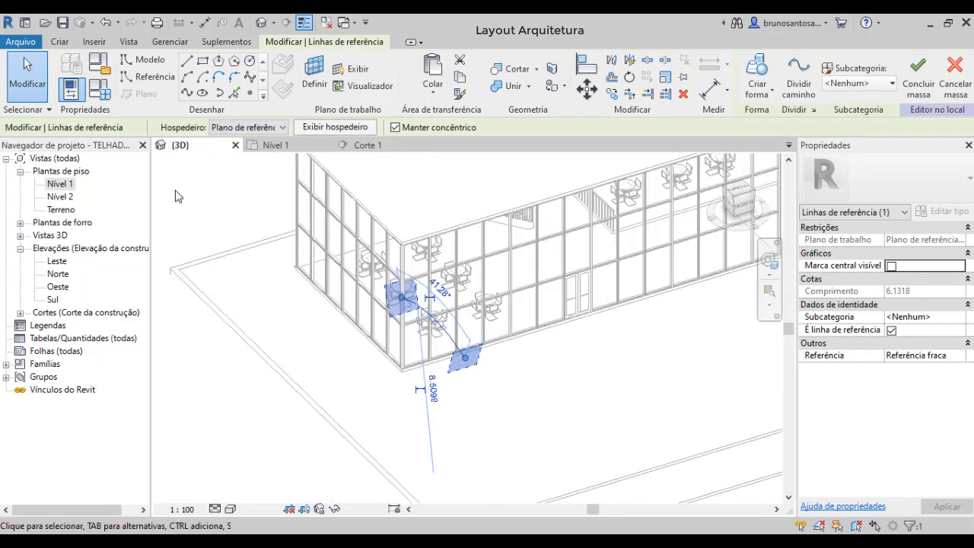
left_click(219, 197)
middle_click_drag(494, 361, 495, 327, "shift")
scroll(556, 291, "up", 1)
middle_click_drag(506, 372, 478, 332)
scroll(556, 291, "down", 1)
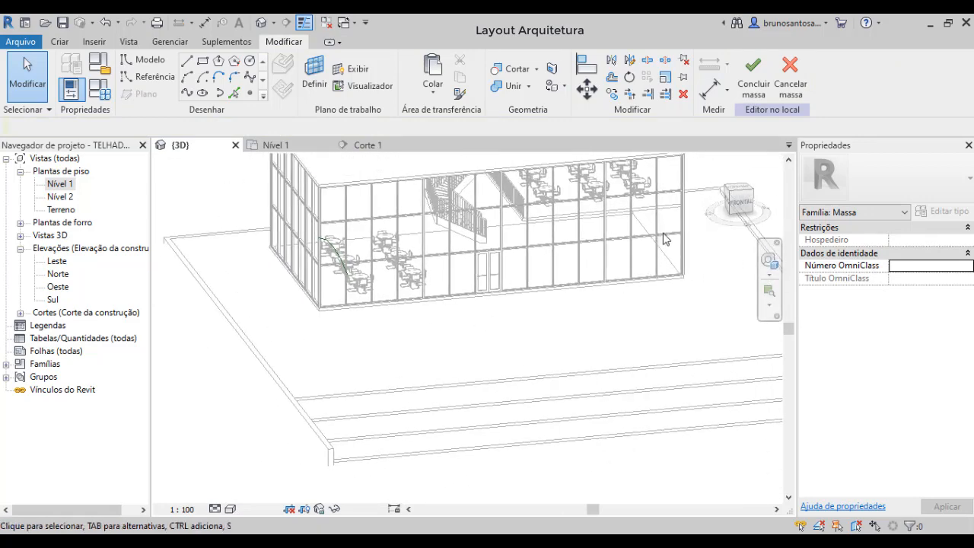
Start a start-end-radius reference arc in the Corte 1 section with Plano de referência : 2 as its work plane
left_click(375, 146)
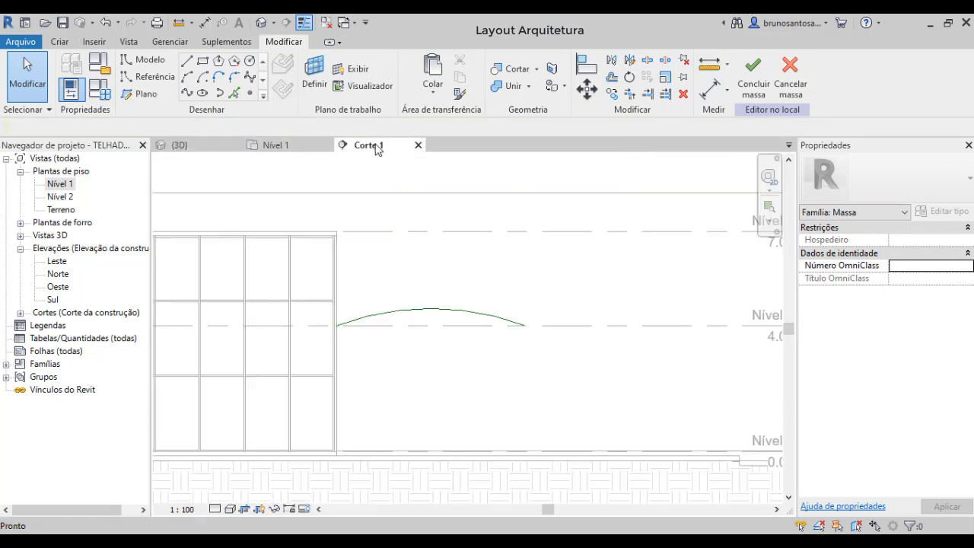
scroll(387, 289, "down", 3)
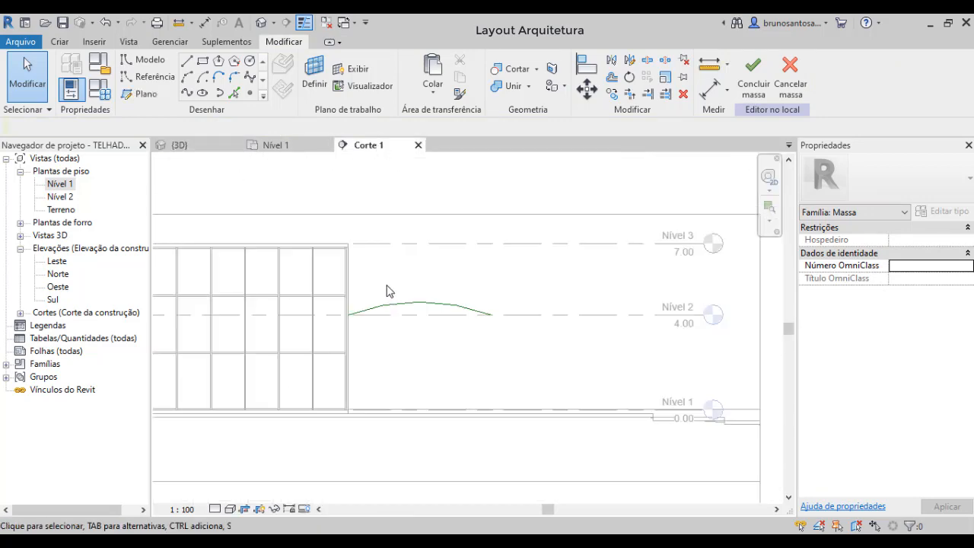
left_click(146, 77)
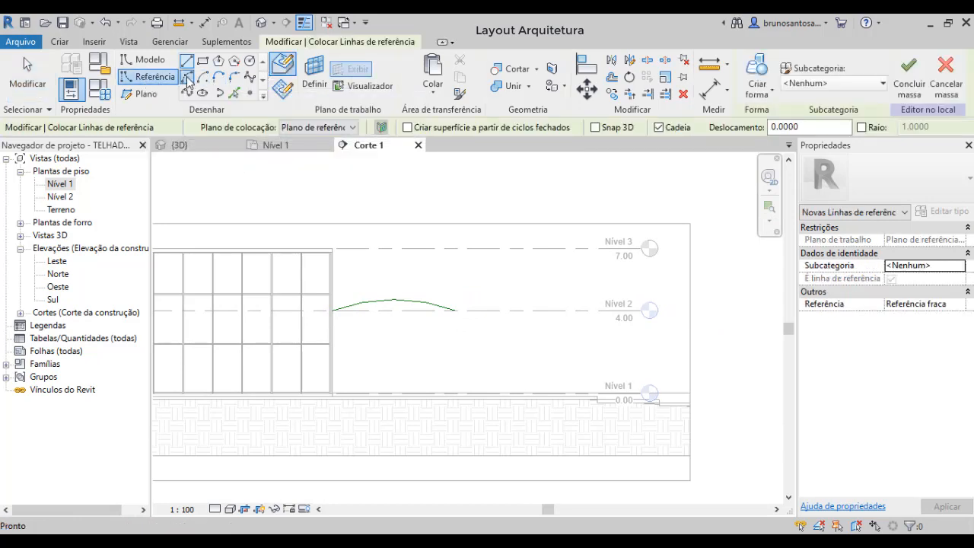
left_click(188, 78)
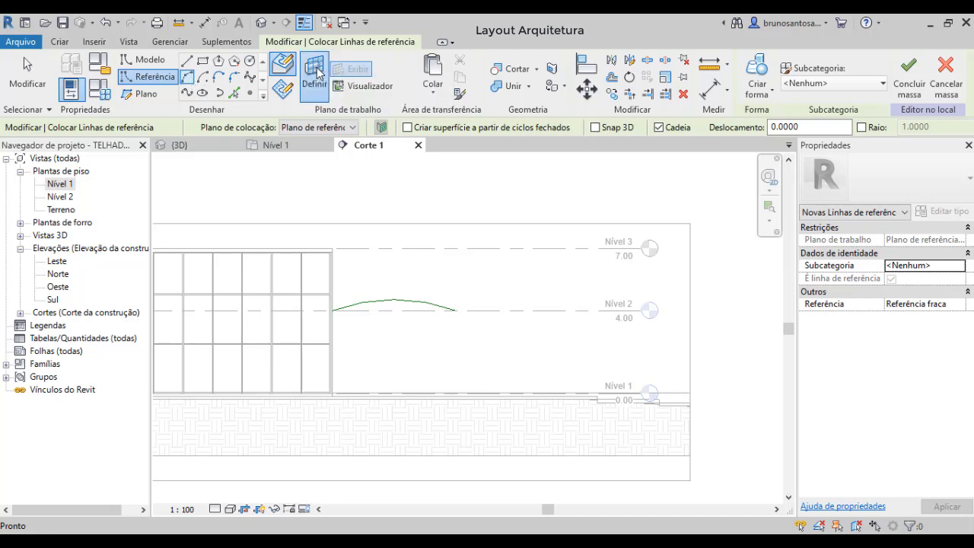
left_click(316, 74)
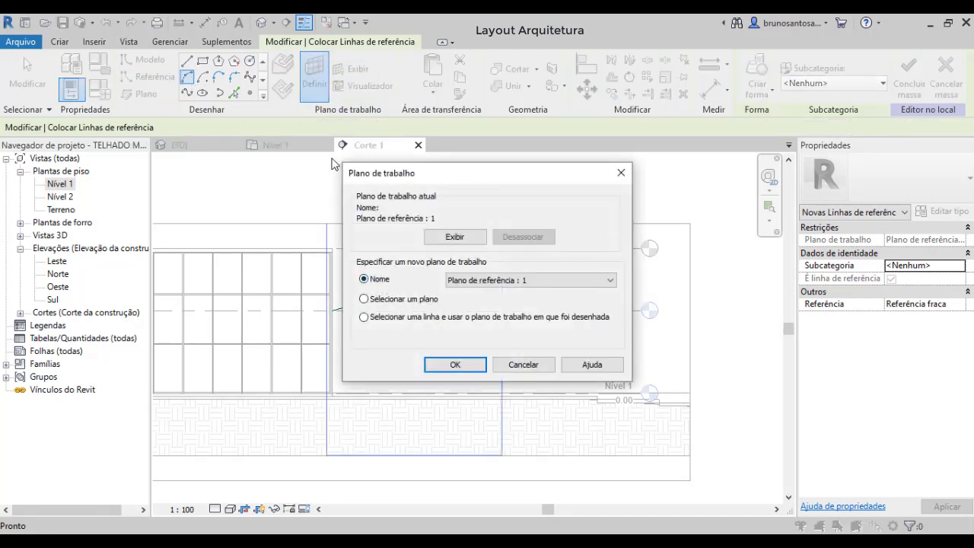
left_click(521, 281)
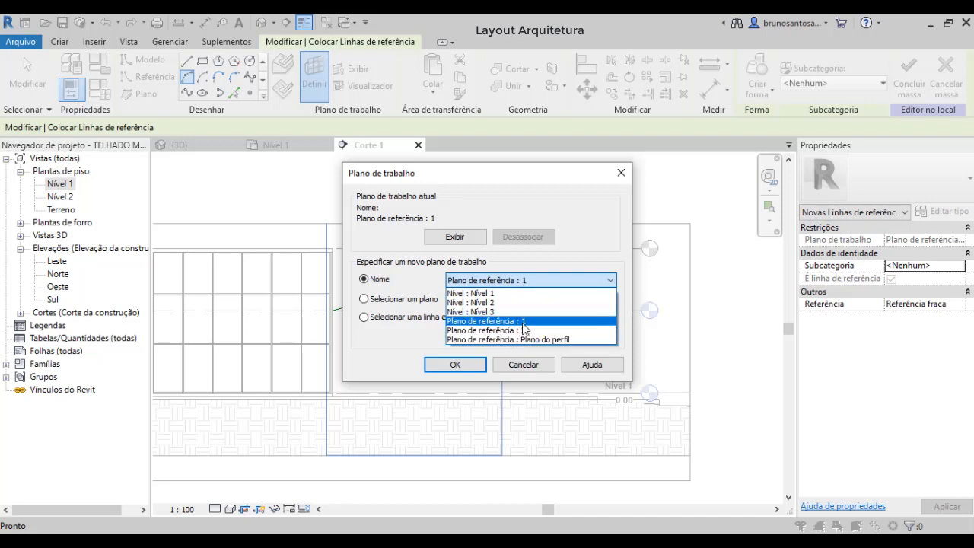
left_click(466, 366)
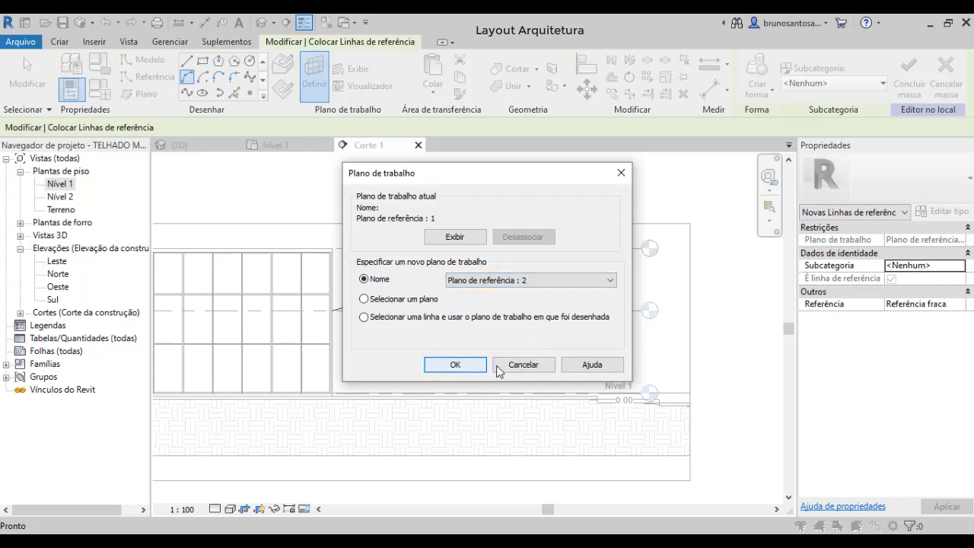
left_click(459, 367)
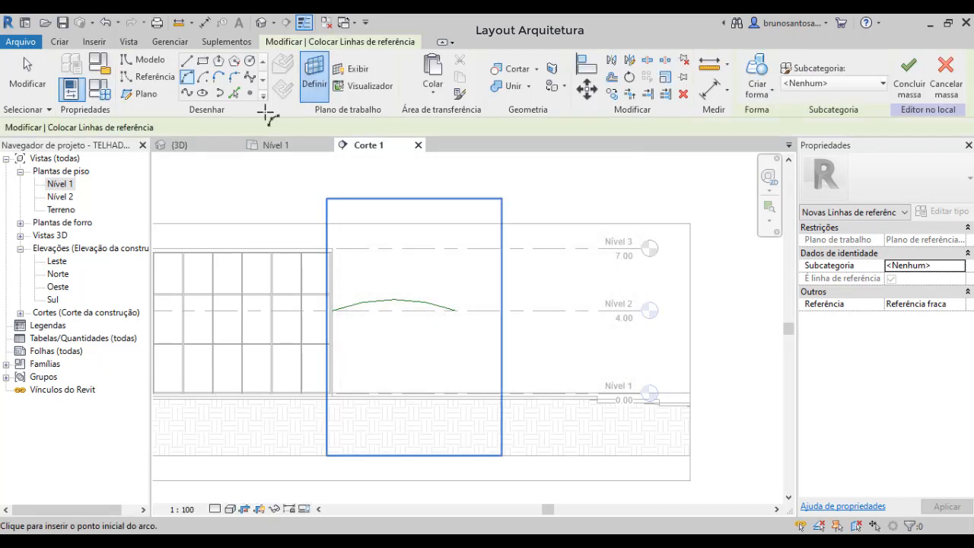
Draw the reference arc directly over the existing one, from the glazed facade's edge along Nível 2, with an angle of about 41°
scroll(331, 313, "up", 5)
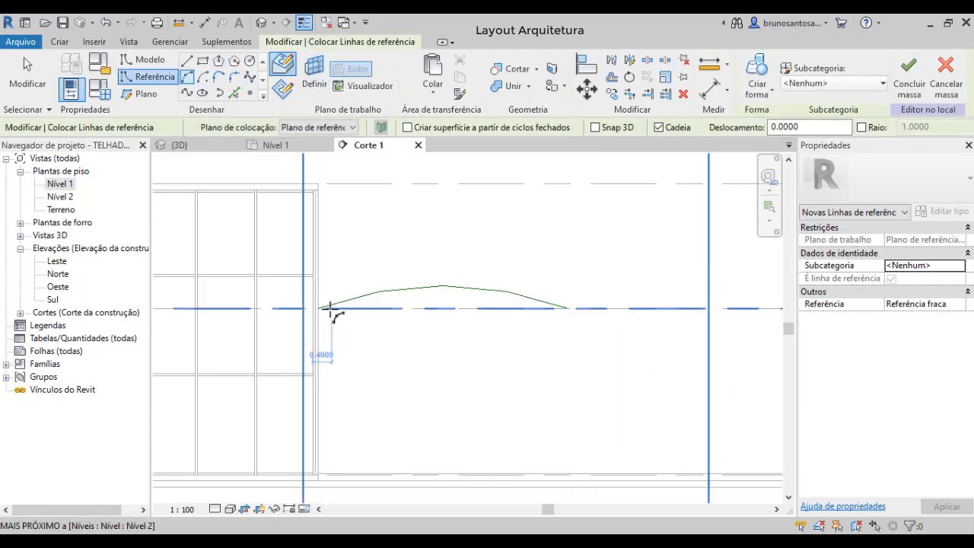
left_click(314, 308)
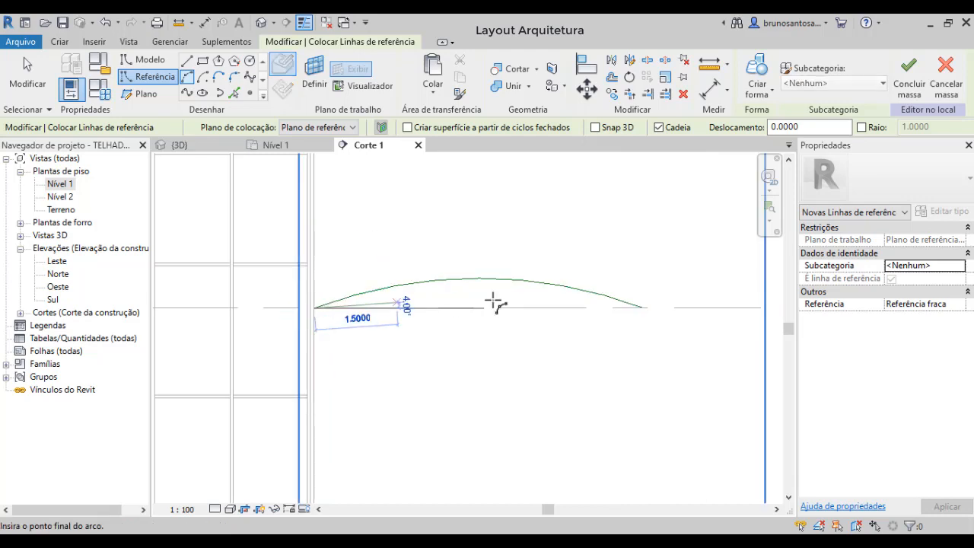
left_click(648, 308)
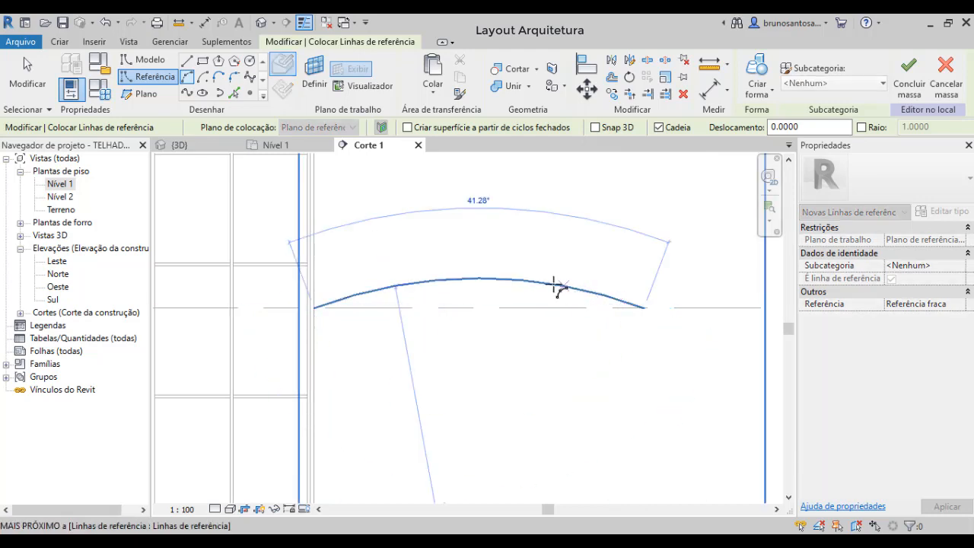
left_click(503, 279)
scroll(608, 287, "up", 2)
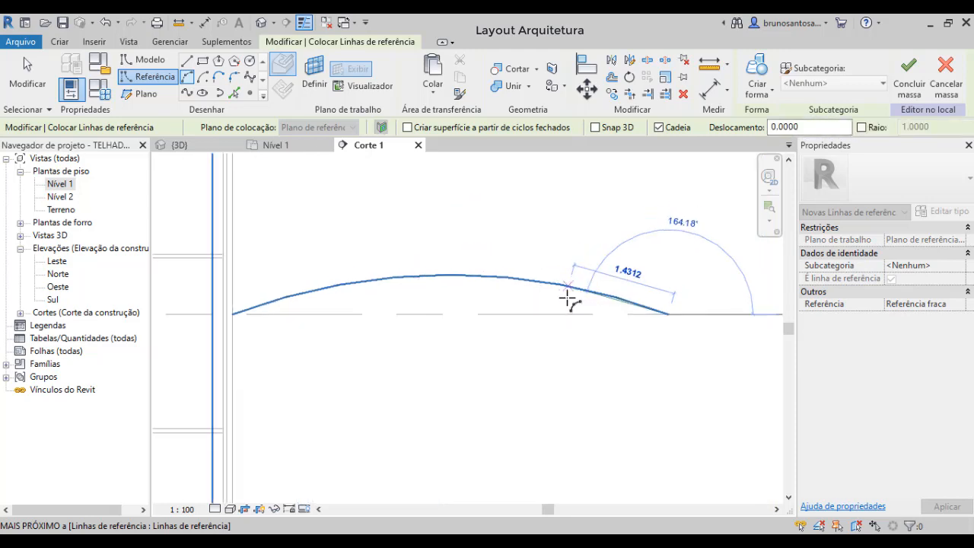
key("Escape")
key("Escape")
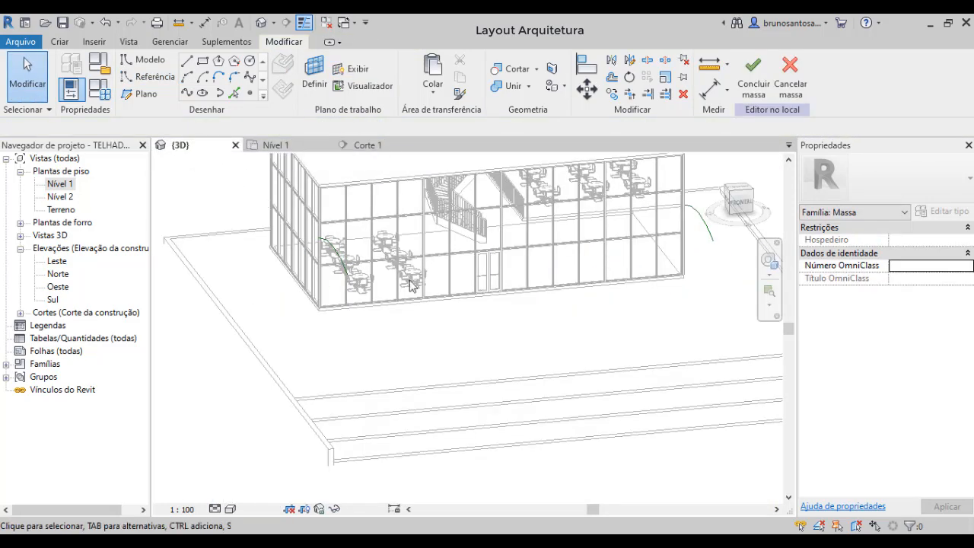
Select both reference arcs in the 3D view and create a form spanning between them
left_click(196, 145)
middle_click_drag(442, 317, 461, 287, "shift")
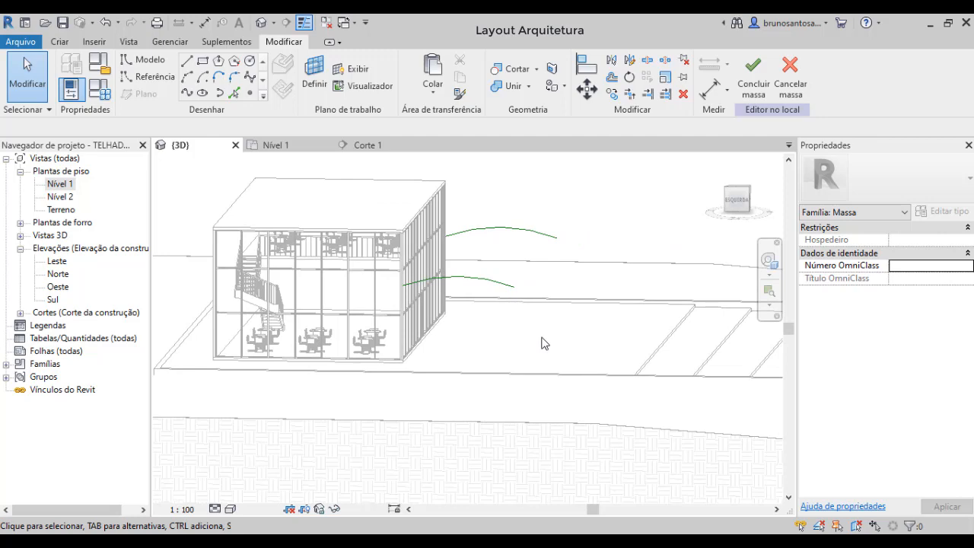
middle_click_drag(543, 343, 455, 347, "shift")
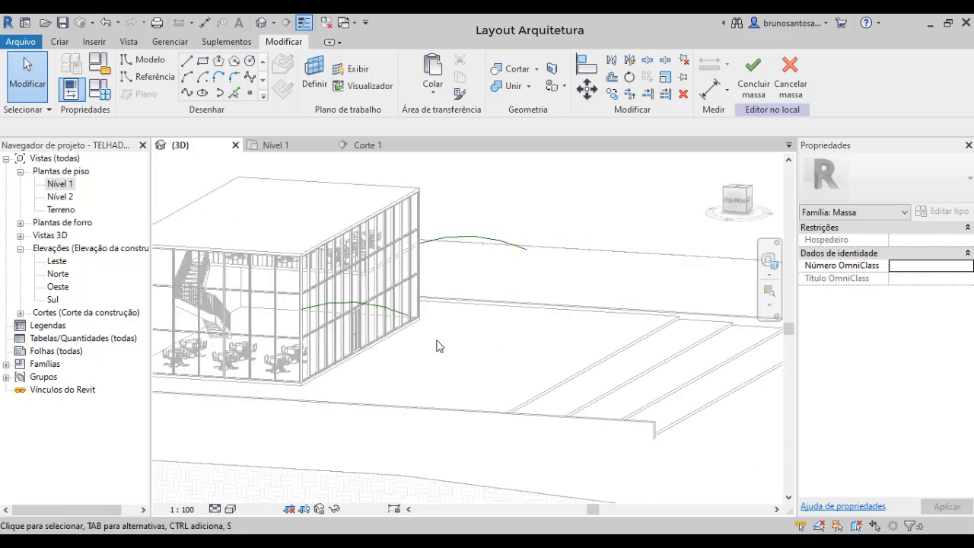
middle_click_drag(429, 326, 437, 344, "shift")
left_click(455, 280)
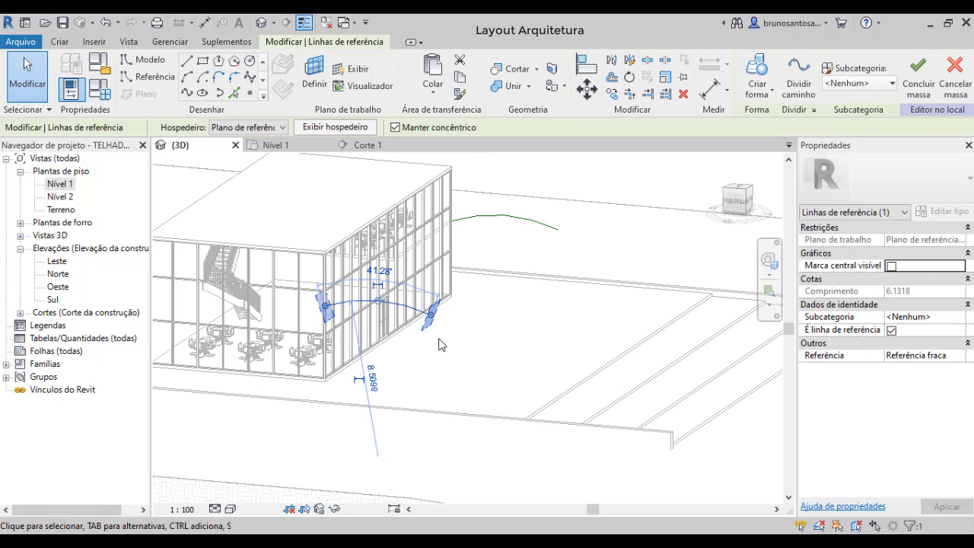
left_click(538, 228, "ctrl")
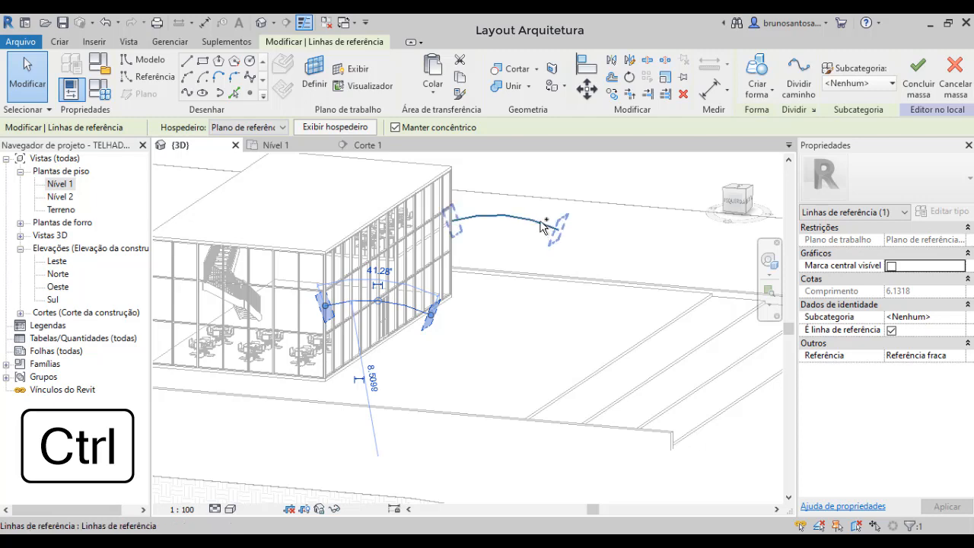
middle_click_drag(499, 355, 637, 242, "shift")
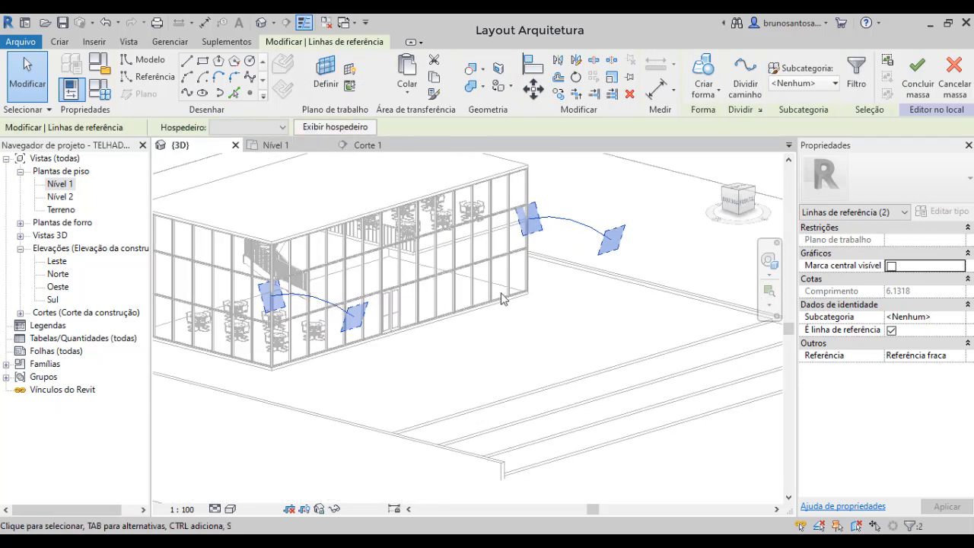
middle_click_drag(502, 298, 485, 286, "shift")
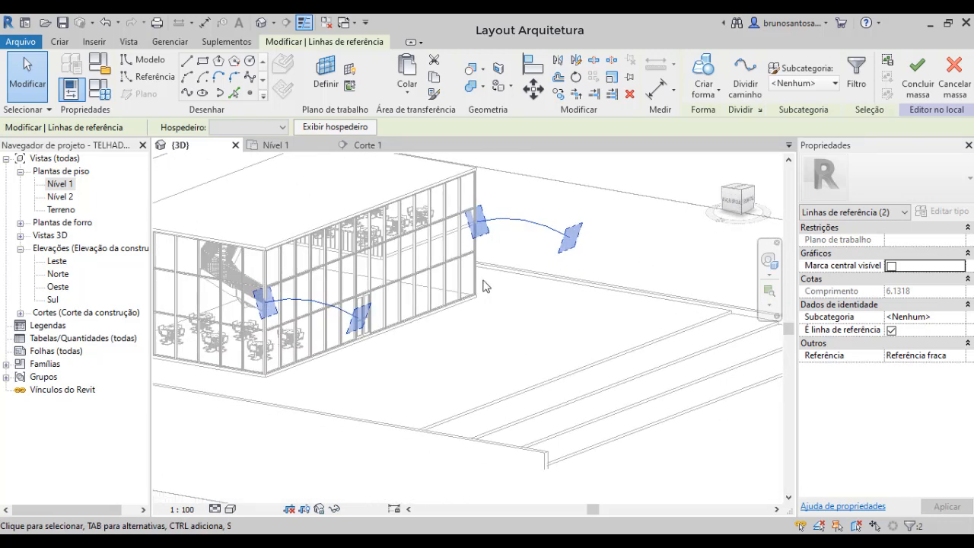
left_click(708, 69)
Examine the curved roof surface and its reference arcs against the glazed facade from several angles
middle_click_drag(616, 272, 506, 279, "shift")
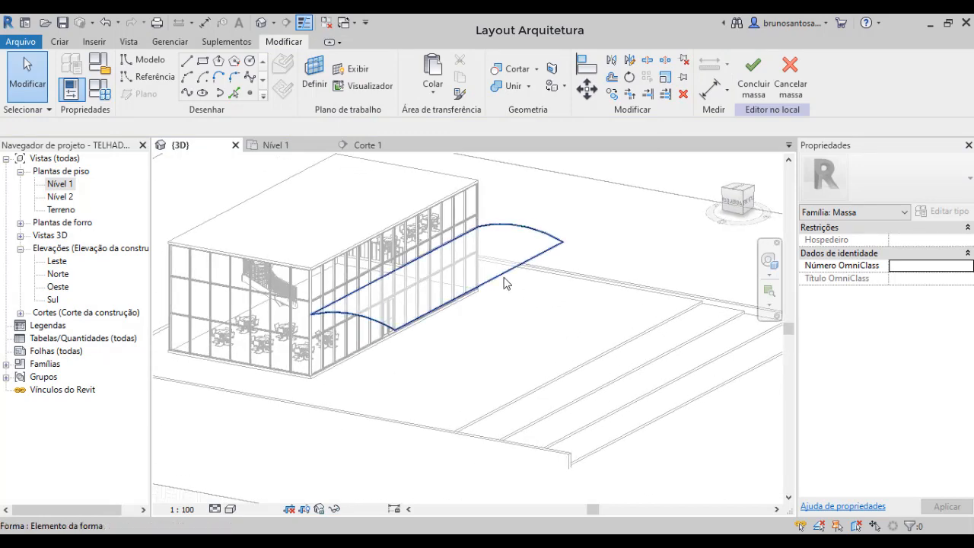
scroll(501, 284, "up", 2)
middle_click_drag(492, 323, 567, 269, "shift")
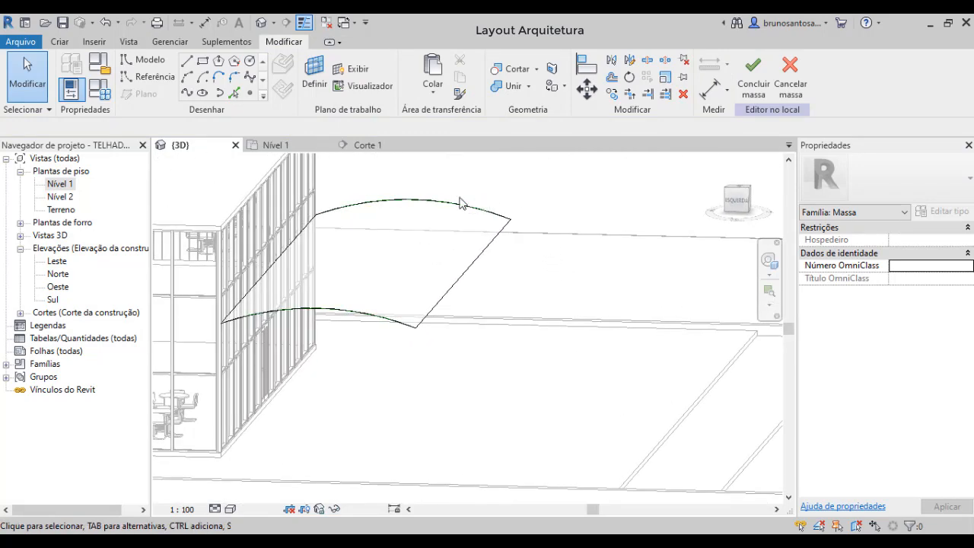
middle_click_drag(484, 335, 426, 351, "shift")
left_click(275, 330)
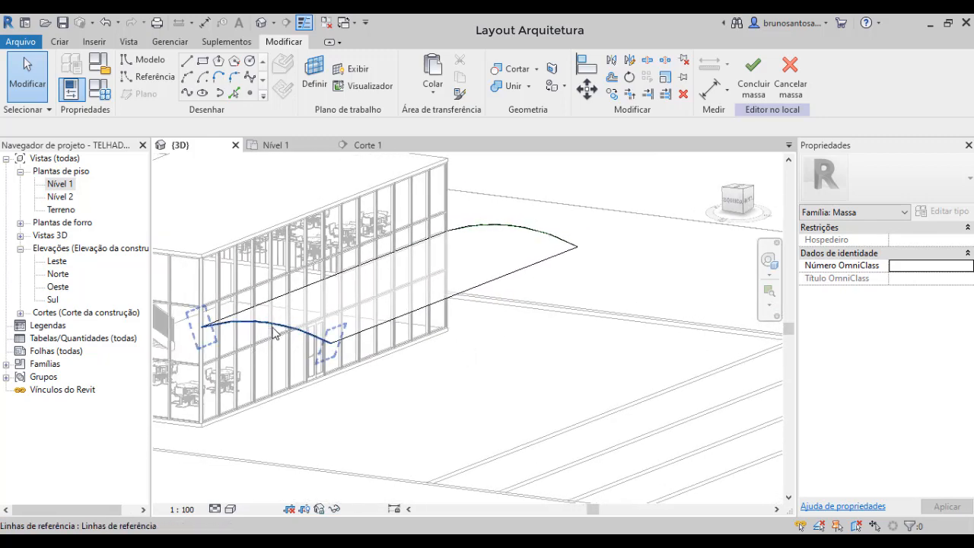
key("Escape")
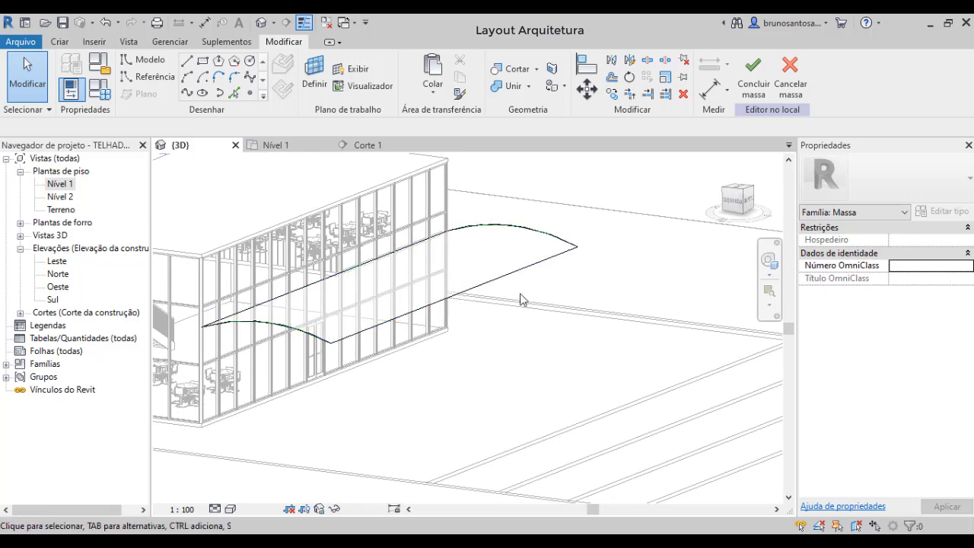
middle_click_drag(520, 299, 339, 316, "shift")
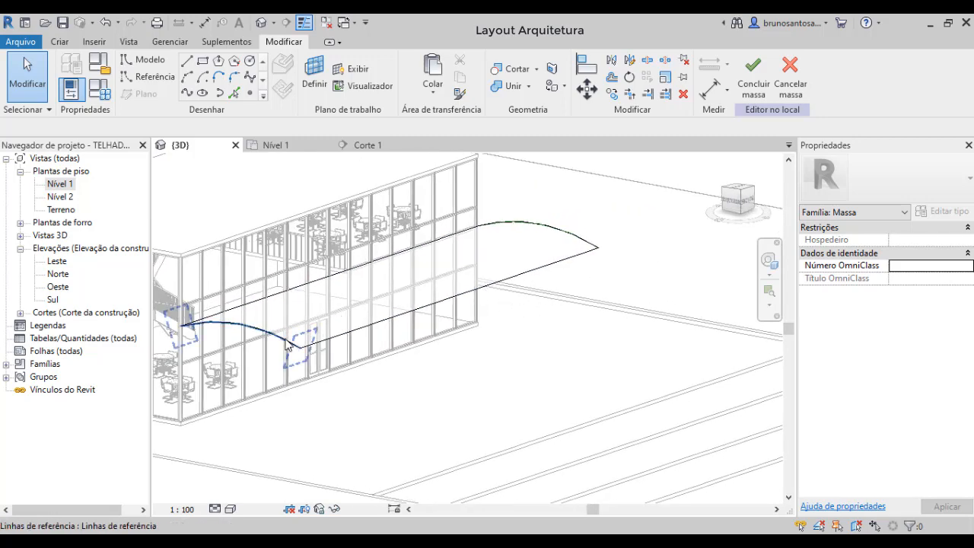
Select the curved roof form and divide its surface into a UV grid
middle_click_drag(507, 340, 508, 302, "shift")
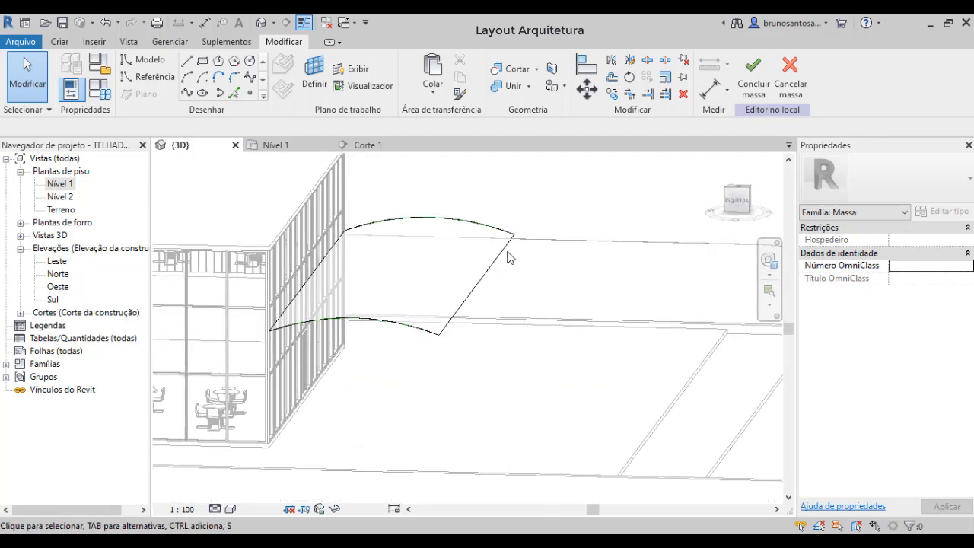
left_click(503, 247)
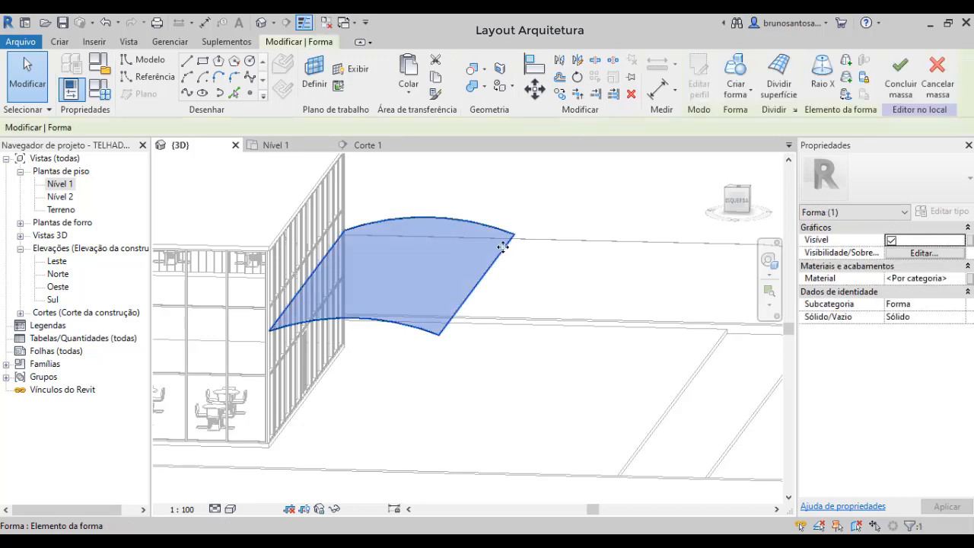
left_click(781, 73)
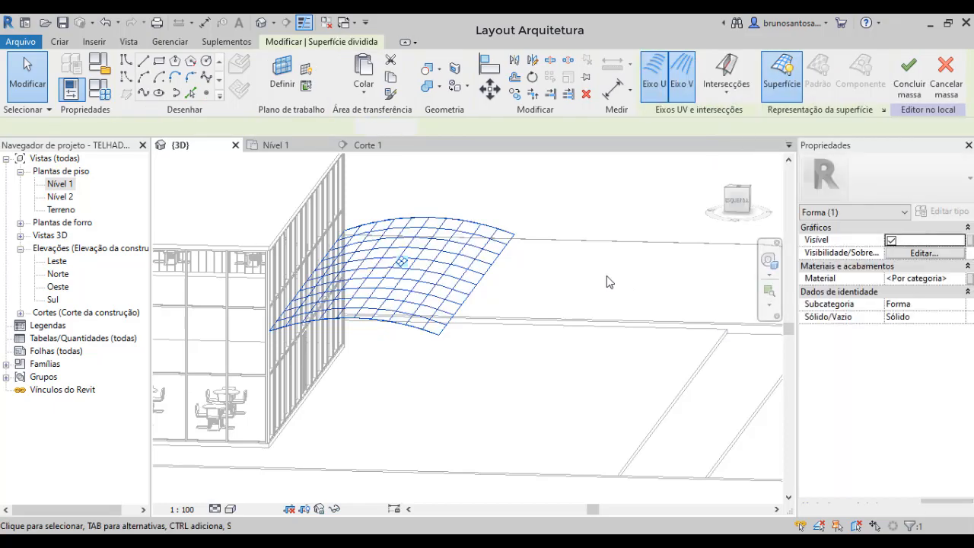
Examine the divided roof surface's U and V grid lines up close and along the whole facade
scroll(443, 308, "up", 2)
middle_click_drag(444, 308, 468, 407, "shift")
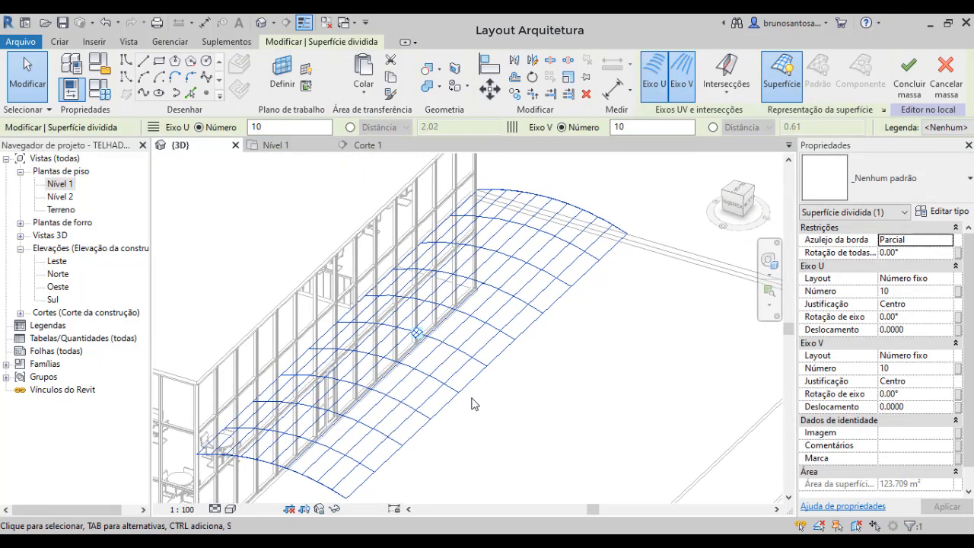
scroll(472, 403, "up", 1)
scroll(406, 365, "up", 4)
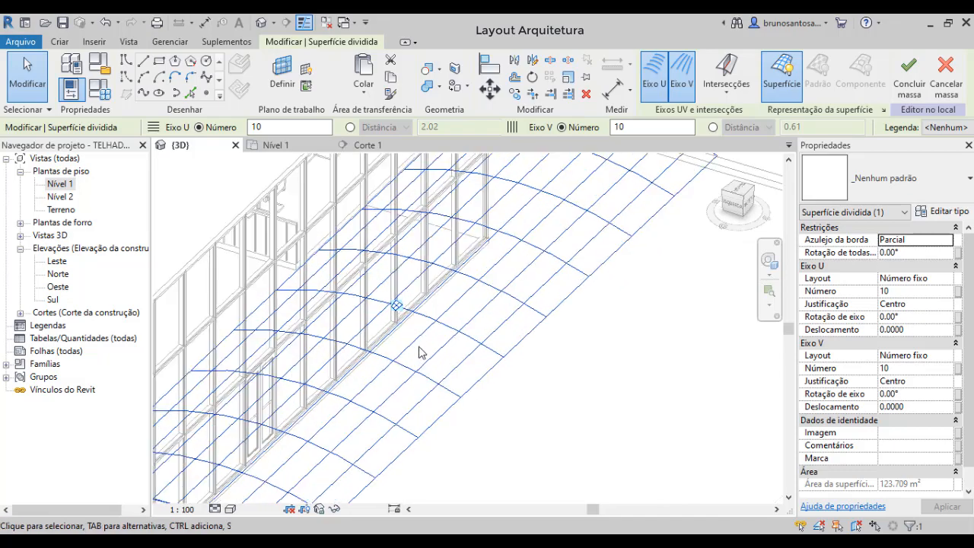
scroll(480, 304, "down", 4)
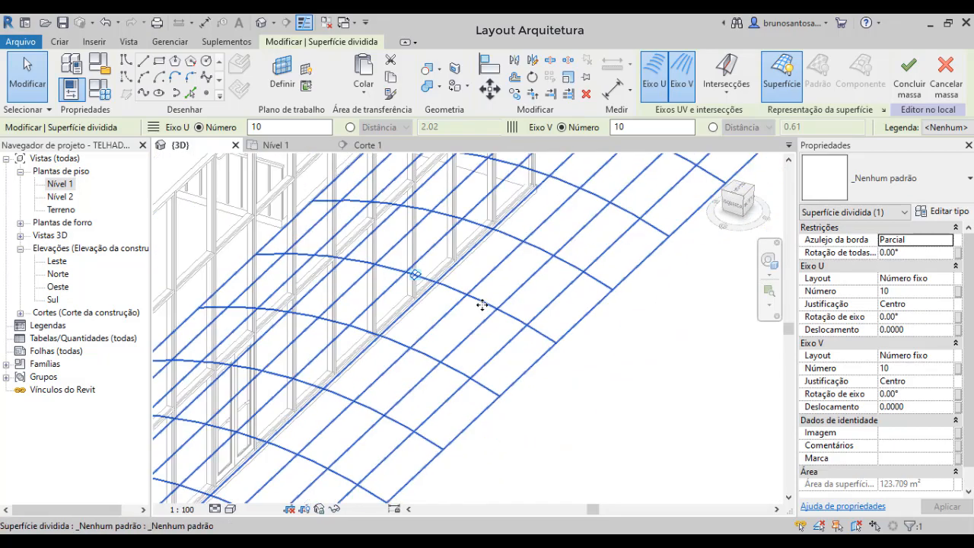
middle_click_drag(482, 320, 477, 283)
scroll(484, 292, "up", 1)
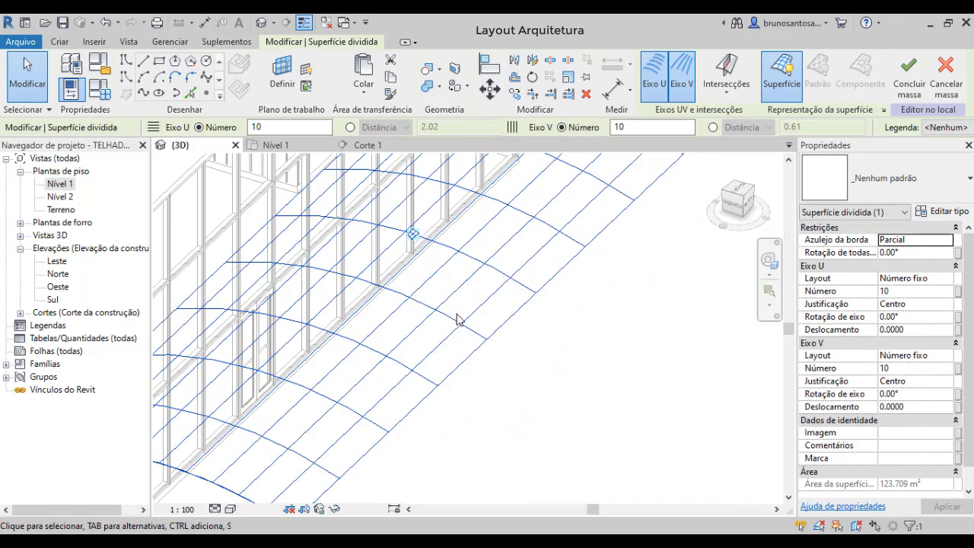
scroll(488, 282, "up", 3)
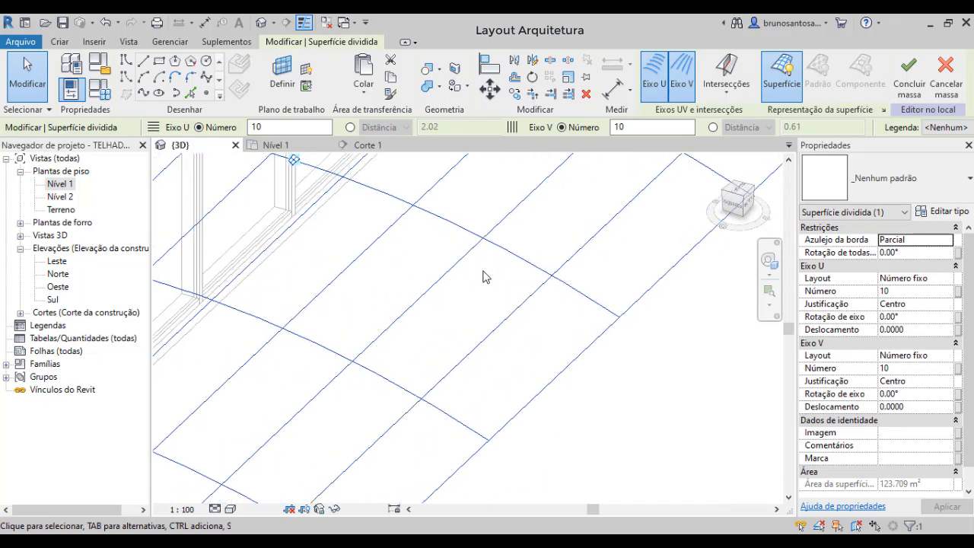
scroll(542, 259, "down", 4)
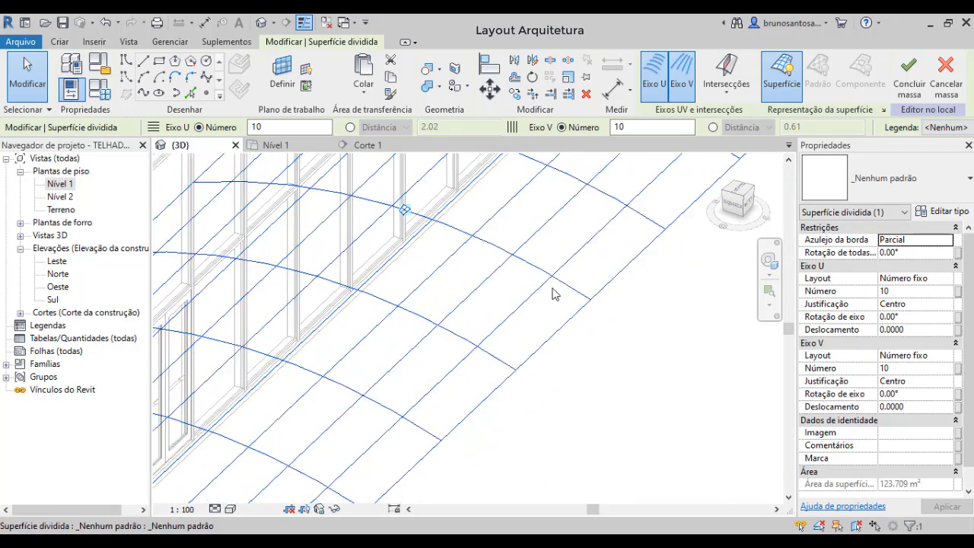
scroll(542, 263, "down", 2)
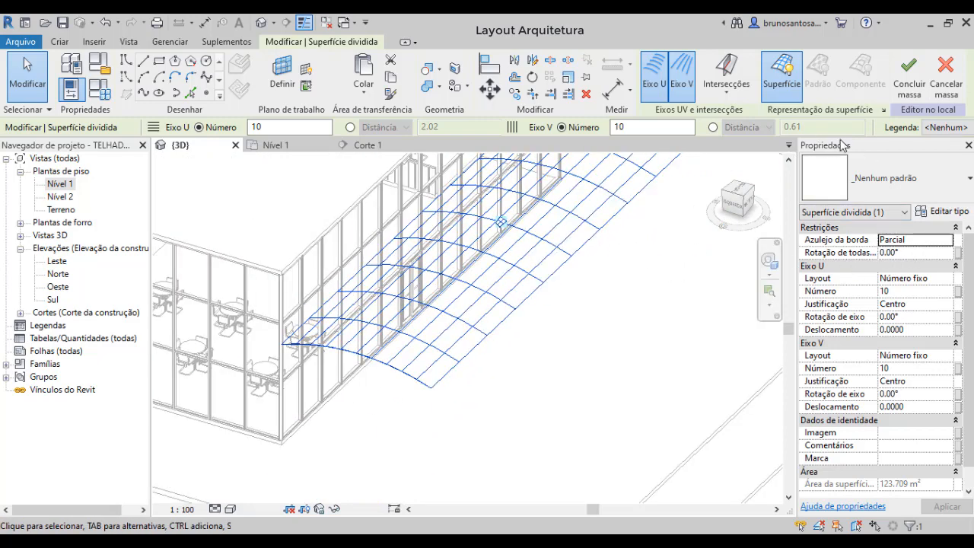
left_click_drag(858, 151, 950, 168)
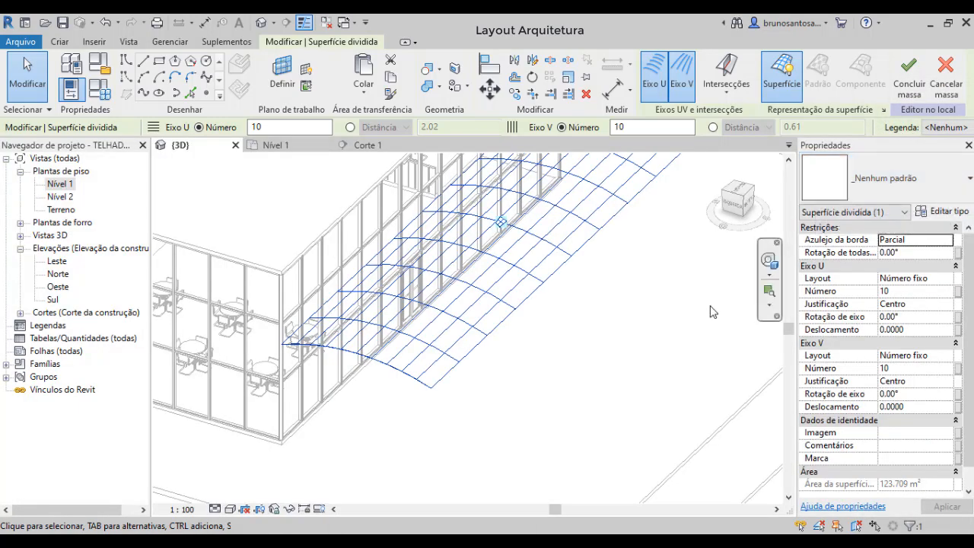
Try a 30° rotation of all grid lines on the divided roof surface, then restore the rotation to 0°
scroll(711, 311, "down", 3)
scroll(545, 263, "up", 3)
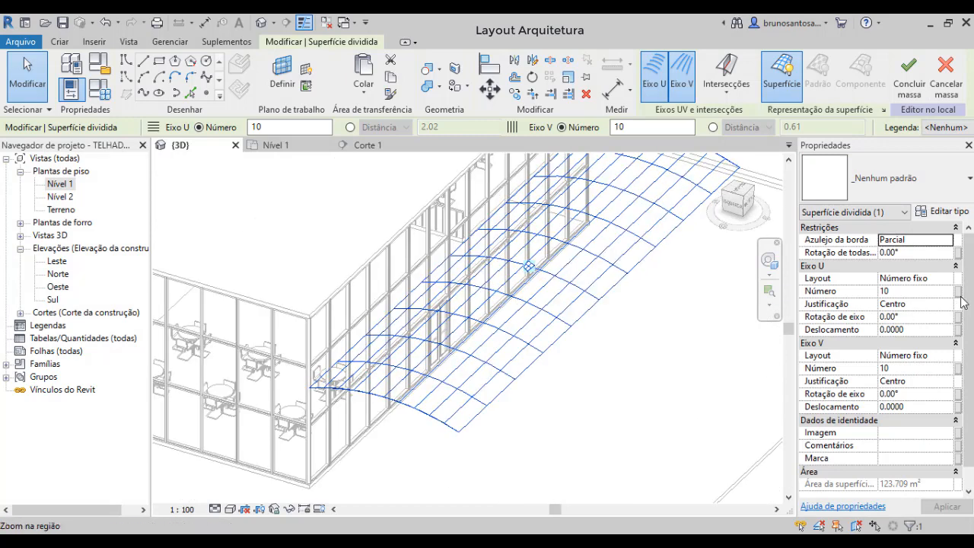
left_click(897, 252)
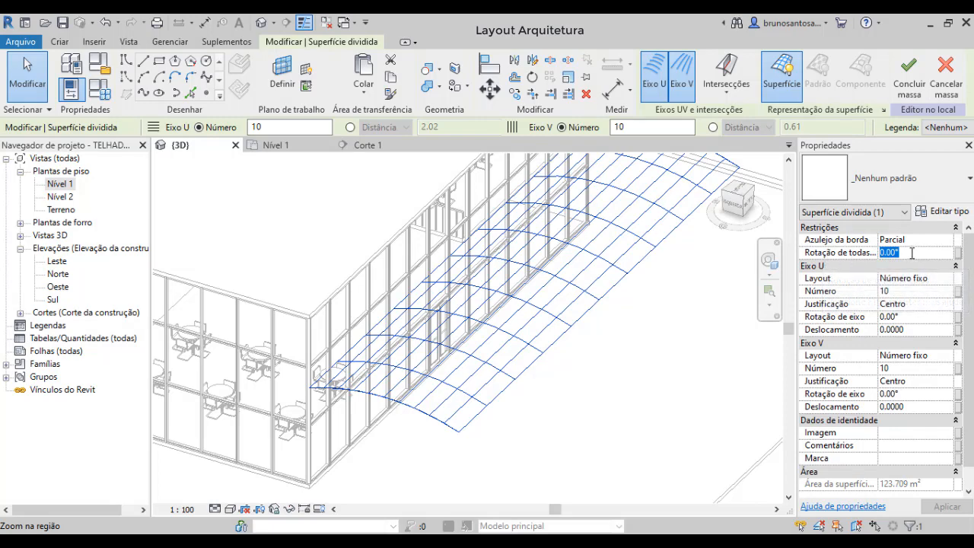
key("Return")
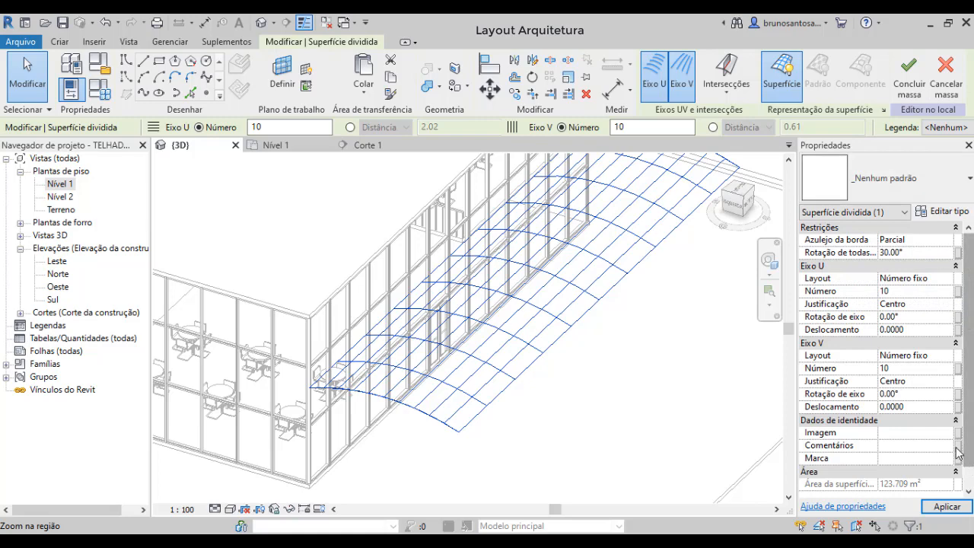
left_click(943, 508)
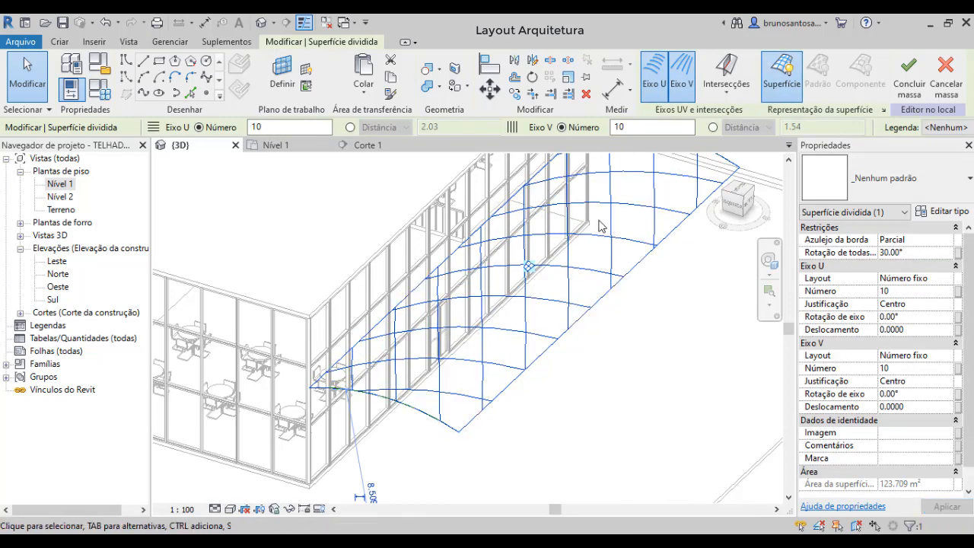
middle_click_drag(600, 221, 581, 238)
scroll(601, 232, "down", 1)
scroll(606, 237, "up", 3)
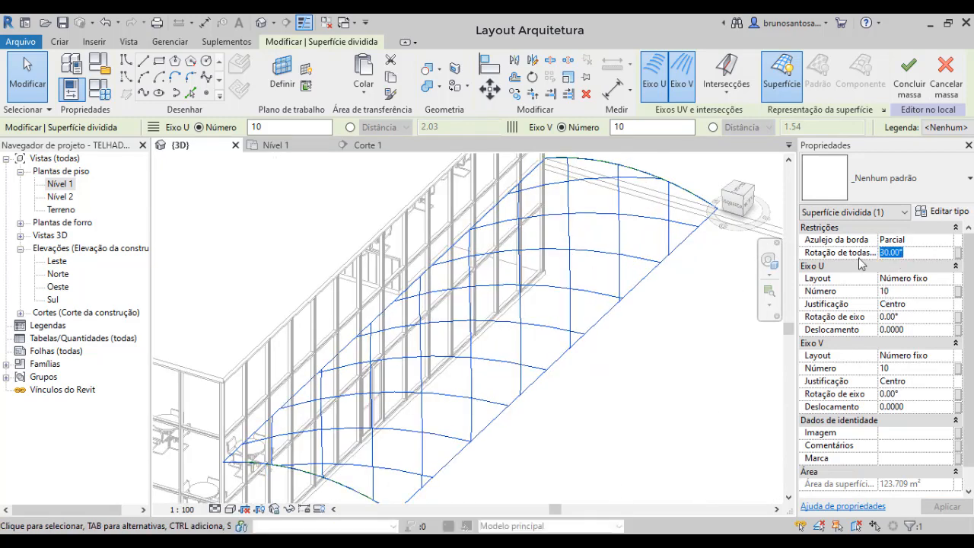
left_click(955, 508)
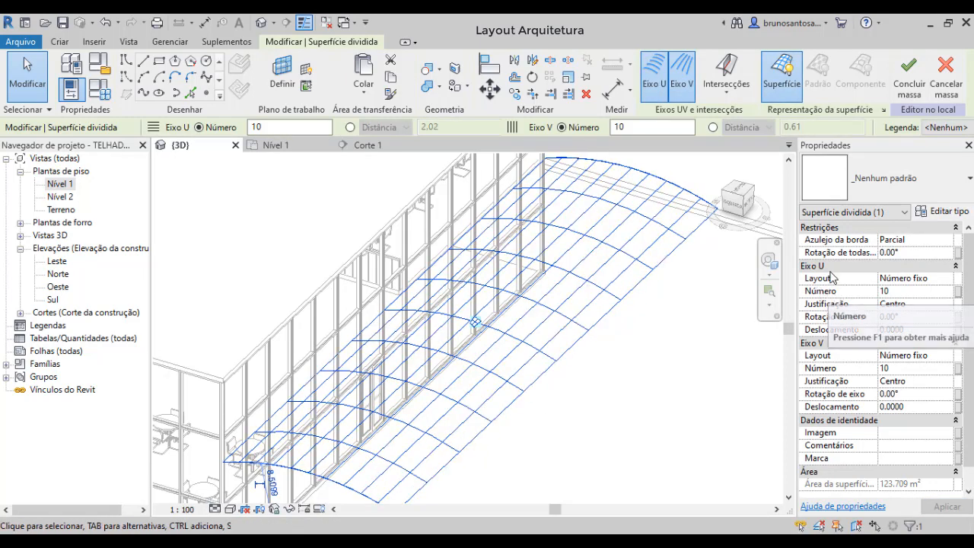
Set the U grid number of the divided roof surface to 5
left_click(893, 291)
scroll(532, 327, "up", 6)
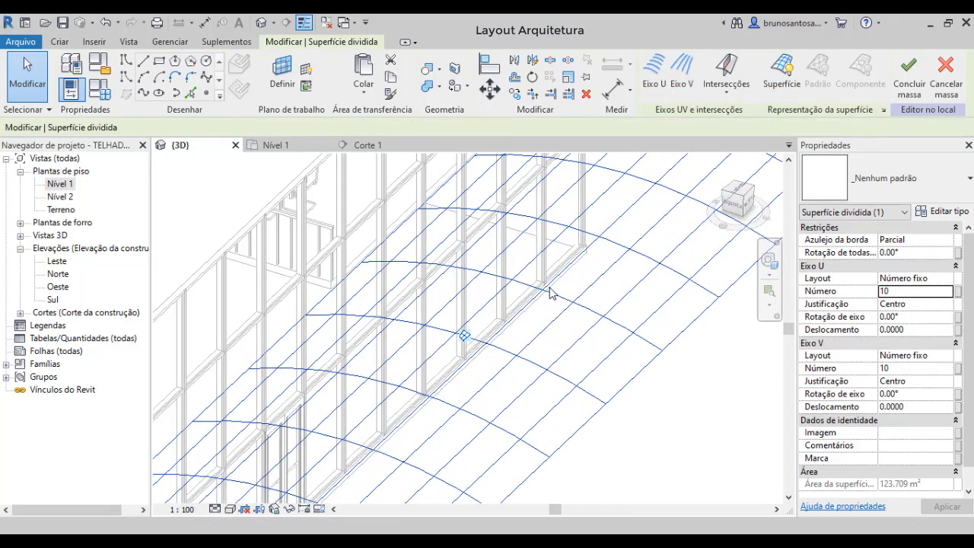
middle_click_drag(534, 356, 514, 359)
left_click(902, 292)
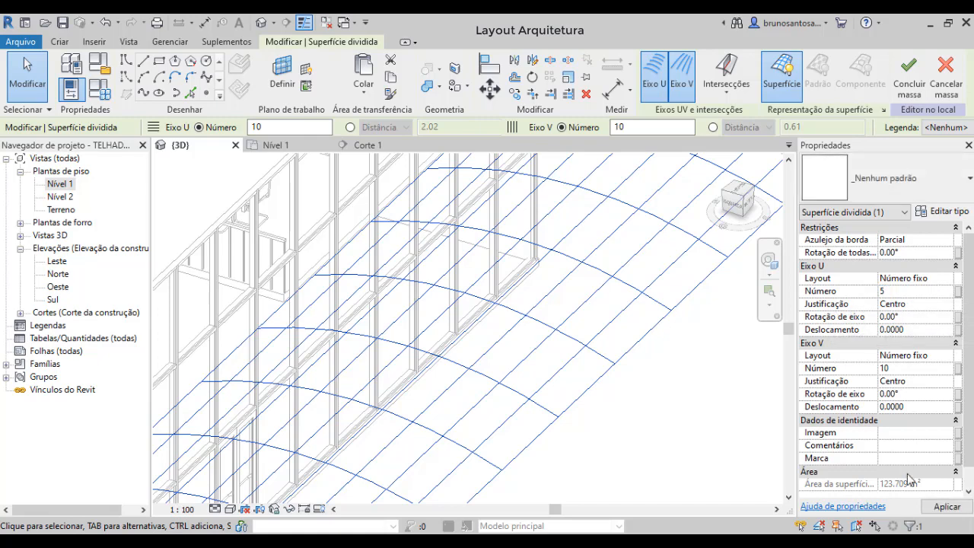
left_click(947, 506)
middle_click_drag(704, 392, 557, 350)
scroll(580, 365, "down", 2)
middle_click_drag(539, 303, 548, 278)
scroll(548, 278, "up", 2)
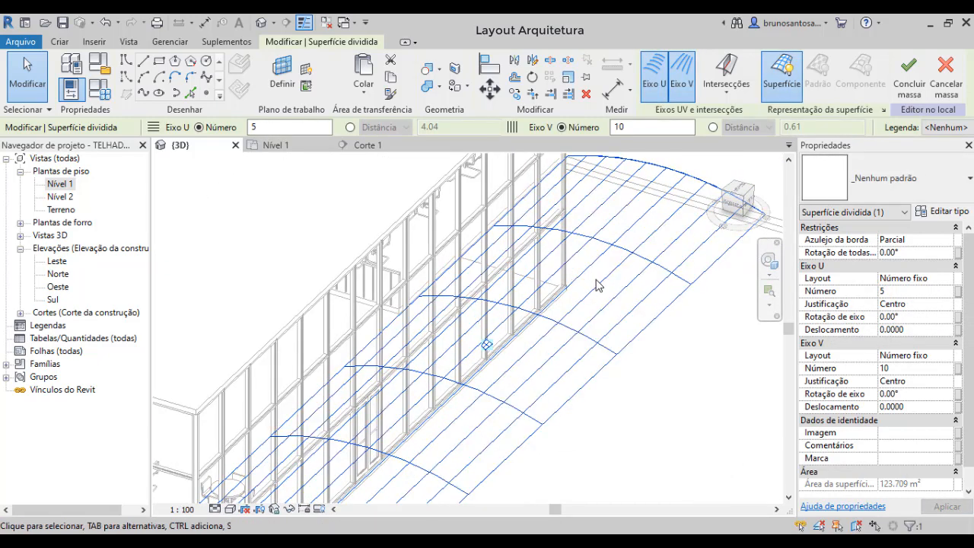
Set the U grid number of the divided roof surface to 15 and deselect the surface
left_click(893, 292)
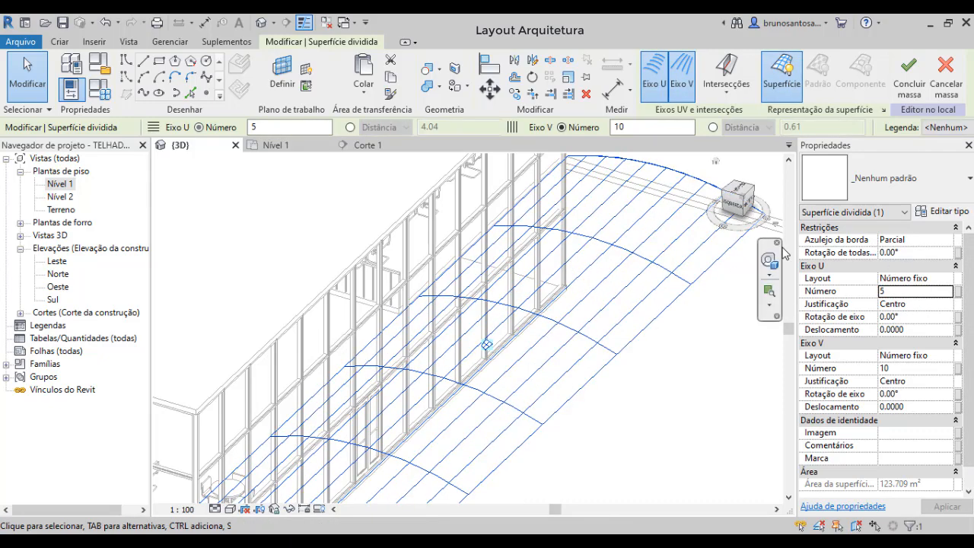
left_click(903, 291)
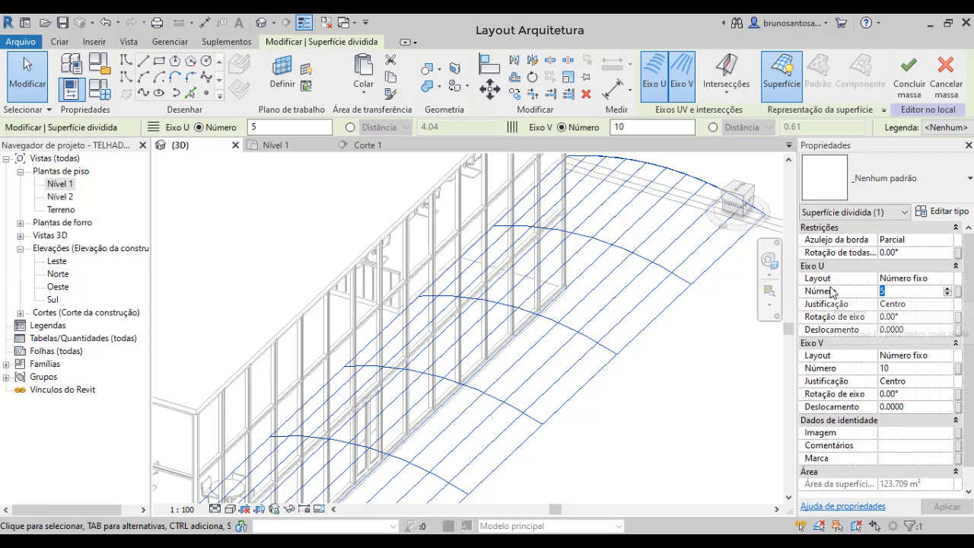
type("15")
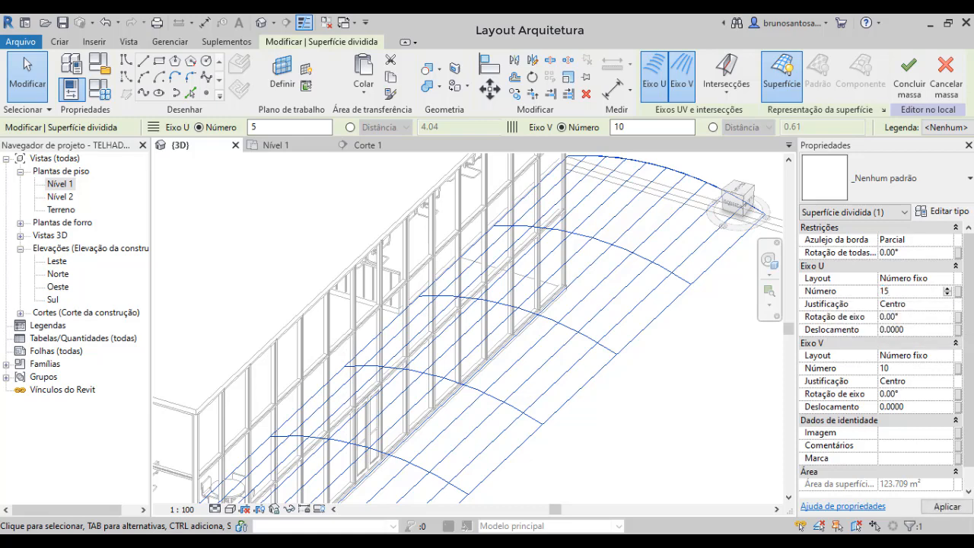
left_click(947, 506)
key("Escape")
scroll(551, 308, "up", 4)
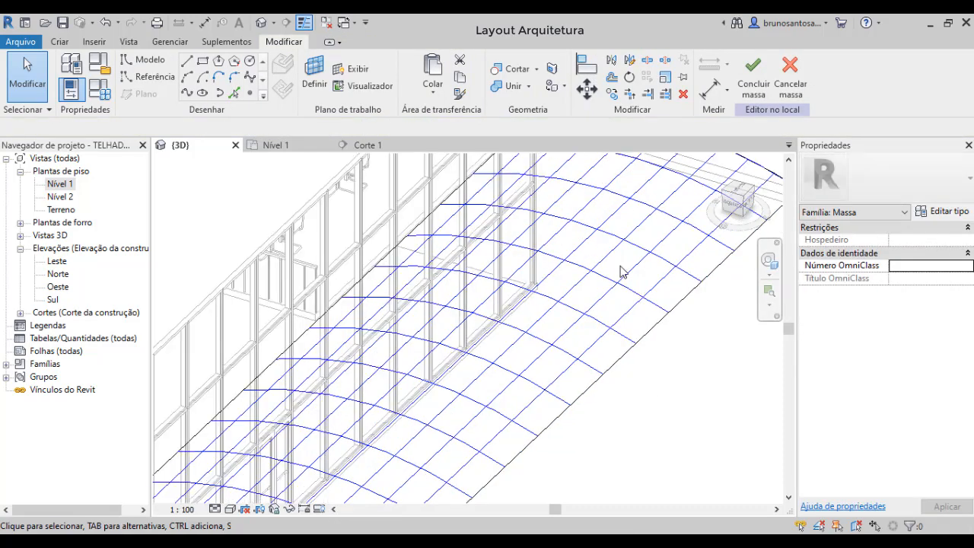
scroll(550, 308, "down", 4)
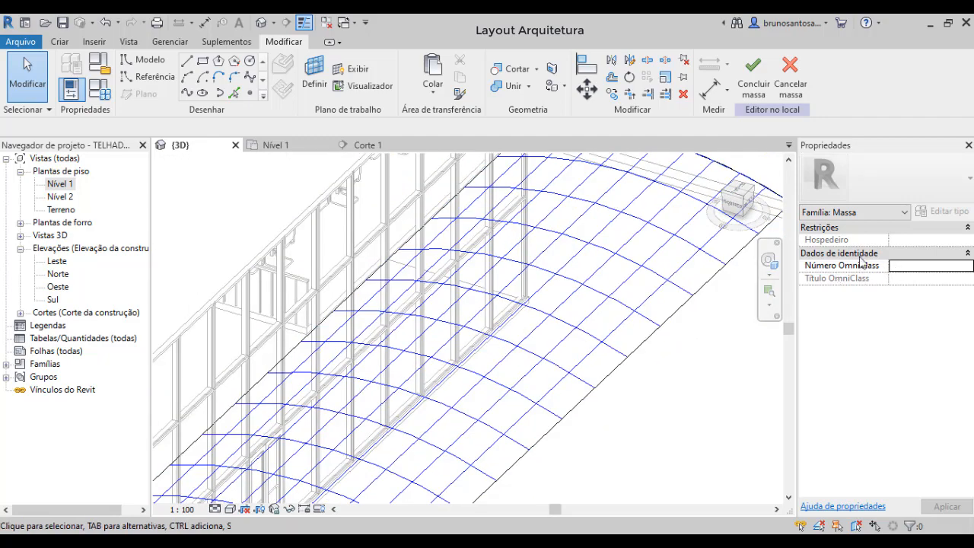
Select the divided roof surface again and set its V grid number to 8
left_click(532, 270)
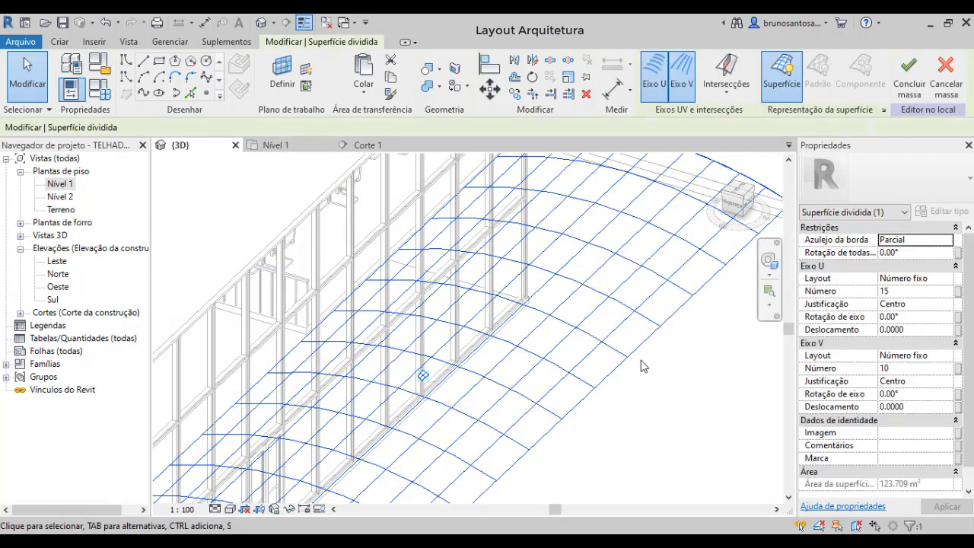
key("Escape")
left_click(622, 293)
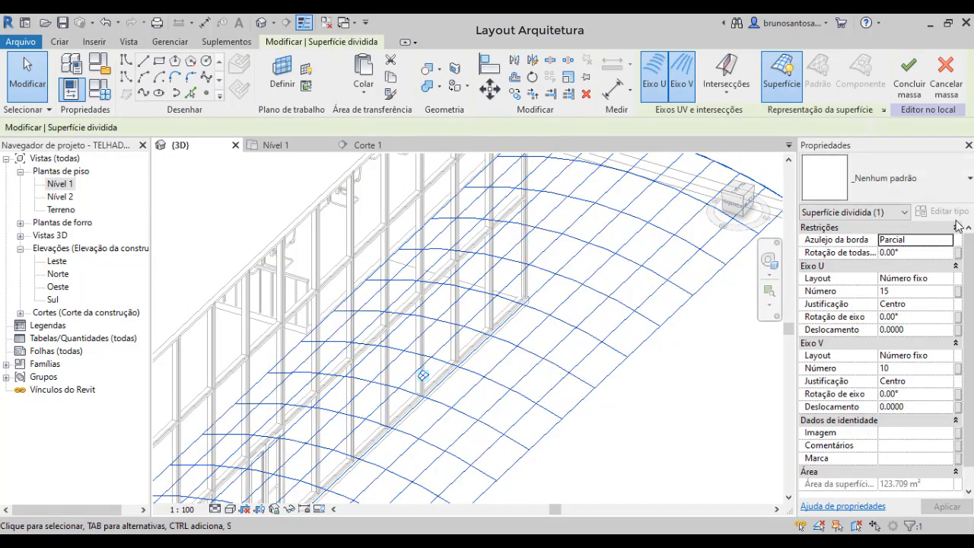
mouse_move(571, 337)
middle_mouse_down("shift")
mouse_move(578, 355)
mouse_move(563, 345)
middle_mouse_up("shift")
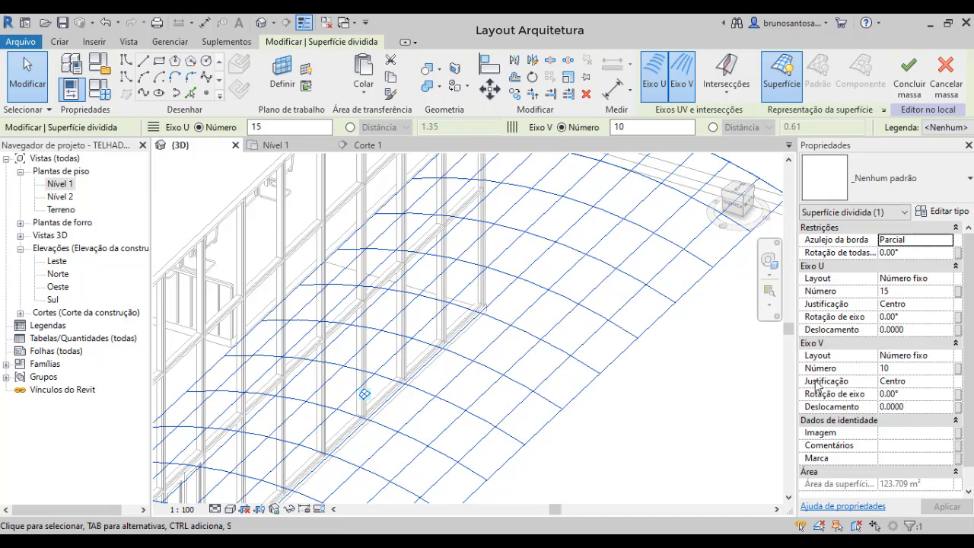
left_click(923, 367)
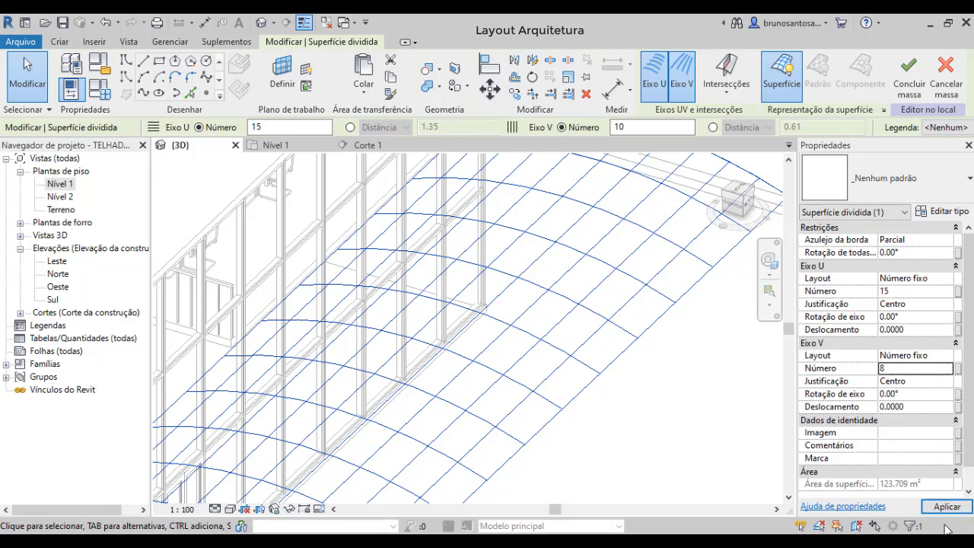
left_click(947, 507)
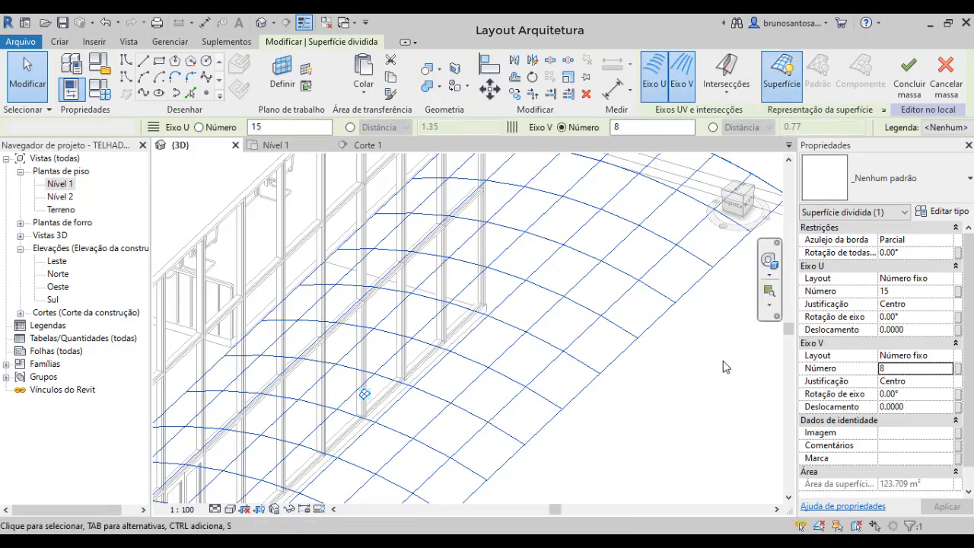
Examine the divided roof surface's grid against the glazed facade from several angles and distances
left_click(723, 426)
middle_click_drag(724, 425, 642, 387, "shift")
scroll(584, 325, "up", 2)
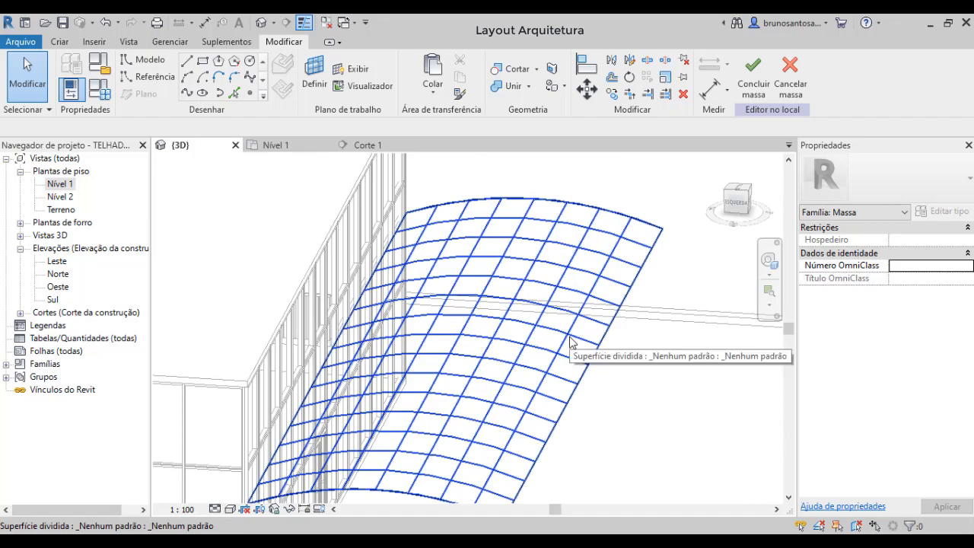
left_click(576, 341)
left_click(639, 374)
middle_click_drag(639, 375, 604, 356, "shift")
scroll(625, 392, "up", 2)
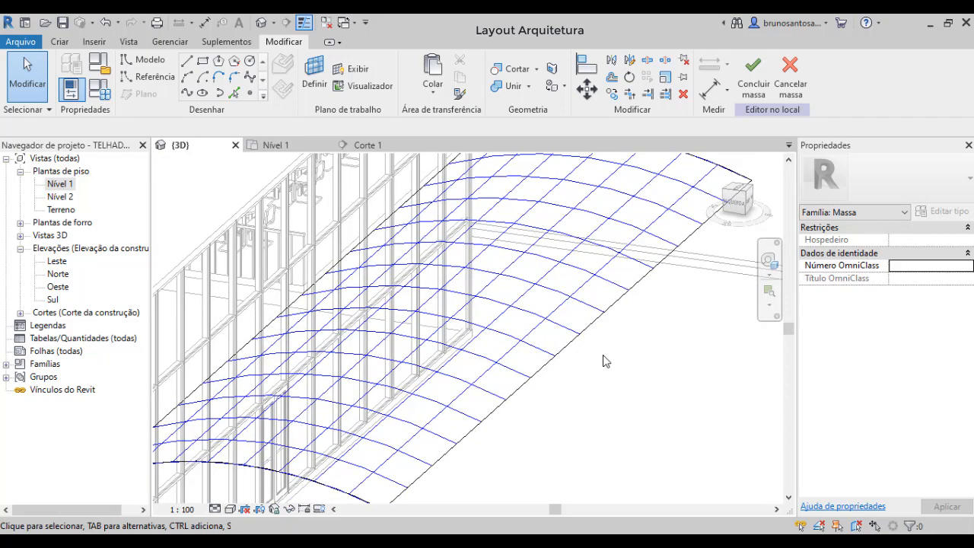
scroll(624, 370, "down", 2)
middle_click_drag(624, 372, 626, 403, "shift")
scroll(625, 404, "down", 3)
scroll(628, 410, "up", 5)
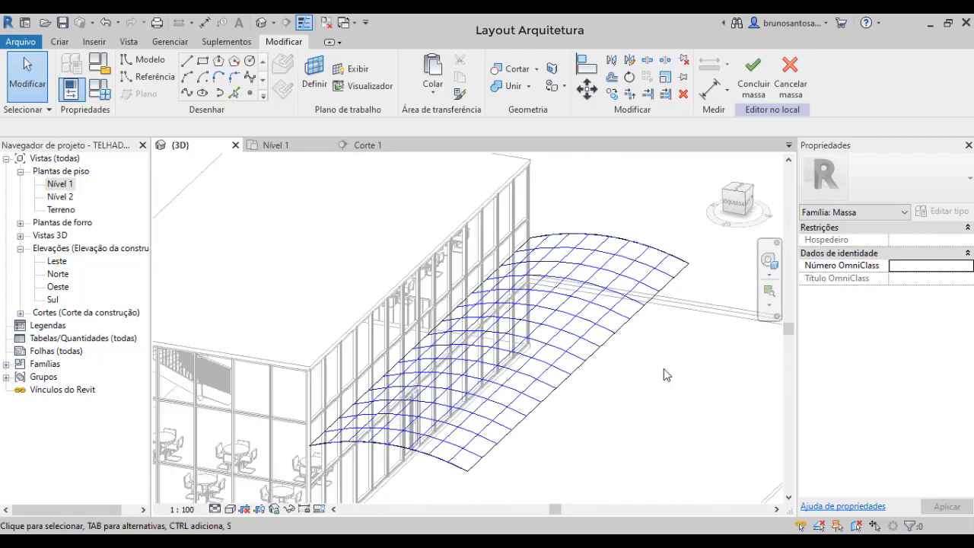
middle_click_drag(545, 432, 551, 398, "shift")
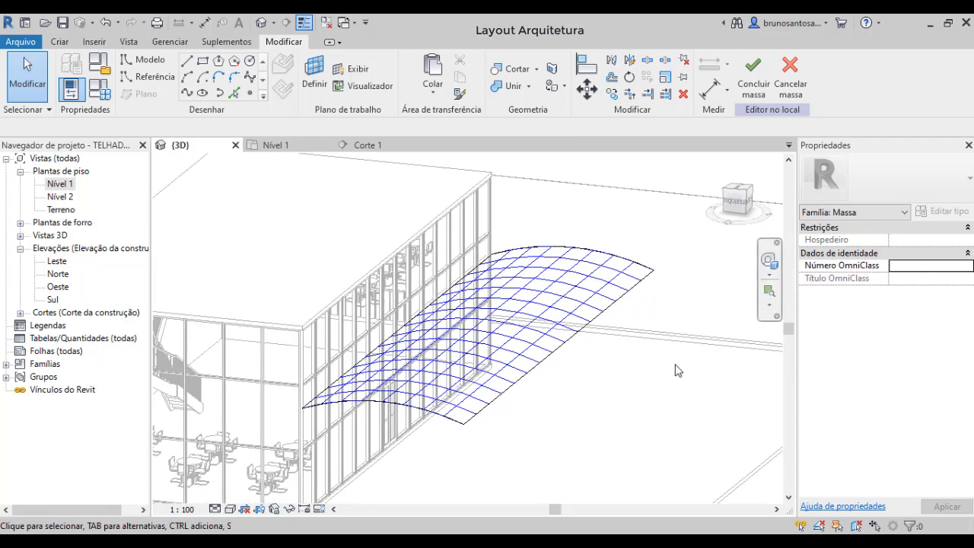
Create a new family from the Portuguese template "Com base no padrão de painel cortina métrico.rft"
left_click(21, 42)
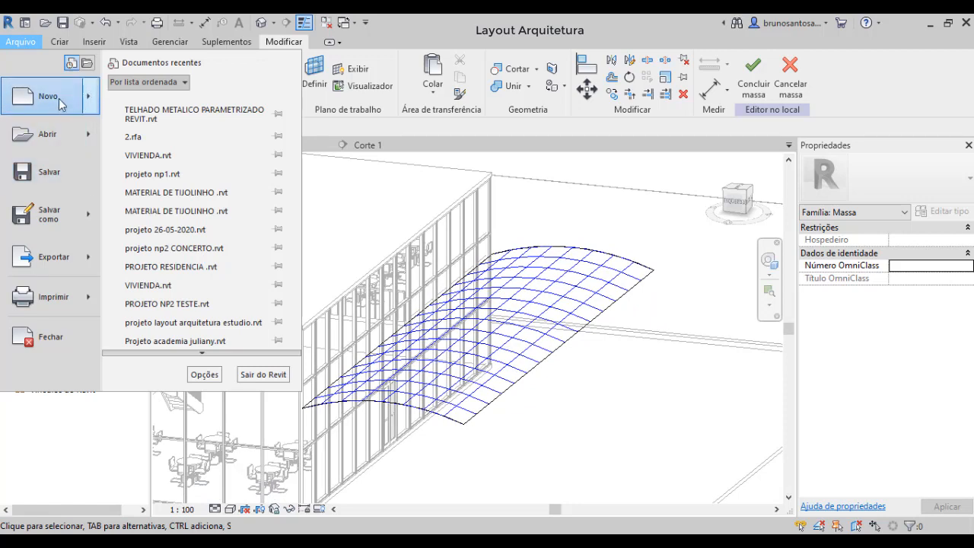
left_click(91, 101)
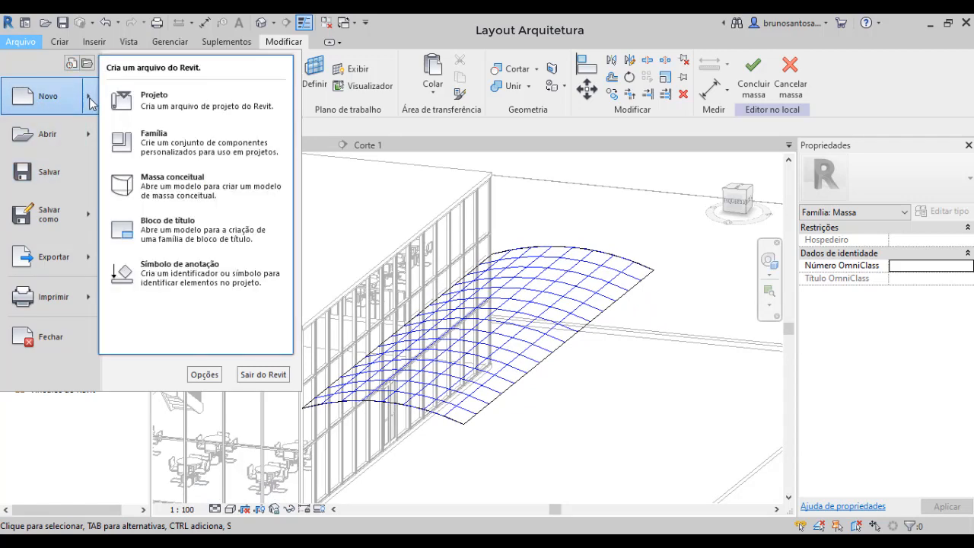
left_click(162, 145)
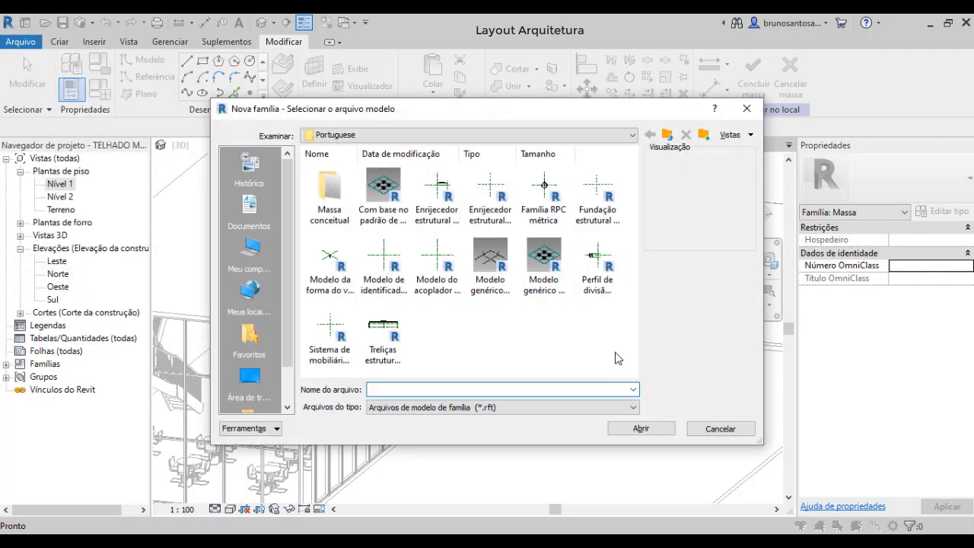
left_click(414, 139)
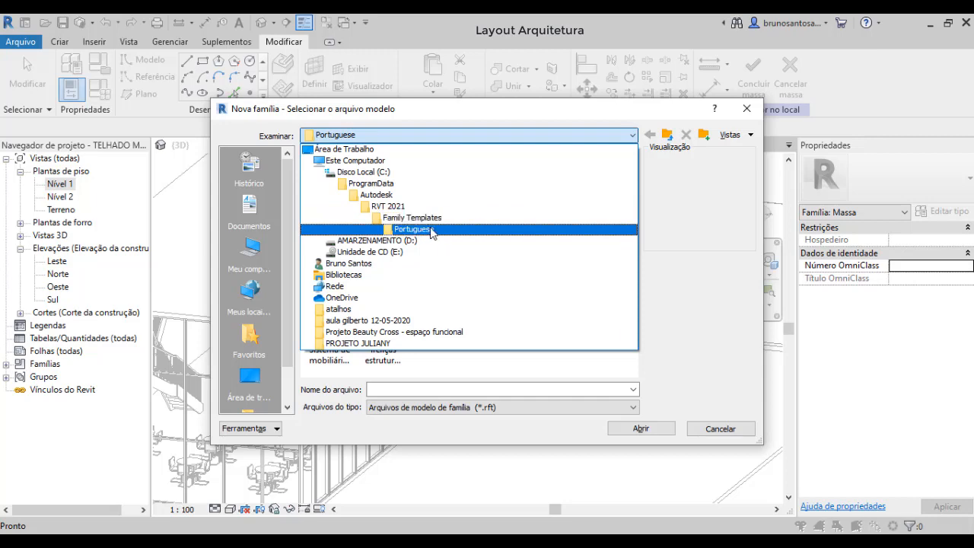
left_click(431, 229)
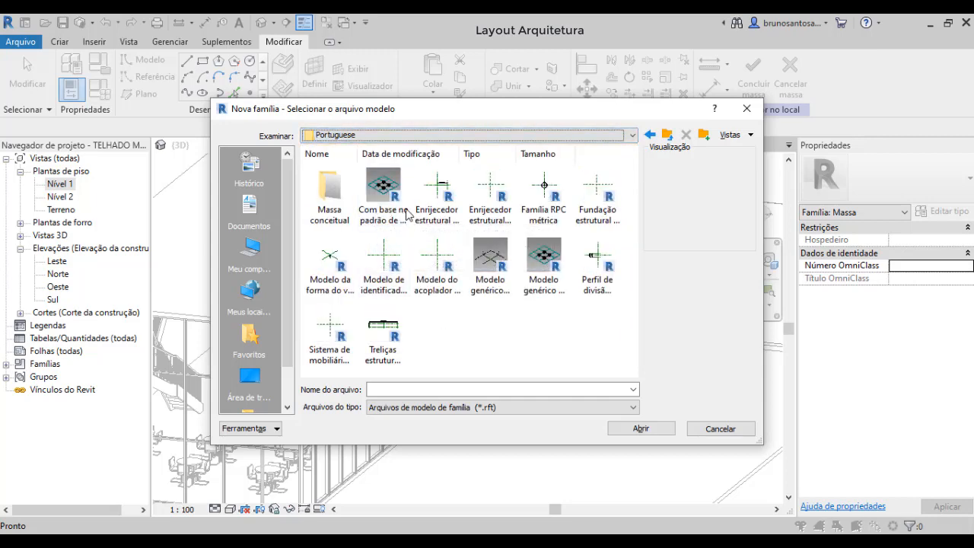
left_click(387, 222)
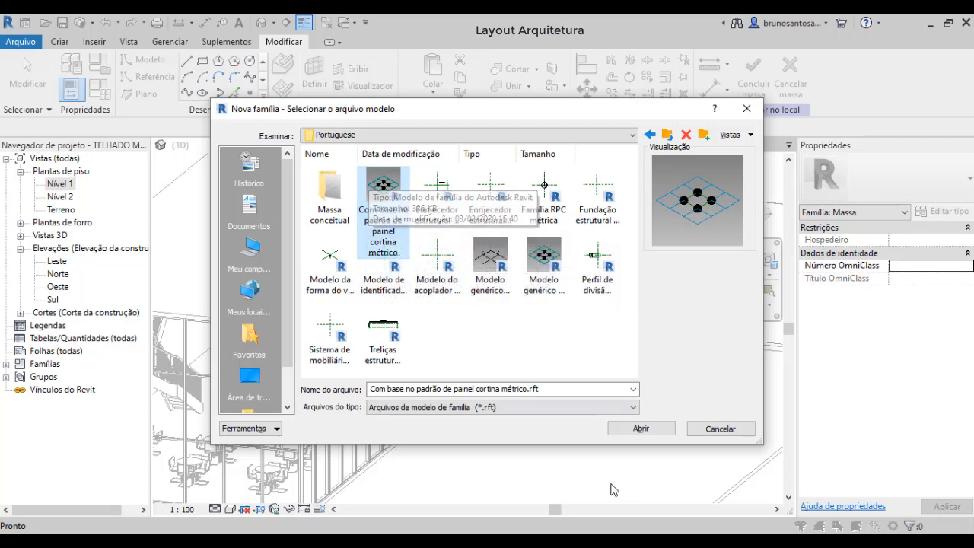
left_click(649, 431)
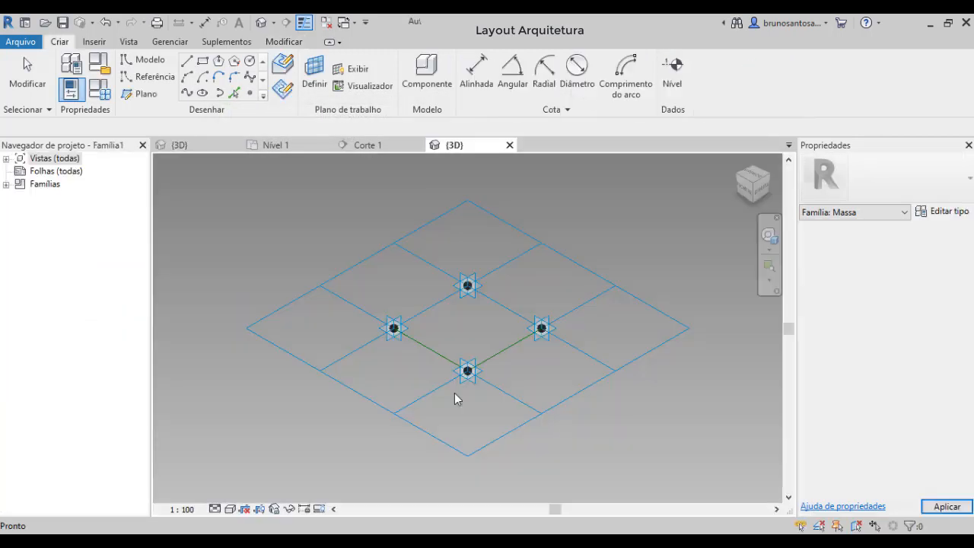
Set the horizontal plane of adaptive point 1 as the work plane and place a reference point on it
middle_click_drag(454, 393, 492, 423, "shift")
scroll(431, 391, "up", 4)
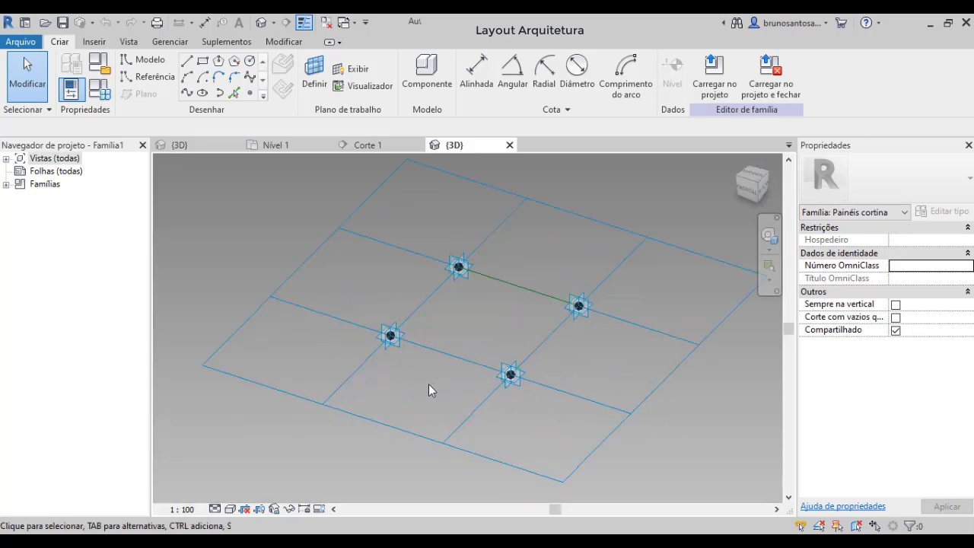
scroll(424, 377, "down", 2)
scroll(434, 373, "up", 2)
scroll(433, 373, "up", 1)
middle_click_drag(417, 328, 394, 340)
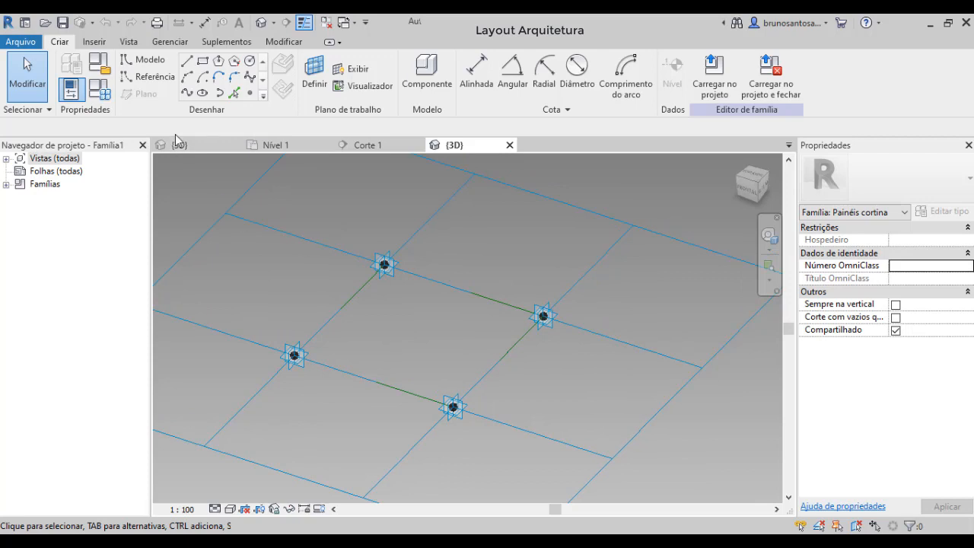
left_click(149, 76)
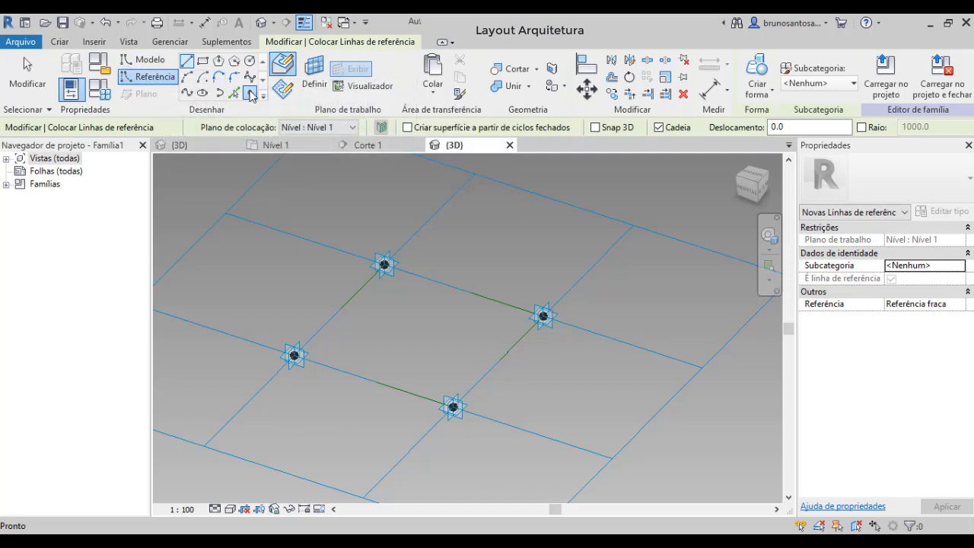
left_click(250, 94)
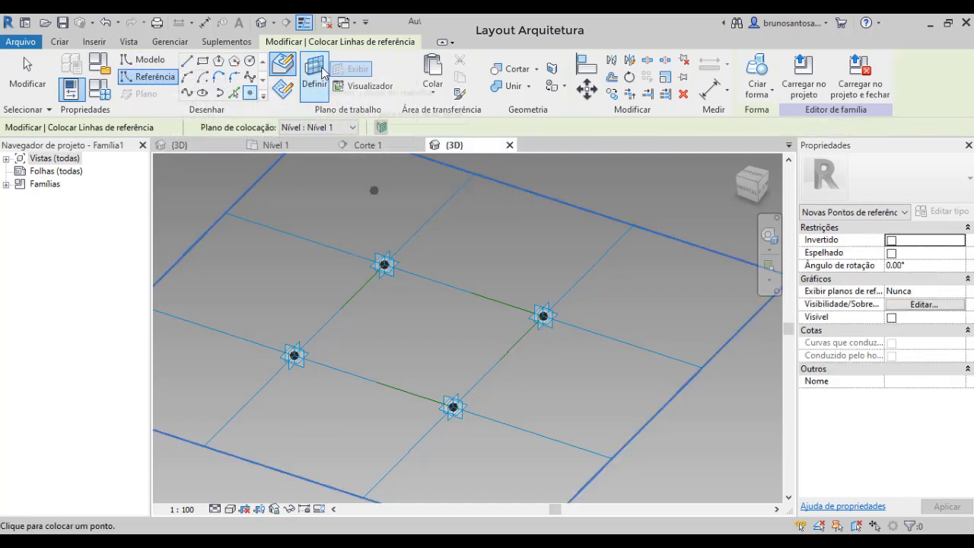
left_click(323, 92)
scroll(293, 373, "up", 4)
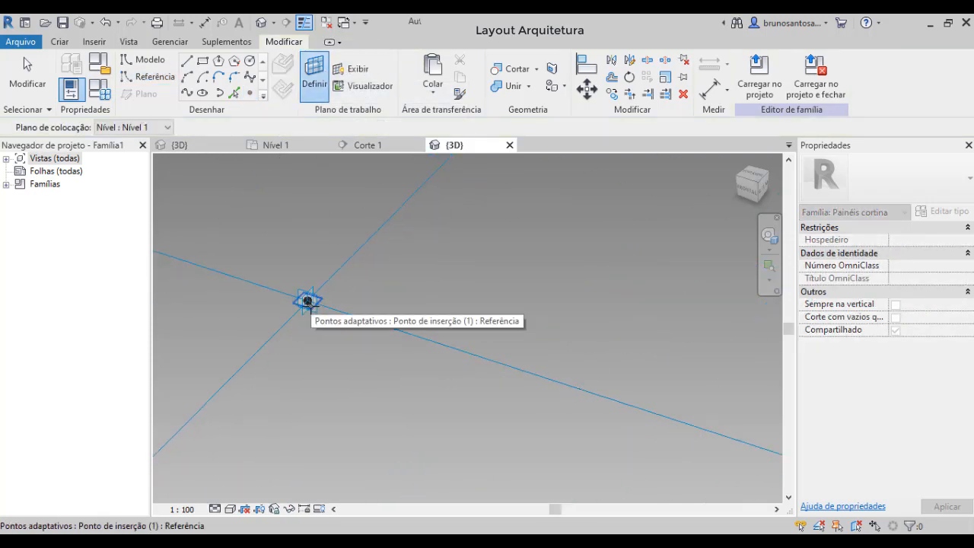
left_click(311, 307)
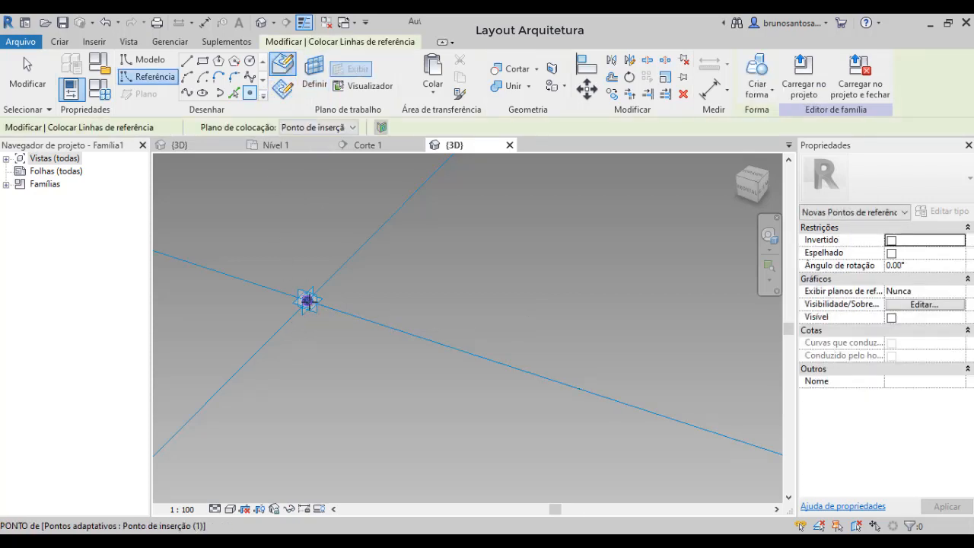
left_click(320, 309)
Set the work plane to adaptive point 4's horizontal plane and place a reference point there
scroll(355, 340, "down", 1)
middle_click_drag(356, 340, 246, 436)
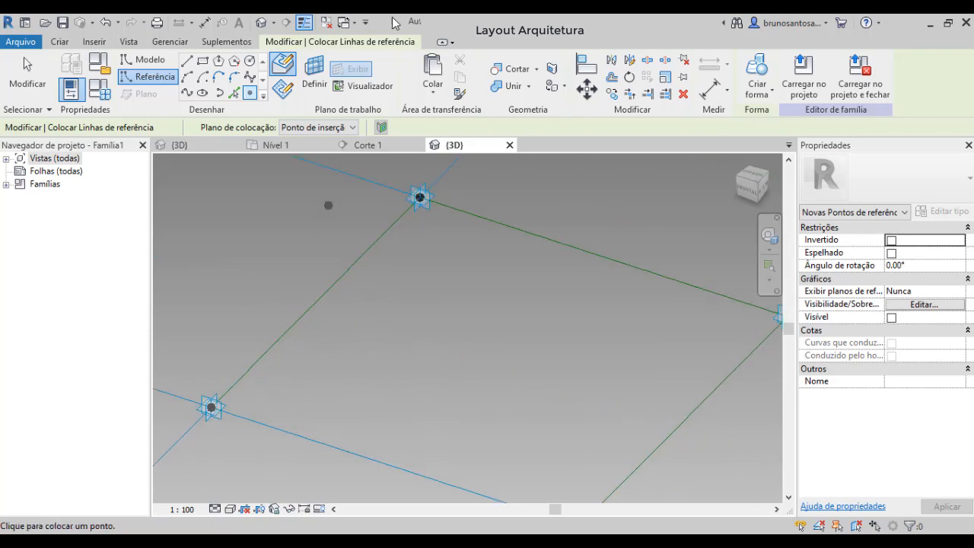
left_click(321, 87)
scroll(367, 283, "down", 1)
scroll(415, 219, "up", 2)
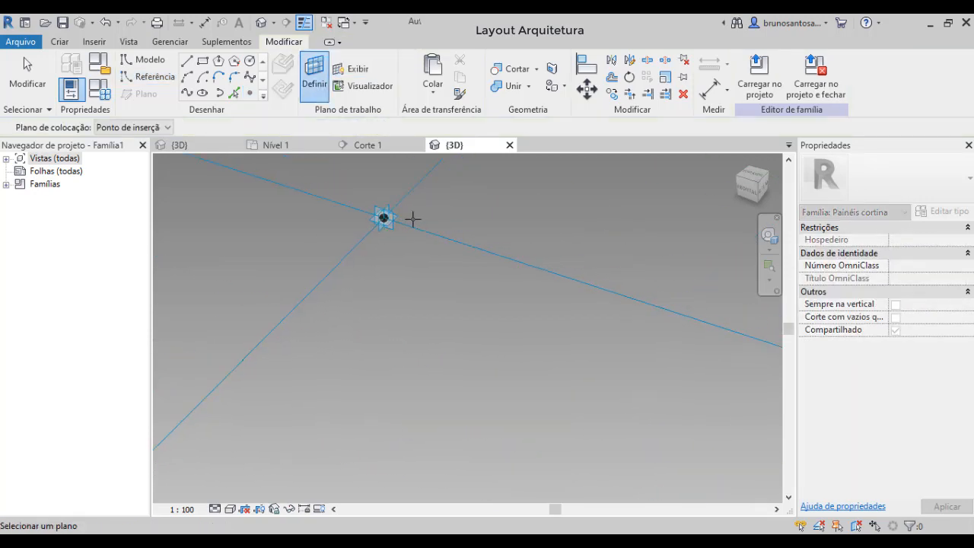
left_click(396, 217)
left_click(387, 220)
Set the work plane to adaptive point 3's horizontal plane and place a reference point there
scroll(457, 273, "down", 1)
middle_click_drag(456, 272, 259, 248)
left_click(314, 83)
scroll(600, 339, "up", 2)
left_click(555, 317)
left_click(541, 312)
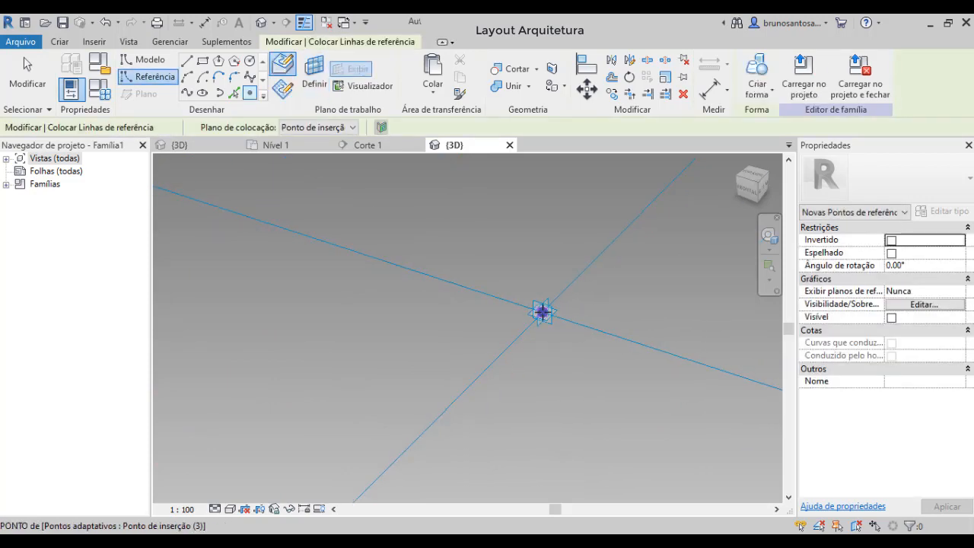
Set adaptive point 2's horizontal plane as the work plane, place the fourth reference point on it, and end point placement
middle_click_drag(398, 442, 539, 163)
left_click(314, 80)
left_click(423, 292)
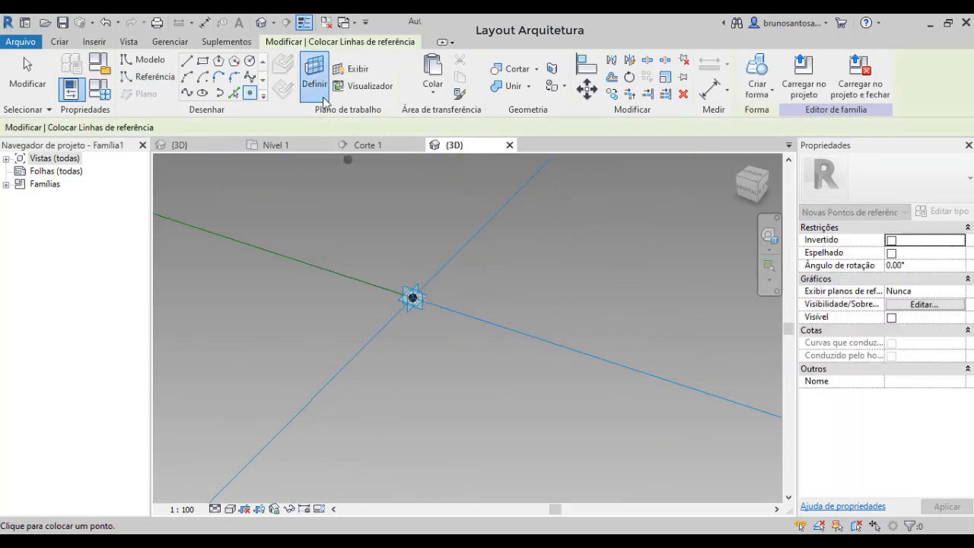
left_click(413, 297)
scroll(419, 288, "down", 3)
middle_click_drag(267, 327, 292, 465)
scroll(293, 463, "down", 1)
key("Escape")
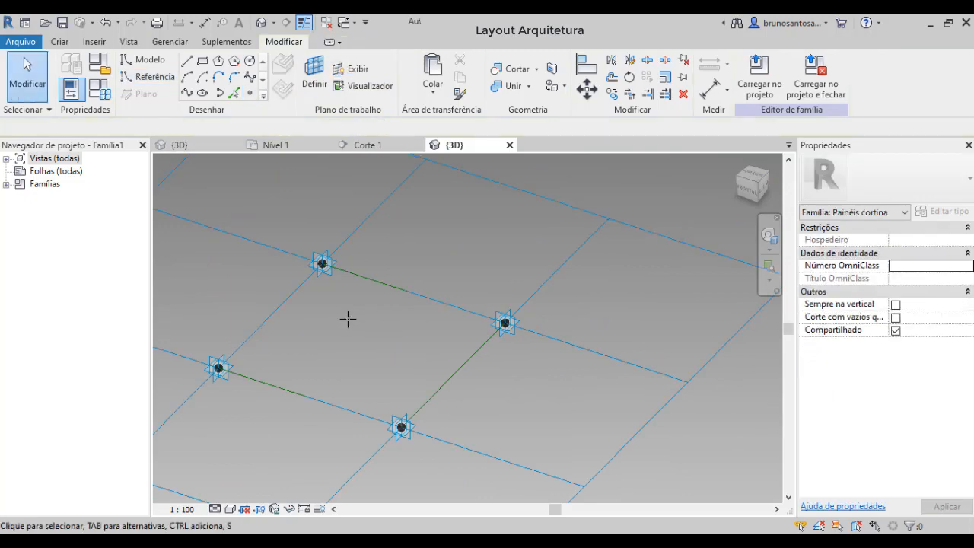
Select the whole panel pattern and filter the selection down to the category Pontos de referência
scroll(358, 320, "down", 3)
middle_click_drag(381, 323, 393, 283)
scroll(415, 378, "up", 4)
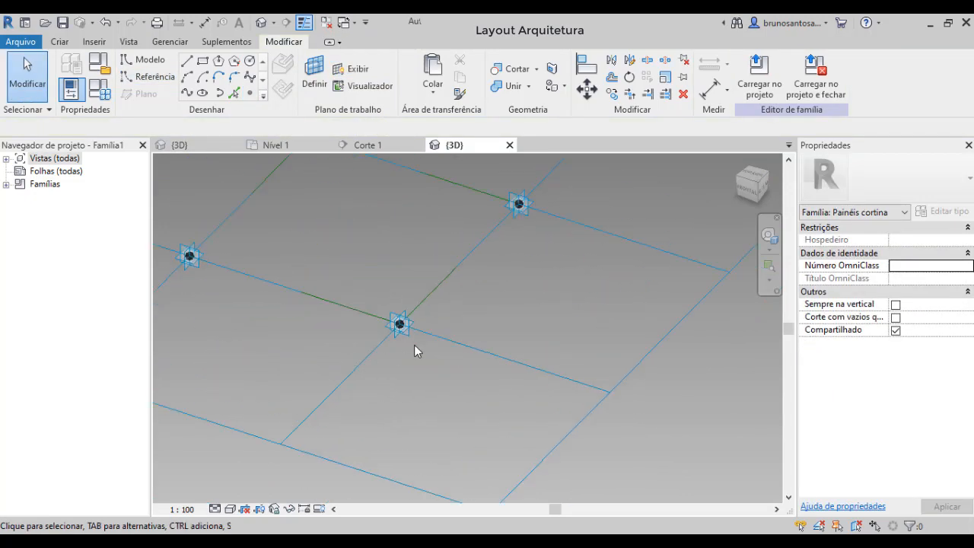
scroll(403, 342, "down", 5)
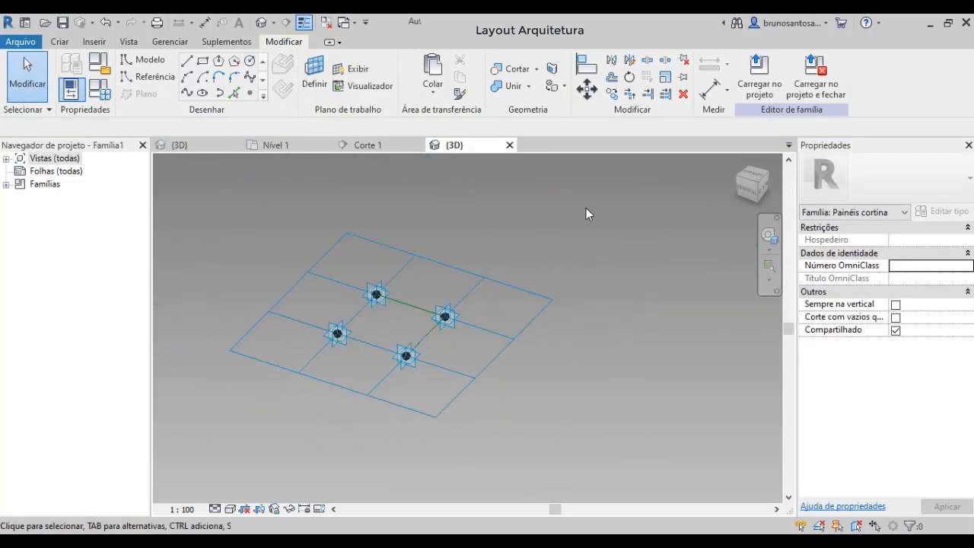
left_click_drag(610, 189, 353, 410)
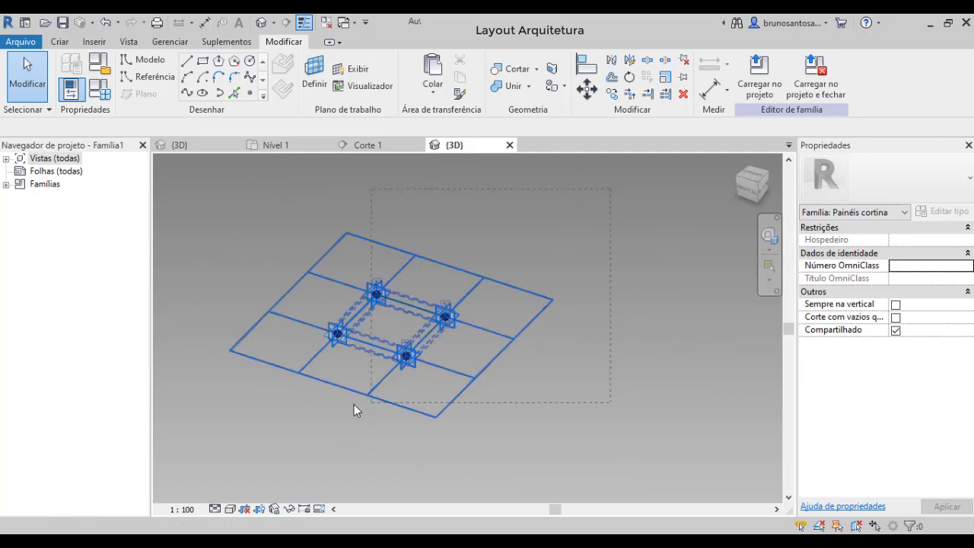
left_click_drag(223, 431, 223, 432)
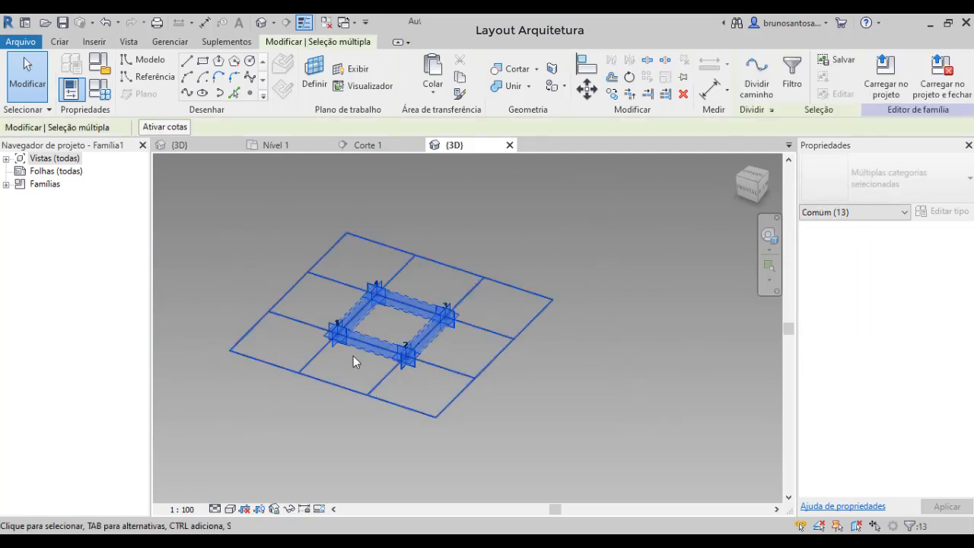
scroll(355, 346, "up", 3)
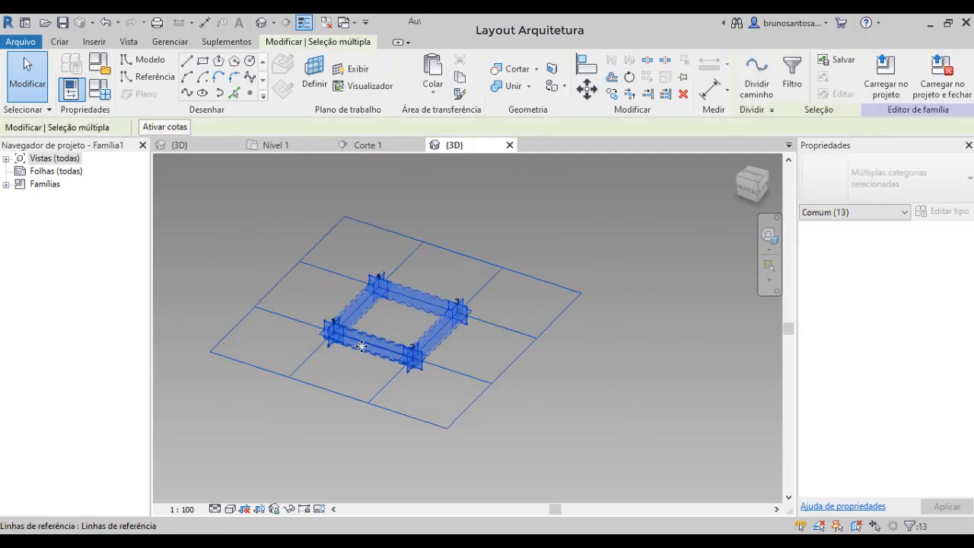
left_click(795, 74)
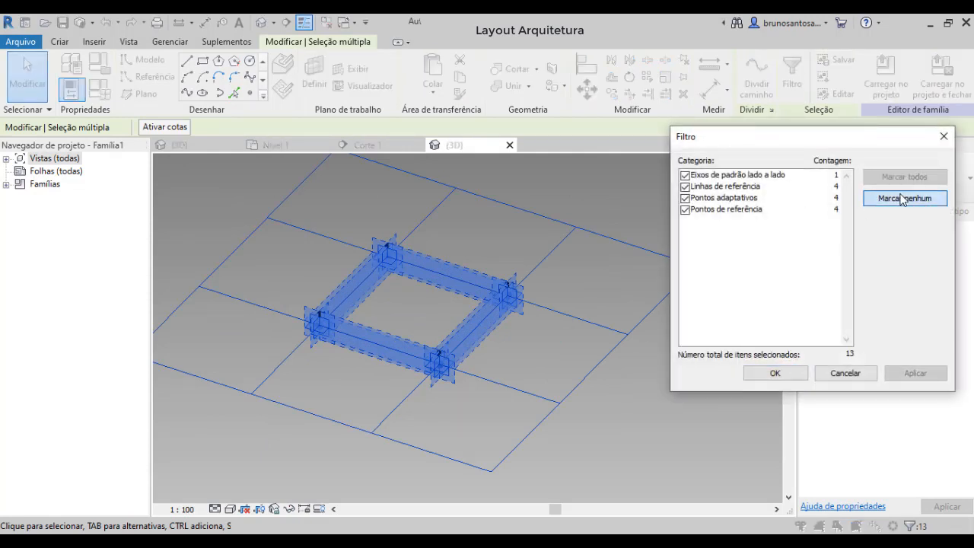
left_click(904, 198)
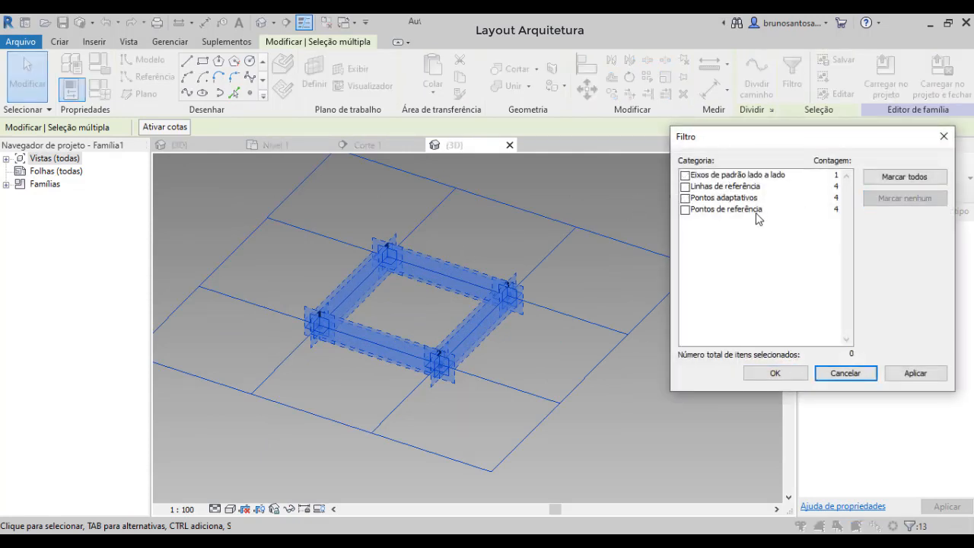
left_click(685, 210)
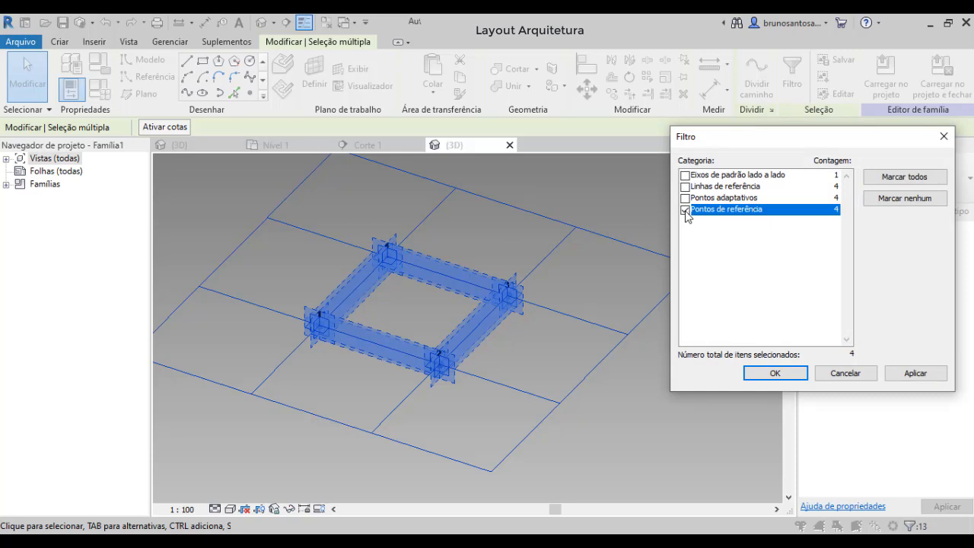
left_click(913, 373)
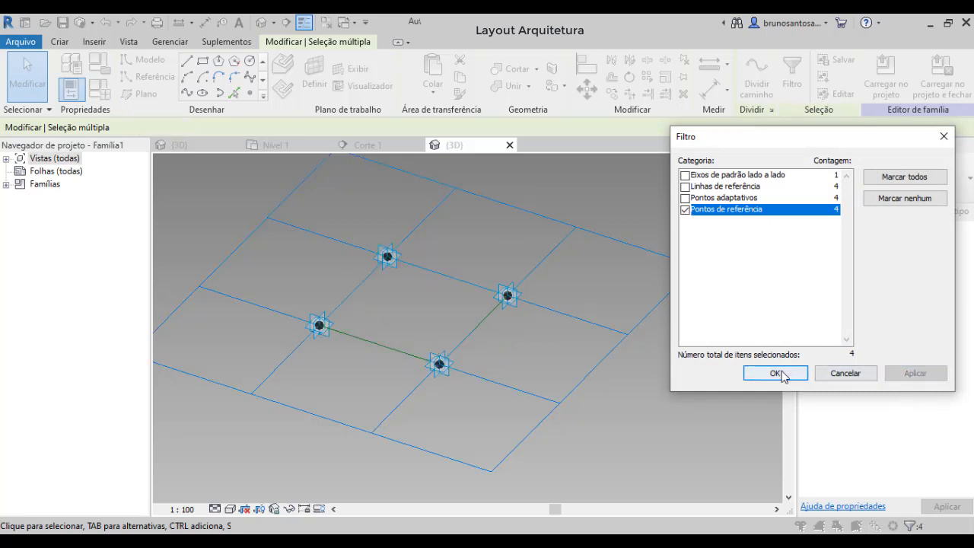
left_click(777, 372)
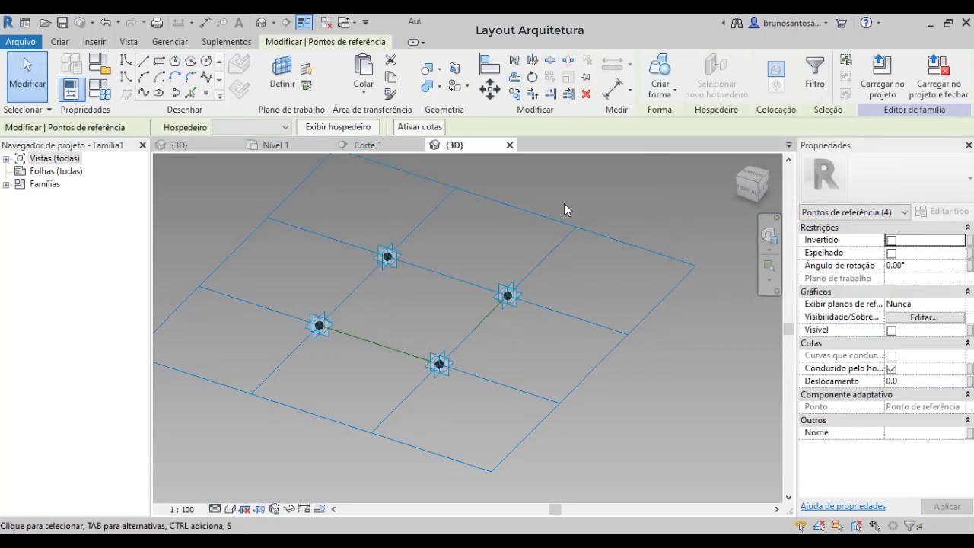
Set the family's length units to Metros with 2 decimal places and clear the selection
key("u")
key("n")
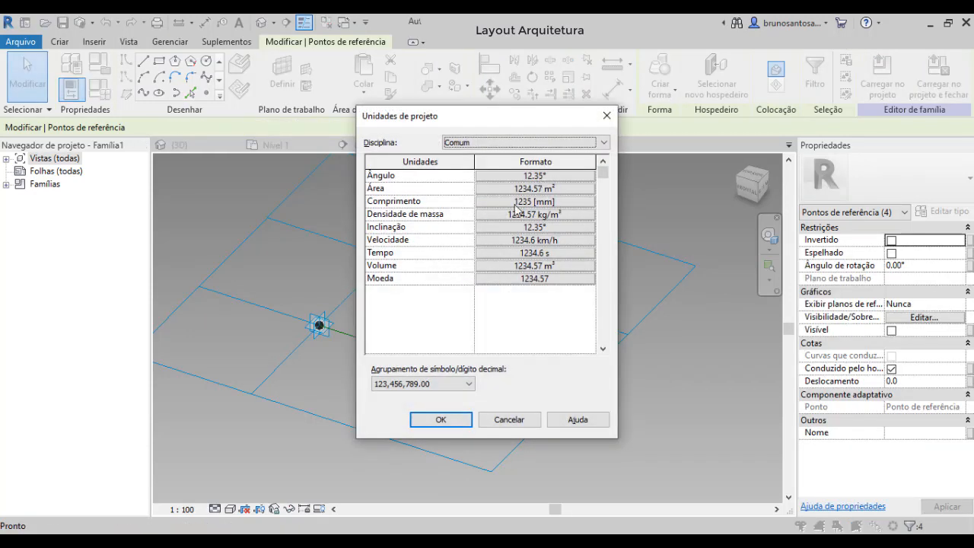
left_click(515, 202)
left_click(523, 202)
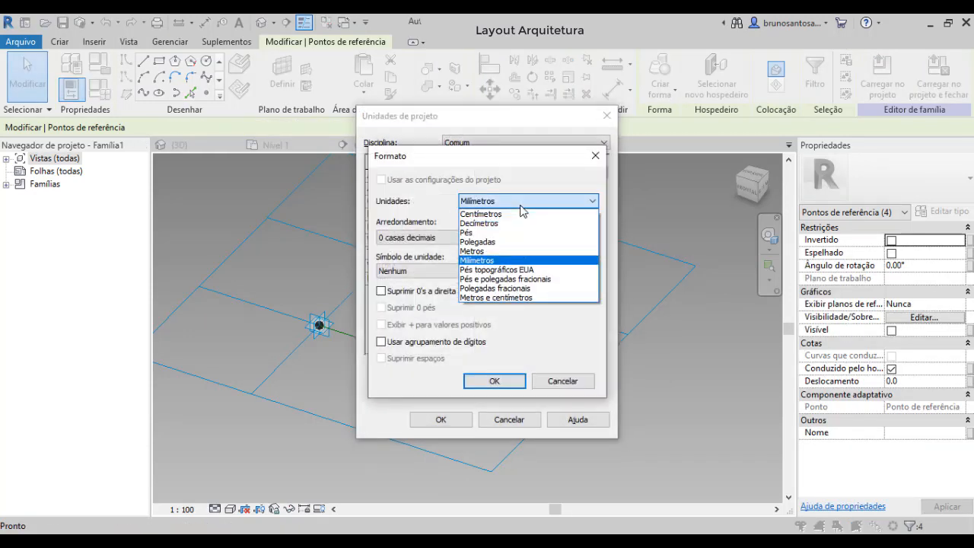
left_click(521, 251)
left_click(462, 238)
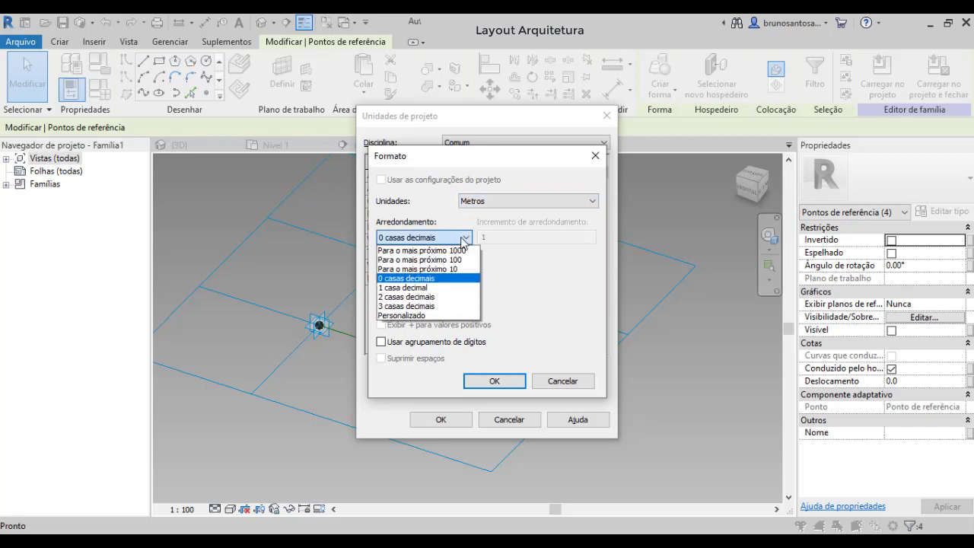
left_click(426, 297)
left_click(495, 380)
left_click(453, 417)
left_click(464, 351)
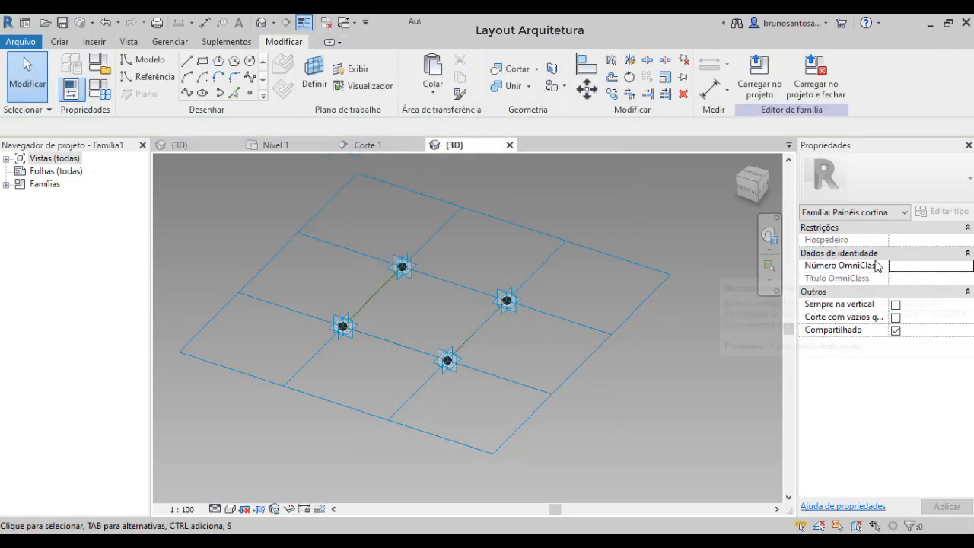
Reselect everything in the pattern and keep only the four reference points in the selection using the filter
left_click_drag(593, 188, 269, 375)
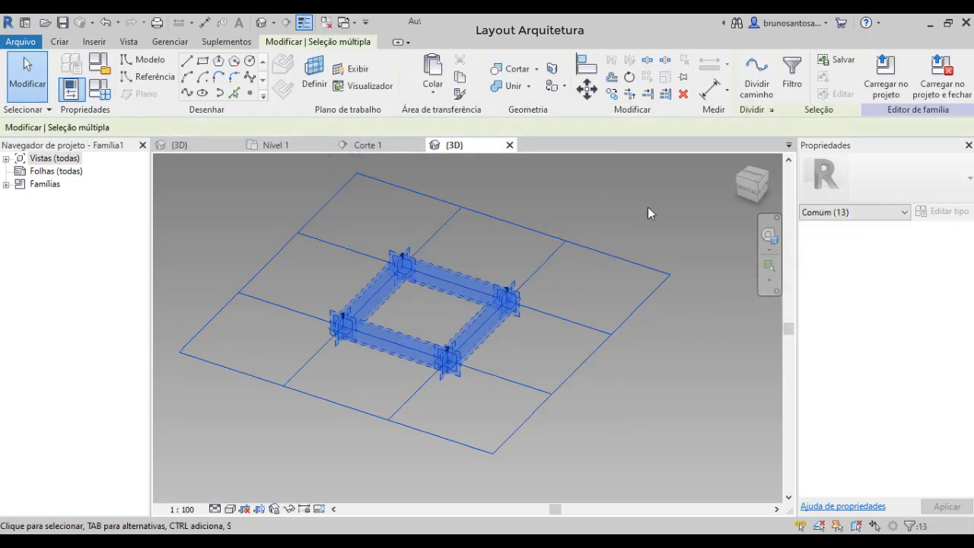
left_click(792, 76)
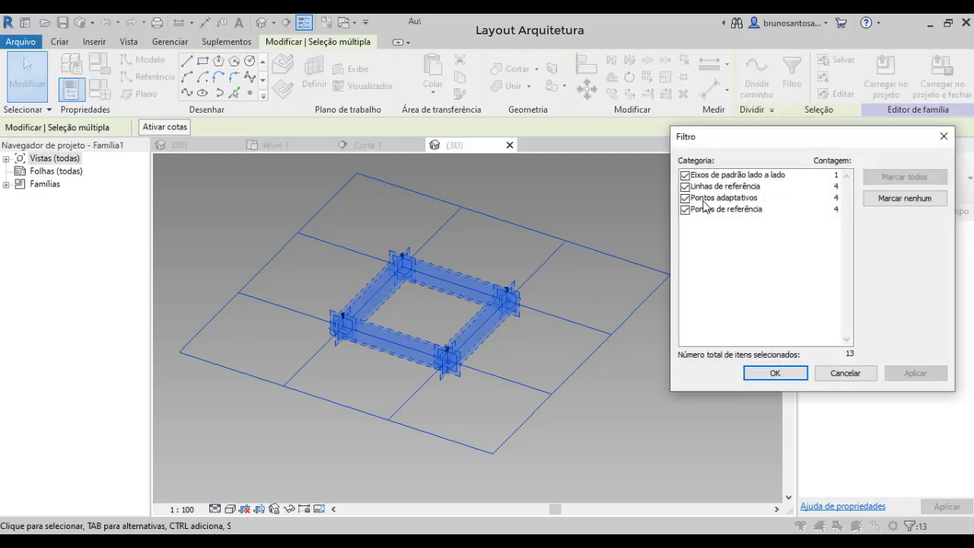
left_click(886, 199)
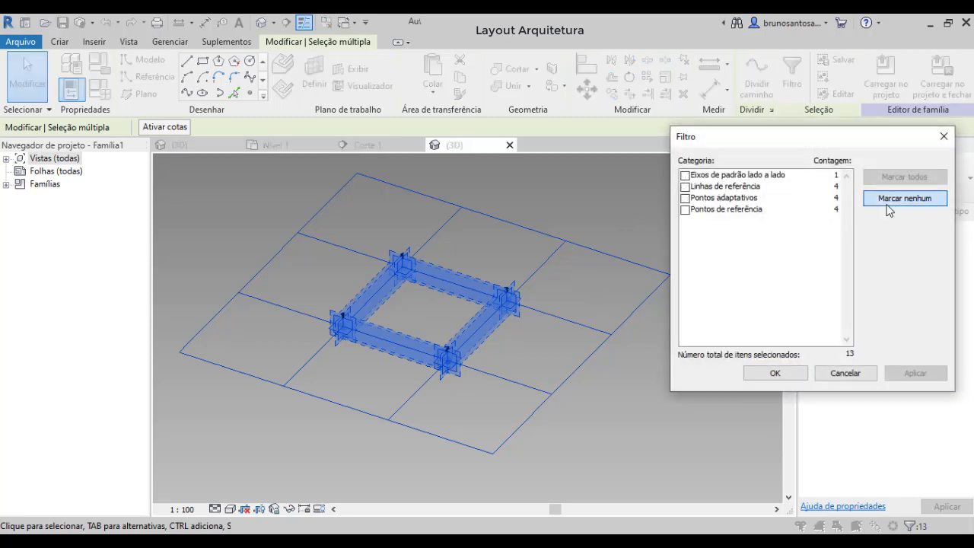
left_click(684, 210)
left_click(915, 373)
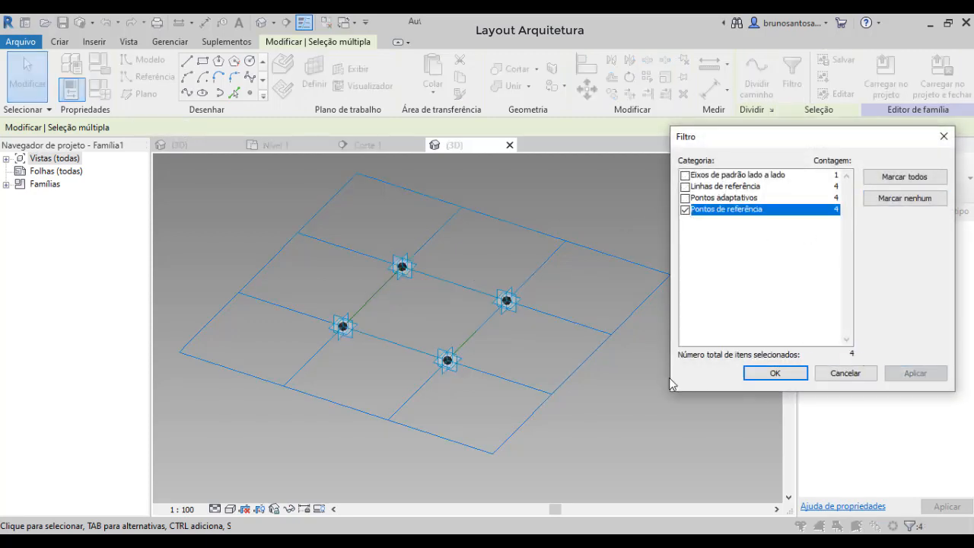
left_click(748, 377)
Set the offset (Deslocamento) of the four selected reference points to 1 m and deselect them
scroll(420, 307, "up", 1)
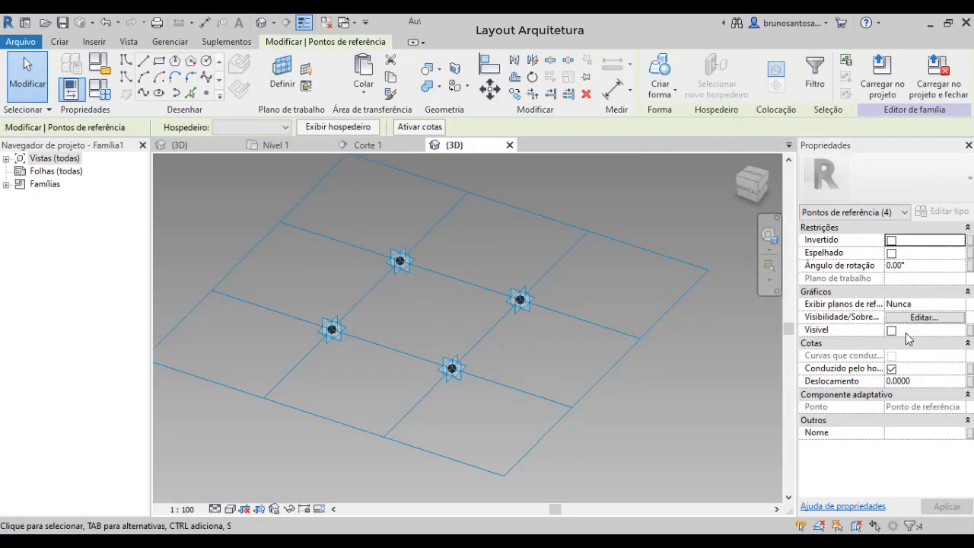
left_click(906, 380)
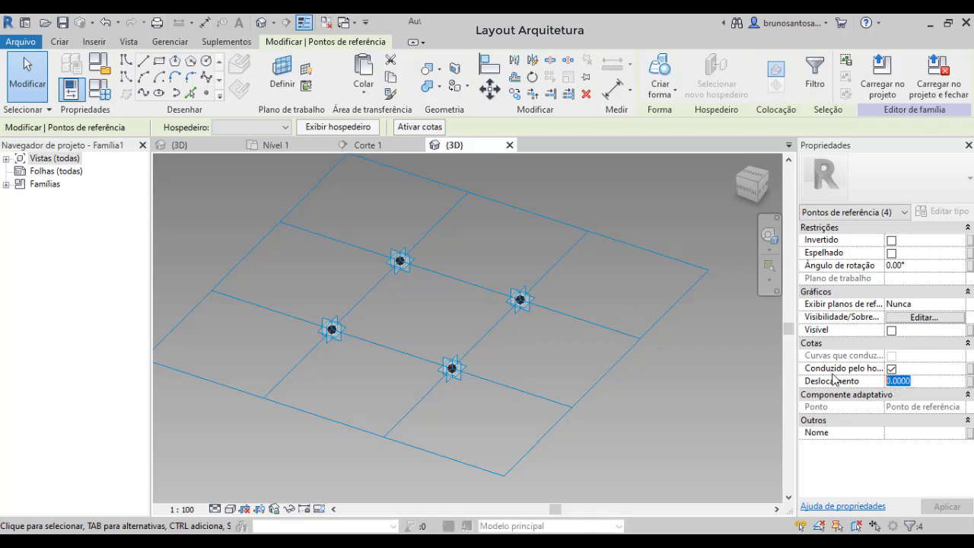
type("1")
key("Return")
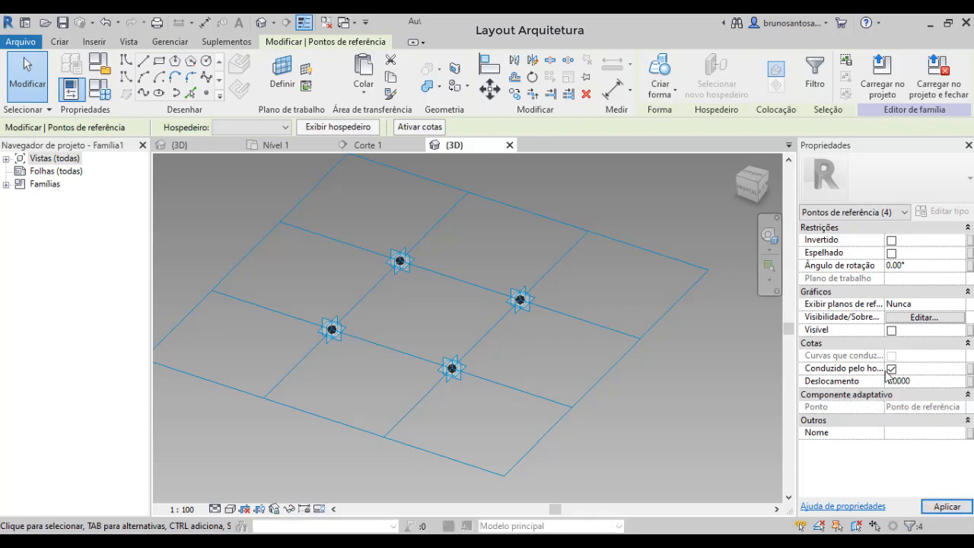
left_click(941, 506)
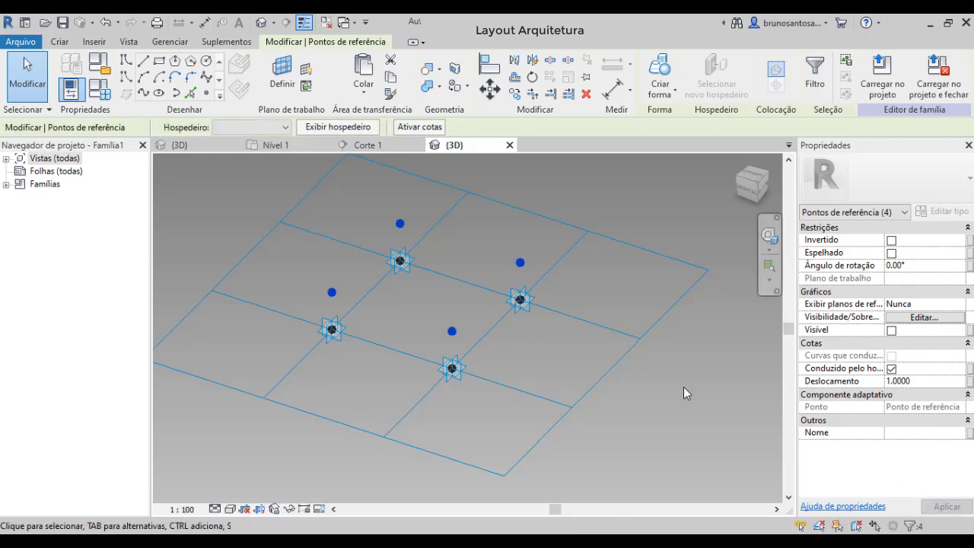
scroll(689, 411, "up", 1)
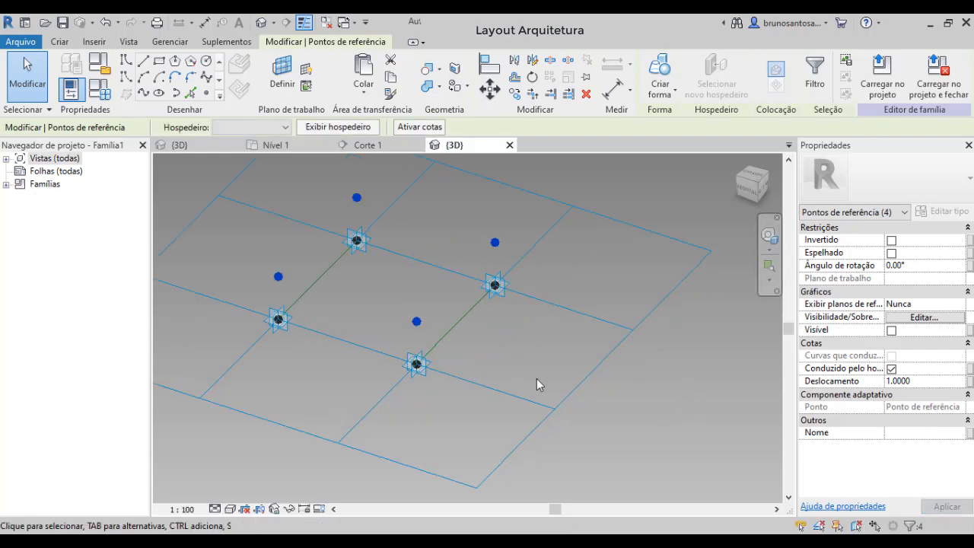
left_click(616, 377)
scroll(615, 378, "down", 1)
middle_click_drag(644, 392, 349, 251, "shift")
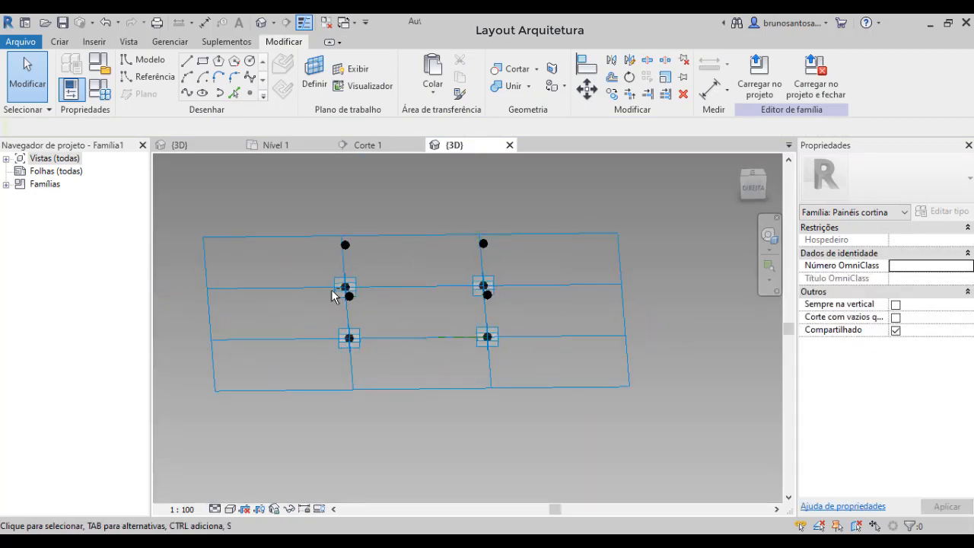
Try moving adaptive point 3 upward out of the pattern plane, and undo the move
middle_click_drag(332, 296, 480, 304, "shift")
scroll(513, 327, "up", 3)
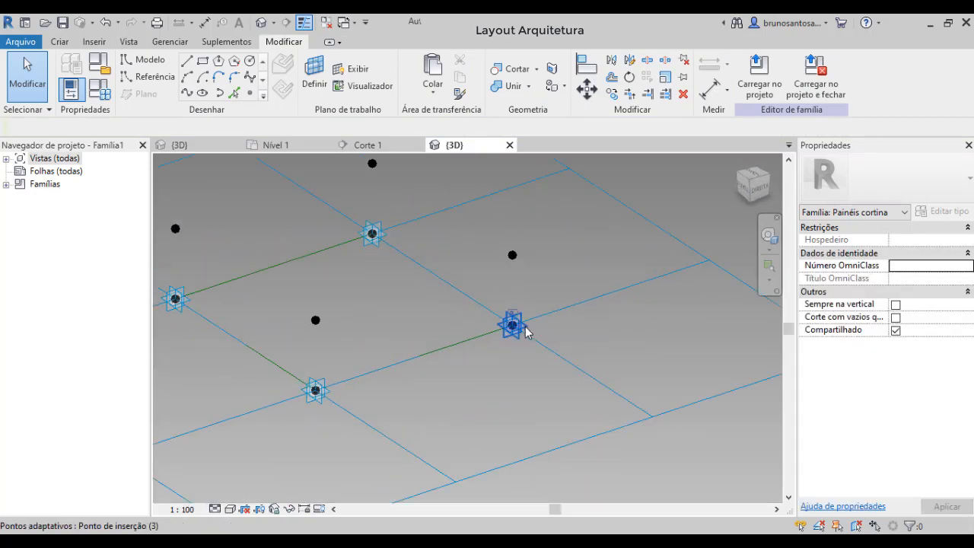
left_click(525, 332)
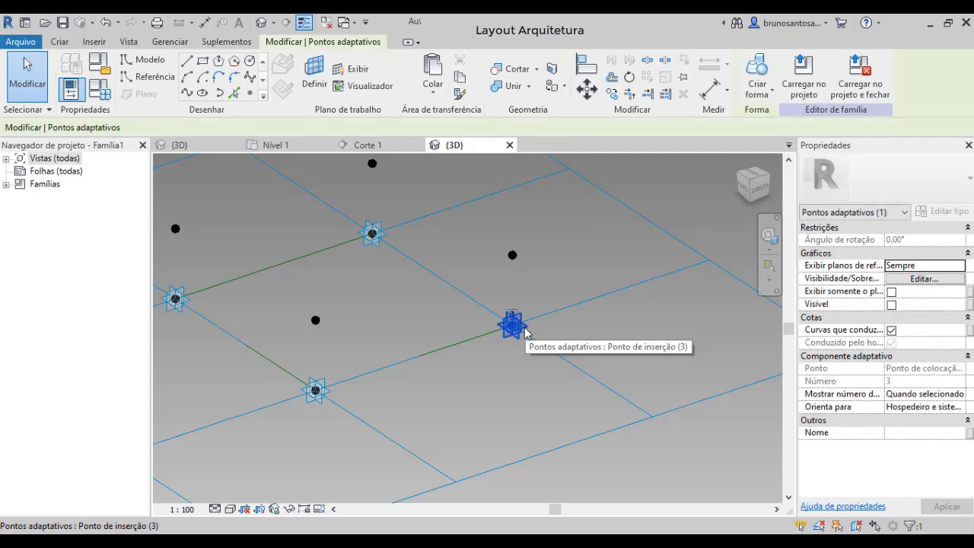
scroll(514, 331, "up", 2)
scroll(513, 332, "down", 2)
left_click_drag(508, 327, 512, 294)
middle_click_drag(512, 293, 538, 294, "shift")
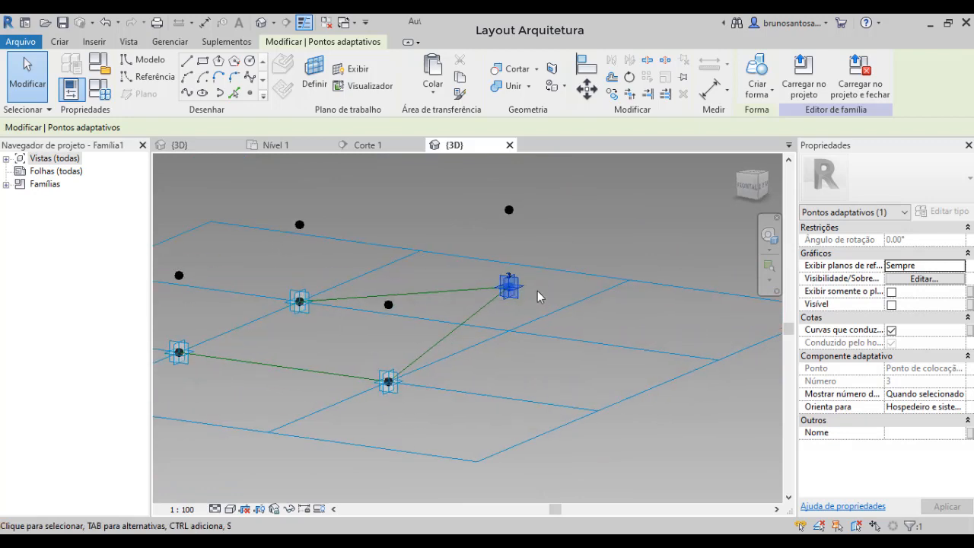
scroll(537, 283, "up", 1)
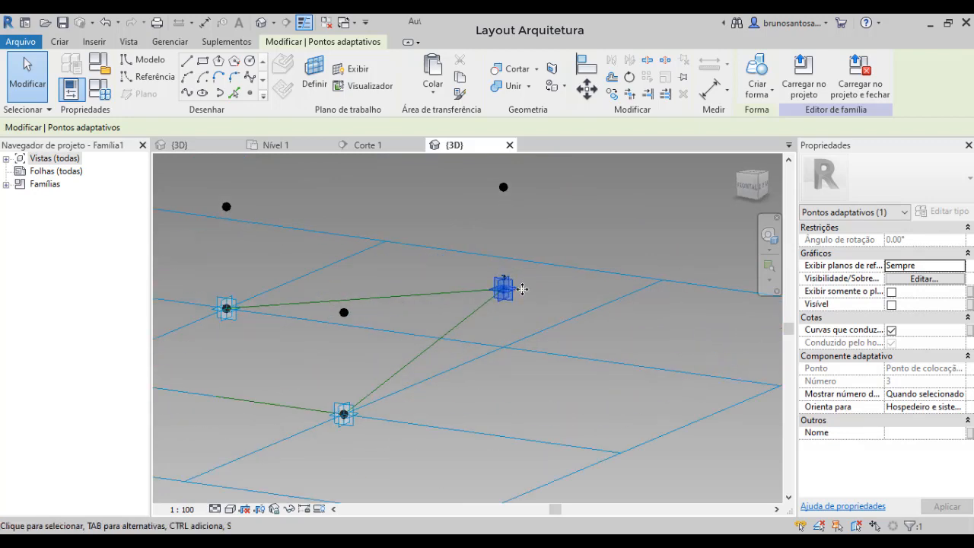
scroll(521, 288, "down", 3)
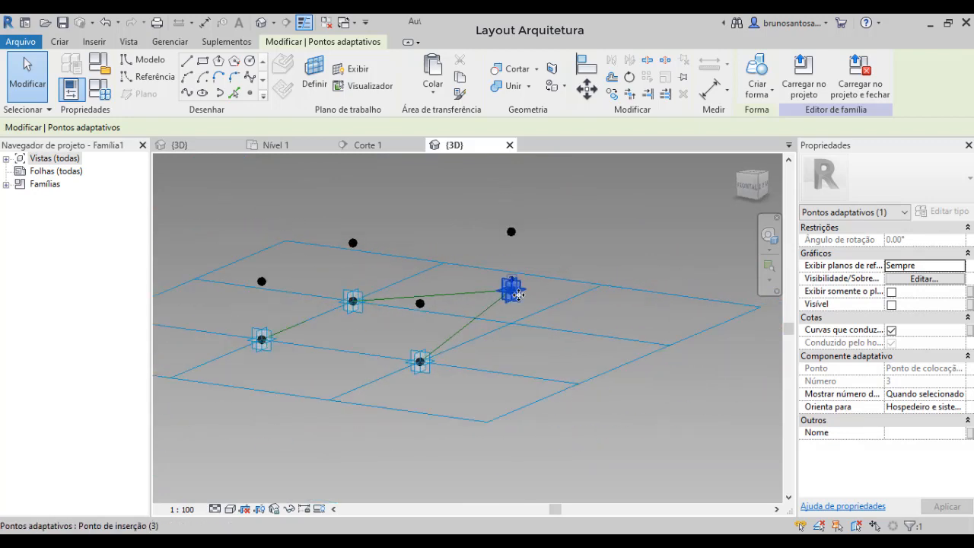
key("ctrl+z")
Draw a closed loop of reference lines through the four raised reference points with Snap 3D and Cadeia enabled
scroll(521, 306, "up", 4)
middle_click_drag(493, 354, 329, 261, "shift")
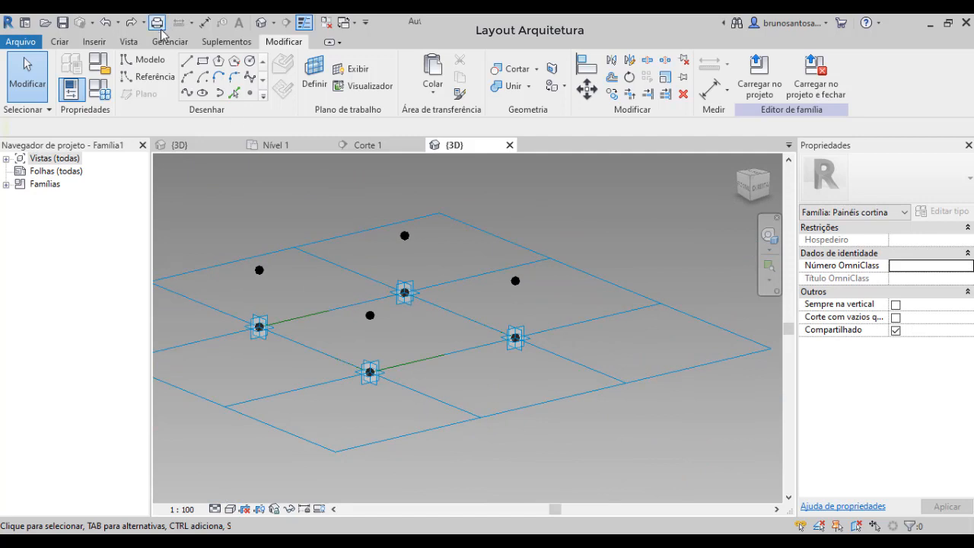
left_click(152, 78)
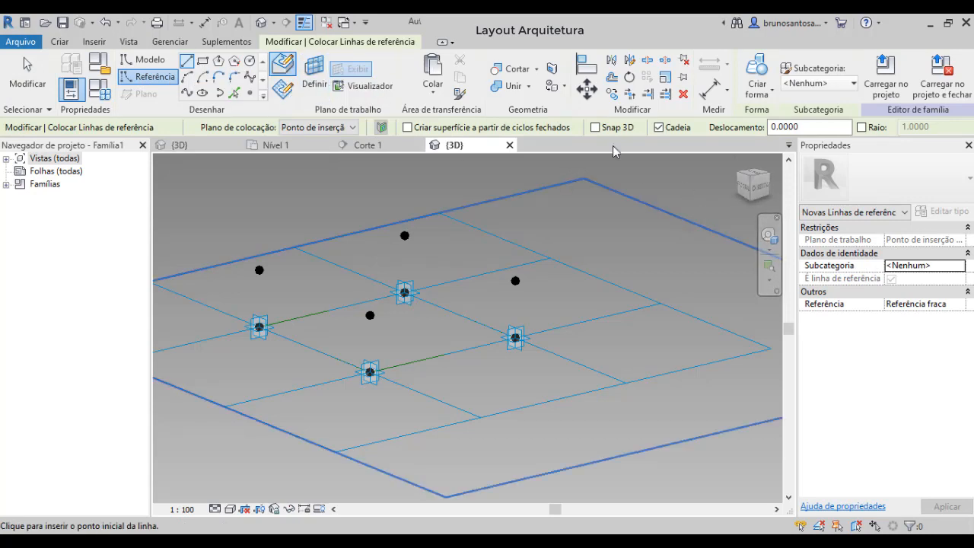
left_click(595, 127)
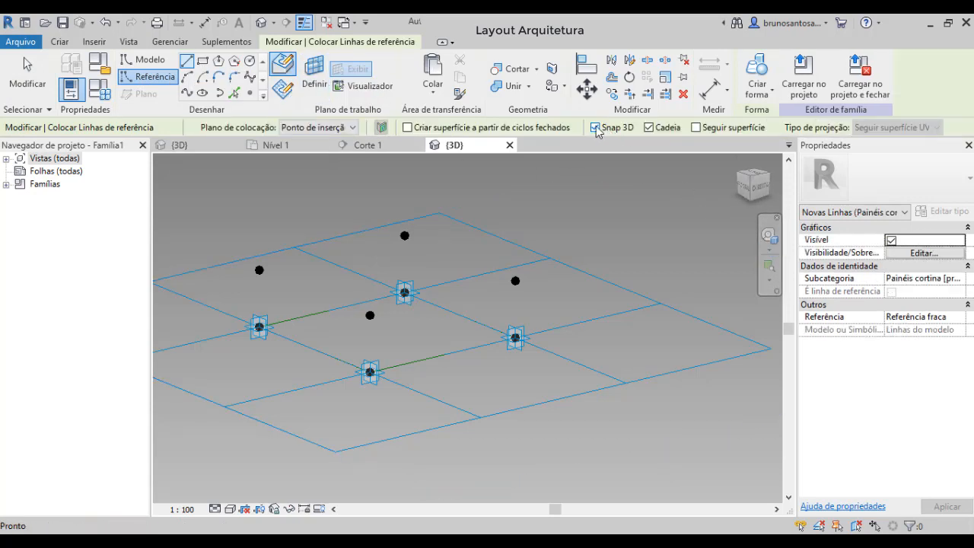
middle_click_drag(280, 258, 292, 279, "shift")
scroll(313, 298, "down", 2)
scroll(283, 275, "up", 2)
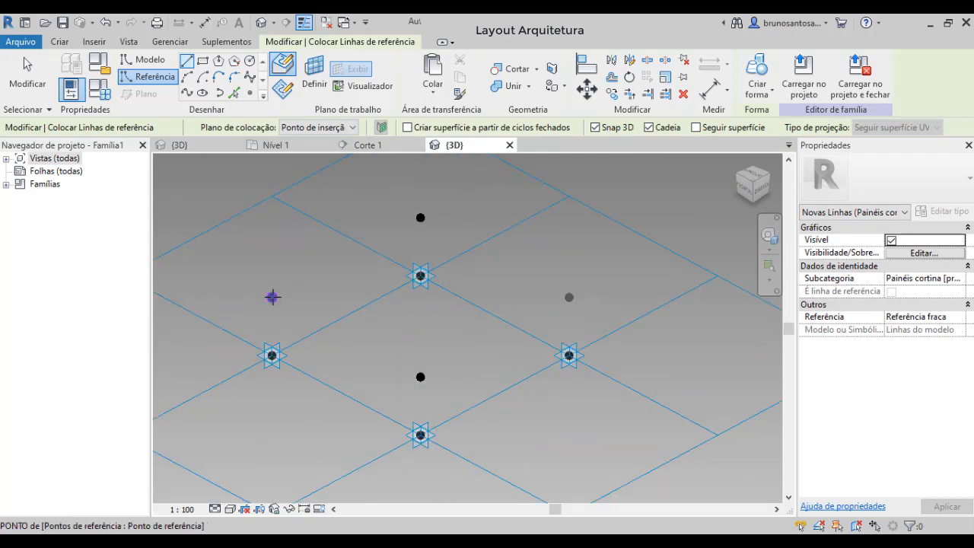
left_click(272, 296)
left_click(420, 218)
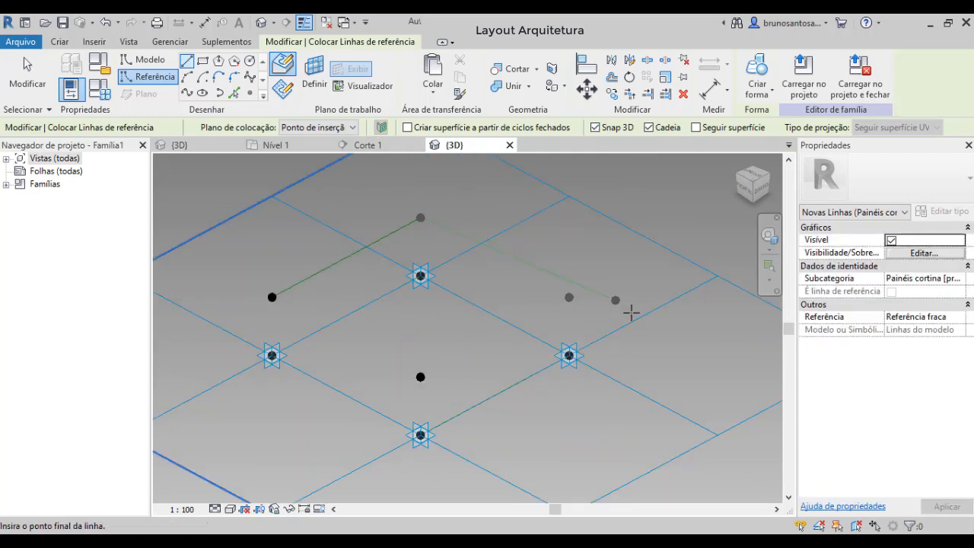
left_click(569, 297)
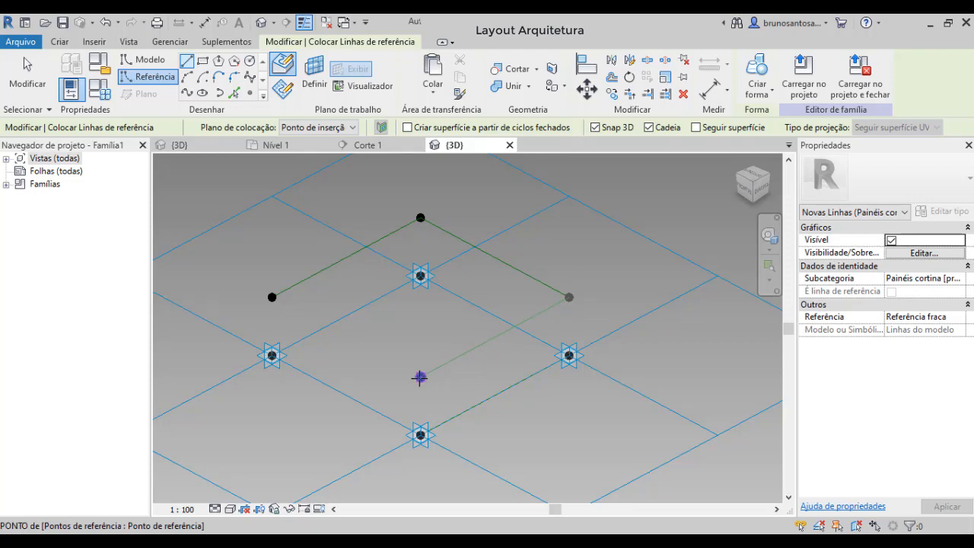
left_click(420, 376)
left_click(272, 296)
key("Escape")
key("Escape")
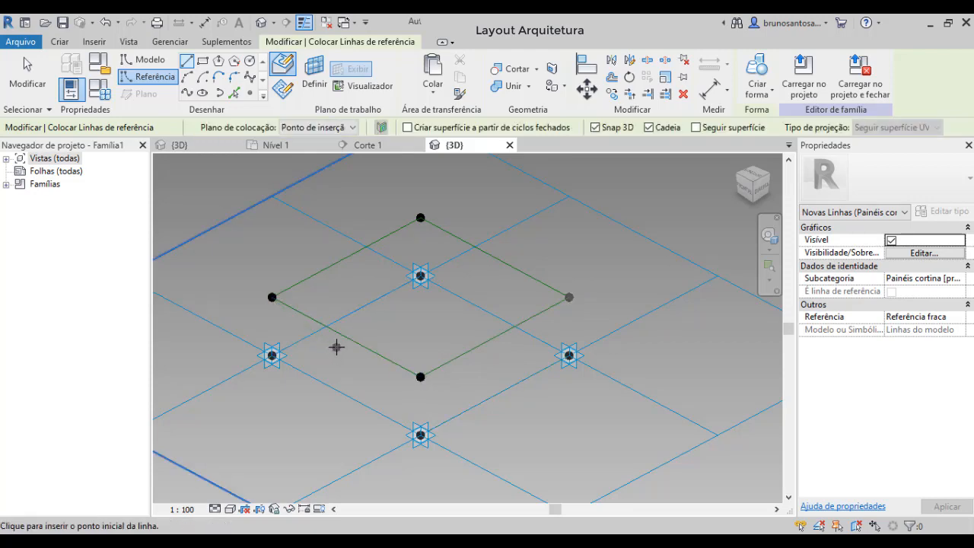
Place reference points at the midpoints of two opposite base reference lines between the adaptive points
scroll(343, 365, "down", 2)
middle_click_drag(343, 368, 318, 299, "shift")
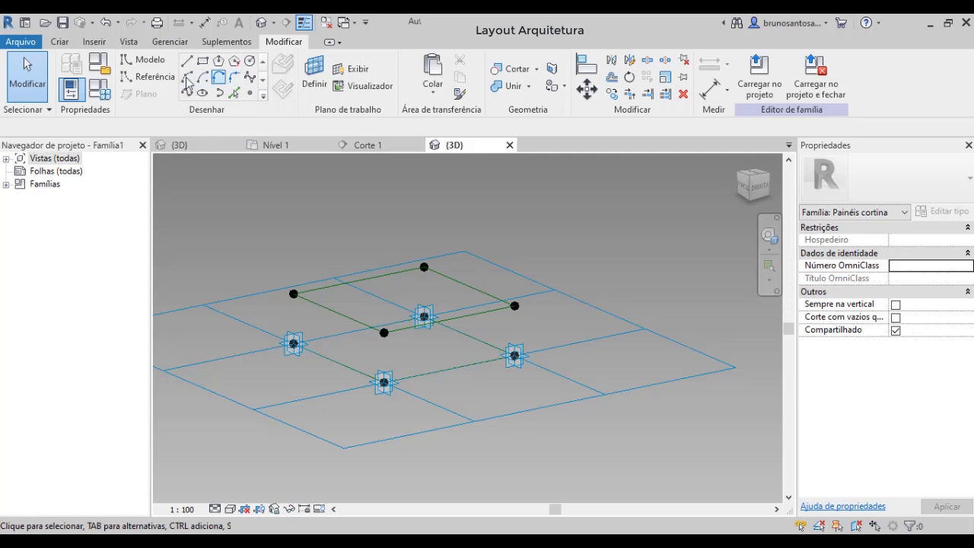
left_click(156, 79)
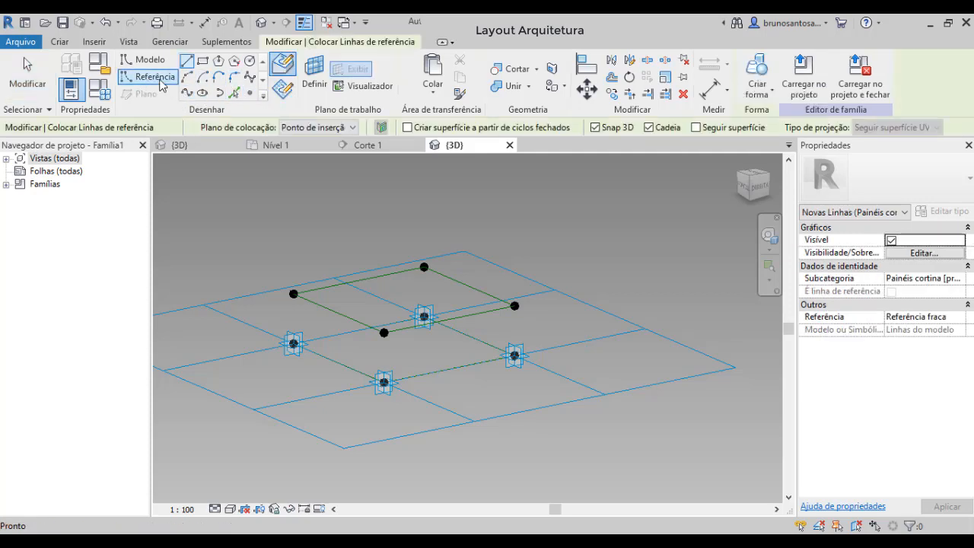
left_click(250, 93)
scroll(404, 387, "up", 2)
mouse_move(404, 387)
middle_mouse_down("shift")
mouse_move(418, 393)
mouse_move(354, 393)
middle_mouse_up("shift")
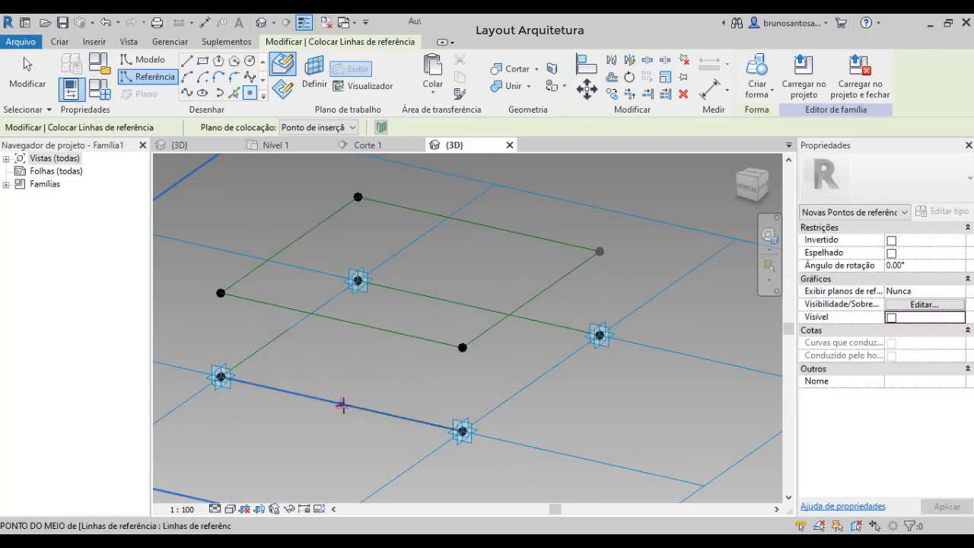
left_click(342, 405)
middle_click_drag(474, 256, 482, 297, "shift")
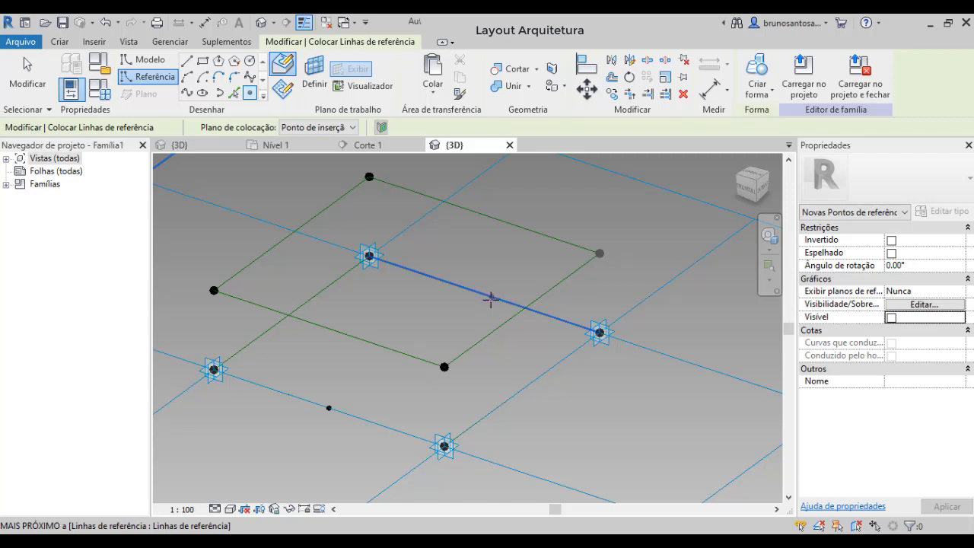
left_click(490, 299)
Draw two reference lines from the front base midpoint to the two raised points above that edge
scroll(414, 315, "down", 2)
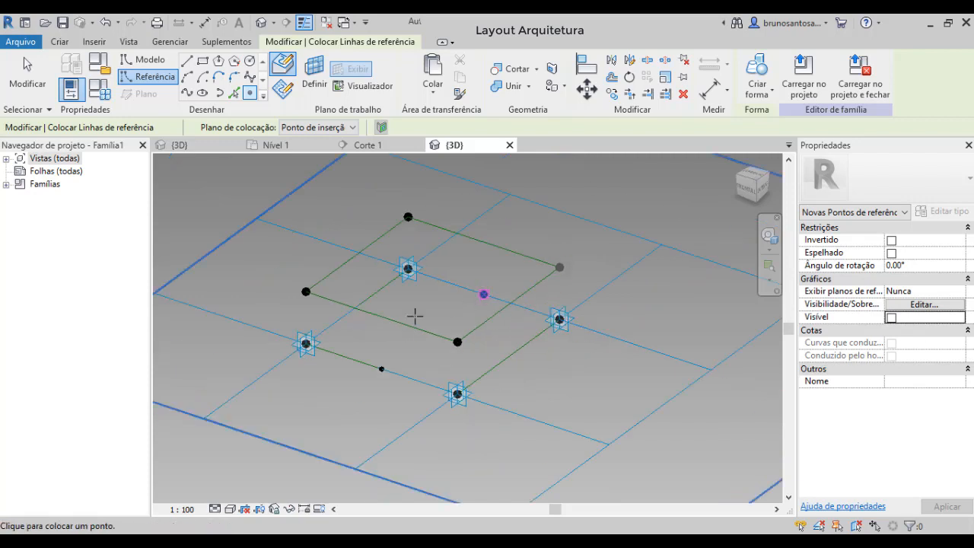
middle_click_drag(414, 315, 429, 313, "shift")
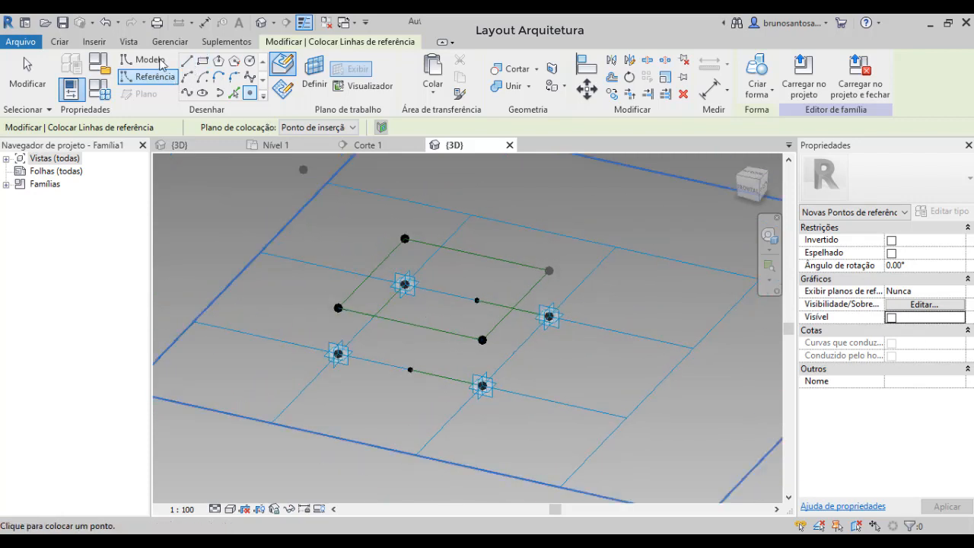
left_click(187, 61)
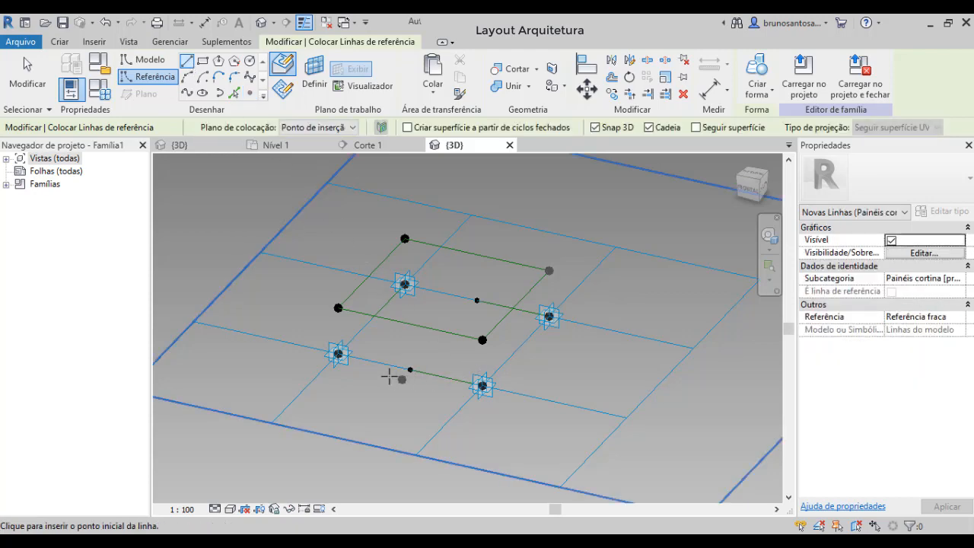
scroll(389, 377, "up", 2)
left_click(415, 365)
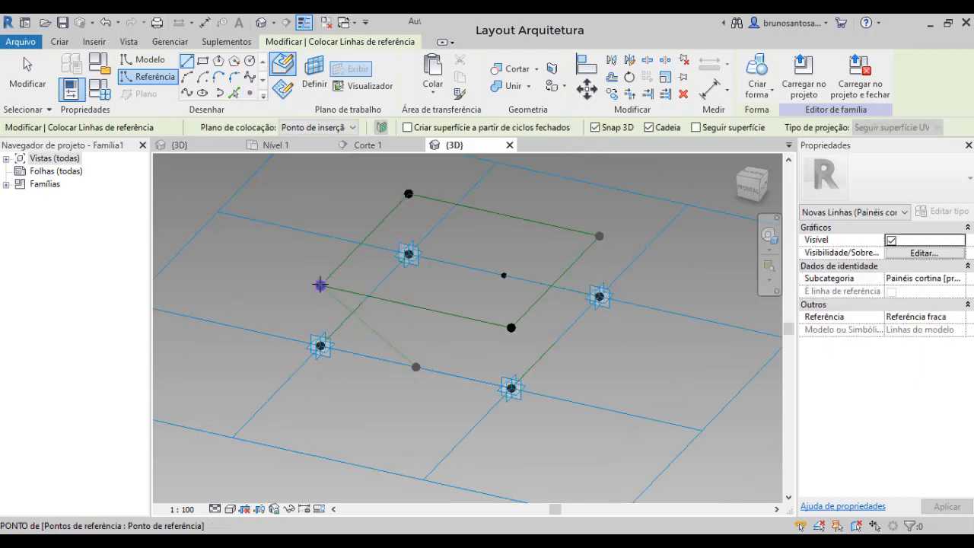
left_click(320, 286)
key("Escape")
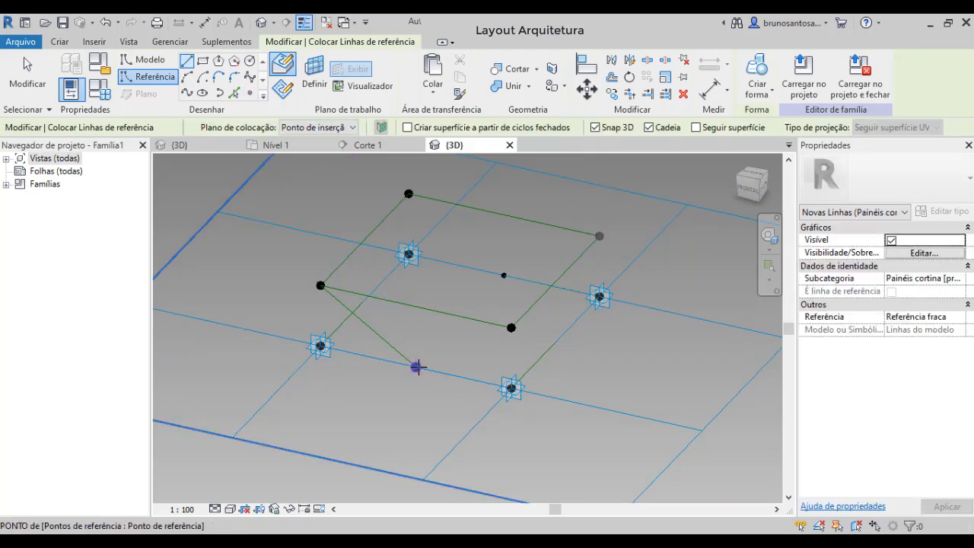
left_click(416, 367)
left_click(512, 327)
key("Escape")
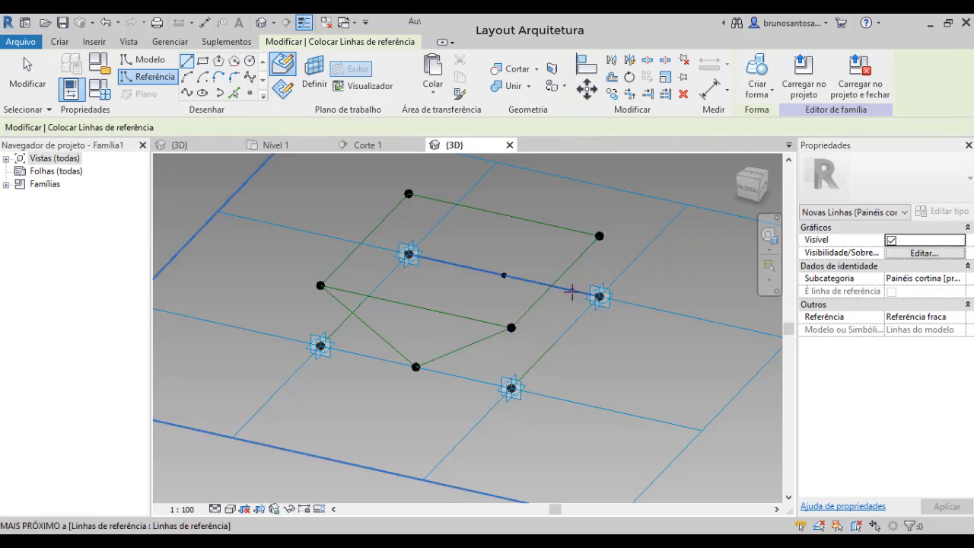
Draw two reference lines joining the rear base midpoint to the two raised points above it, and end the line command
middle_click_drag(602, 244, 550, 265)
left_click(547, 256)
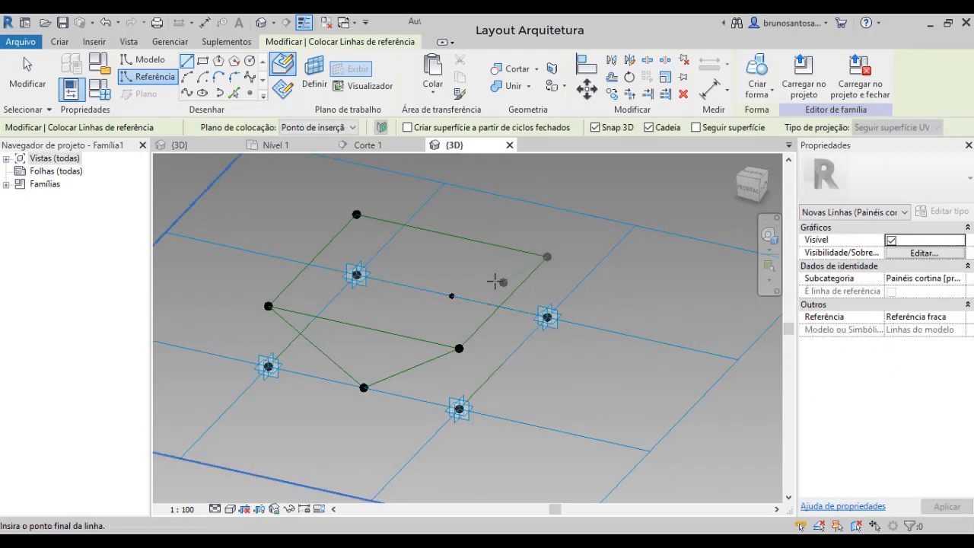
left_click(450, 295)
key("Escape")
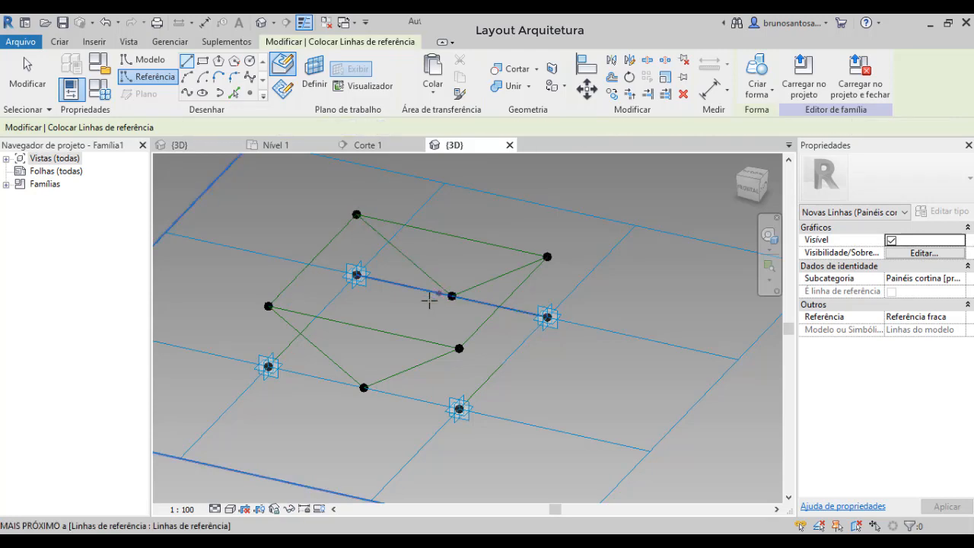
key("Escape")
scroll(428, 308, "down", 1)
key("Tab")
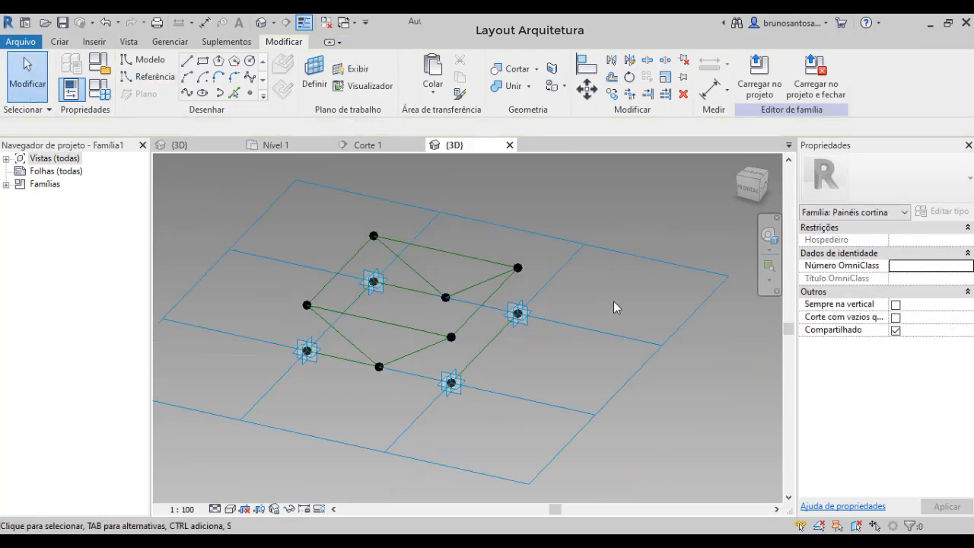
Select the four reference lines of the raised loop and create a form from them, choosing the extruded solid option
middle_click_drag(559, 342, 586, 298, "shift")
scroll(278, 271, "up", 3)
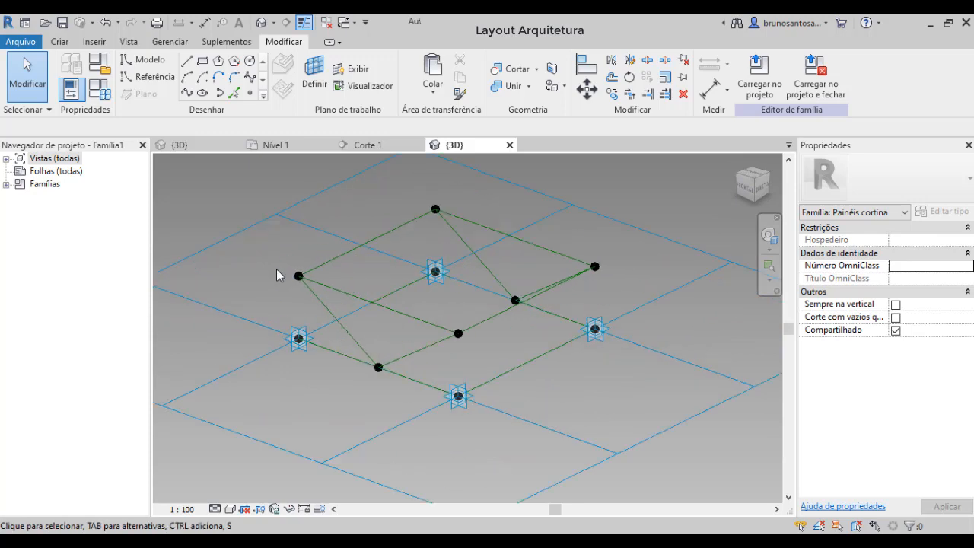
scroll(333, 256, "up", 2)
scroll(379, 246, "down", 1)
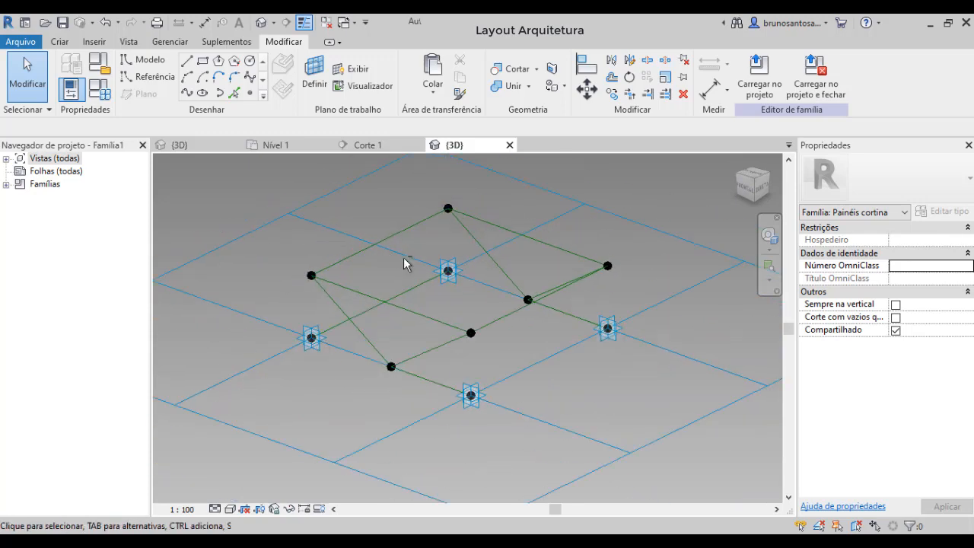
middle_click_drag(403, 259, 375, 267, "shift")
scroll(373, 263, "up", 1)
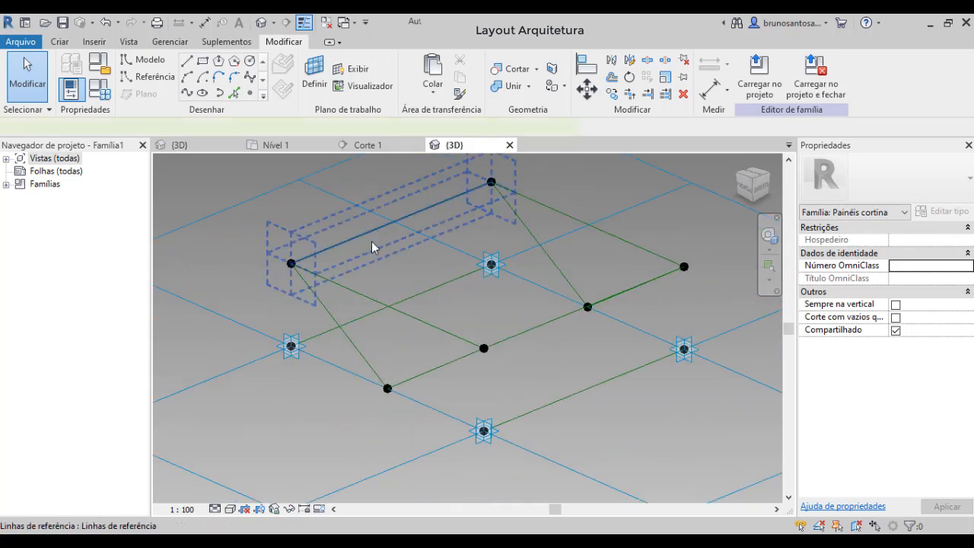
left_click(376, 236)
left_click(357, 291, "ctrl")
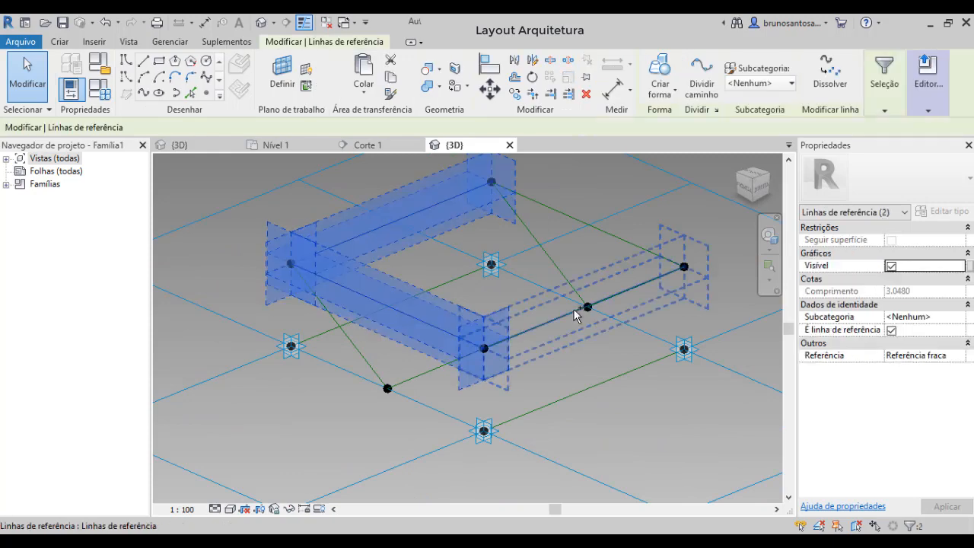
left_click(573, 310, "ctrl")
left_click(569, 215, "ctrl")
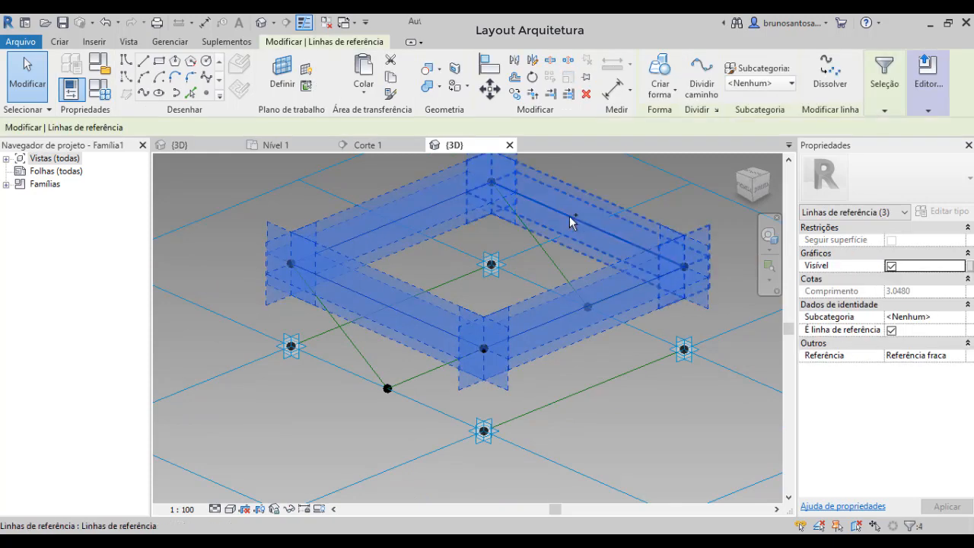
middle_click_drag(594, 239, 730, 289, "shift")
left_click(660, 69)
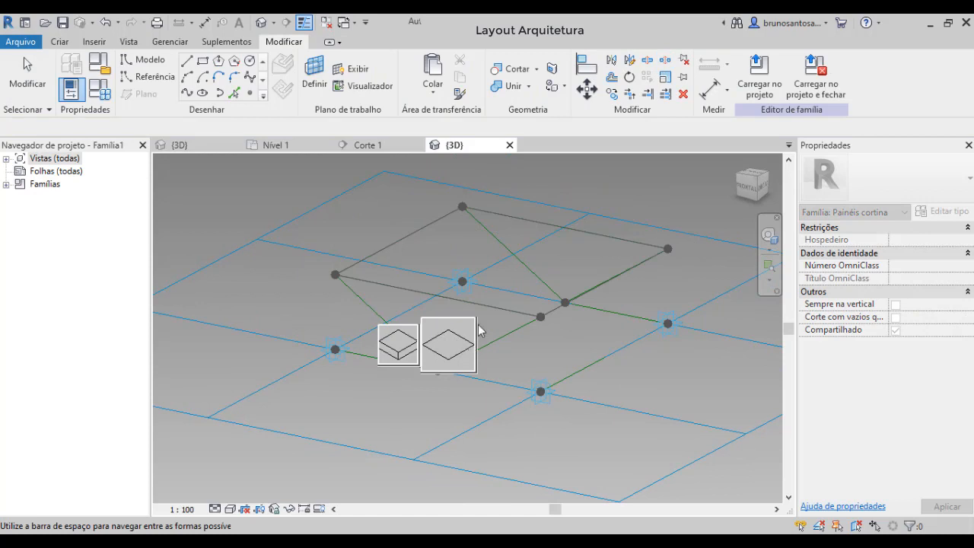
left_click(406, 360)
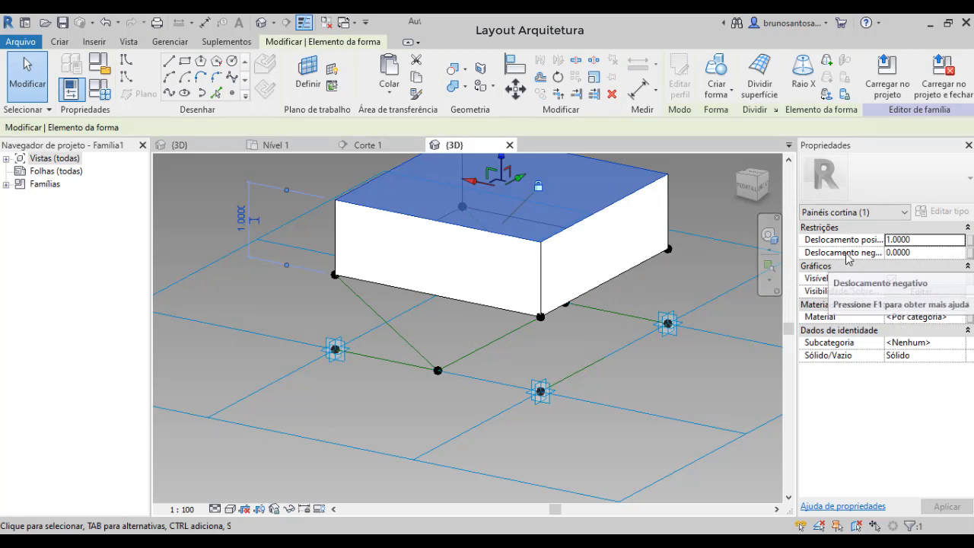
Reduce the solid's positive offset (Deslocamento positivo) to make a thin panel, apply it and deselect the form
left_click(908, 253)
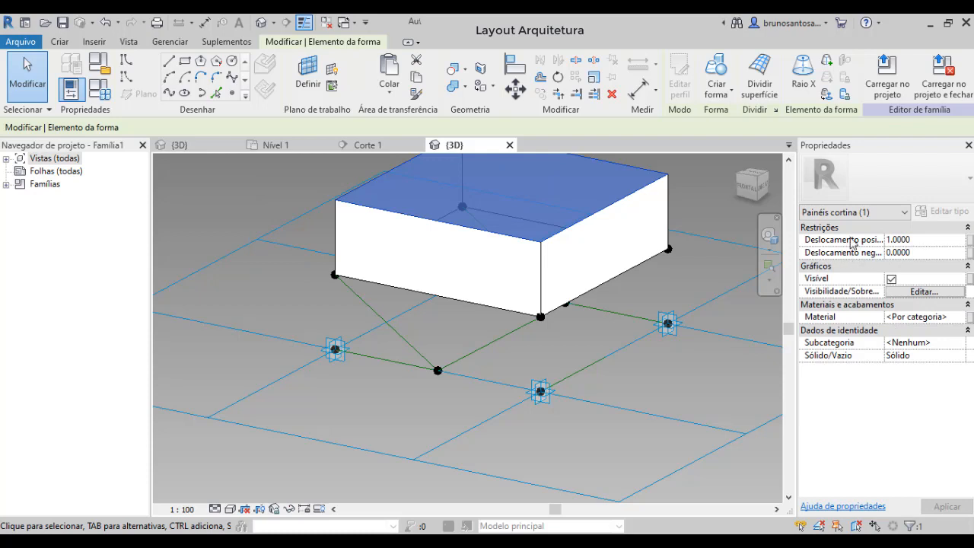
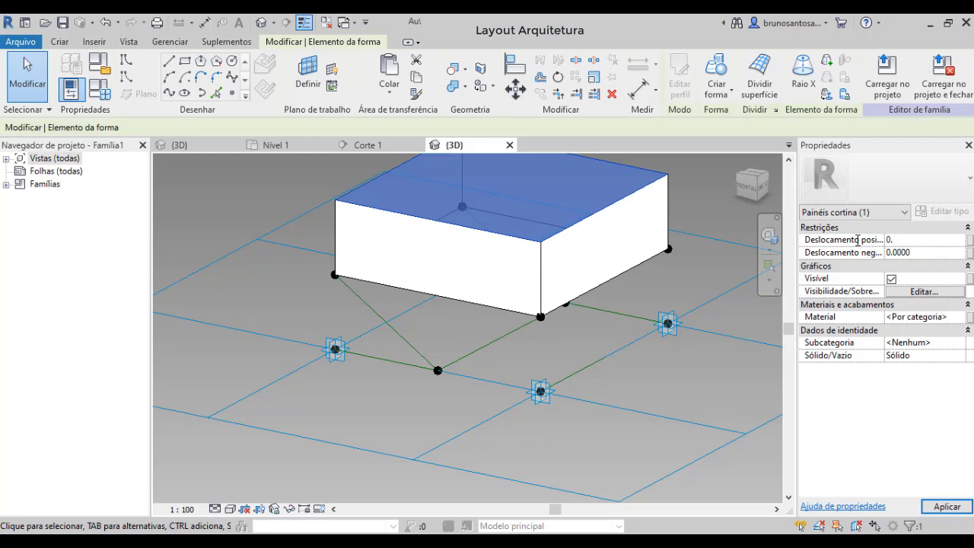
left_click(946, 506)
key("Escape")
scroll(534, 342, "up", 5)
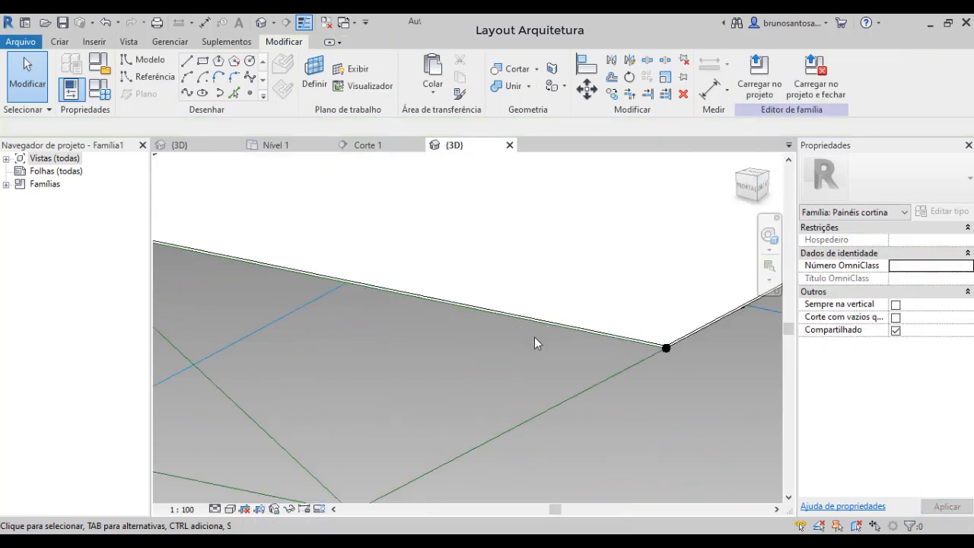
Assign the glass material (Vidro) to the raised thin panel and deselect it
middle_click_drag(534, 339, 617, 369, "shift")
scroll(594, 364, "down", 4)
middle_click_drag(547, 384, 593, 368, "shift")
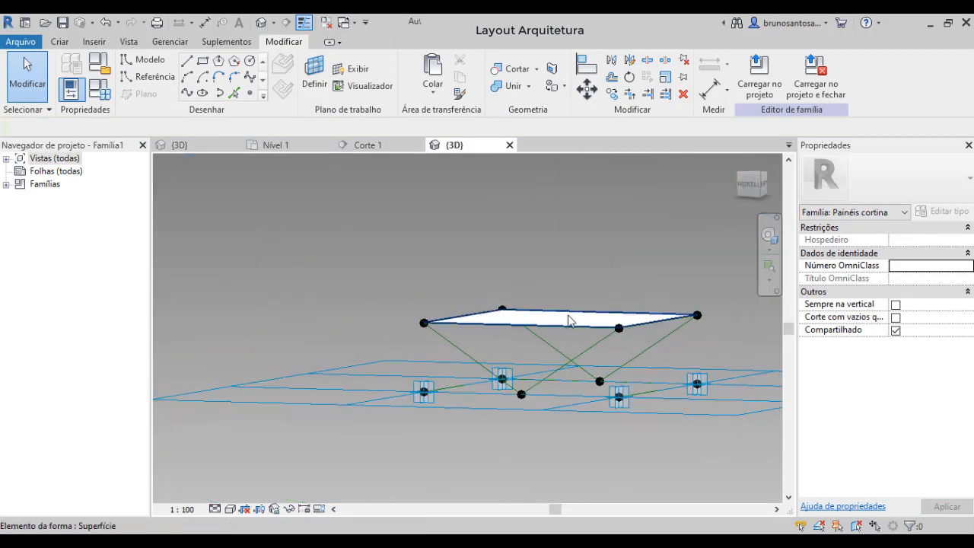
scroll(569, 320, "up", 3)
middle_click_drag(569, 320, 560, 348, "shift")
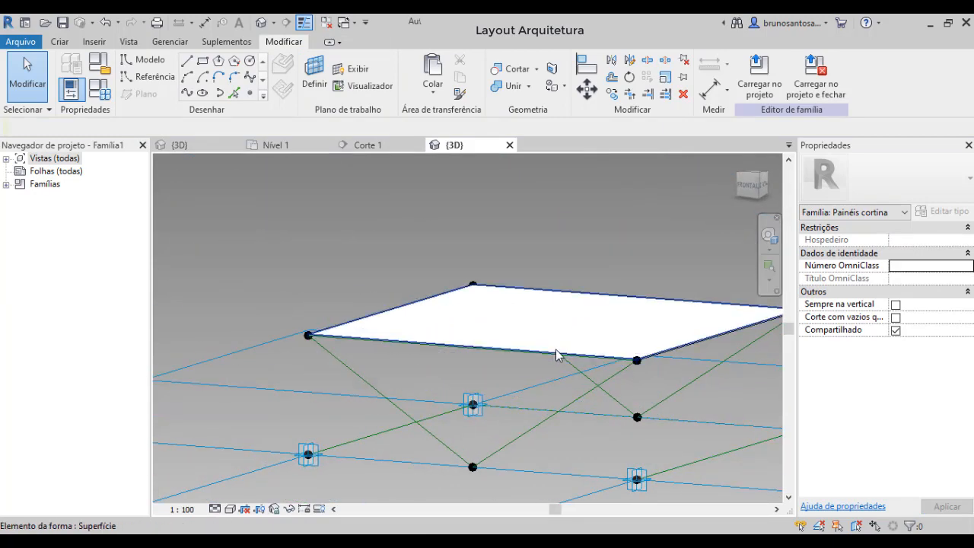
left_click(560, 352)
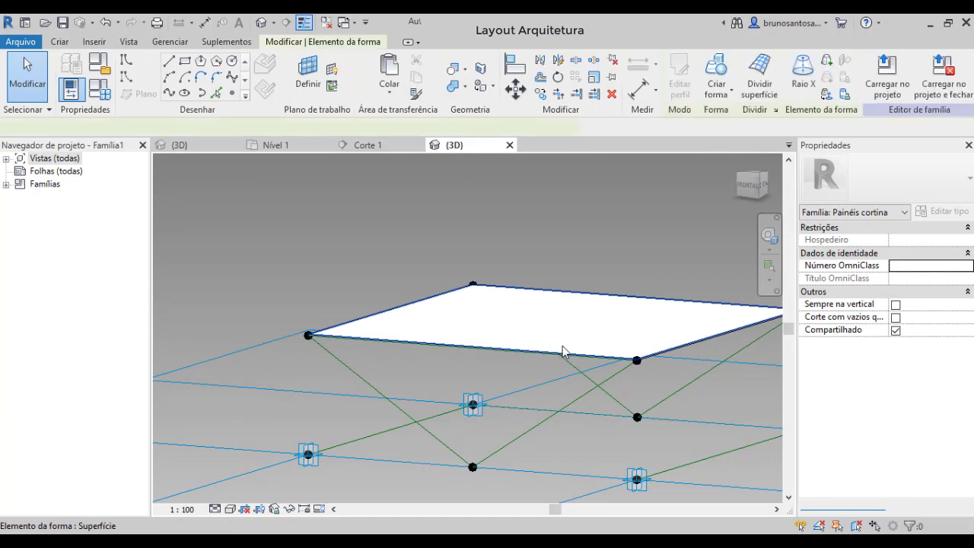
middle_click_drag(563, 350, 472, 385, "shift")
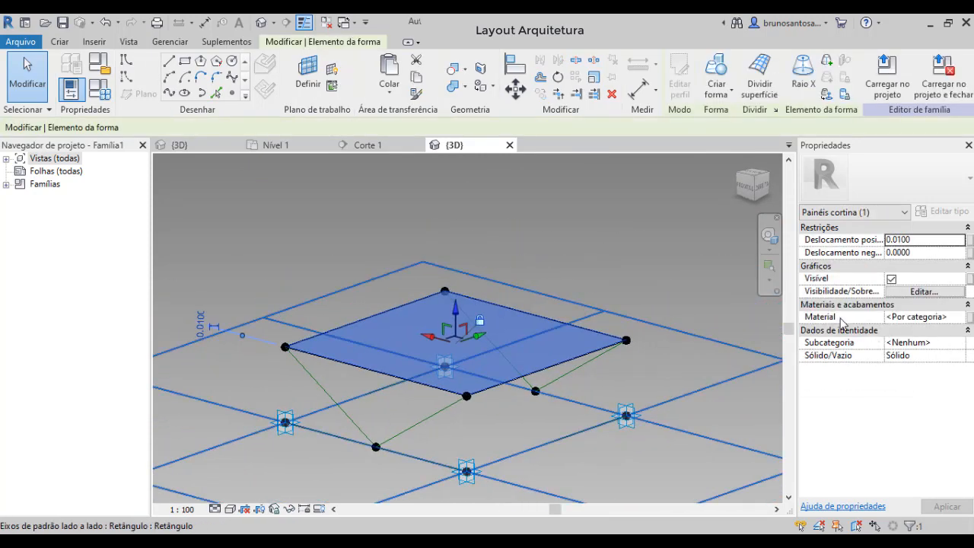
left_click(961, 318)
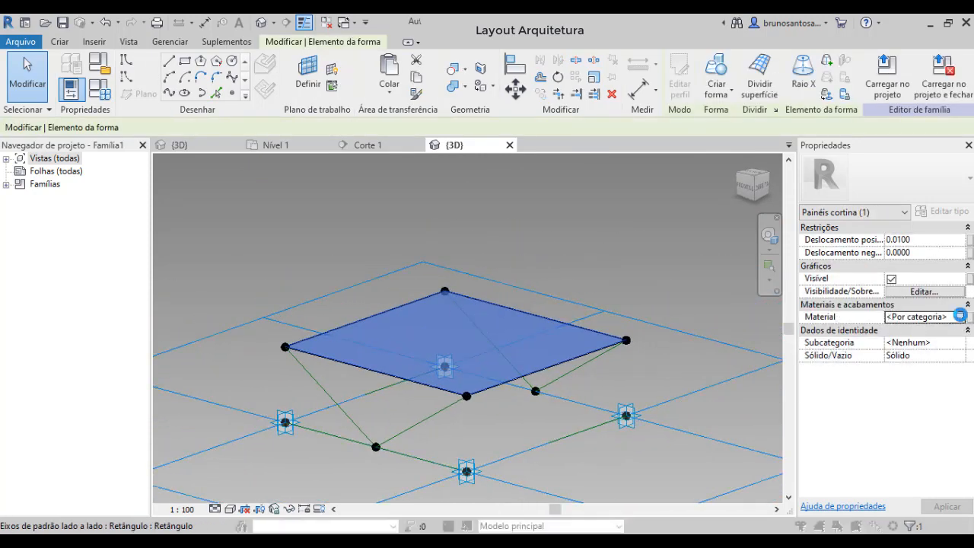
left_click(959, 316)
scroll(426, 206, "down", 2)
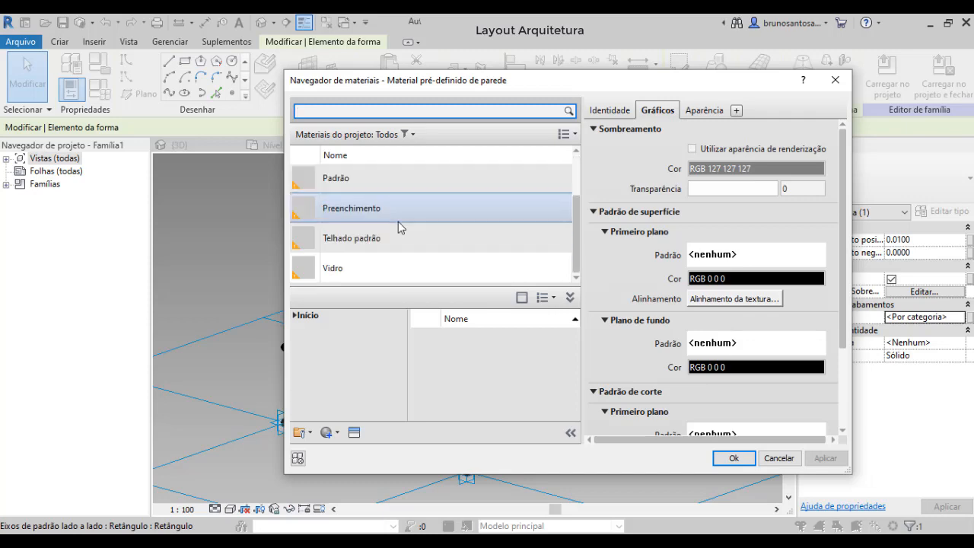
left_click(373, 270)
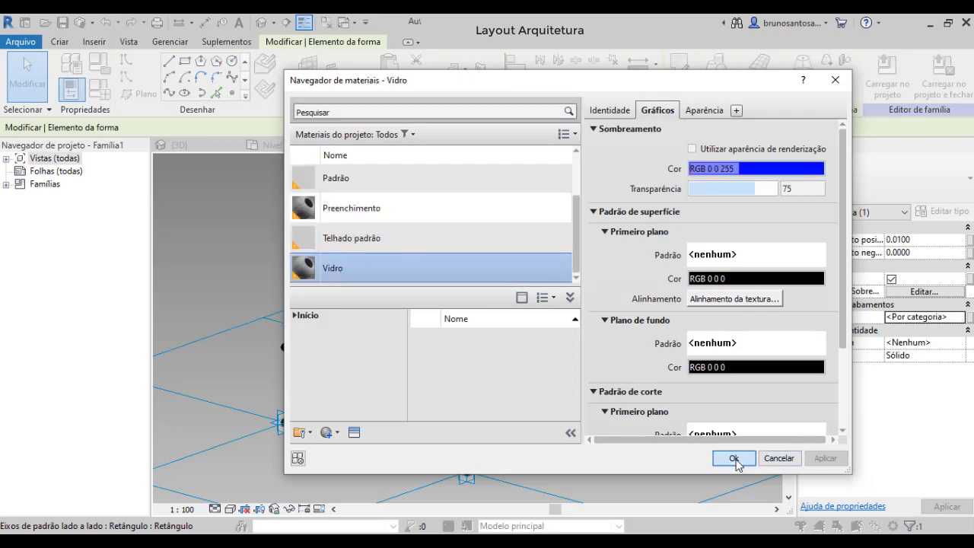
left_click(733, 459)
left_click(604, 243)
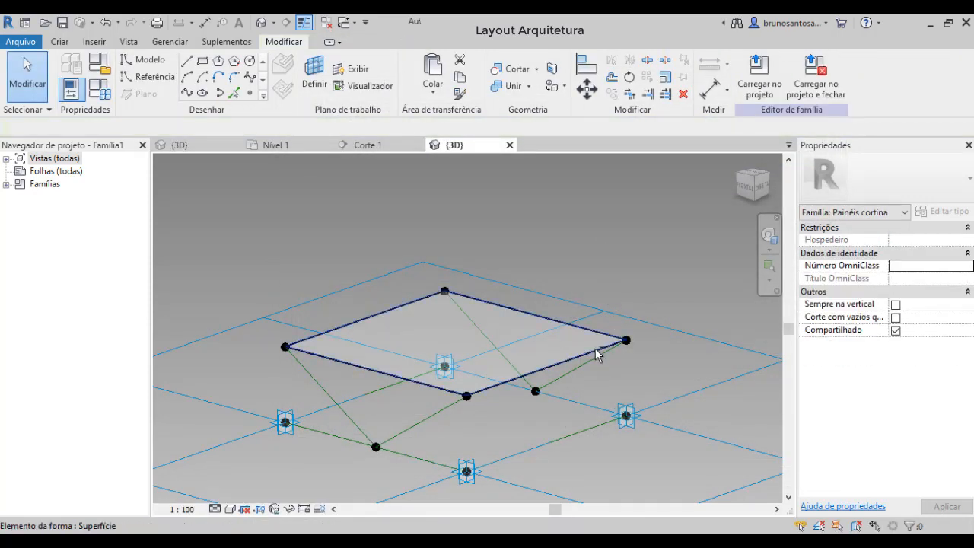
Place reference points on the front and rear left-hand diagonal reference lines and on the raised panel's front edge
middle_click_drag(597, 355, 391, 366, "shift")
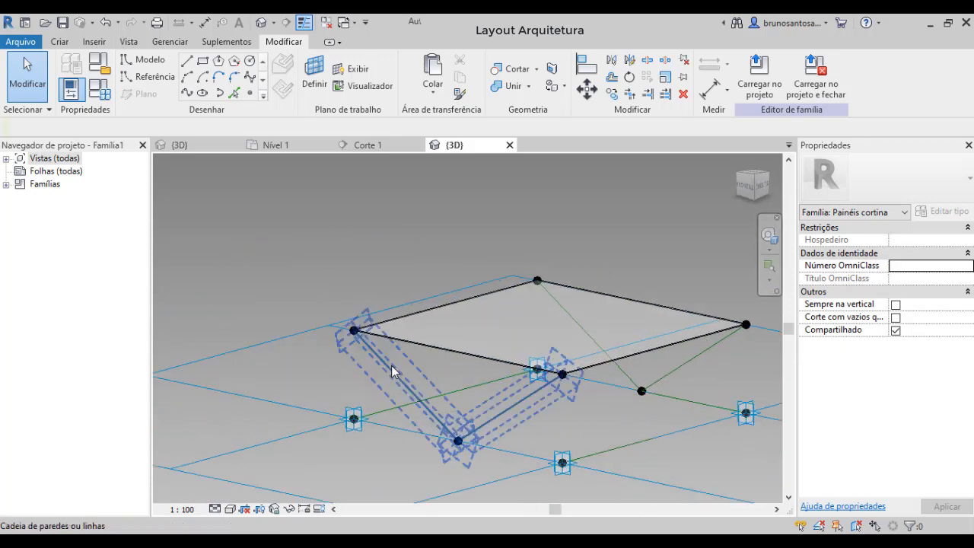
scroll(409, 385, "up", 3)
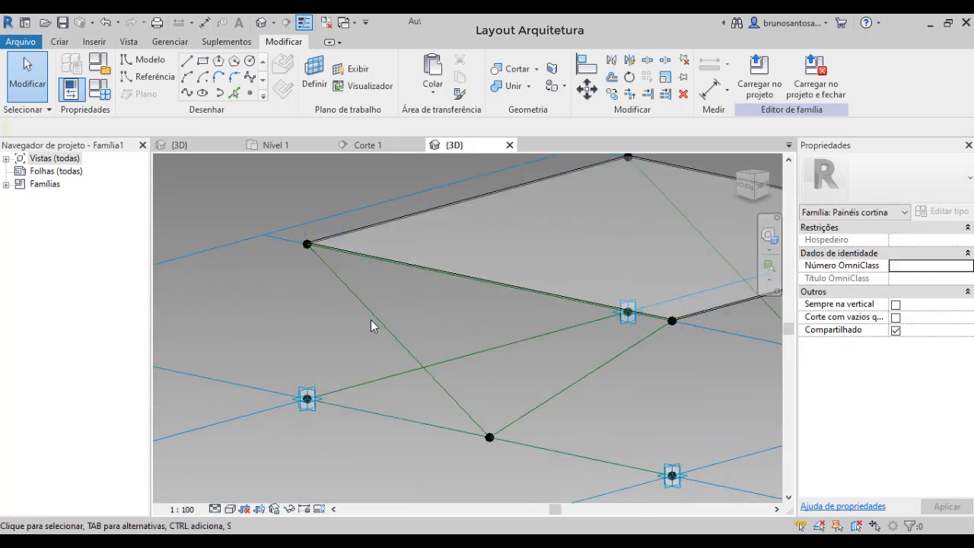
scroll(380, 324, "down", 1)
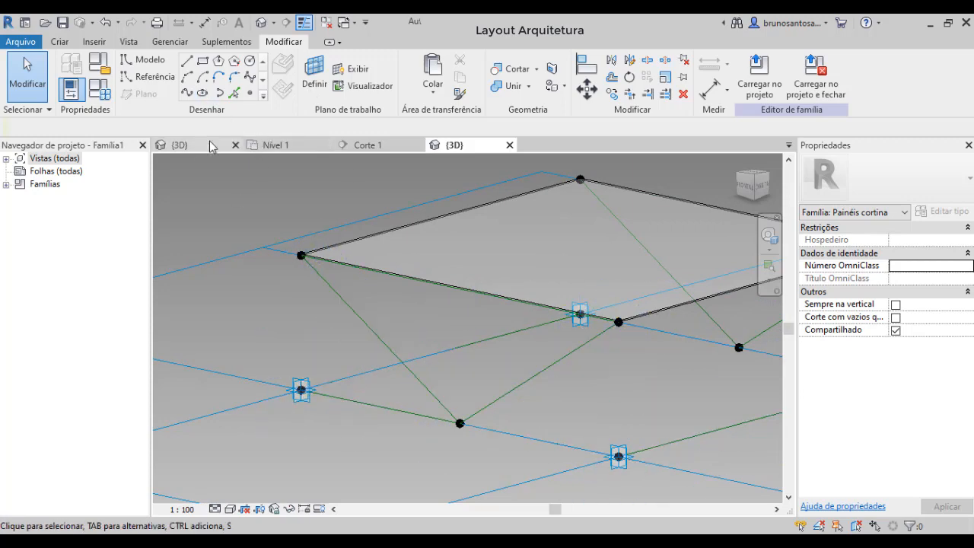
left_click(150, 79)
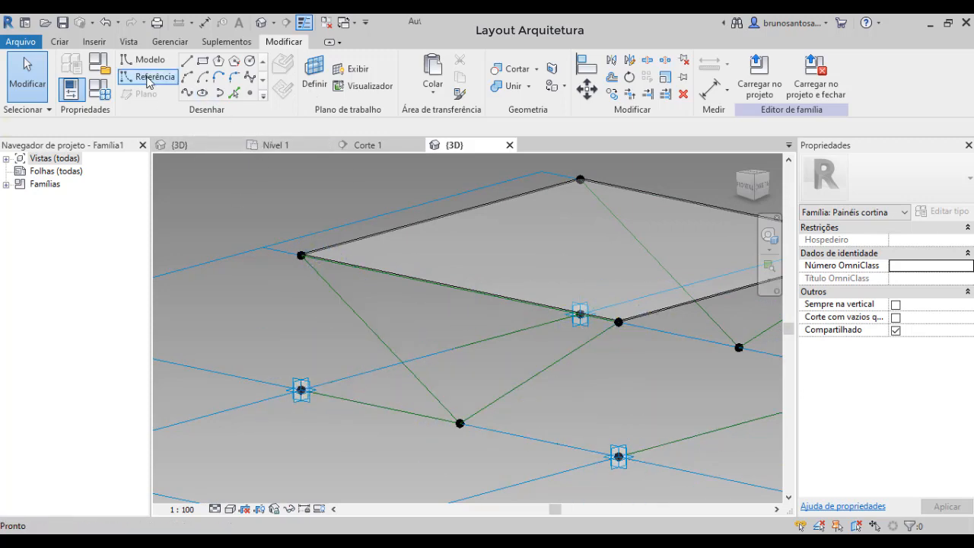
left_click(253, 99)
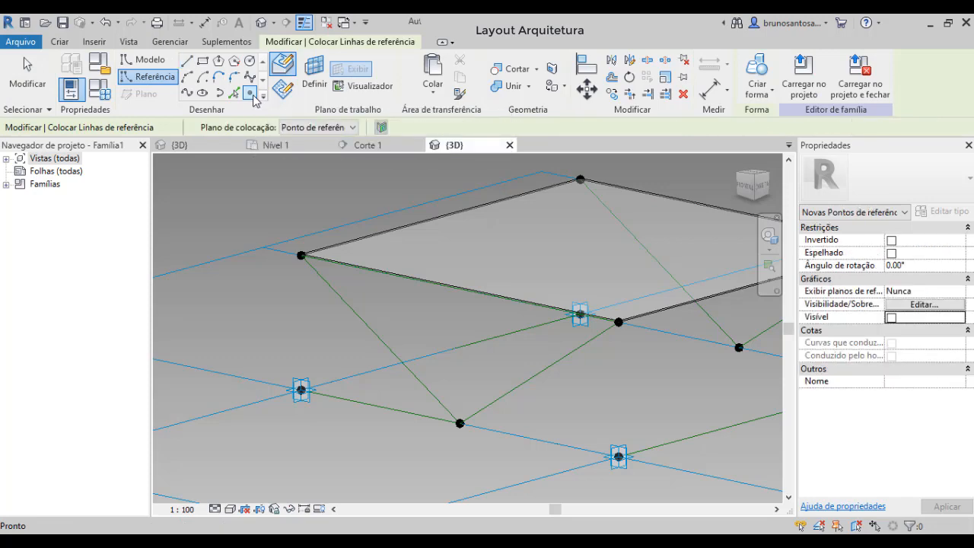
left_click(369, 331)
middle_click_drag(408, 318, 510, 293, "shift")
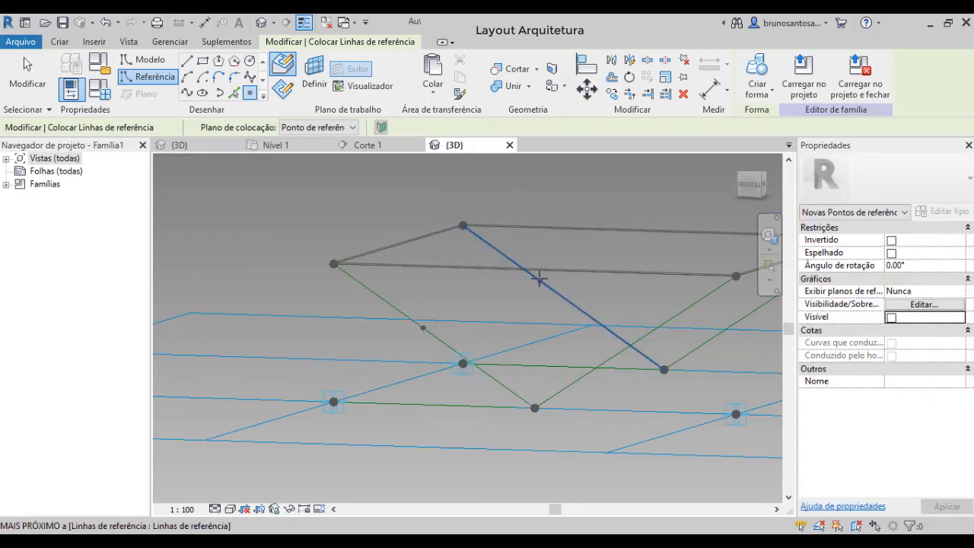
middle_click_drag(576, 352, 517, 337, "shift")
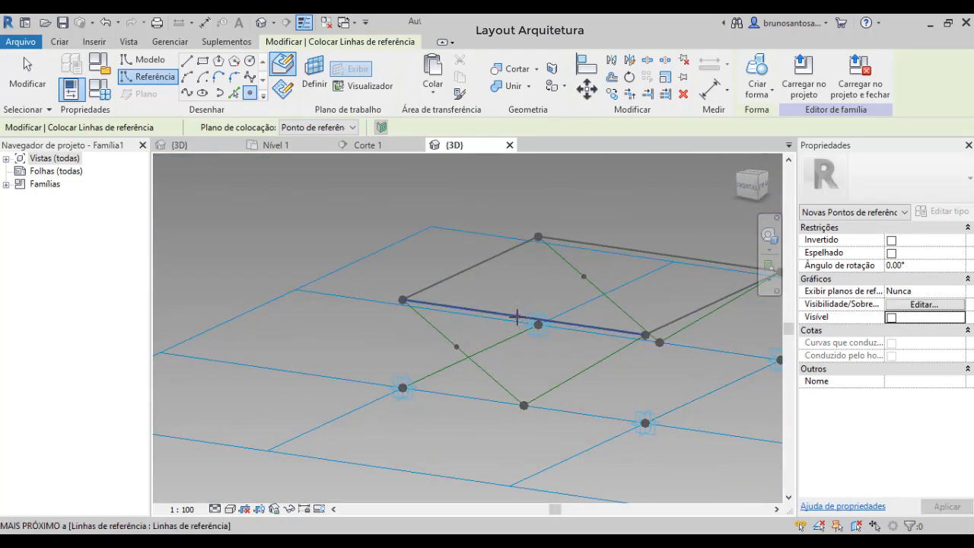
middle_click_drag(561, 403, 532, 294, "shift")
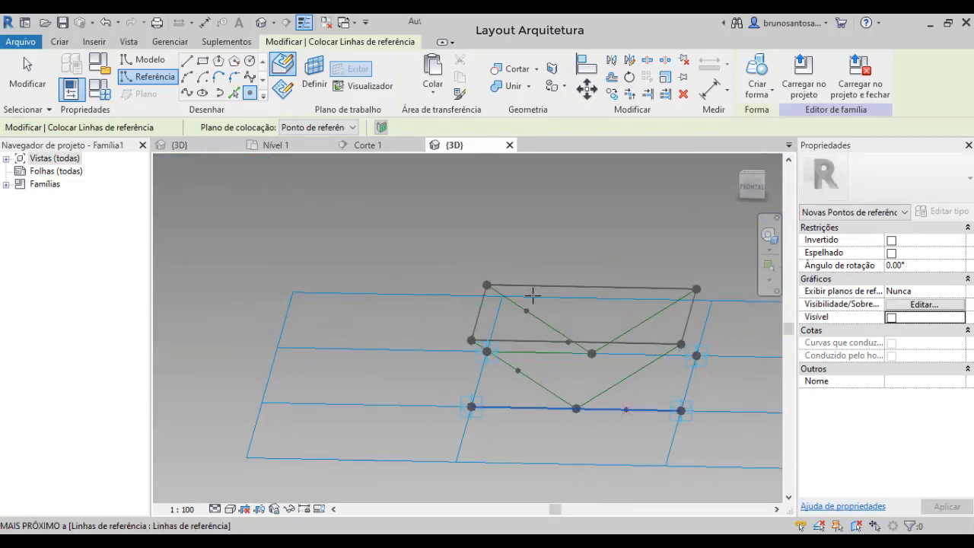
Draw a reference line joining the front and rear base midpoints and end the line command
left_click(187, 61)
scroll(622, 435, "up", 3)
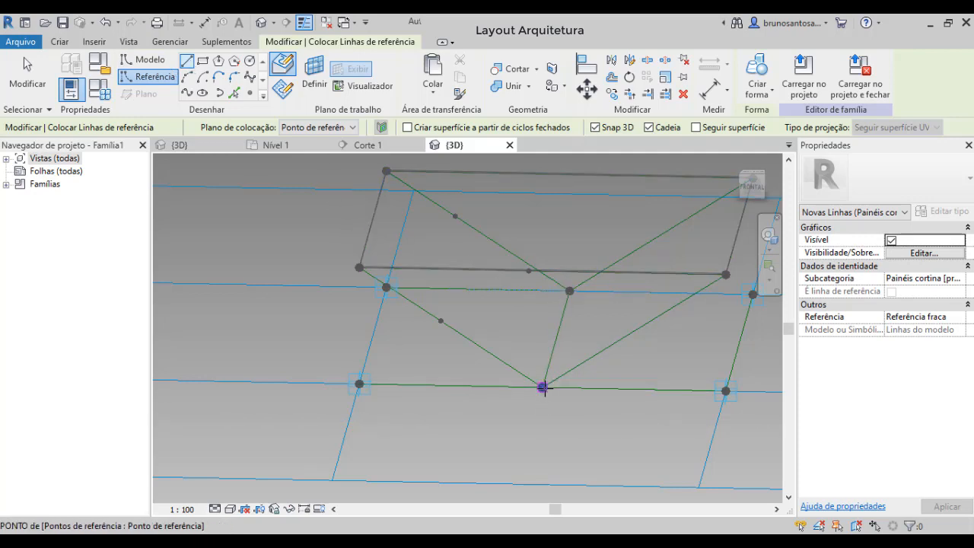
middle_click_drag(541, 387, 536, 450, "shift")
scroll(537, 414, "up", 1)
key("Escape")
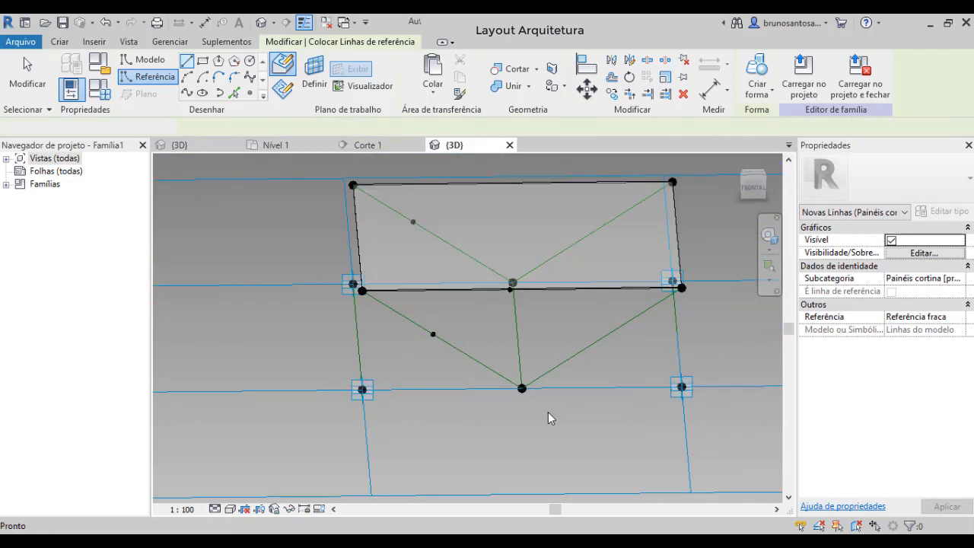
key("Escape")
Place a reference point on the line joining the two base midpoints and end the point command
middle_click_drag(550, 363, 502, 364, "shift")
left_click(137, 76)
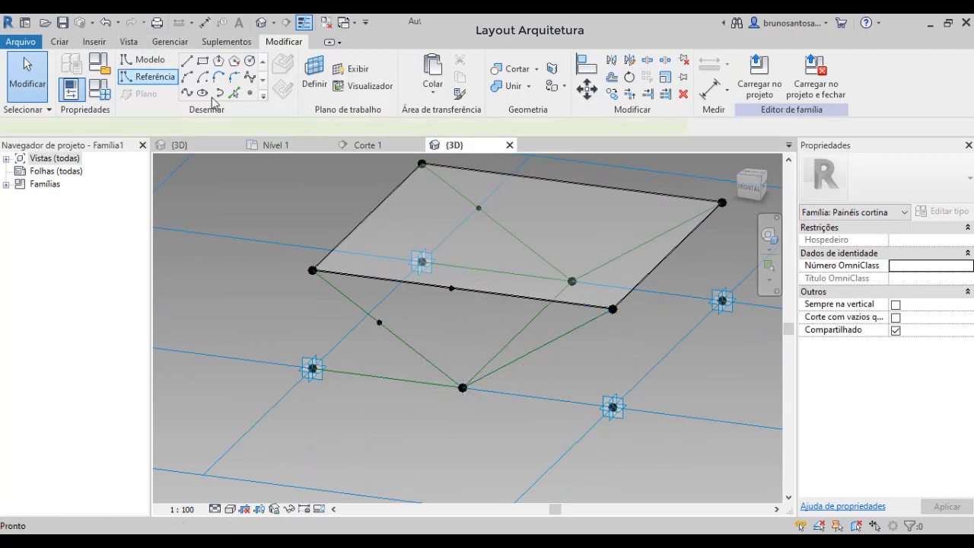
left_click(250, 93)
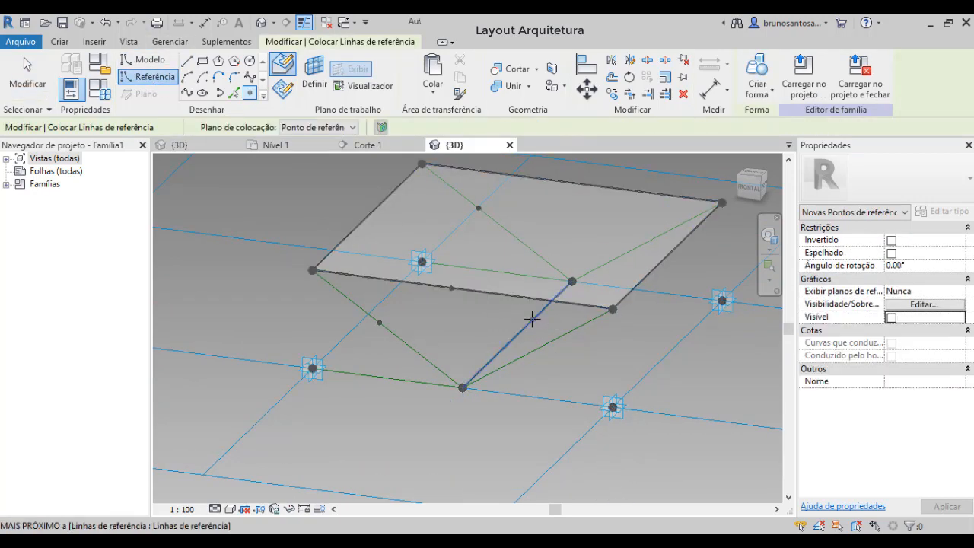
left_click(532, 319)
key("Escape")
middle_click_drag(480, 314, 556, 300, "shift")
middle_click_drag(616, 346, 303, 179, "shift")
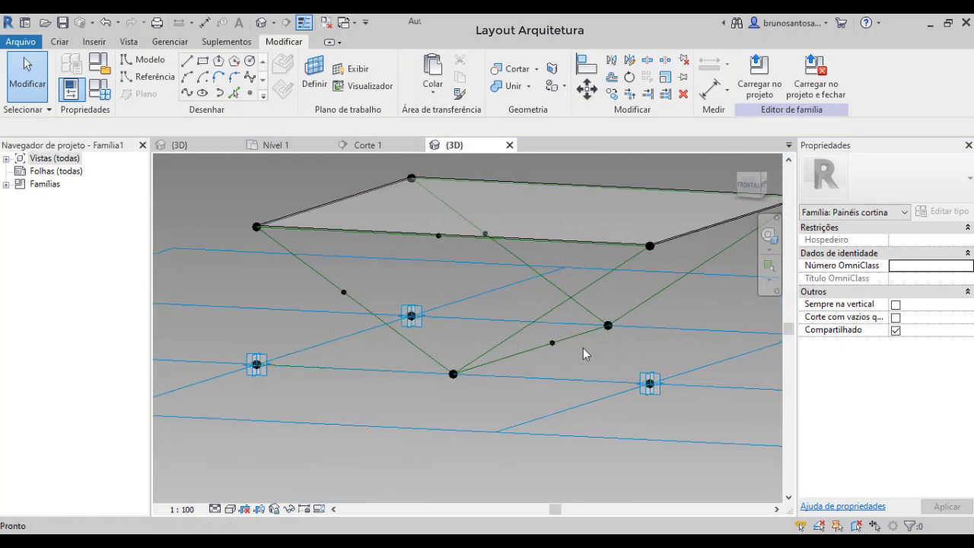
left_click(148, 61)
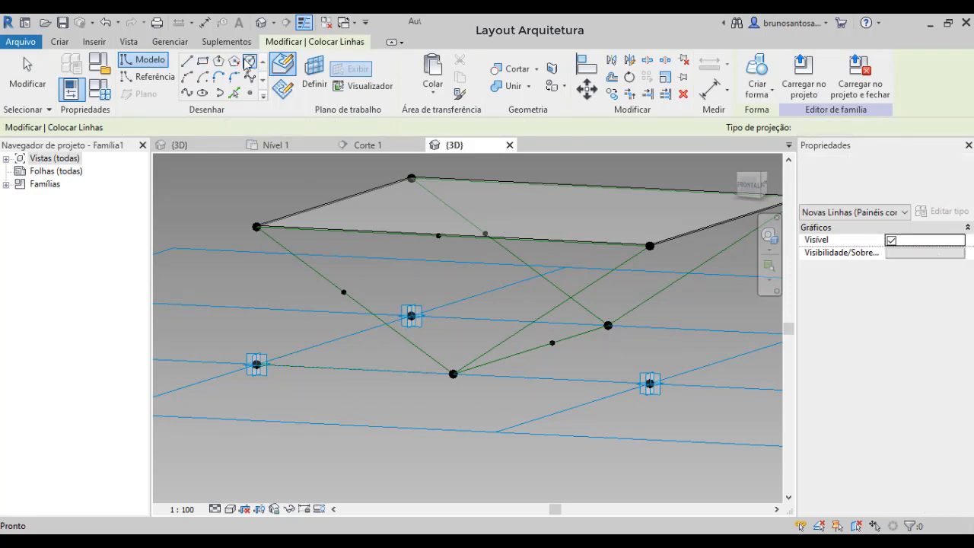
left_click(248, 60)
scroll(338, 298, "up", 2)
scroll(338, 298, "up", 2)
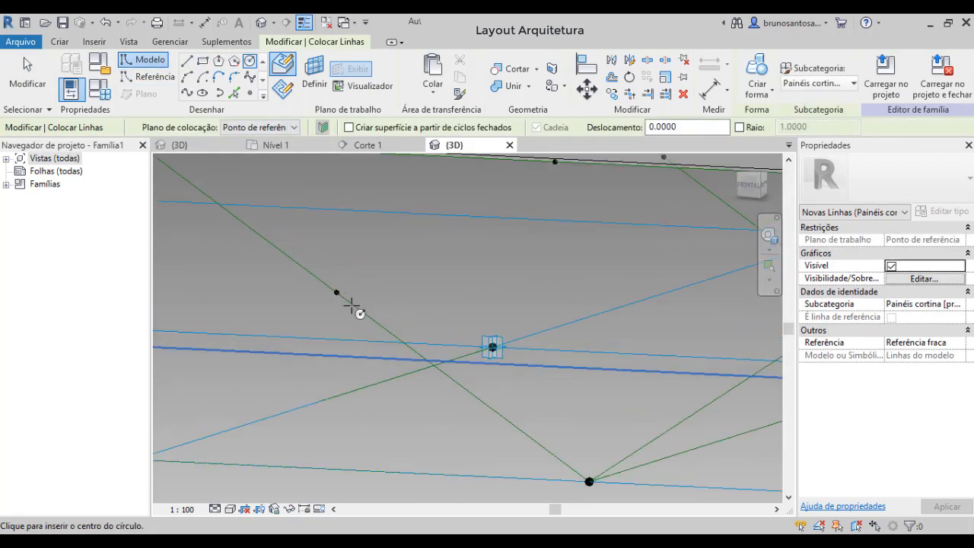
scroll(342, 283, "down", 3)
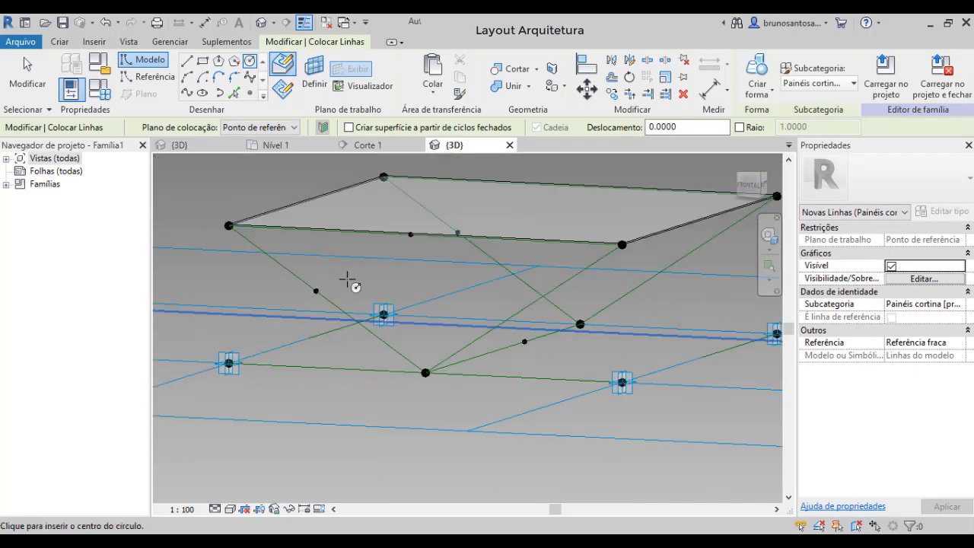
key("Escape")
Set the work plane to the reference point on the front left diagonal and draw a model circle of radius 0.04 centred on it
left_click(317, 84)
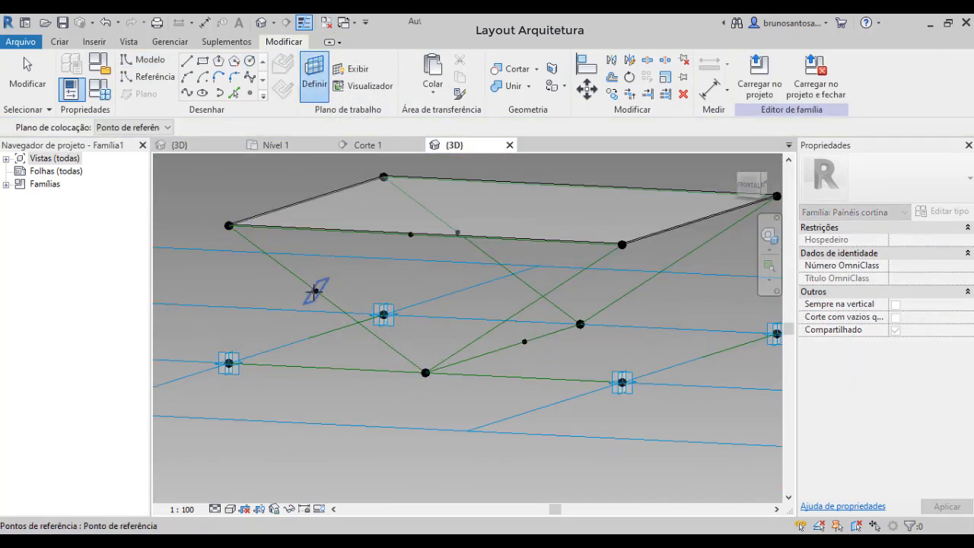
scroll(315, 291, "up", 3)
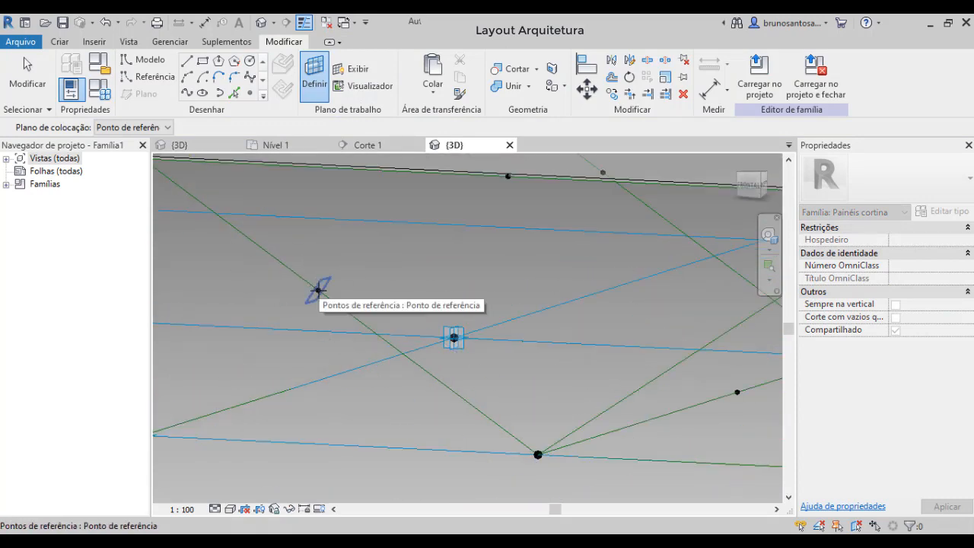
left_click(318, 290)
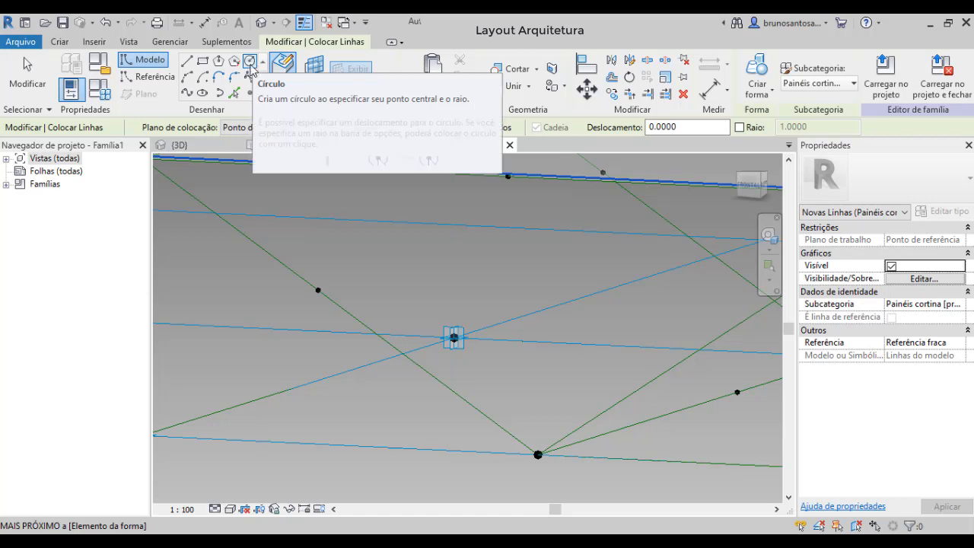
scroll(320, 289, "up", 2)
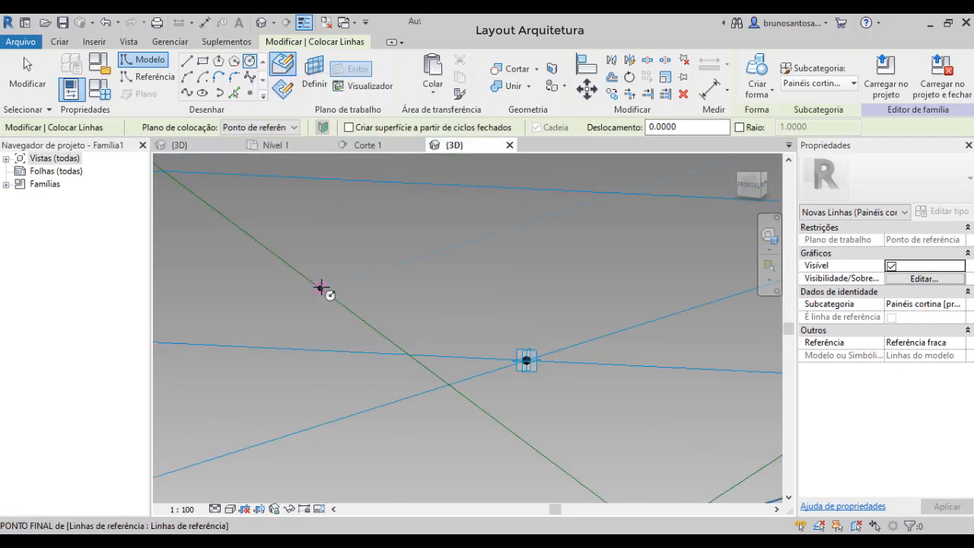
left_click(316, 80)
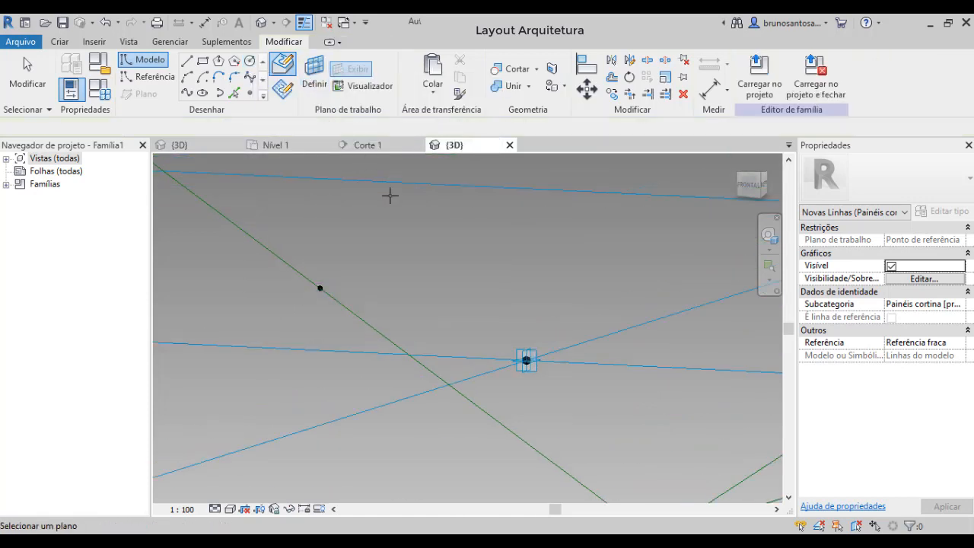
left_click(320, 288)
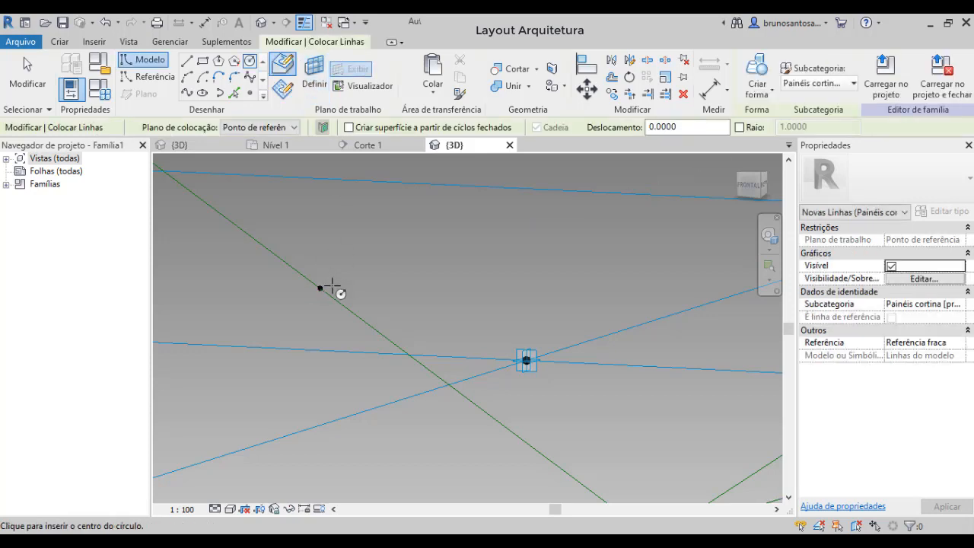
left_click(320, 288)
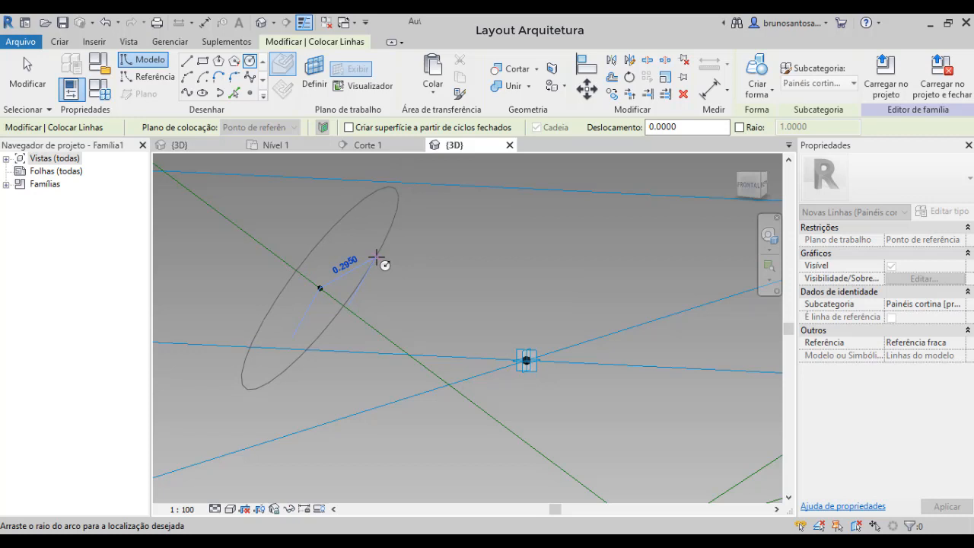
type("0")
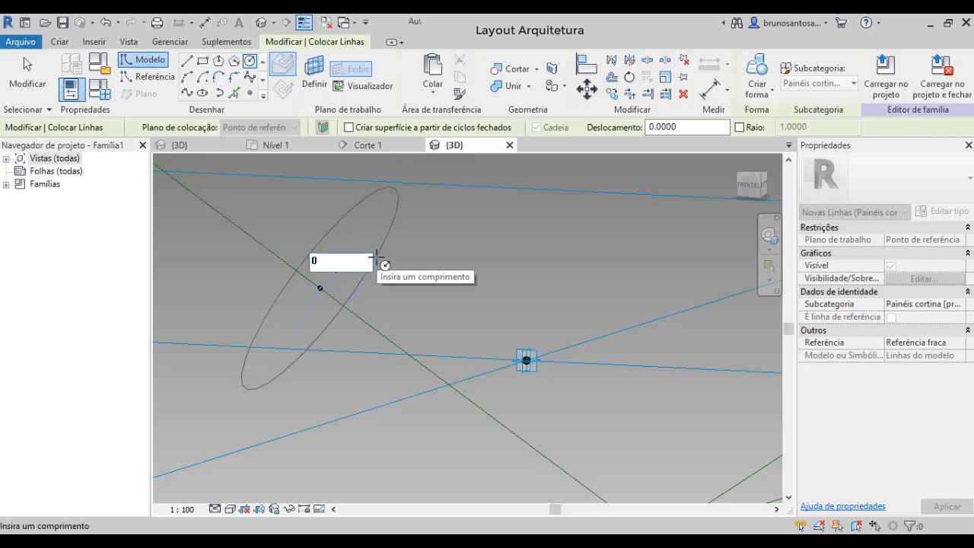
type(".04")
key("Return")
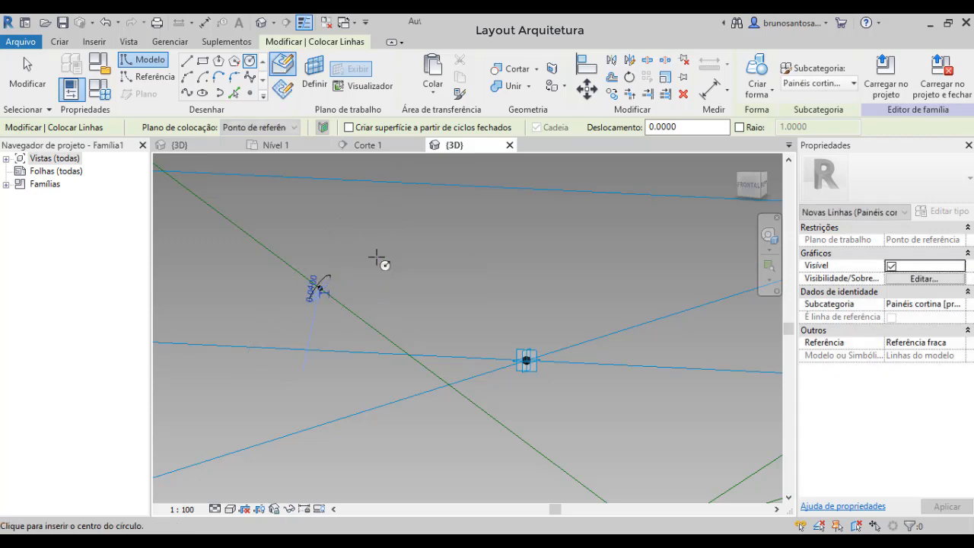
Set the work plane to the reference point on the rear left diagonal and draw a model circle of radius 0.04 centred on it
middle_click_drag(378, 279, 400, 282, "shift")
scroll(513, 243, "up", 3)
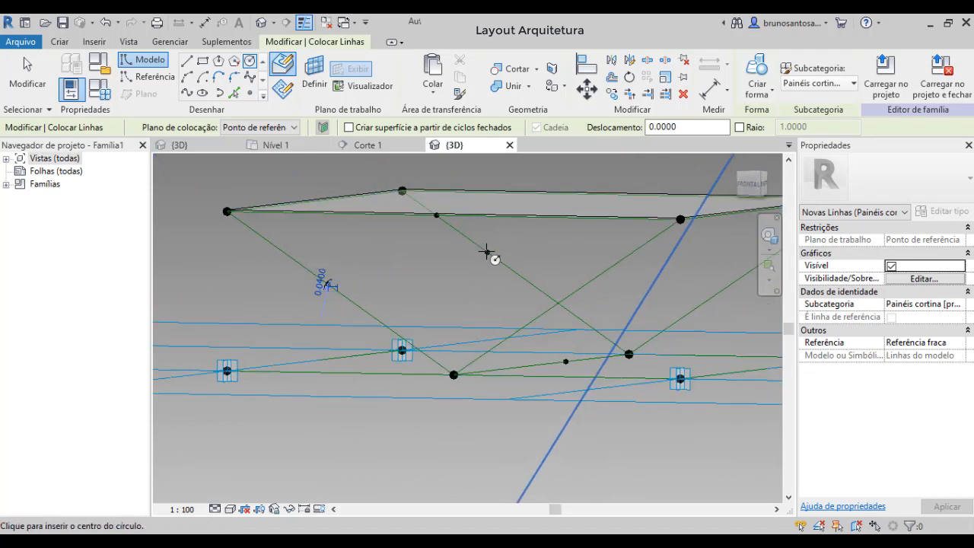
left_click(311, 74)
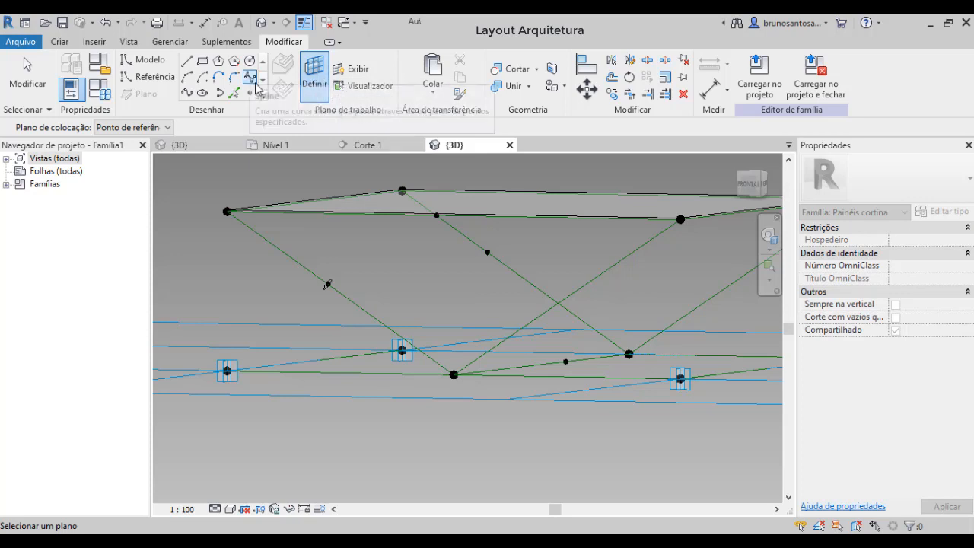
left_click(487, 253)
scroll(495, 261, "up", 3)
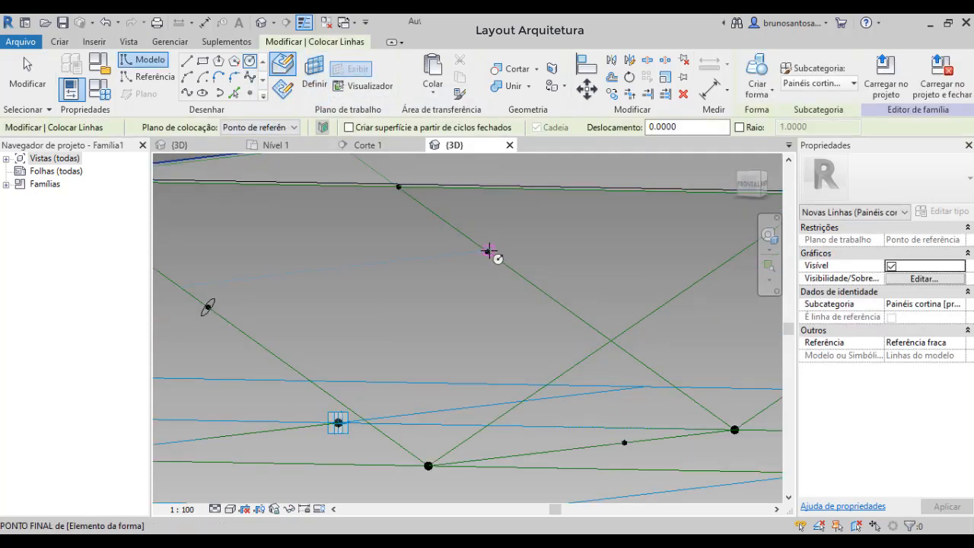
scroll(488, 251, "up", 2)
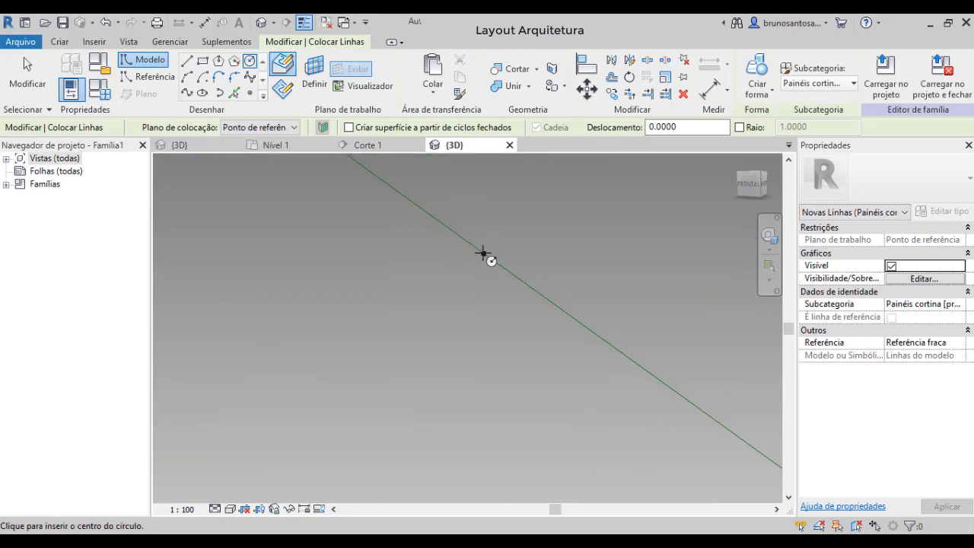
left_click(483, 254)
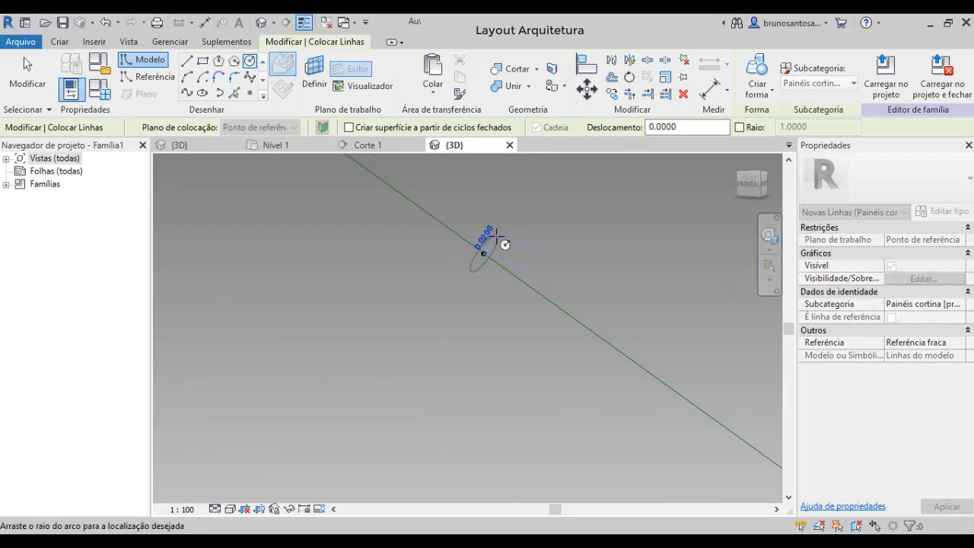
type("0.04")
key("Return")
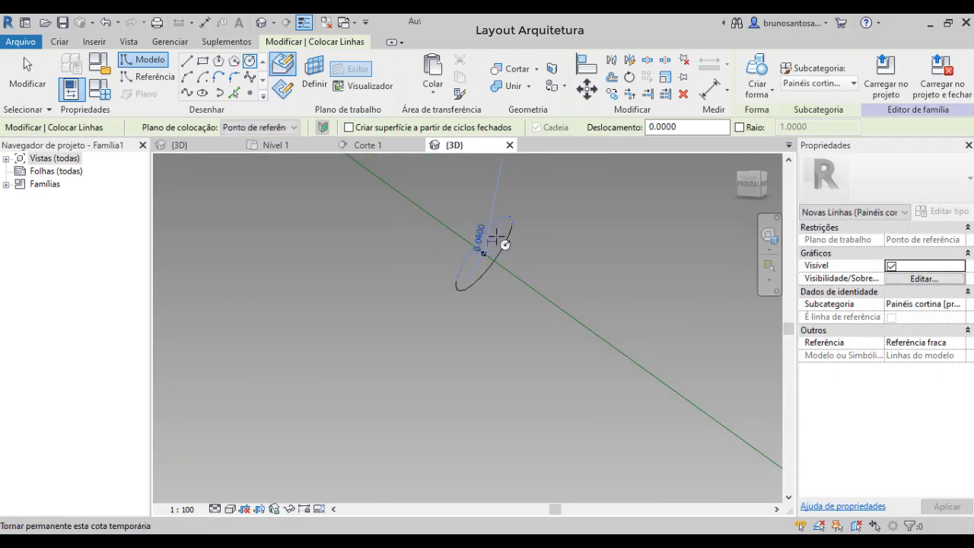
Set the work plane to the reference point on the line joining the base midpoints and draw a model circle of radius 0.10 there
scroll(474, 324, "down", 5)
middle_click_drag(431, 385, 474, 391, "shift")
scroll(450, 369, "up", 5)
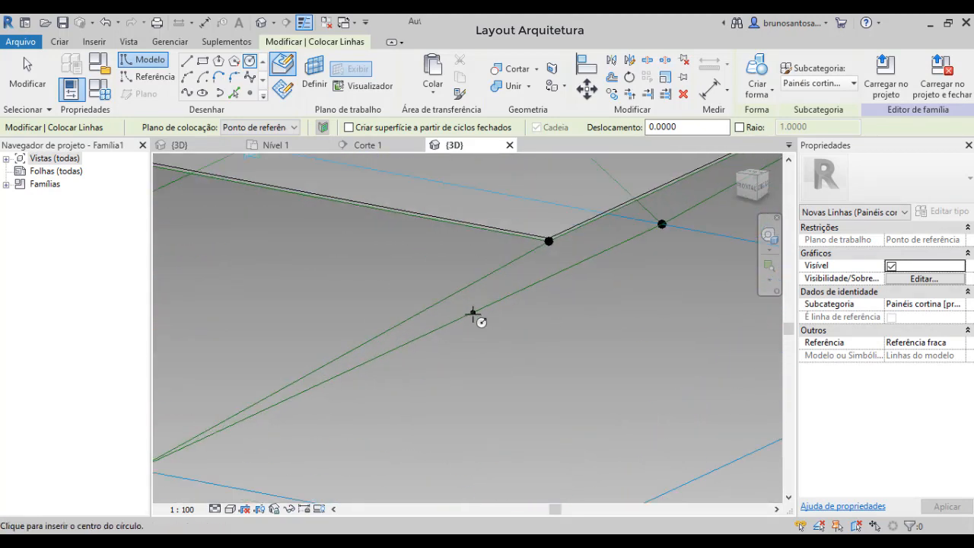
scroll(474, 312, "up", 3)
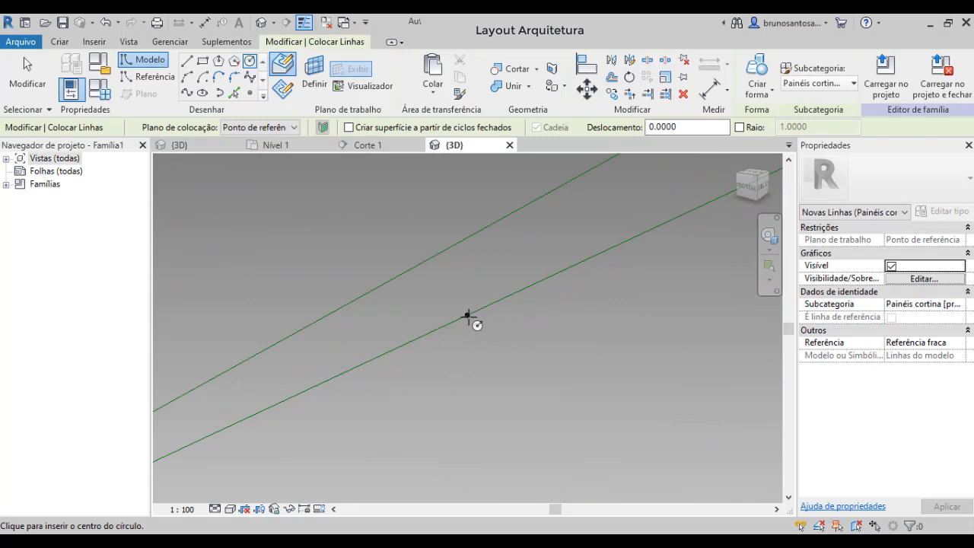
key("Escape")
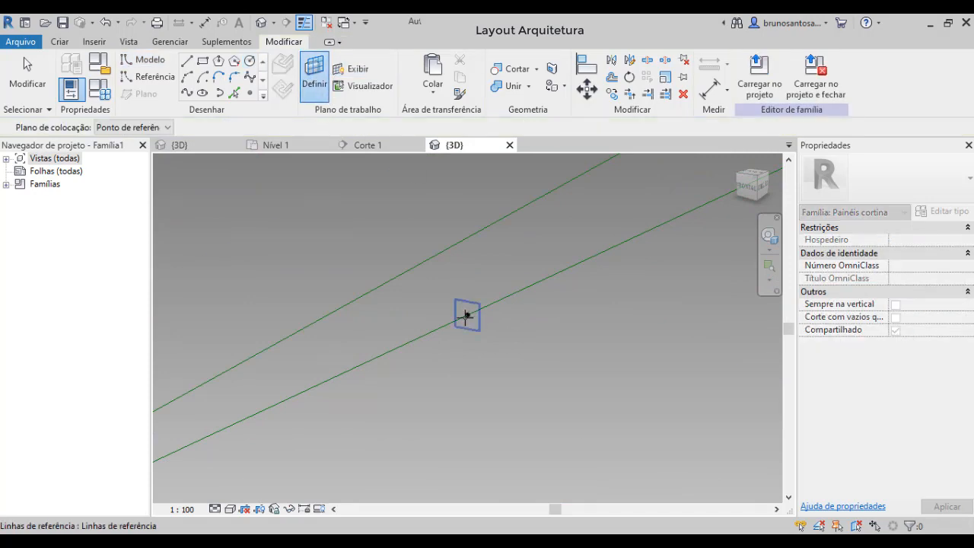
left_click(250, 61)
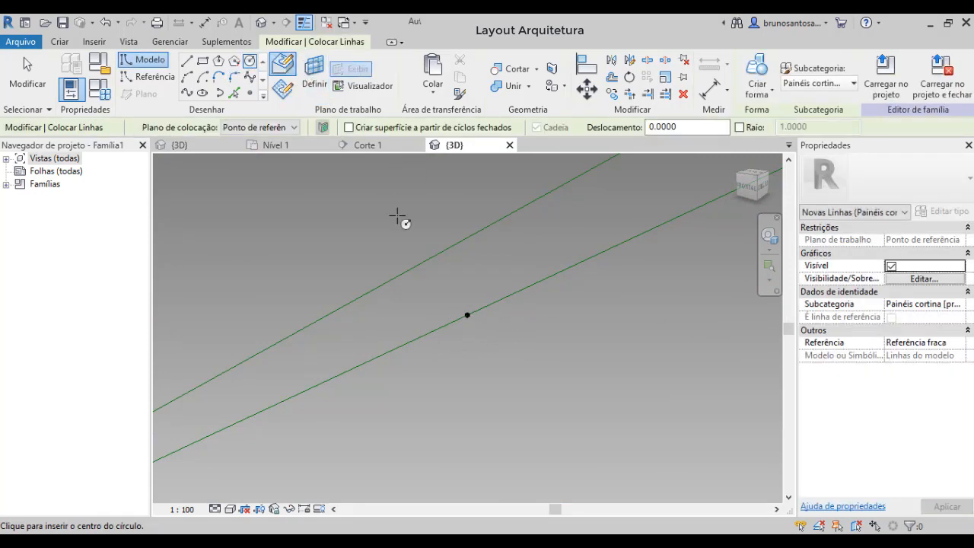
left_click(467, 314)
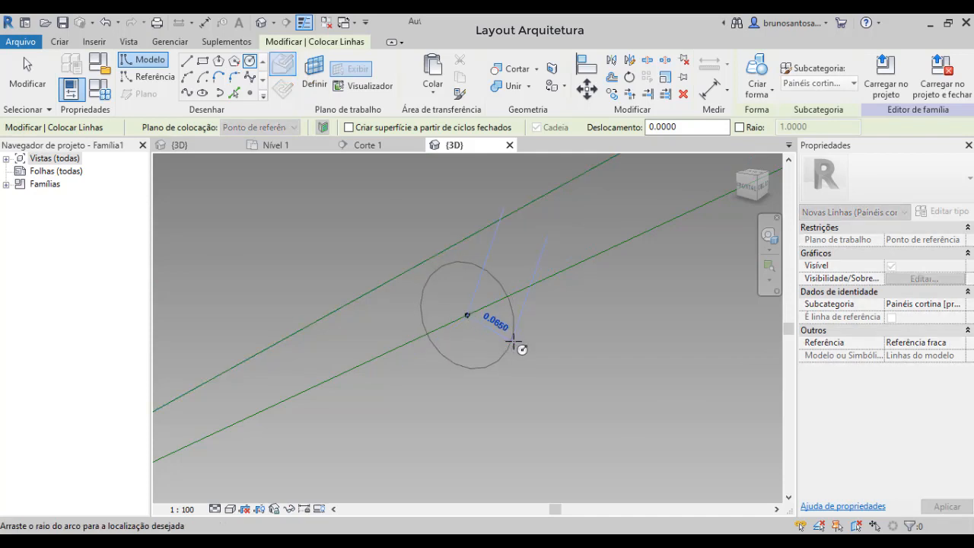
type("0.10")
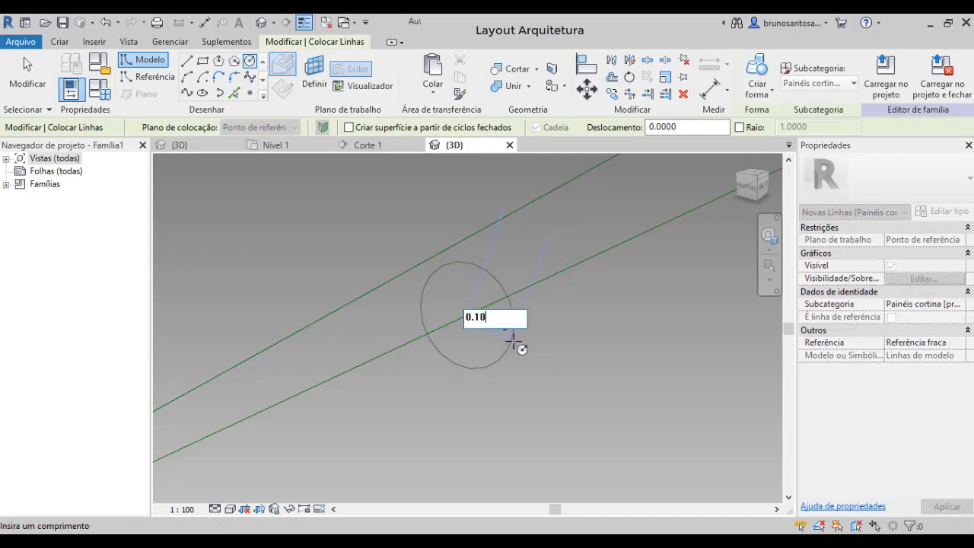
key("Return")
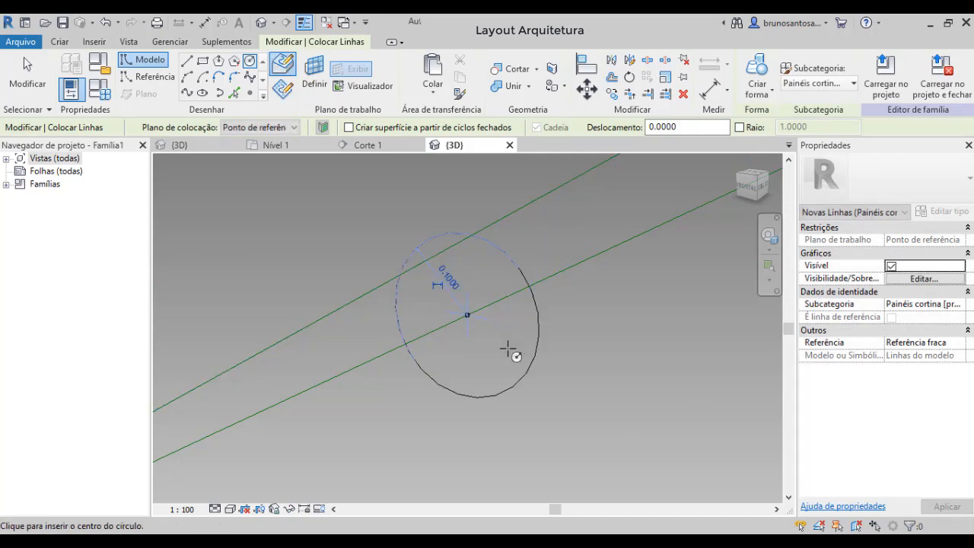
Set the work plane to the reference point on the raised panel's front edge, draw a circle of radius 0.07 there and end the command
middle_click_drag(515, 343, 365, 307, "shift")
scroll(362, 335, "up", 5)
left_click(362, 330)
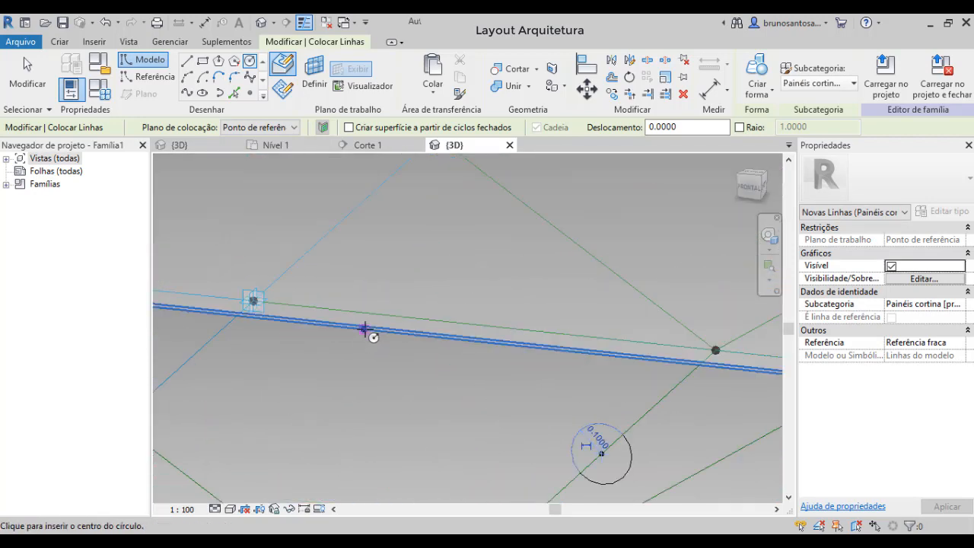
left_click(313, 70)
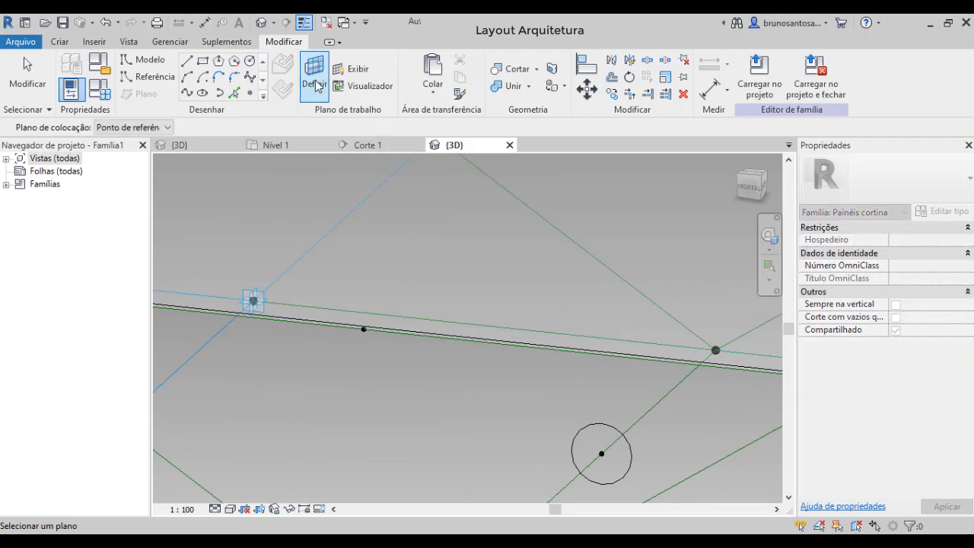
scroll(332, 321, "down", 3)
middle_click_drag(262, 367, 266, 358)
scroll(315, 325, "up", 4)
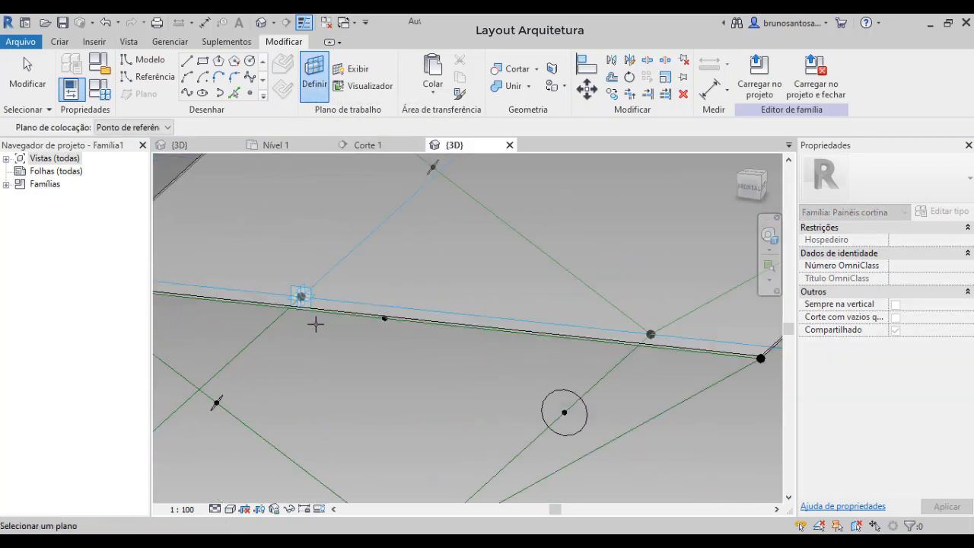
left_click(396, 320)
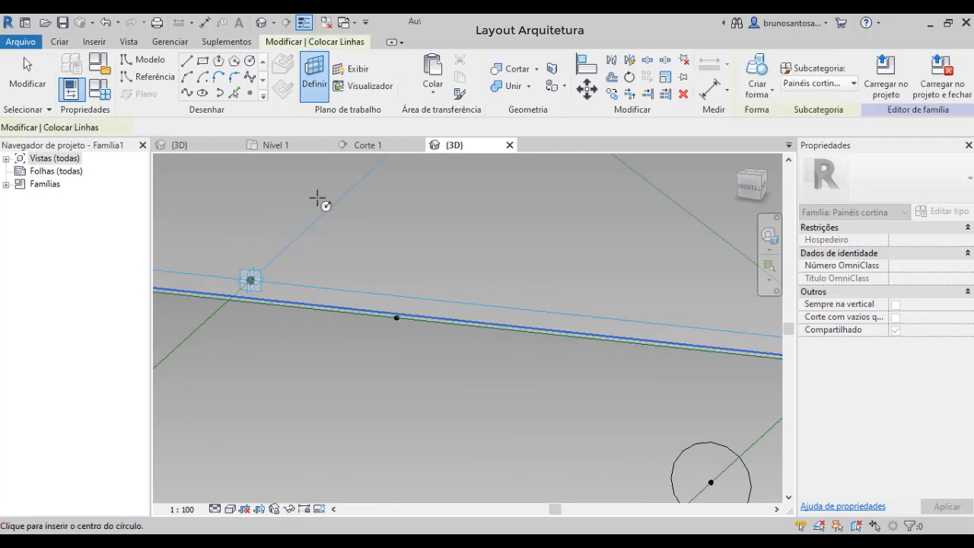
left_click(395, 318)
type("0.07")
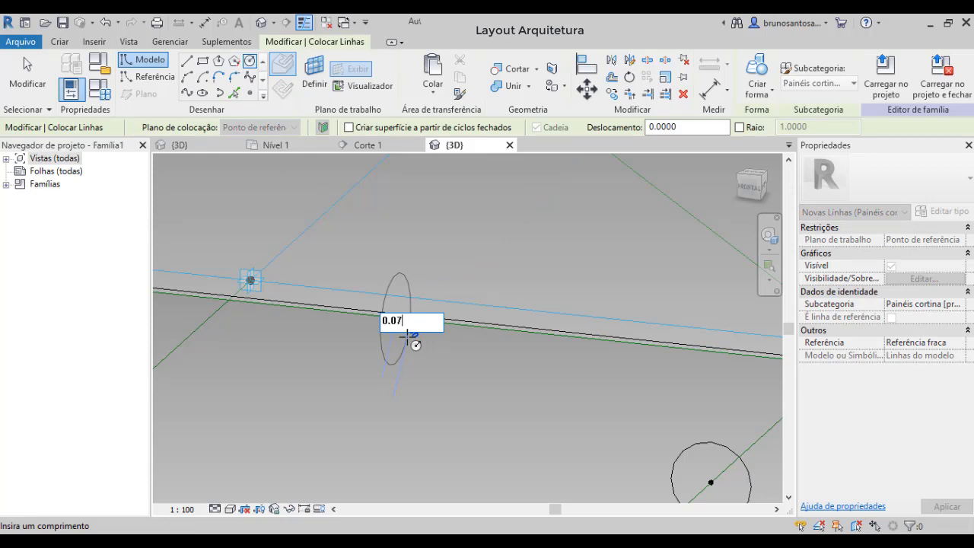
key("Return")
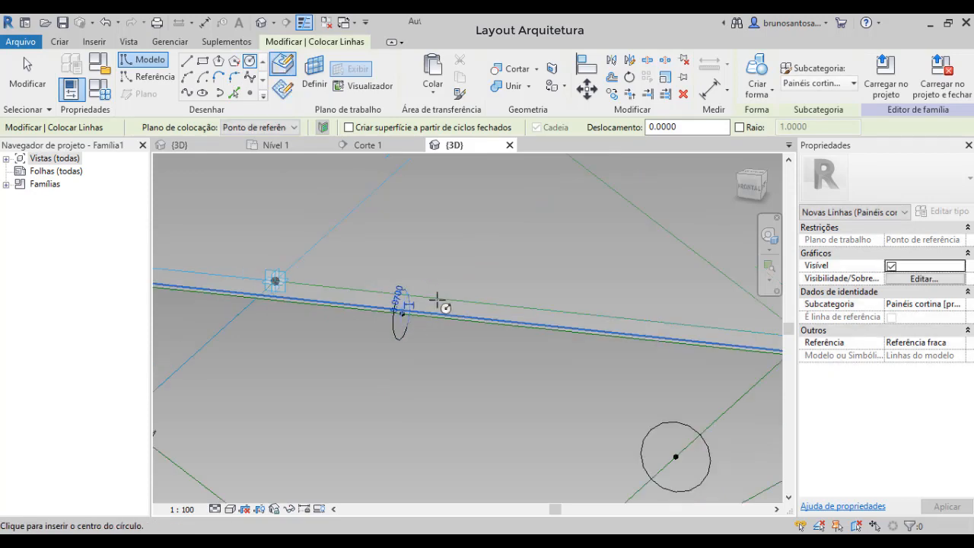
scroll(494, 327, "down", 4)
key("Escape")
key("Escape")
Create a solid tubular form from the small circle on the front left diagonal, following both front diagonal reference lines
scroll(494, 342, "up", 4)
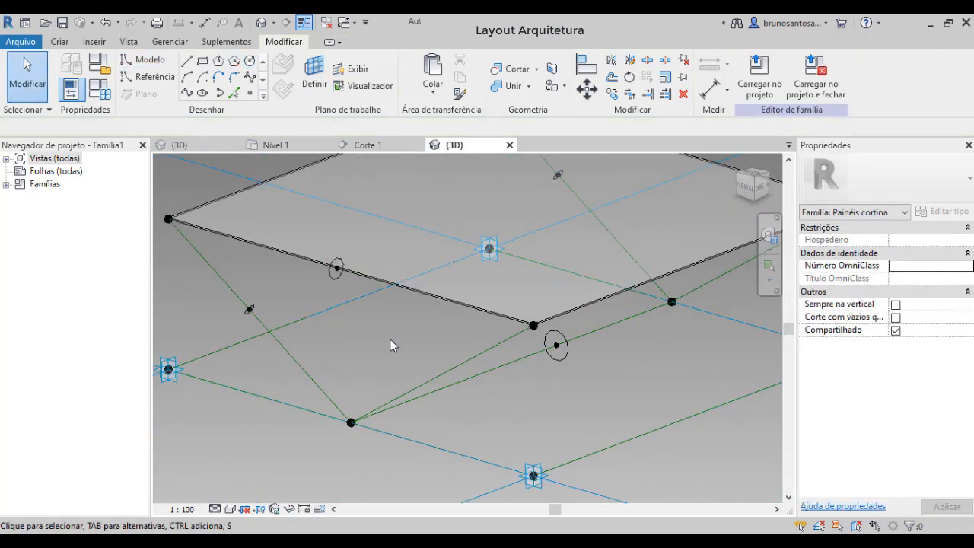
scroll(337, 260, "up", 2)
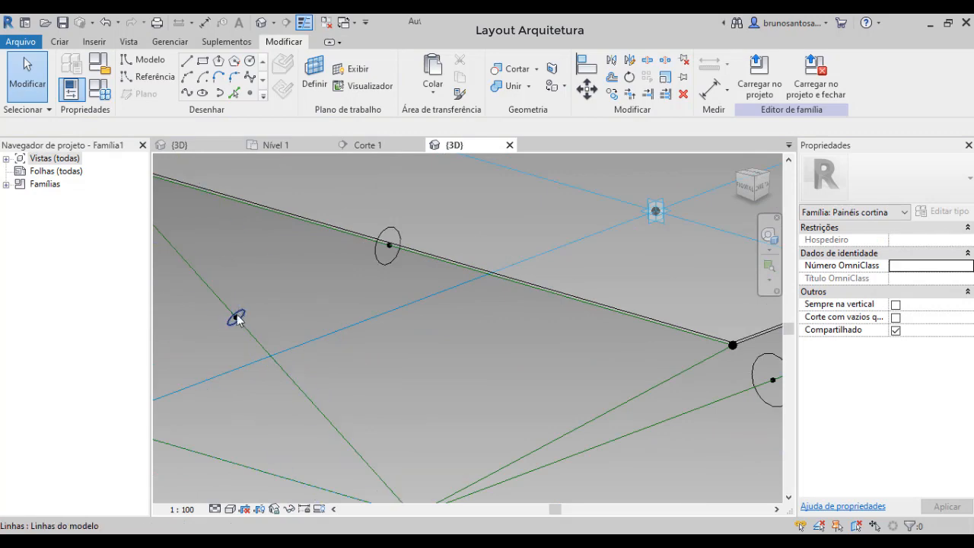
scroll(322, 334, "down", 3)
scroll(343, 340, "up", 3)
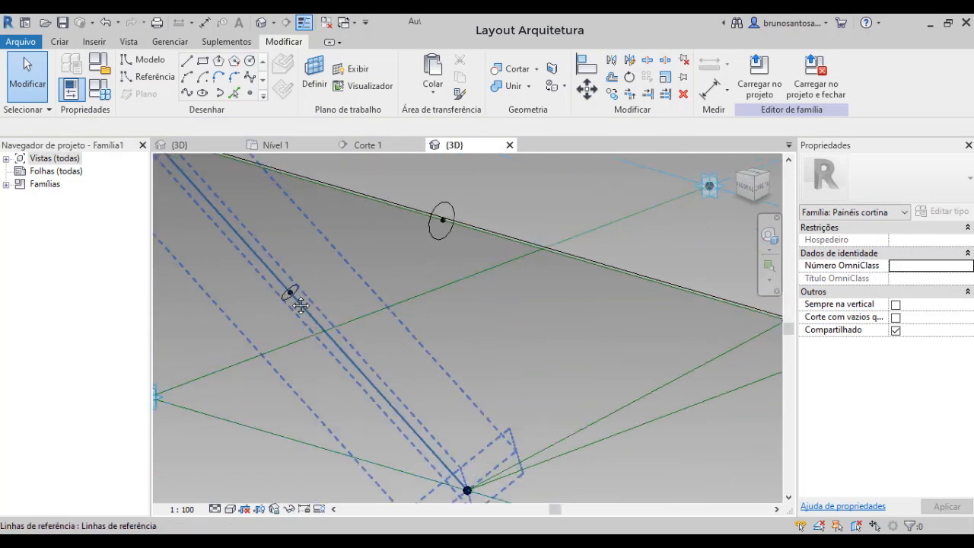
left_click(275, 290)
scroll(277, 298, "up", 2)
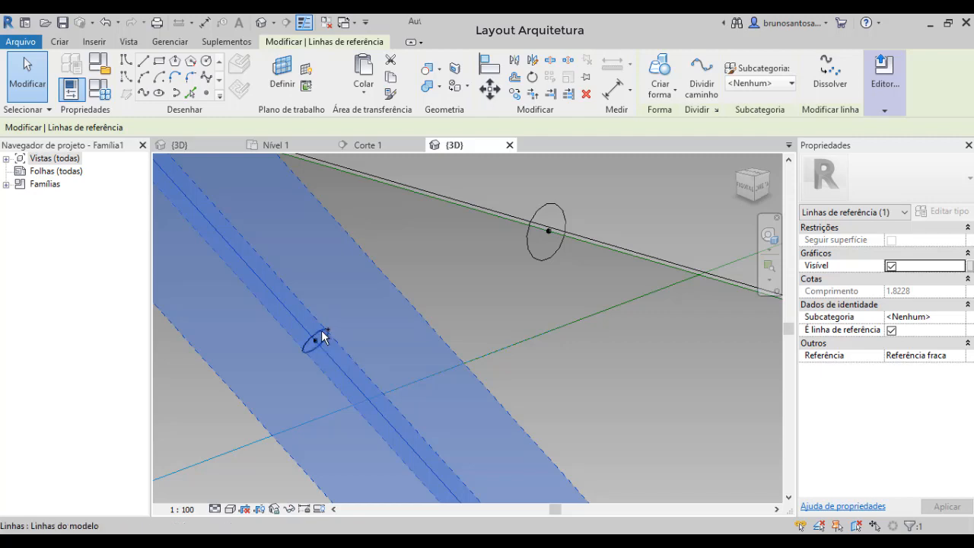
left_click(323, 337, "ctrl")
scroll(339, 358, "down", 3)
scroll(323, 328, "up", 2)
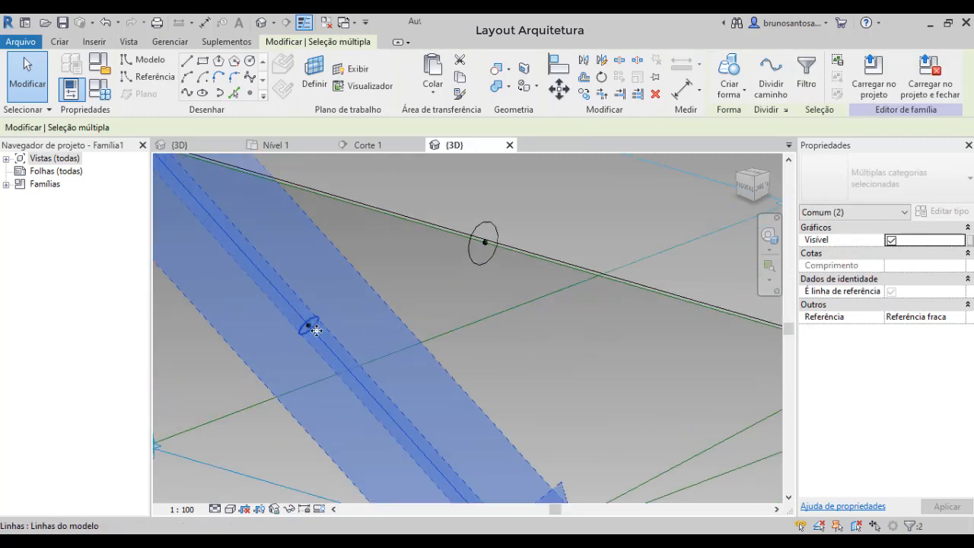
scroll(426, 385, "down", 3)
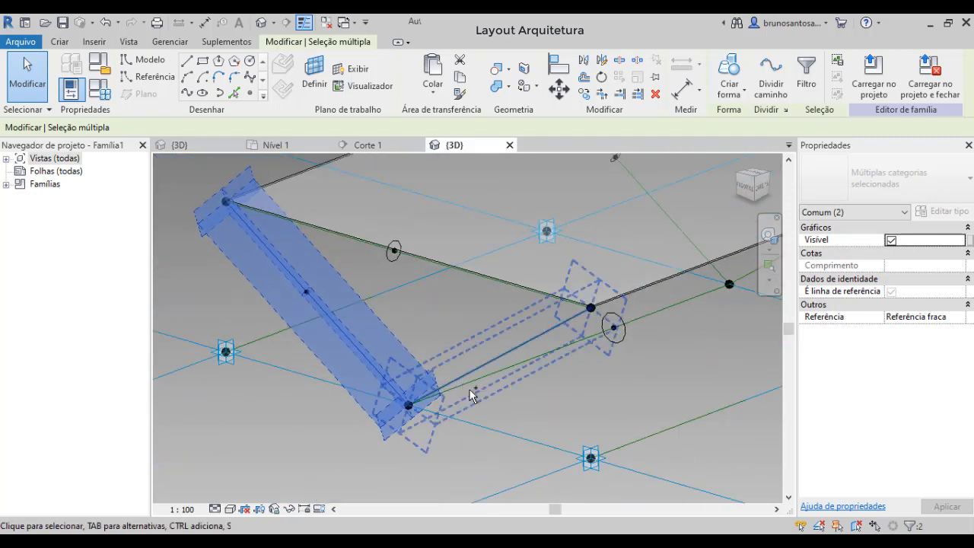
middle_click_drag(521, 364, 639, 401, "shift")
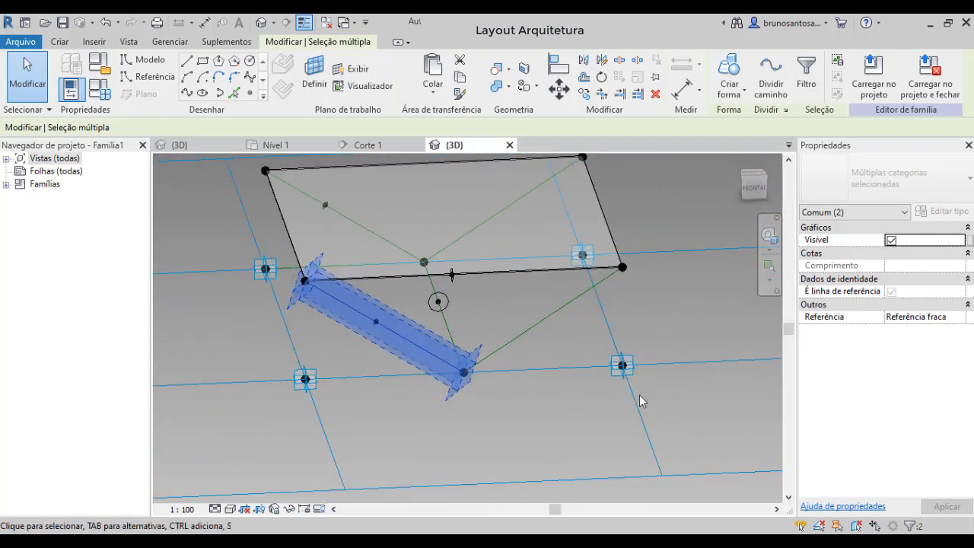
left_click(556, 310, "ctrl")
middle_click_drag(555, 312, 465, 368, "shift")
scroll(464, 369, "up", 2)
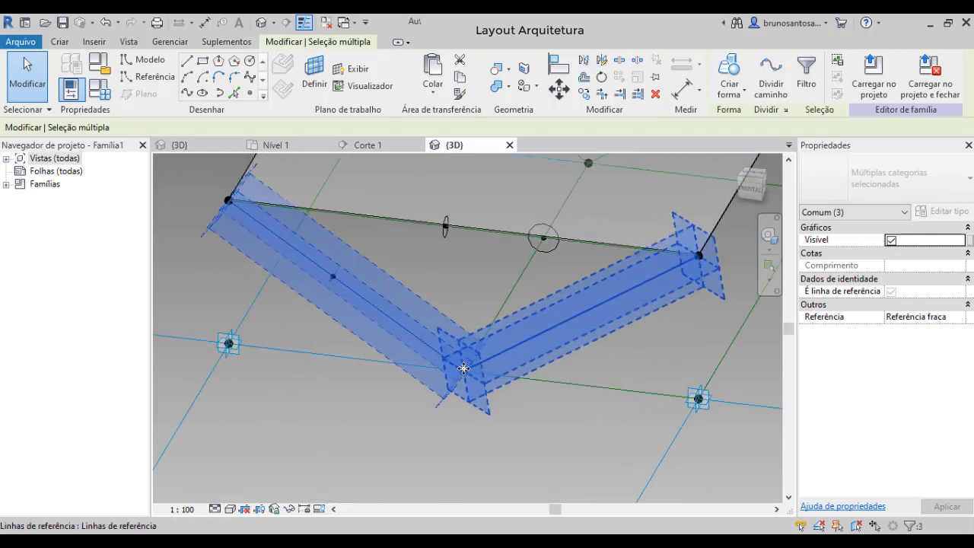
left_click(728, 72)
Create a solid tubular form from the small circle on the rear diagonal, following both rear diagonal reference lines
middle_click_drag(462, 404, 494, 408, "shift")
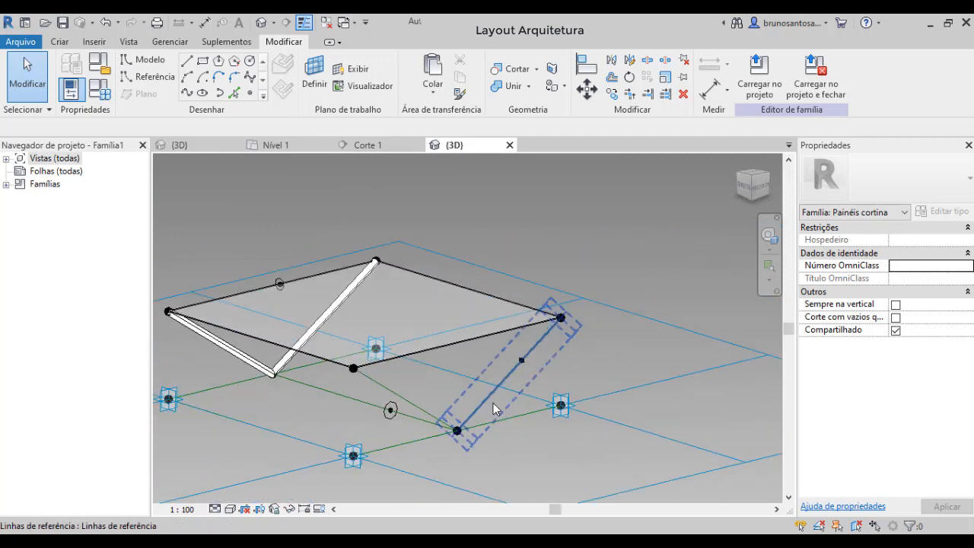
scroll(510, 385, "up", 3)
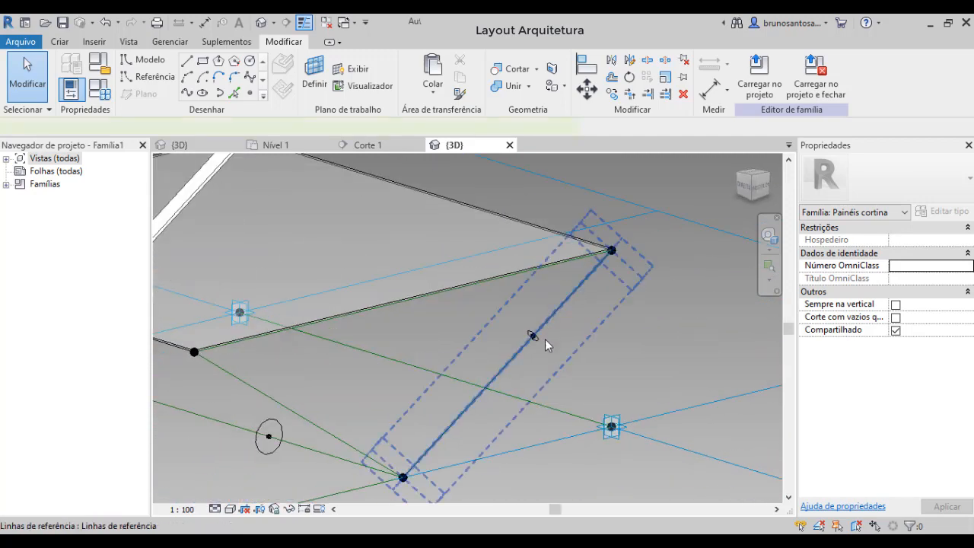
left_click(545, 338)
scroll(538, 329, "up", 3)
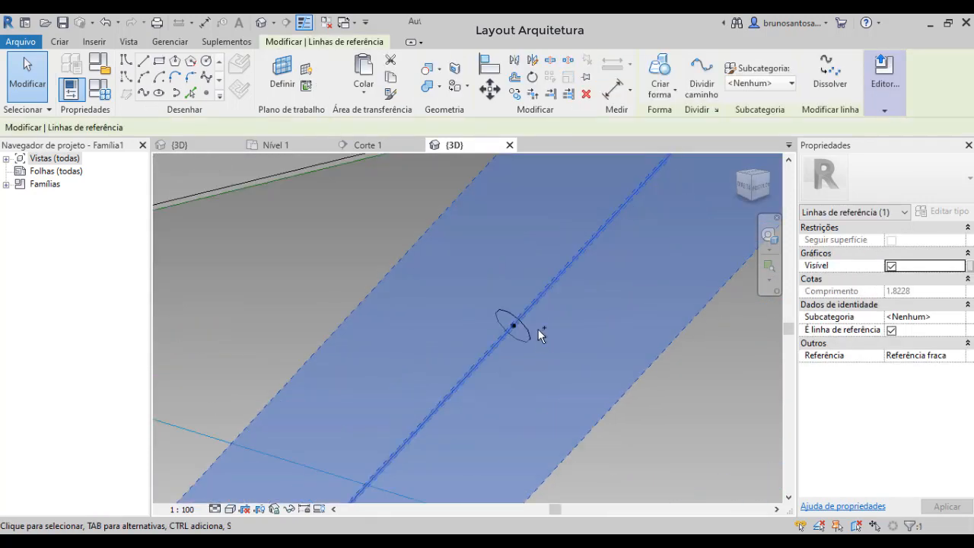
left_click(506, 308, "ctrl")
scroll(506, 313, "down", 4)
middle_click_drag(509, 320, 429, 320, "shift")
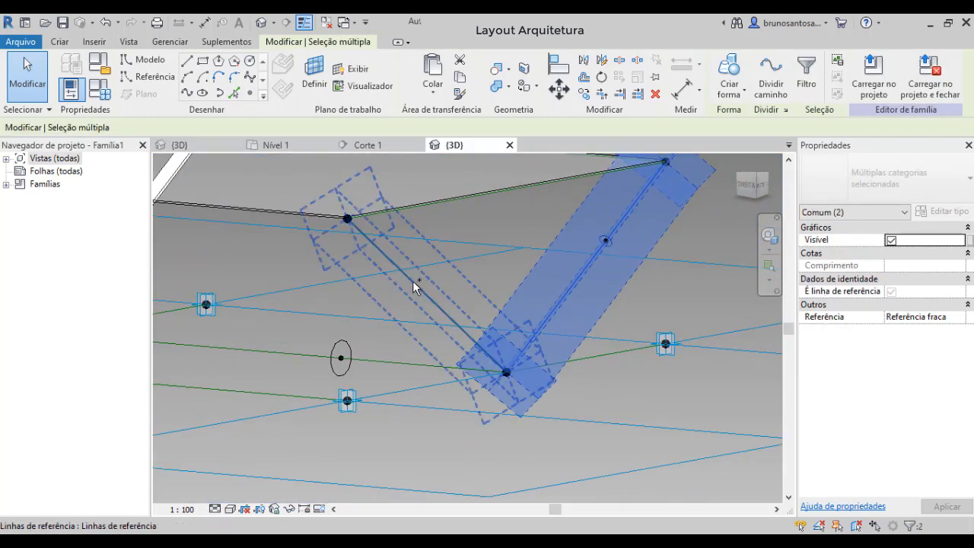
left_click(412, 281, "ctrl")
middle_click_drag(550, 276, 552, 219, "shift")
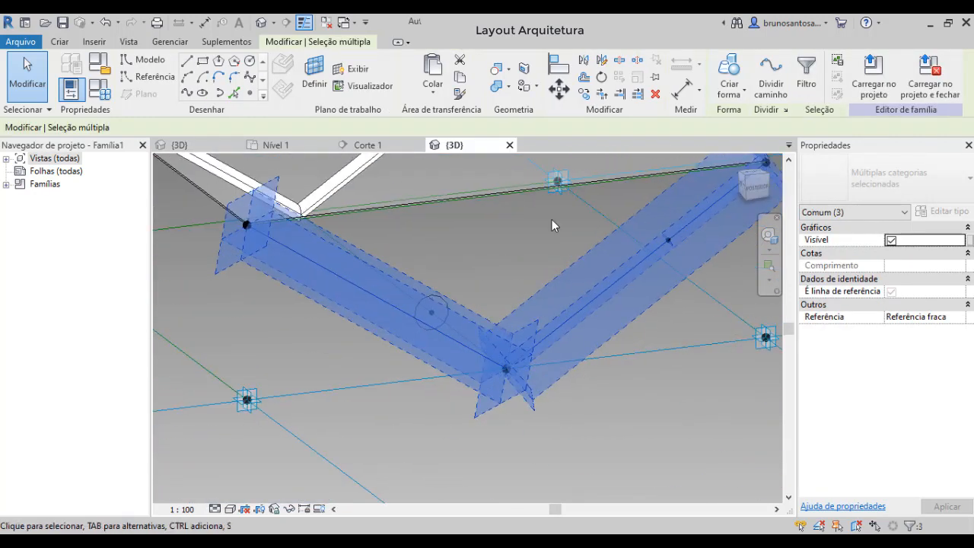
left_click(728, 66)
Create a solid tubular form from the circle on the line joining the base midpoints, following that reference line
scroll(436, 418, "down", 2)
middle_click_drag(366, 404, 441, 383, "shift")
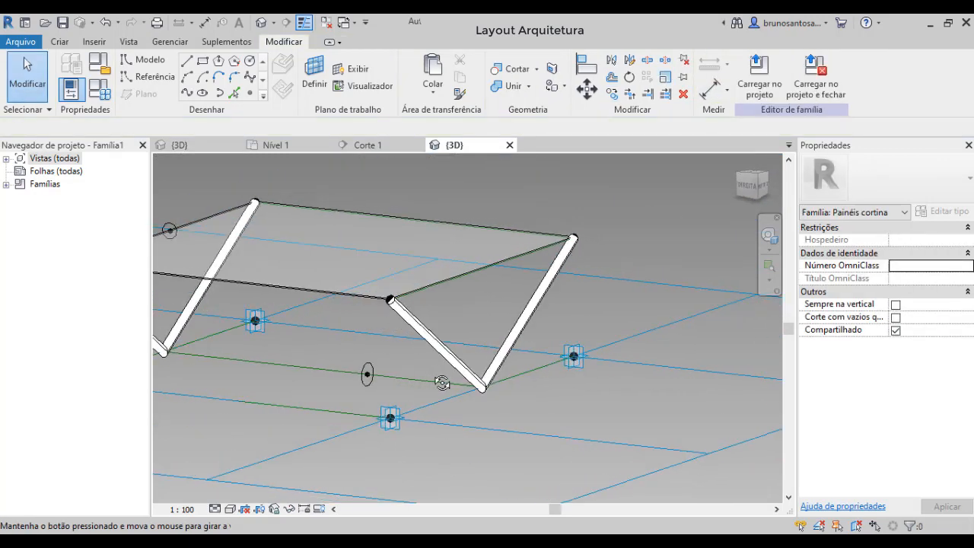
scroll(341, 381, "up", 3)
left_click(355, 381)
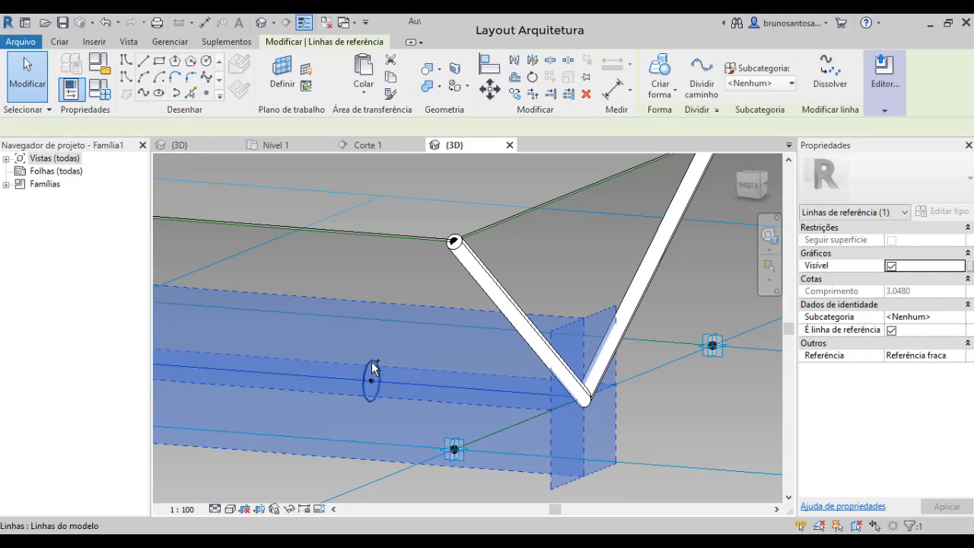
left_click(373, 370, "ctrl")
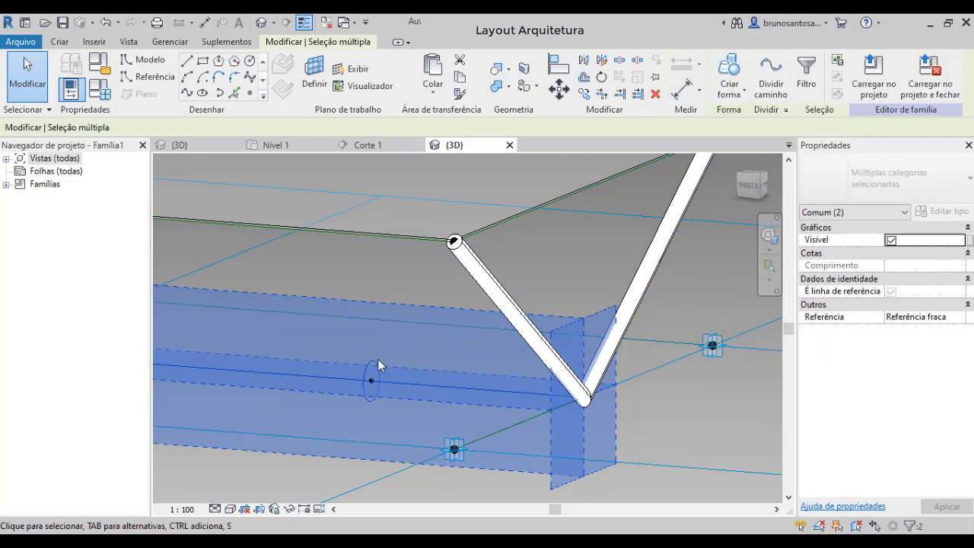
left_click(731, 80)
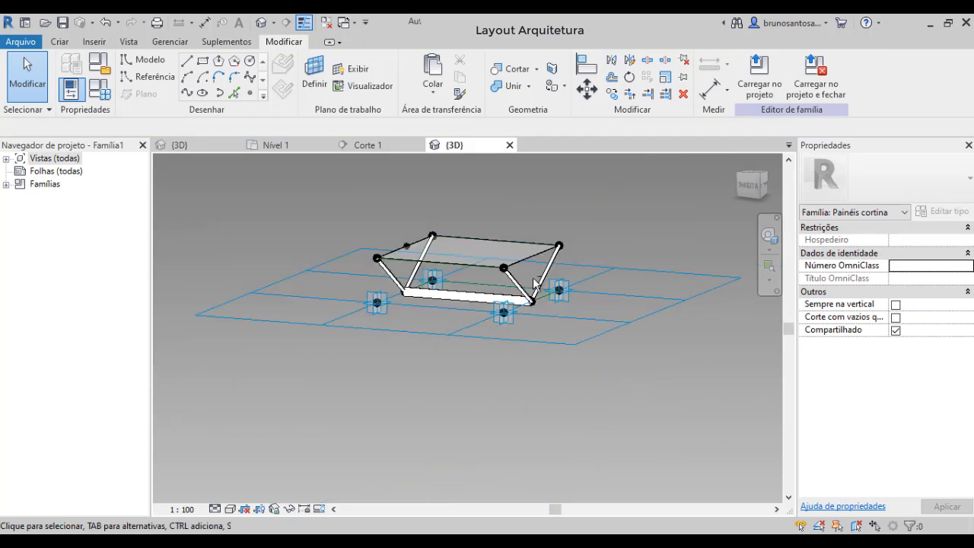
middle_click_drag(502, 327, 528, 343, "shift")
scroll(435, 231, "up", 5)
middle_click_drag(441, 235, 621, 253, "shift")
middle_click_drag(452, 381, 476, 272)
scroll(400, 343, "up", 3)
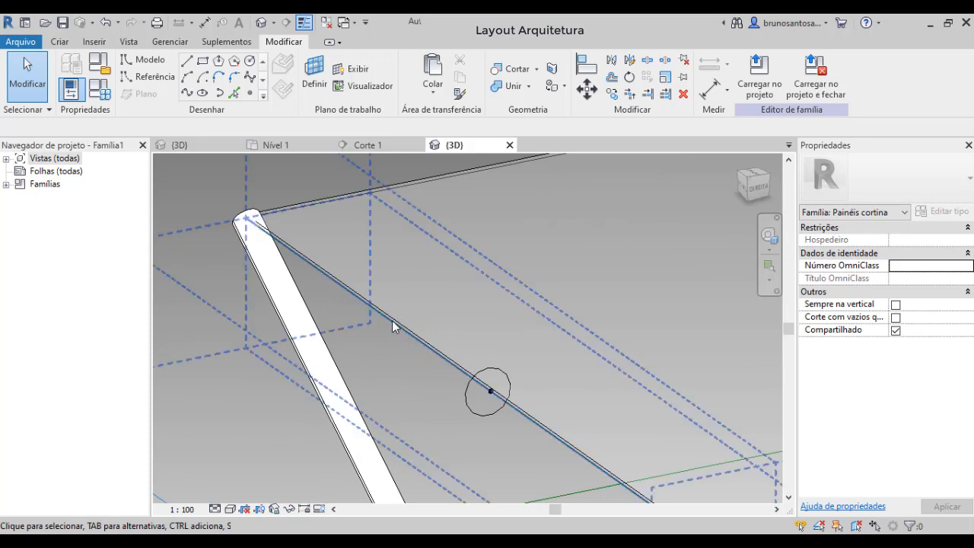
scroll(389, 325, "up", 2)
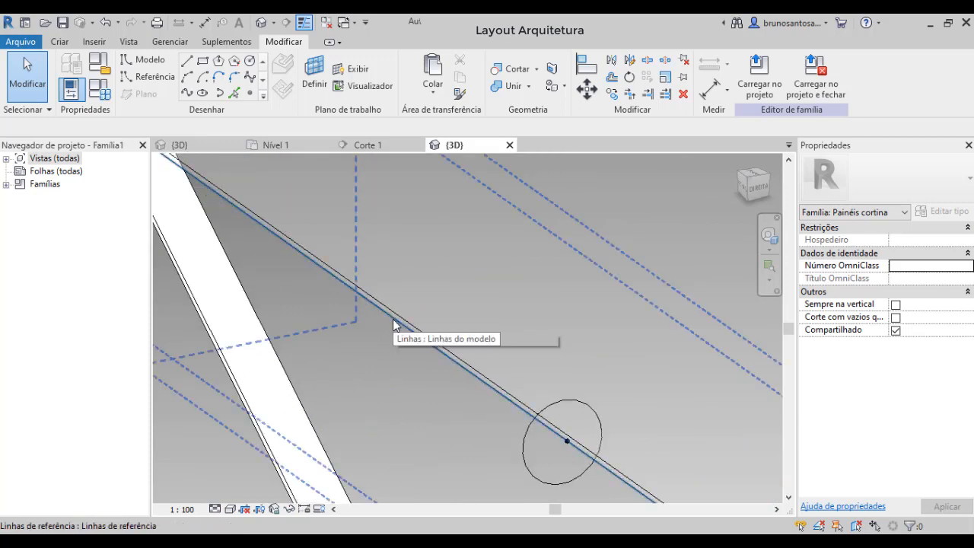
scroll(393, 319, "down", 1)
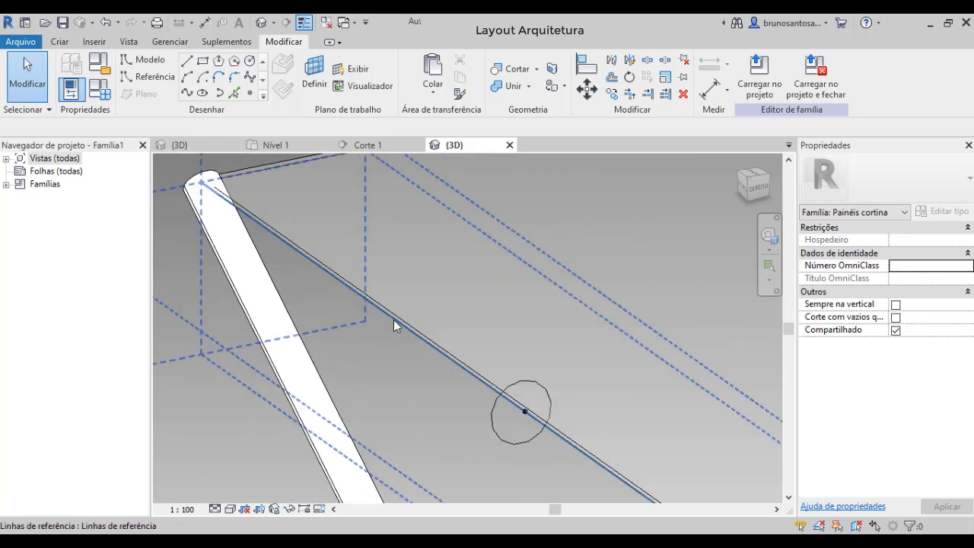
key("Tab")
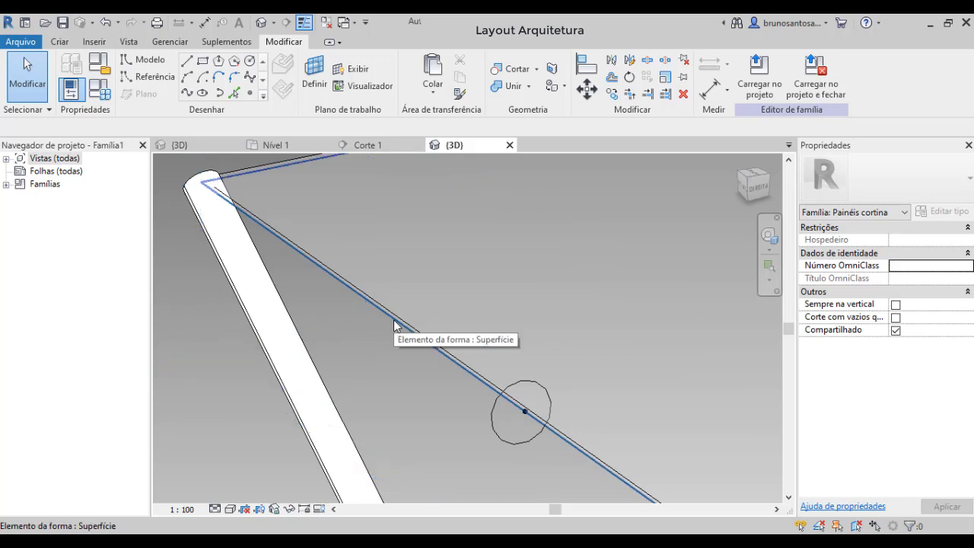
left_click(394, 320)
scroll(406, 338, "down", 4)
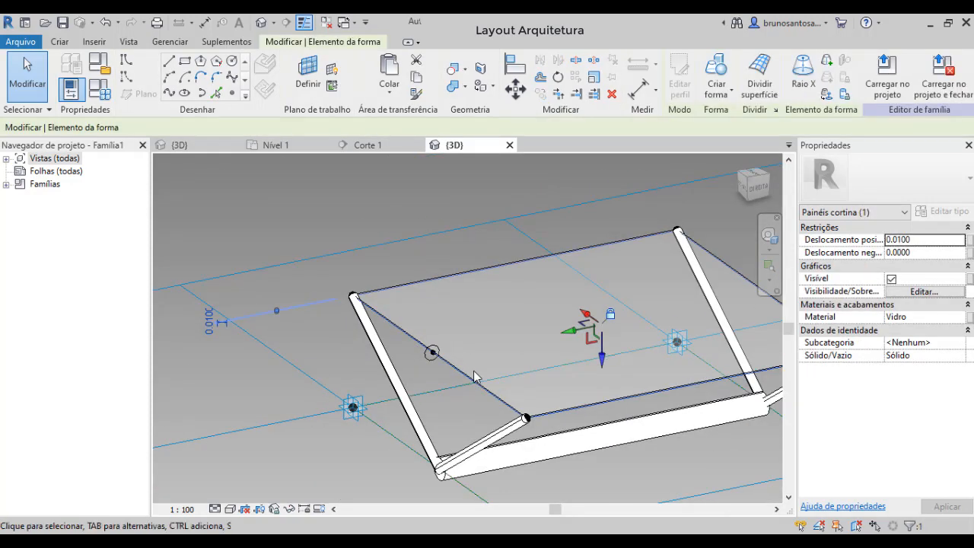
scroll(414, 384, "up", 4)
key("Escape")
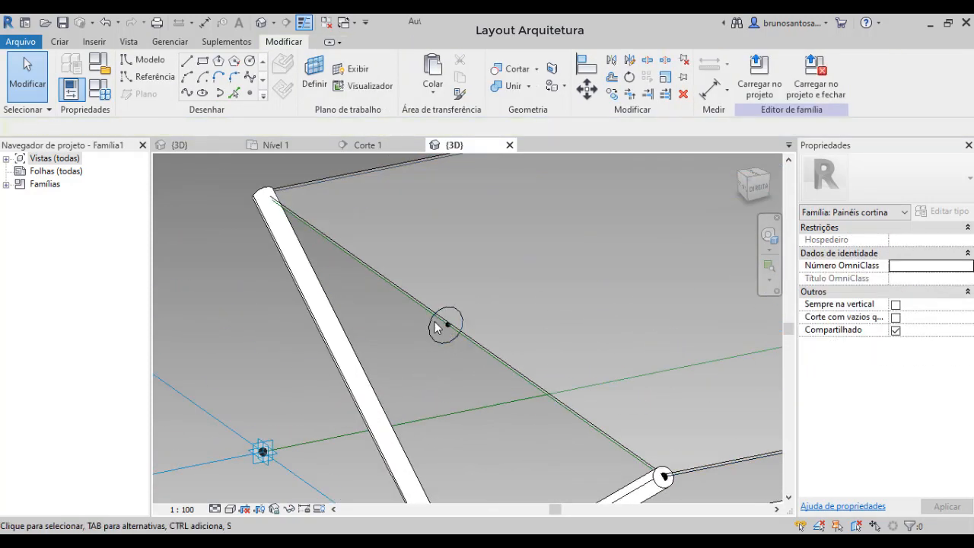
Create a solid tubular frame around the raised panel from the circle on its front edge, following all four edge reference lines
scroll(424, 313, "up", 4)
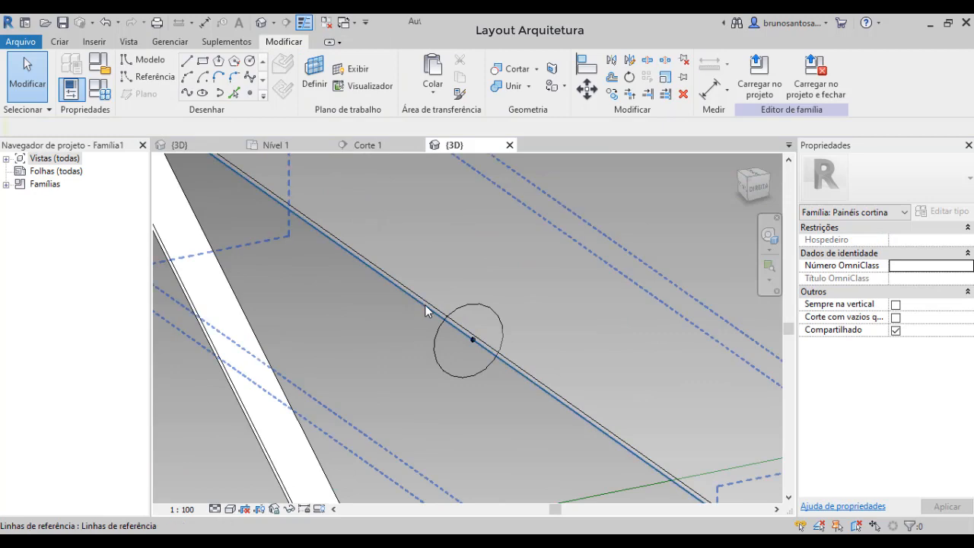
key("Tab")
key("Tab")
key("Tab")
key("Tab")
key("Tab")
key("Tab")
left_click(424, 308)
scroll(444, 337, "down", 4)
middle_click_drag(493, 346, 356, 285)
scroll(357, 286, "down", 2)
scroll(374, 315, "up", 4)
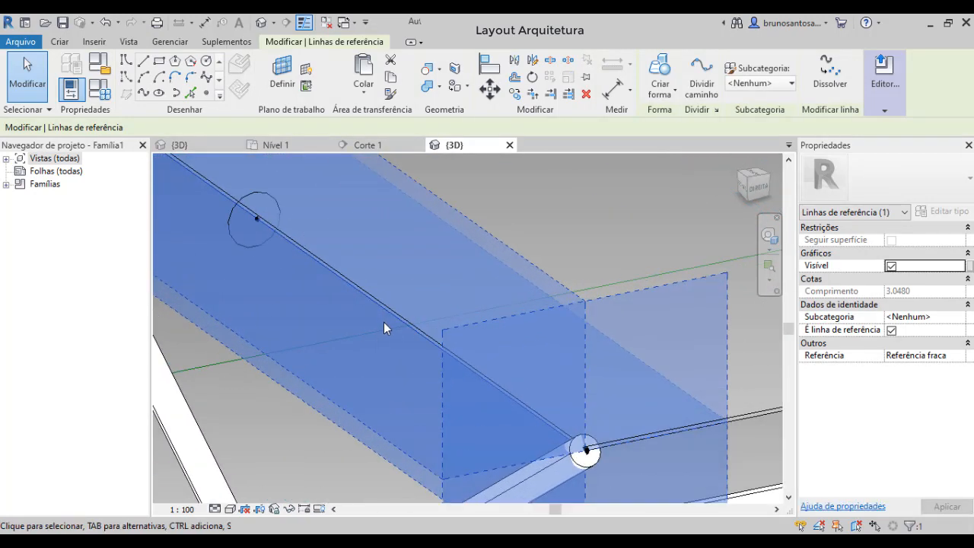
scroll(403, 319, "down", 4)
middle_click_drag(605, 377, 494, 357)
scroll(494, 356, "up", 4)
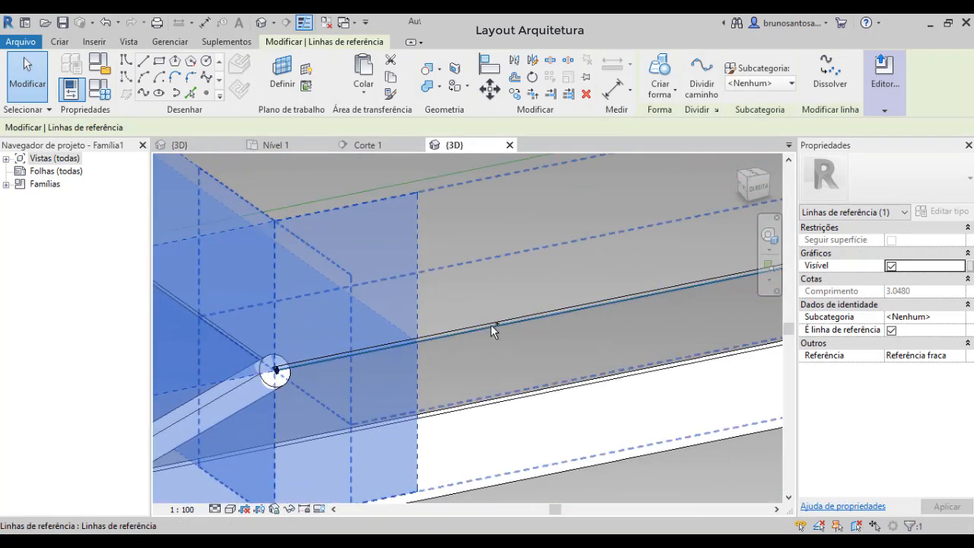
left_click(491, 325, "ctrl")
scroll(490, 325, "down", 3)
scroll(474, 324, "up", 4)
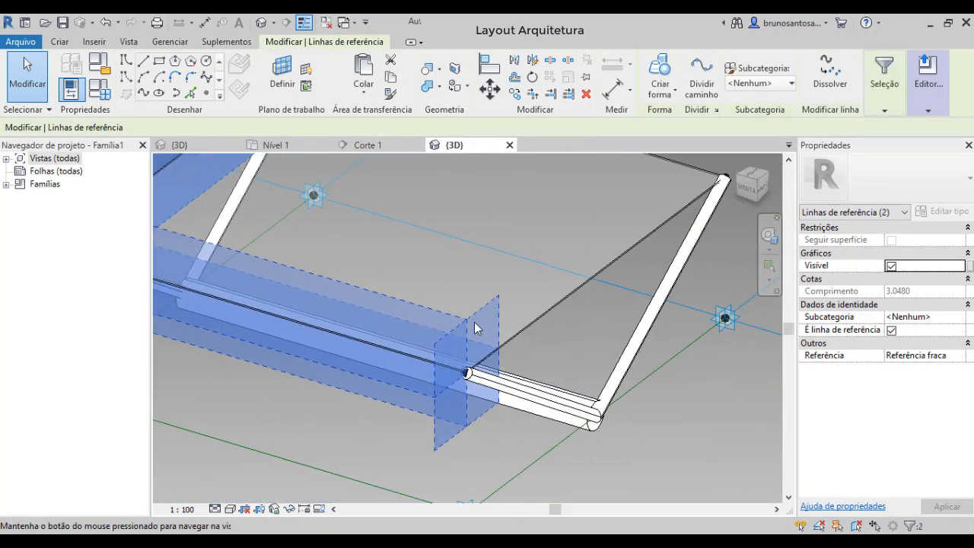
scroll(513, 334, "up", 3)
left_click(527, 333, "ctrl")
scroll(530, 333, "down", 4)
middle_click_drag(573, 343, 466, 395)
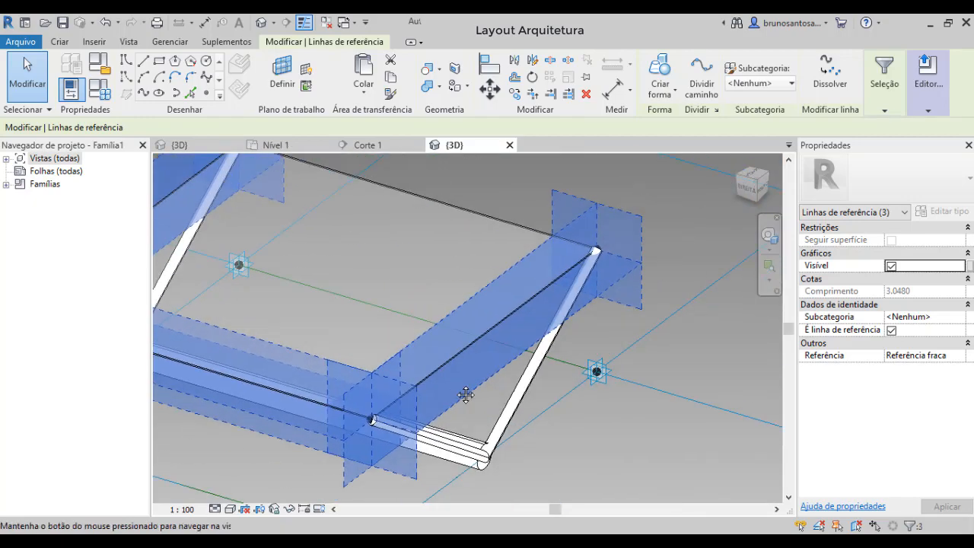
scroll(466, 395, "up", 4)
scroll(463, 396, "down", 4)
scroll(460, 399, "up", 3)
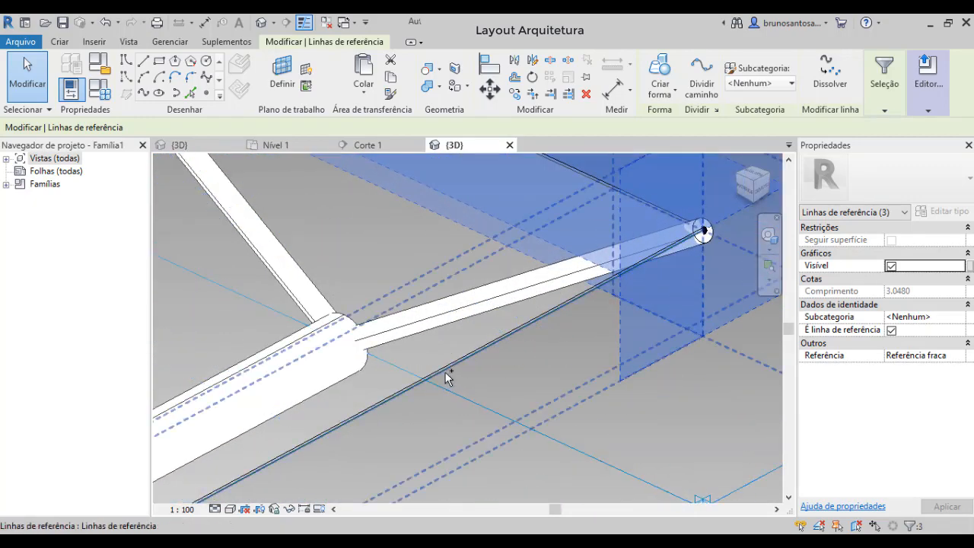
left_click(445, 372, "ctrl")
scroll(445, 372, "down", 6)
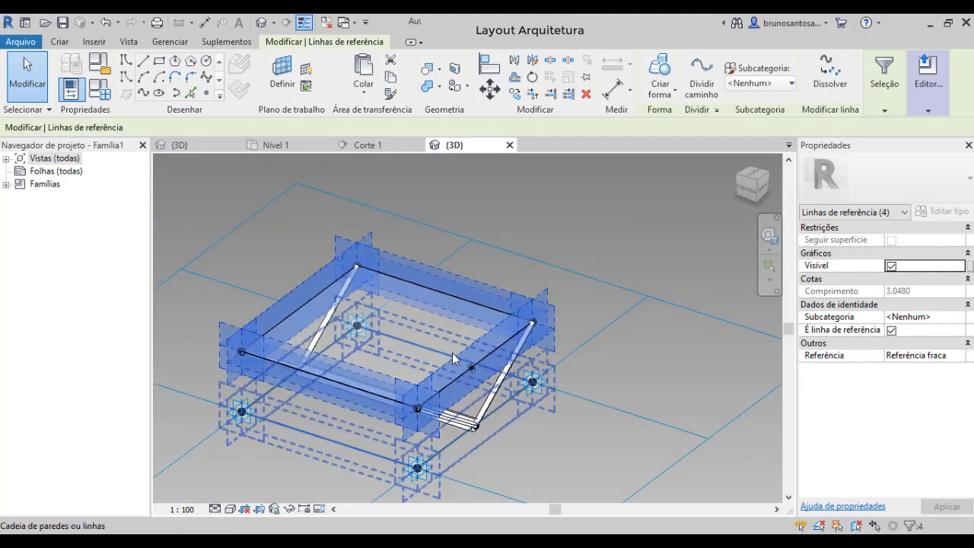
scroll(464, 362, "up", 6)
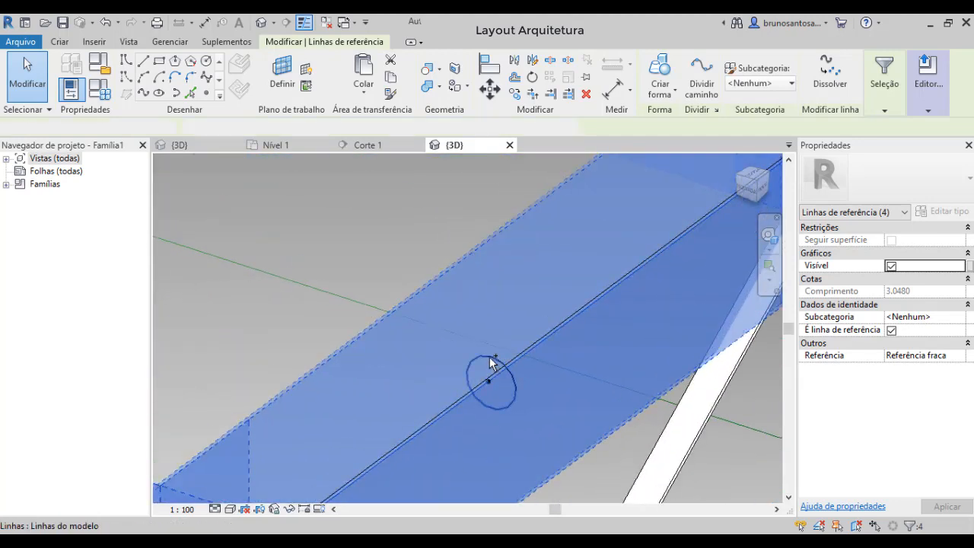
left_click(489, 358, "ctrl")
scroll(492, 355, "down", 2)
middle_click_drag(496, 345, 462, 276)
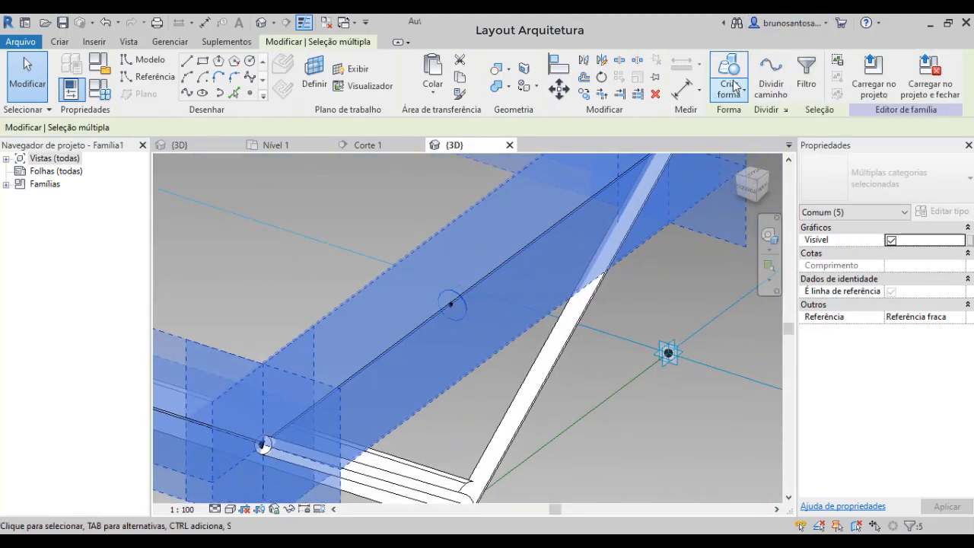
scroll(568, 372, "down", 5)
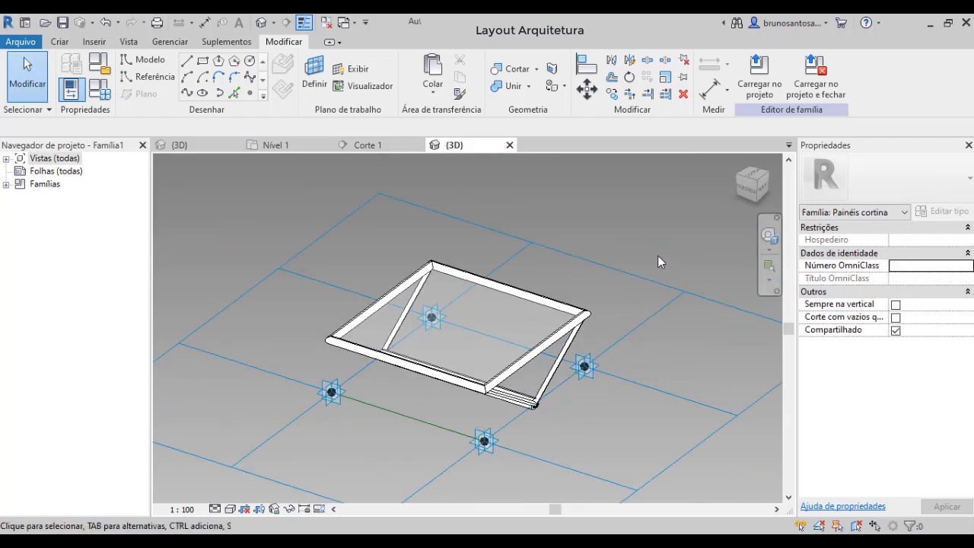
Examine the tubular frame, diagonal supports and base tube of the panel from several angles
scroll(551, 361, "up", 1)
middle_click_drag(529, 368, 334, 384, "shift")
middle_click_drag(333, 443, 442, 323)
scroll(397, 379, "up", 1)
scroll(396, 385, "down", 2)
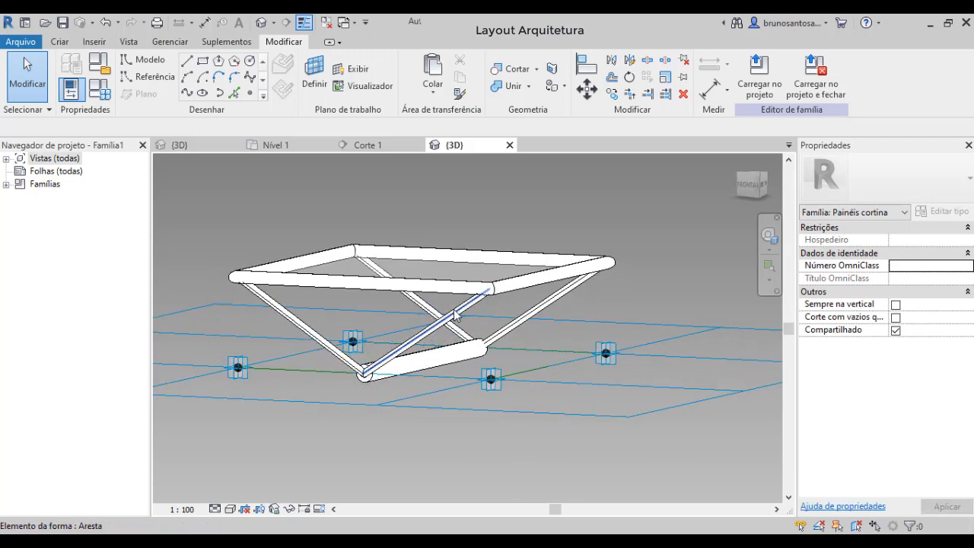
scroll(455, 313, "up", 2)
scroll(504, 335, "down", 3)
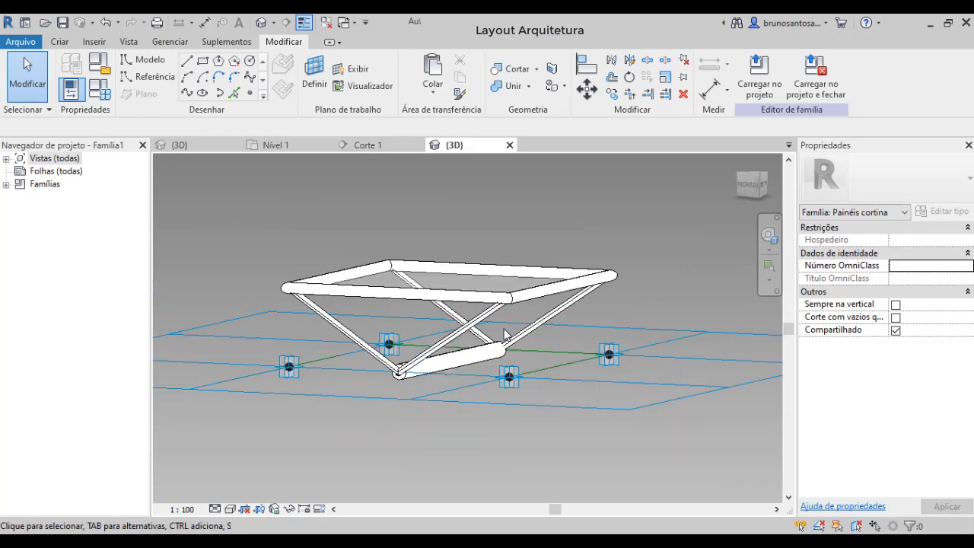
middle_click_drag(504, 334, 476, 373, "shift")
scroll(448, 335, "up", 3)
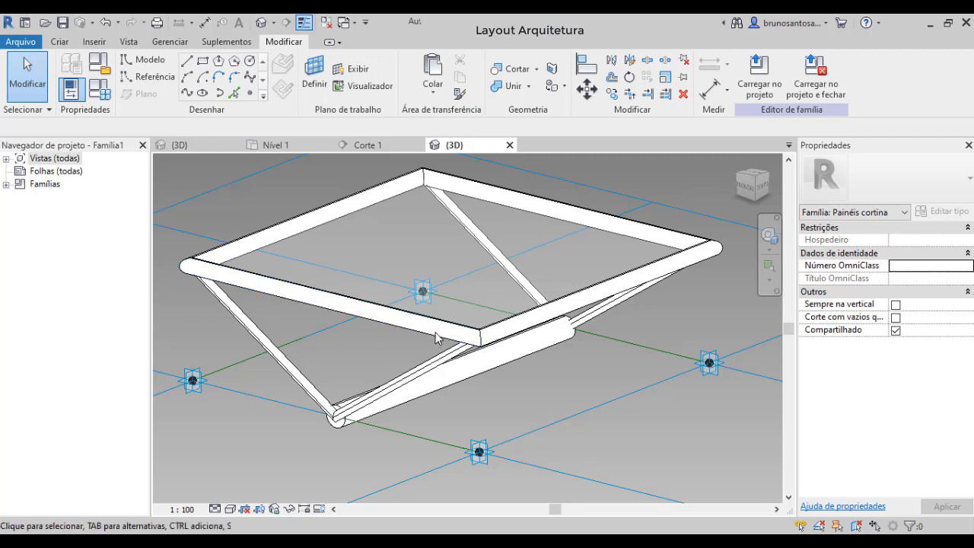
Select the raised frame, both pairs of diagonal supports and the base tube, and create a new material for them
key("Tab")
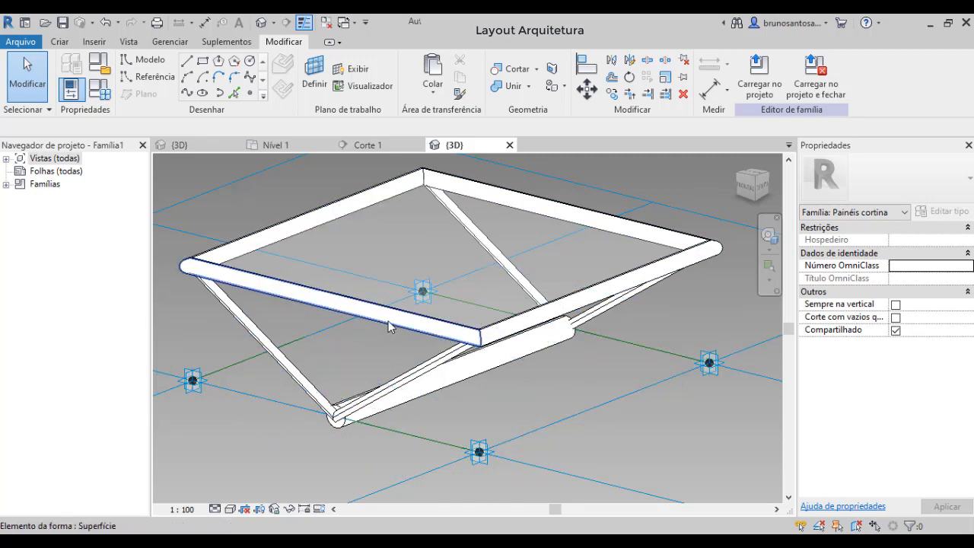
key("Tab")
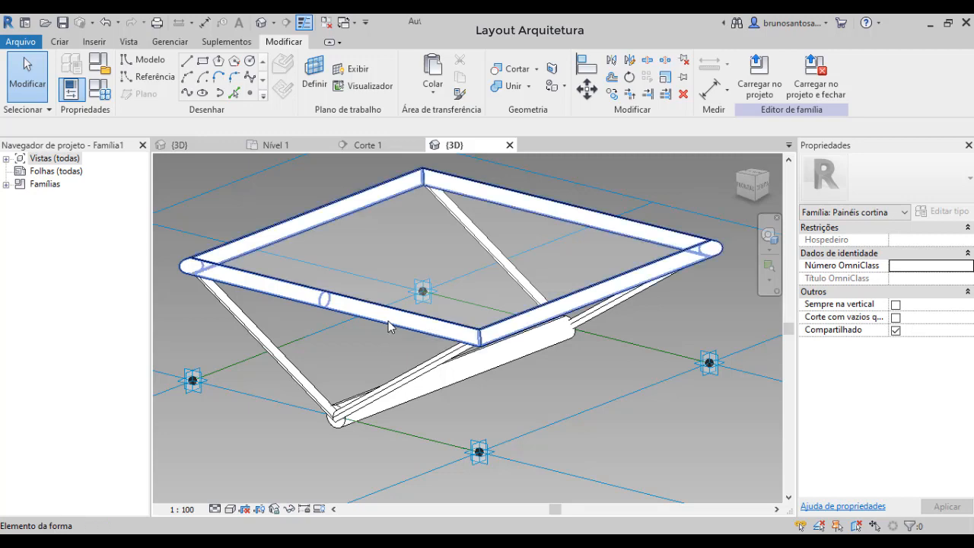
left_click(388, 320)
middle_click_drag(388, 321, 308, 304, "shift")
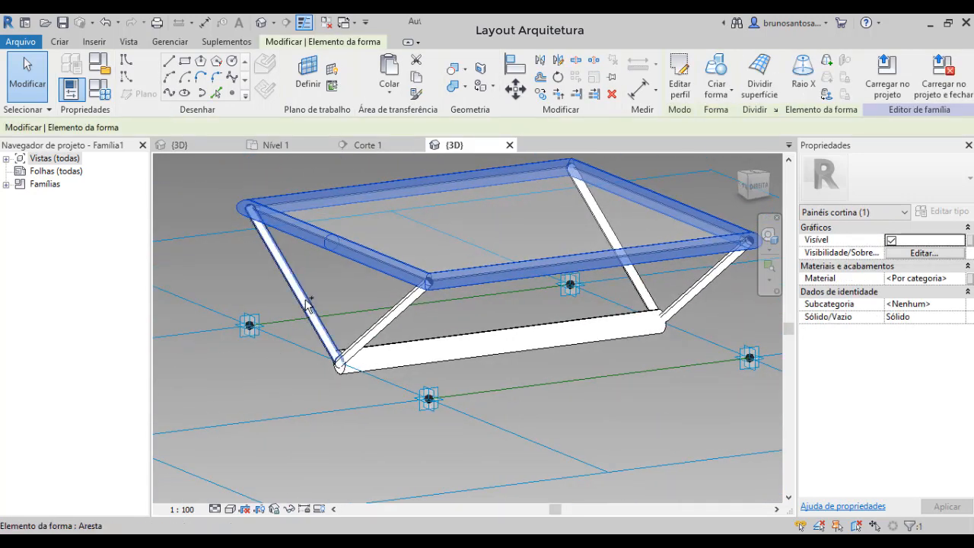
left_click(378, 335, "ctrl")
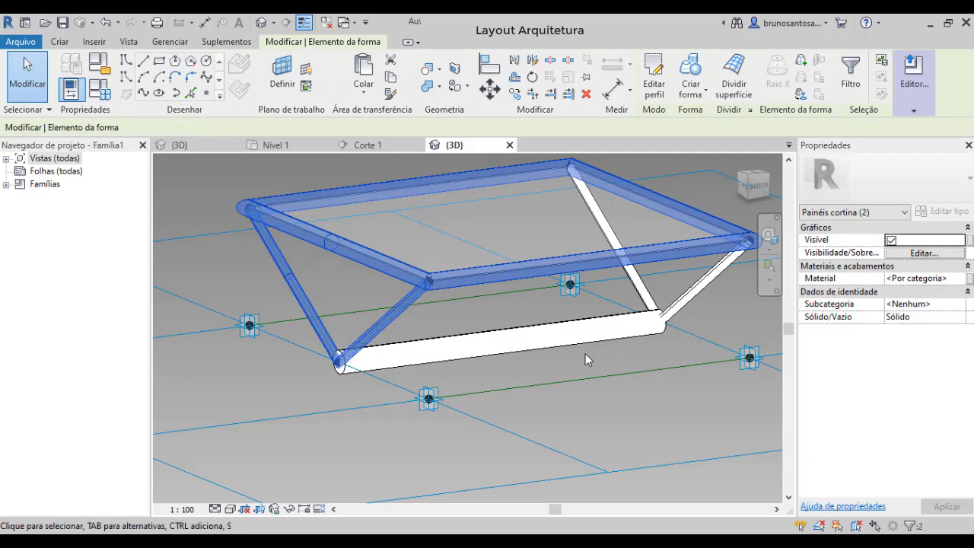
middle_click_drag(587, 354, 585, 312, "shift")
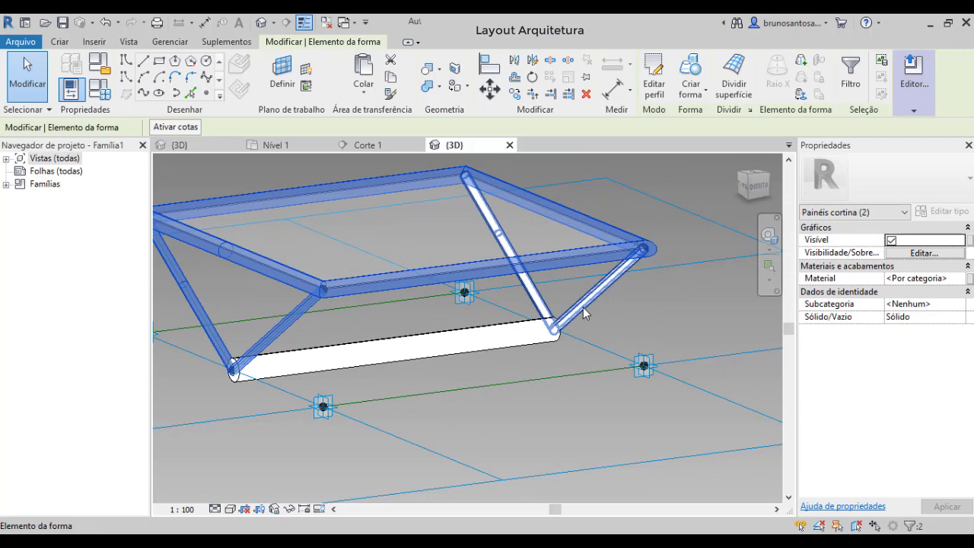
left_click(582, 311, "ctrl")
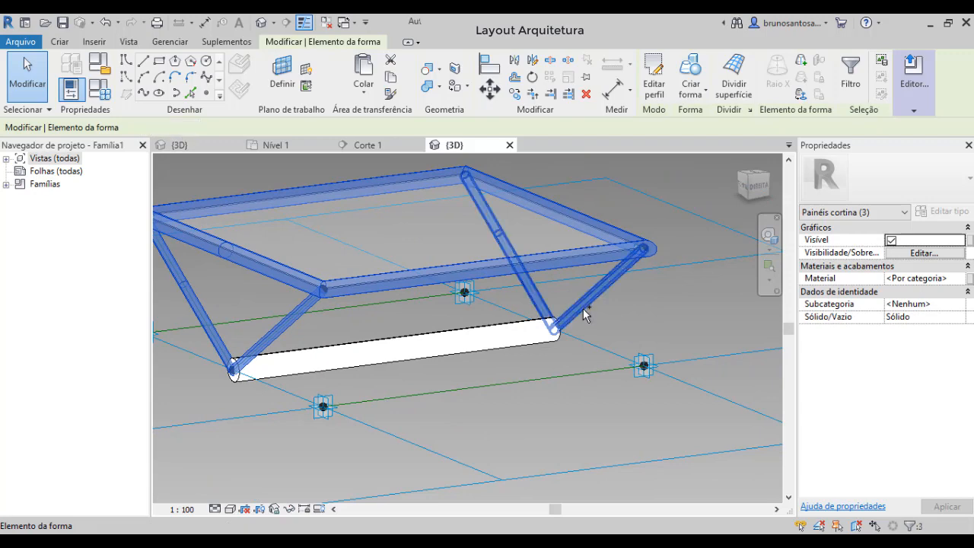
left_click(477, 350, "ctrl")
scroll(456, 373, "down", 3)
middle_click_drag(456, 375, 435, 374, "shift")
scroll(456, 358, "up", 3)
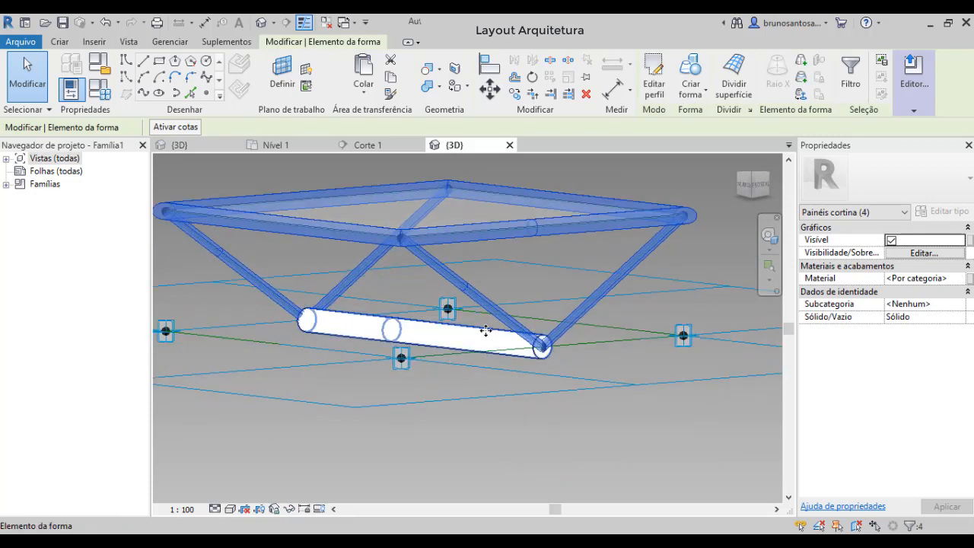
middle_click_drag(518, 358, 439, 346, "shift")
scroll(439, 347, "up", 2)
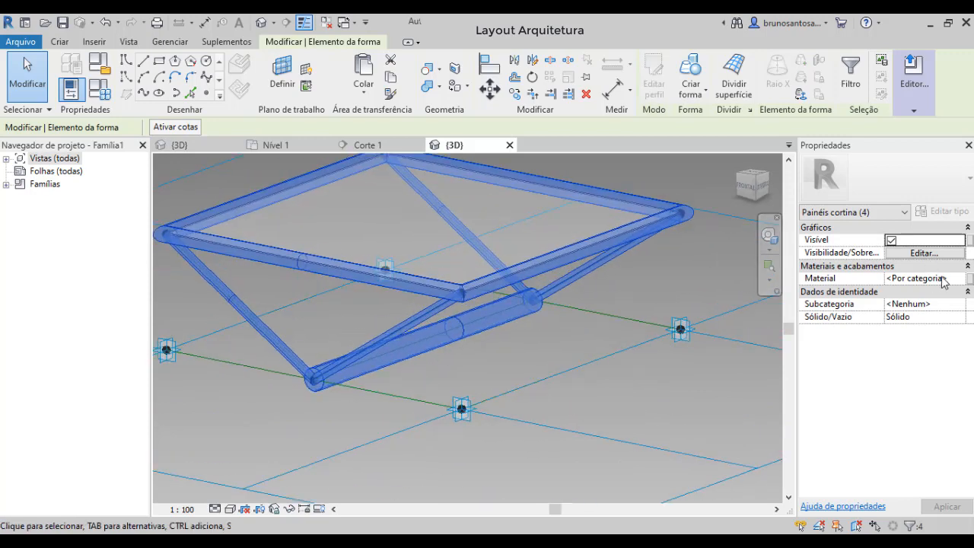
left_click(968, 279)
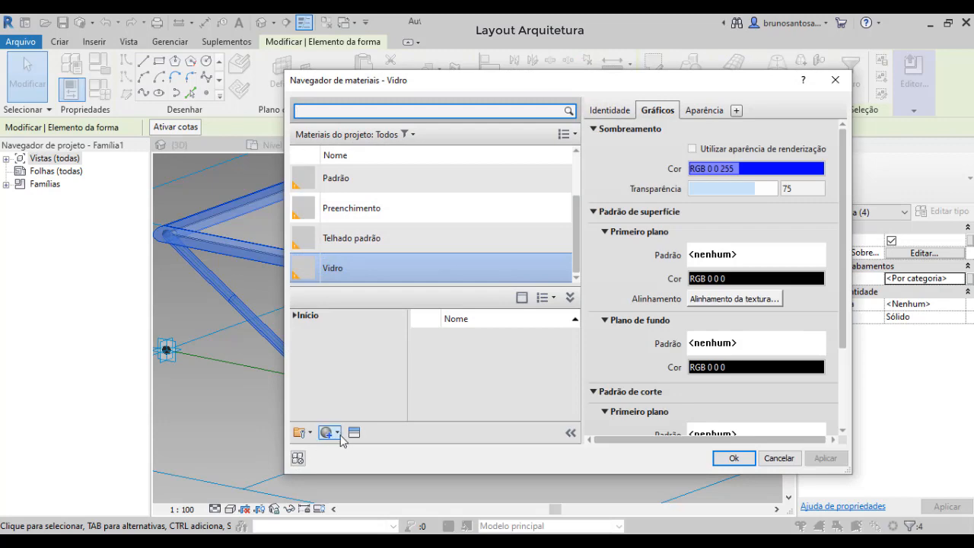
left_click(339, 435)
left_click(352, 444)
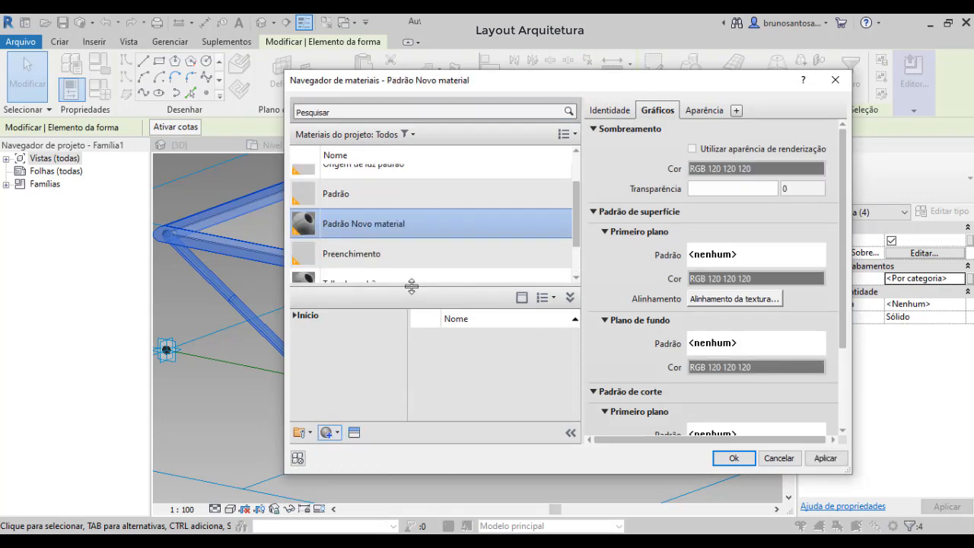
Give the new material the "Acessório de porta - Cromado-acetinado" appearance and assign it to the selected frame, supports and base tube
left_click(354, 432)
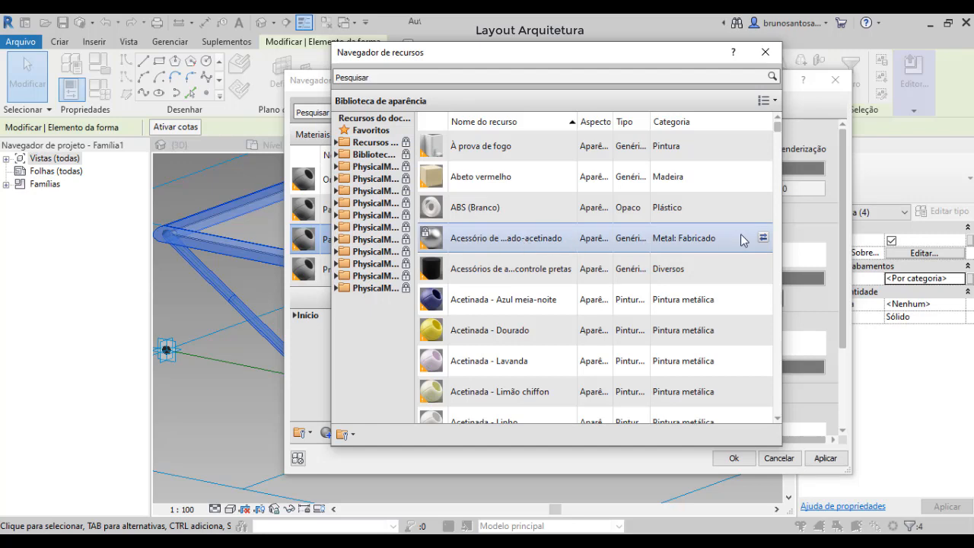
left_click(764, 241)
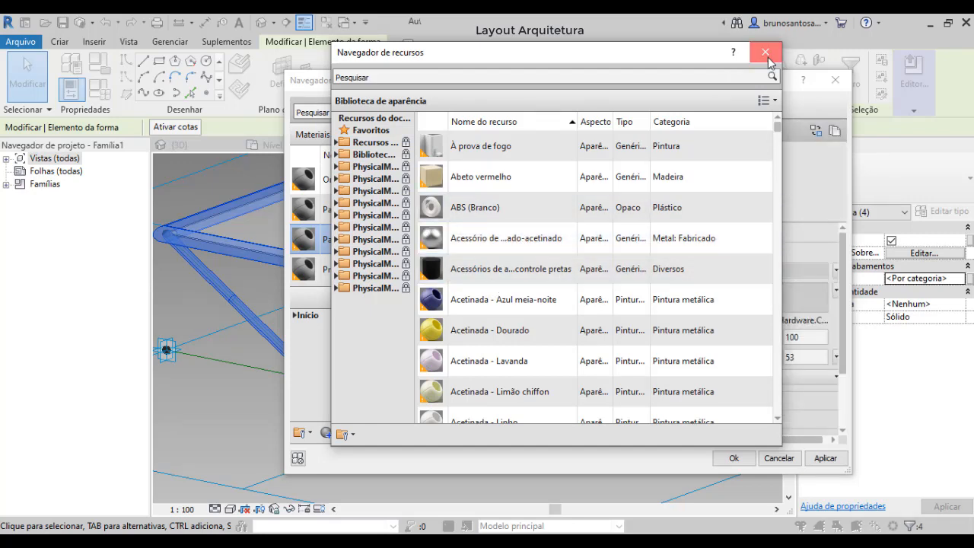
left_click(767, 55)
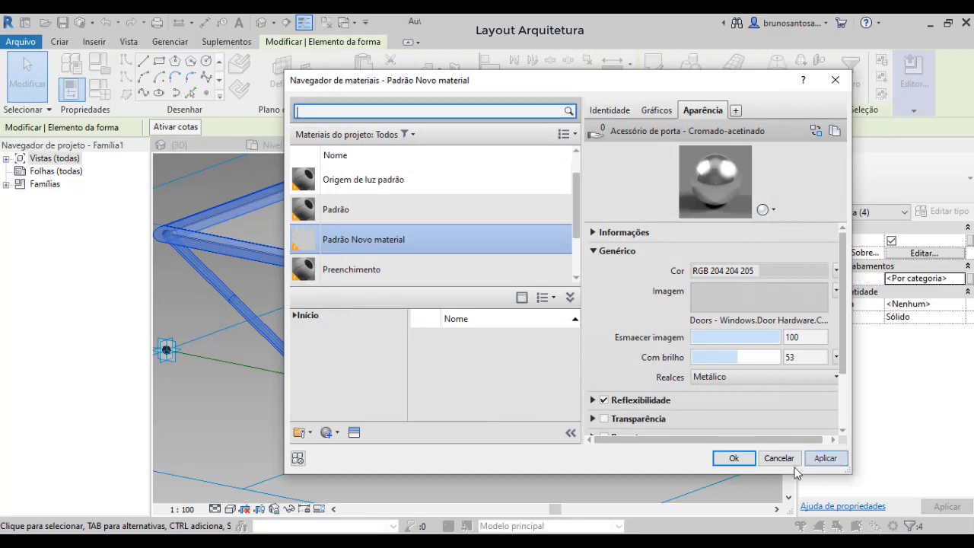
left_click(730, 458)
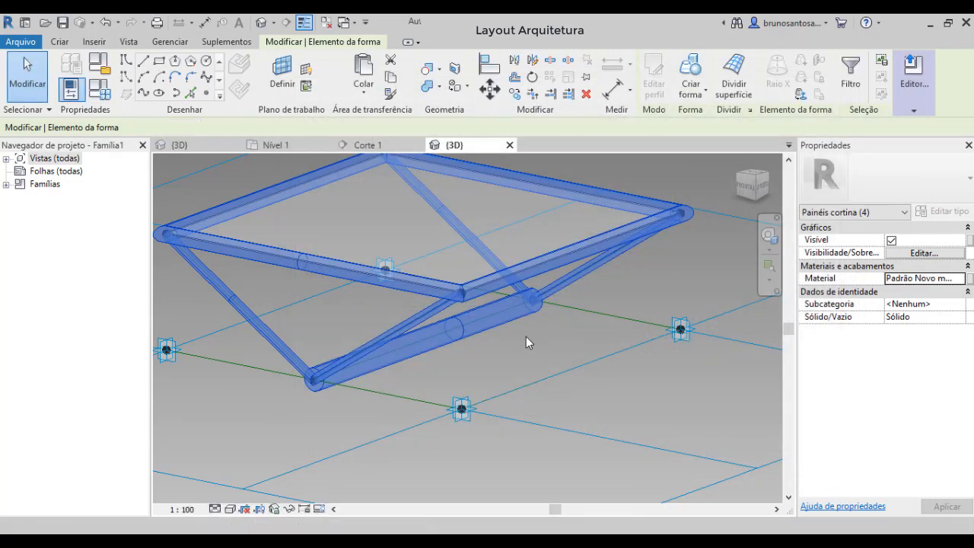
left_click(492, 363)
Display the panel family in the Realistic visual style and inspect the metal frame and supports
scroll(502, 371, "down", 3)
middle_click_drag(515, 380, 512, 318, "shift")
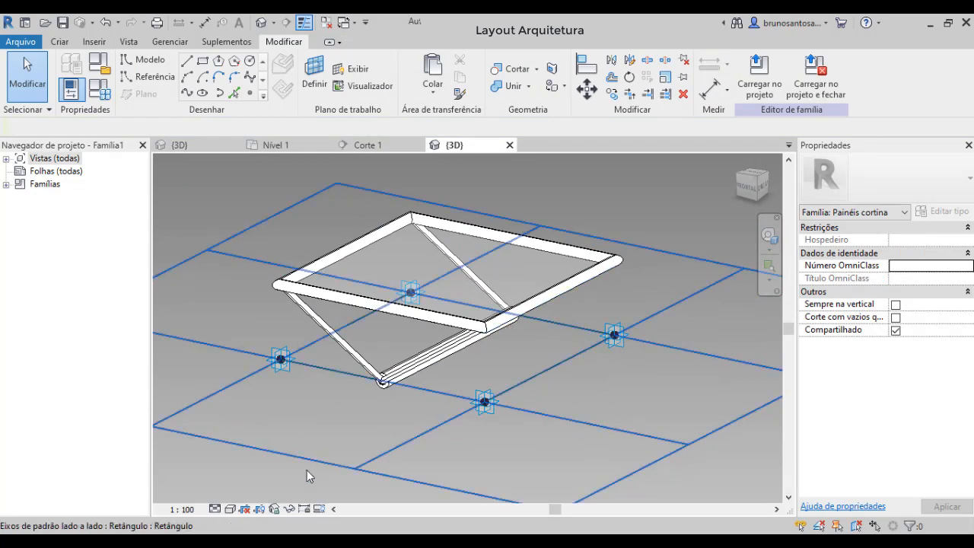
left_click(229, 508)
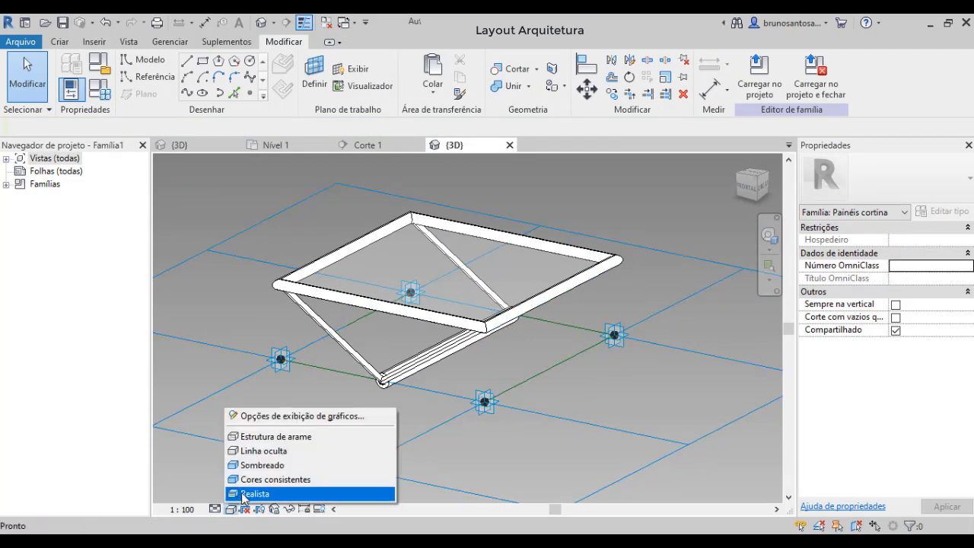
left_click(251, 492)
scroll(503, 351, "up", 3)
middle_click_drag(508, 342, 482, 331, "shift")
scroll(581, 335, "down", 2)
scroll(483, 331, "up", 2)
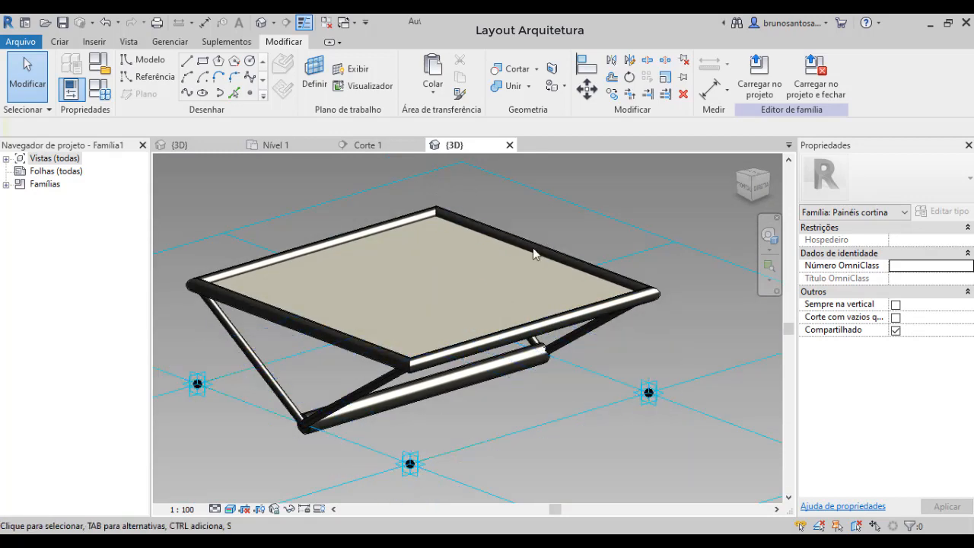
scroll(499, 318, "down", 2)
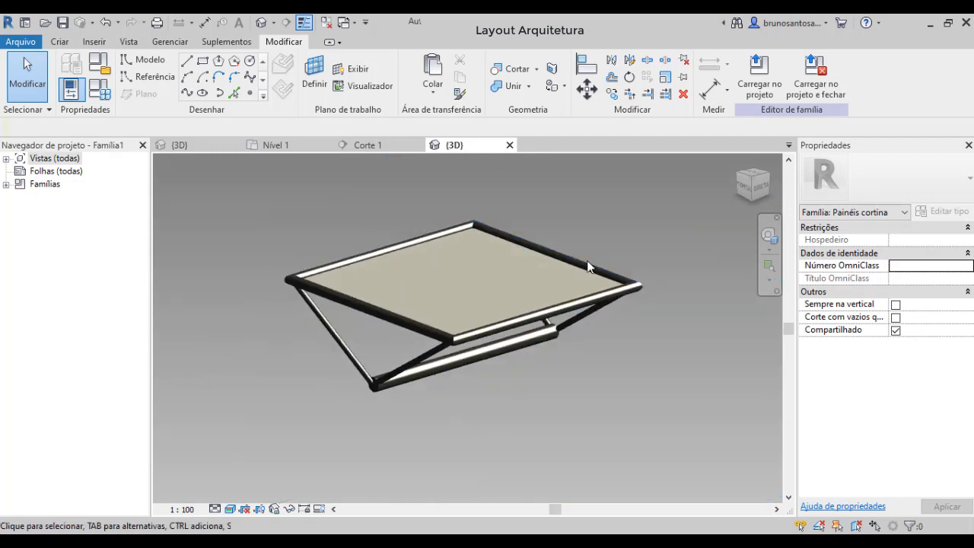
Load the panel family into the project and close it, saving it as PAINEL TRELIÇADO METALICO COM VIDRO in the TELHADO METALICO PARAMETRIZADO REVIT folder
left_click(820, 74)
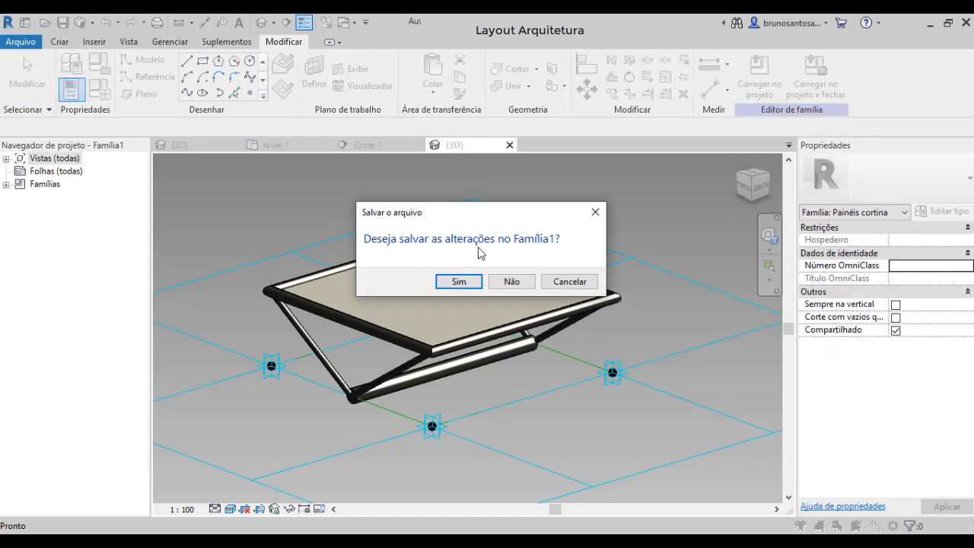
left_click(458, 282)
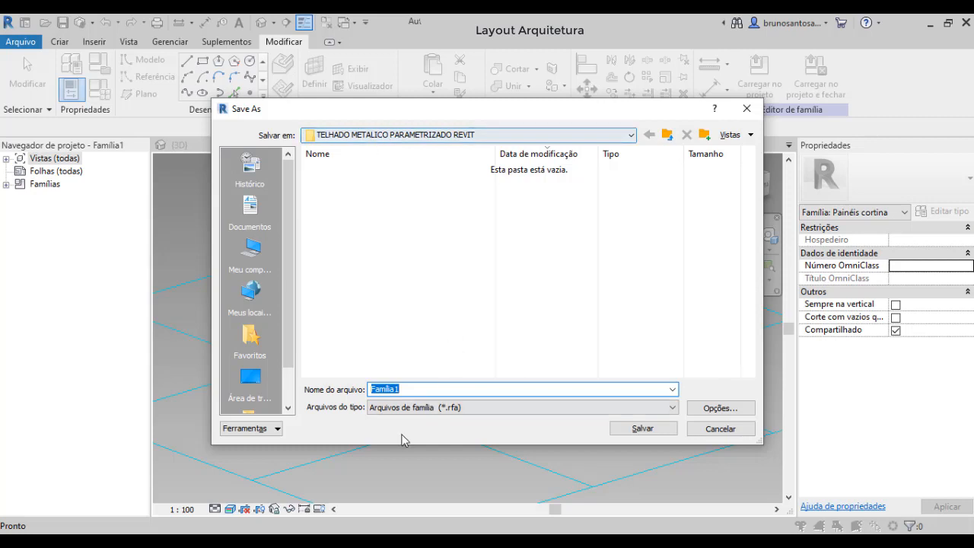
left_click(398, 388)
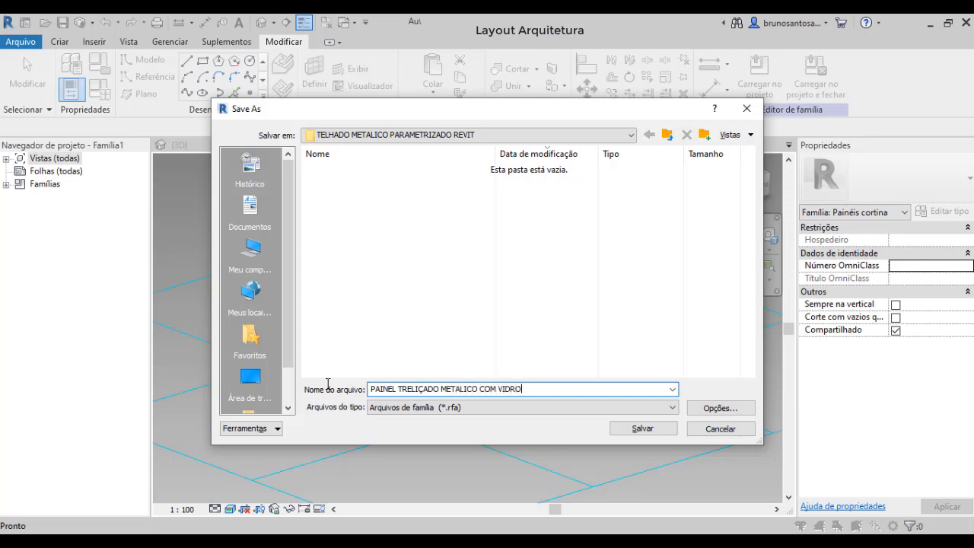
left_click(720, 408)
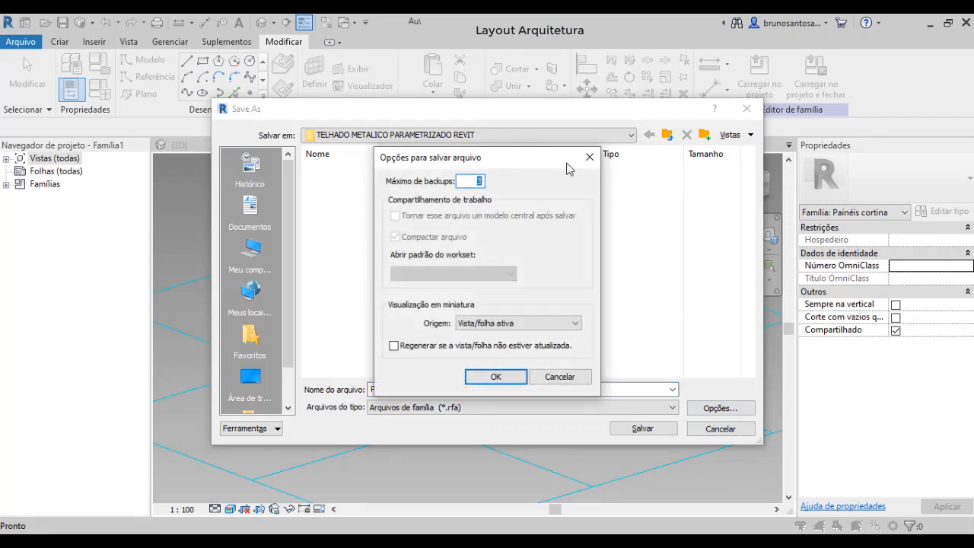
left_click(496, 377)
left_click(667, 431)
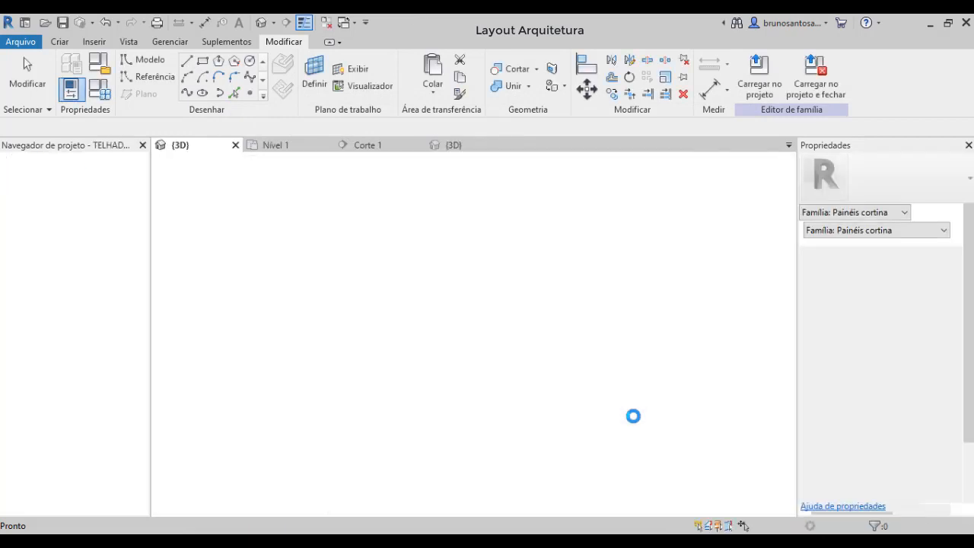
scroll(561, 400, "down", 2)
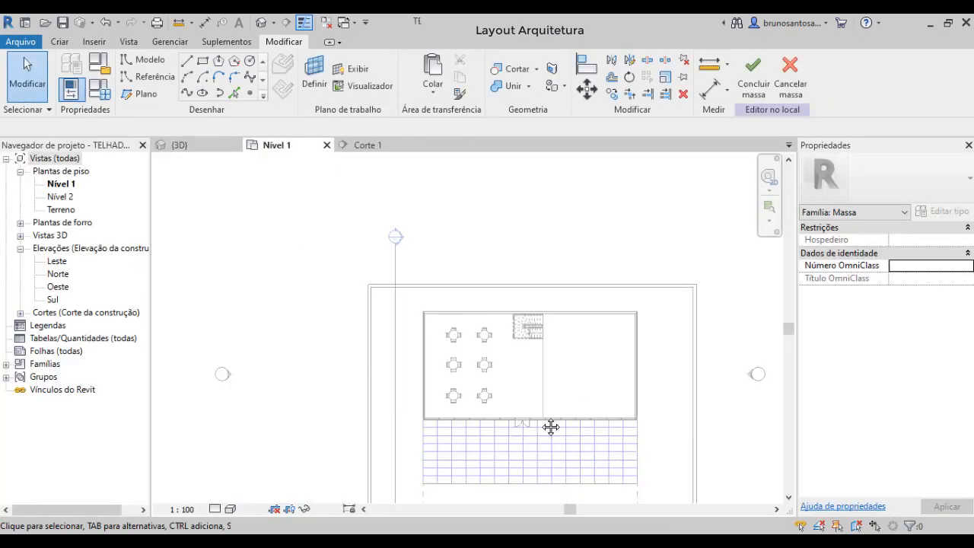
mouse_move(550, 426)
middle_mouse_down()
mouse_move(459, 354)
mouse_move(510, 349)
mouse_move(460, 321)
middle_mouse_up()
scroll(459, 355, "up", 1)
scroll(477, 351, "down", 1)
scroll(510, 349, "up", 1)
scroll(461, 322, "up", 1)
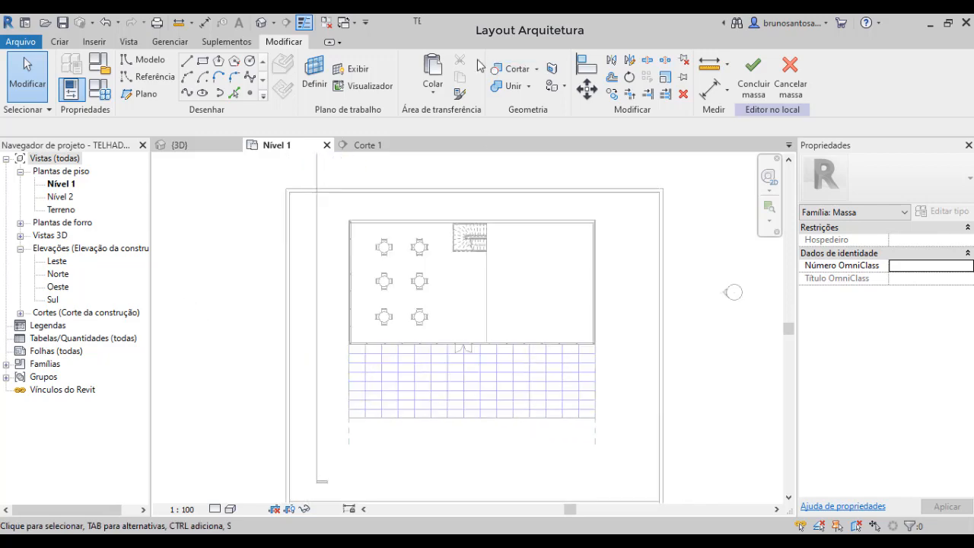
In the project's 3D view, apply the rectangular PAINEL TRELIÇADO METALICO COM VIDRO type to the curved roof's divided surface
left_click(219, 144)
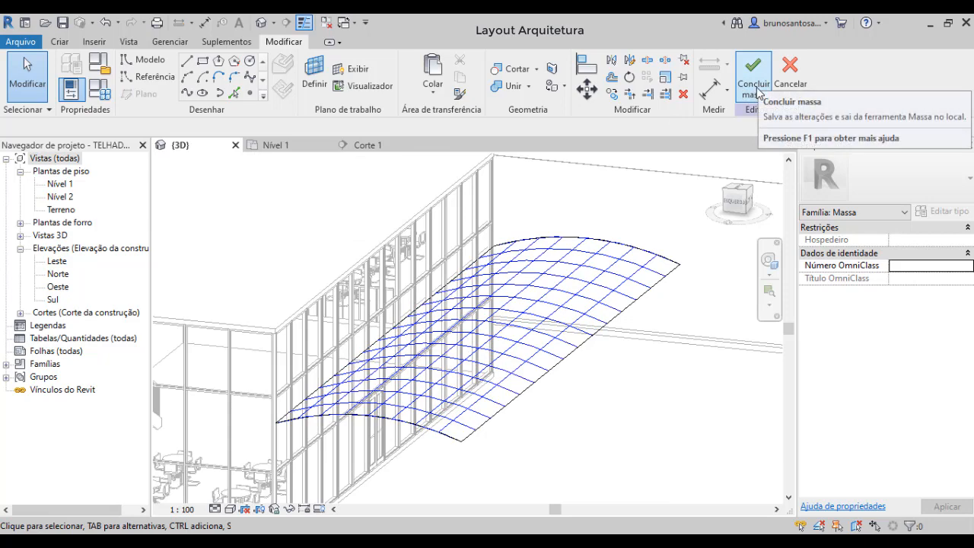
left_click(592, 261)
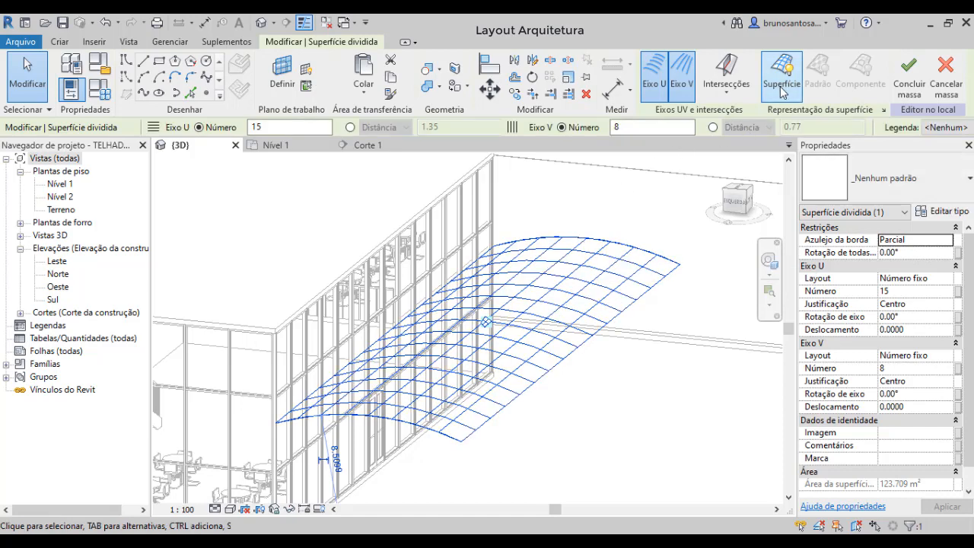
left_click(916, 175)
scroll(776, 319, "down", 1)
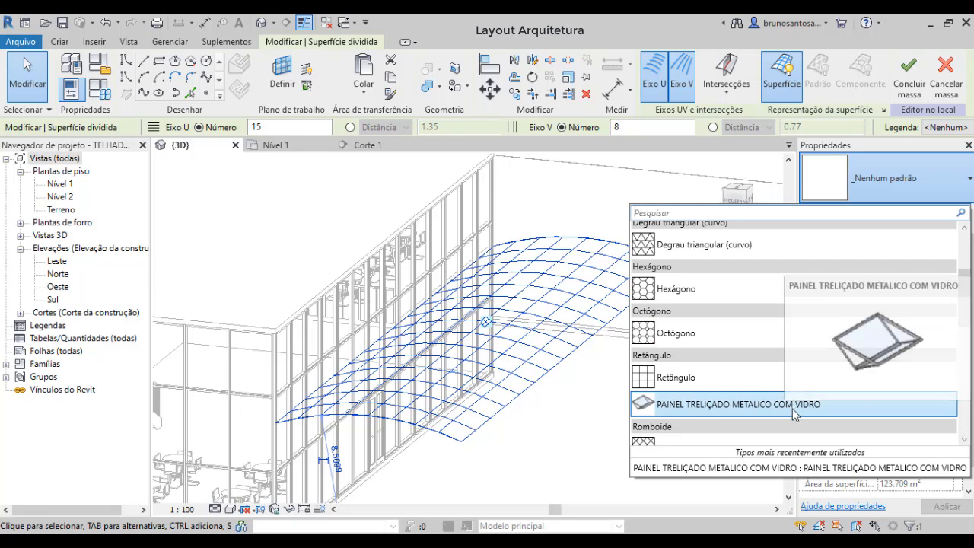
left_click(742, 405)
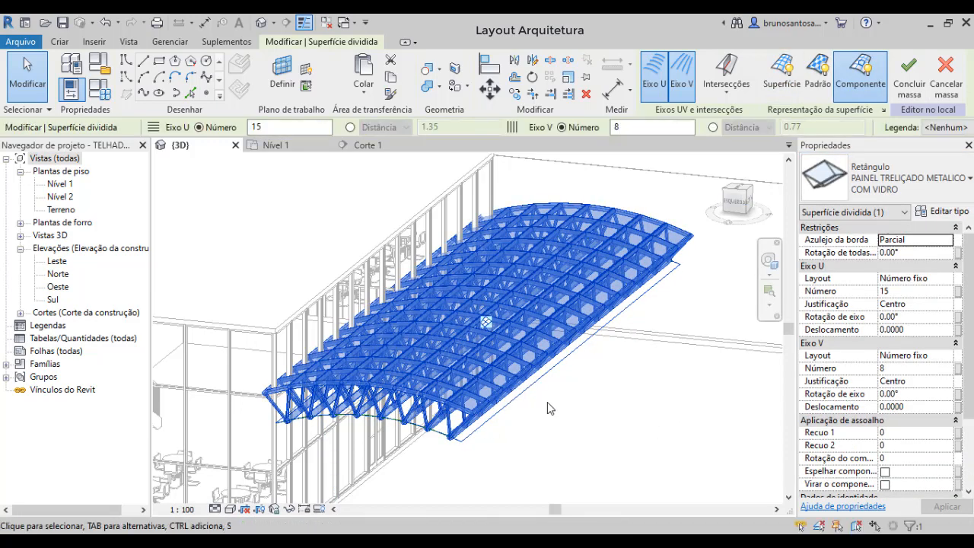
left_click(567, 403)
mouse_move(570, 400)
middle_mouse_down("shift")
mouse_move(596, 391)
mouse_move(621, 331)
mouse_move(627, 341)
mouse_move(600, 354)
mouse_move(572, 404)
mouse_move(564, 401)
middle_mouse_up("shift")
middle_click_drag(506, 408, 541, 383, "shift")
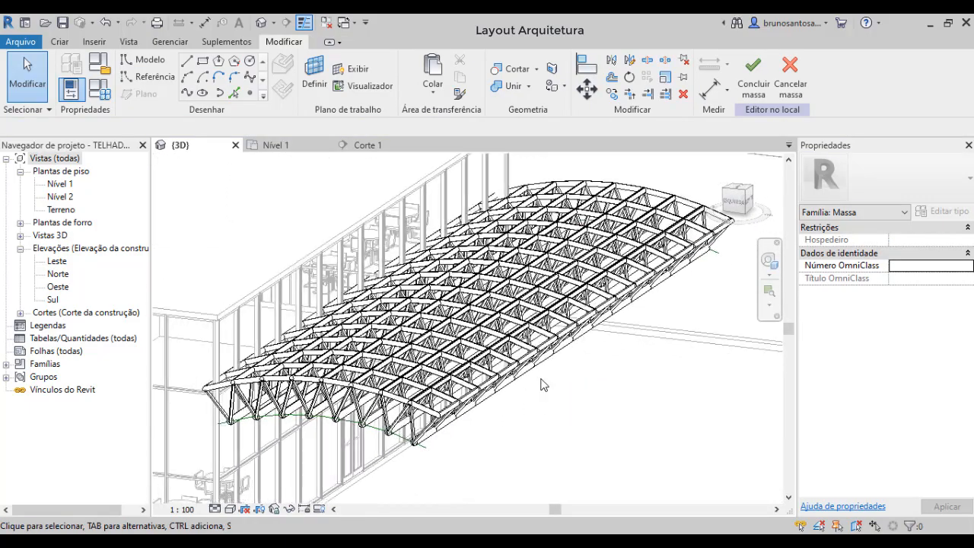
Try a 45° rotation of all grids on the roof's divided surface
key("Tab")
left_click(541, 346)
left_click(627, 417)
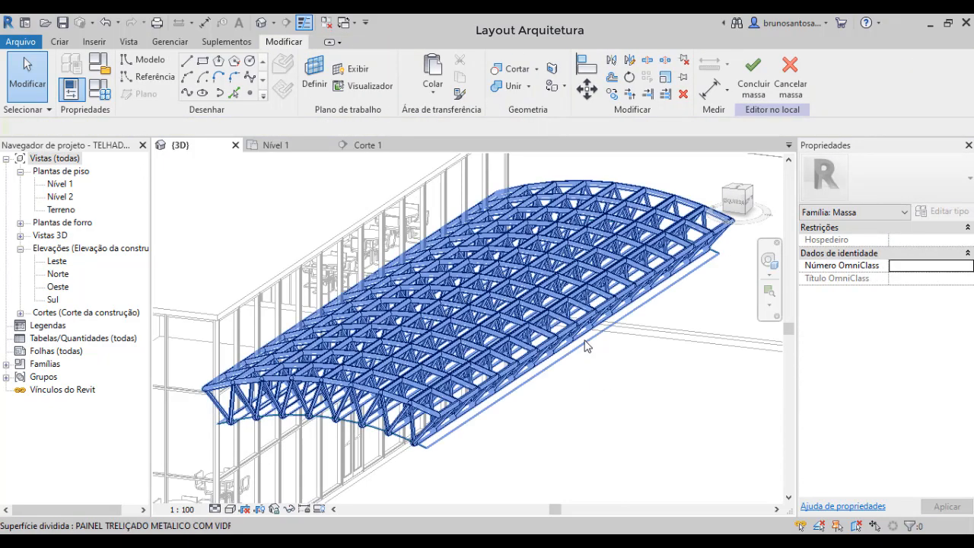
left_click(585, 347)
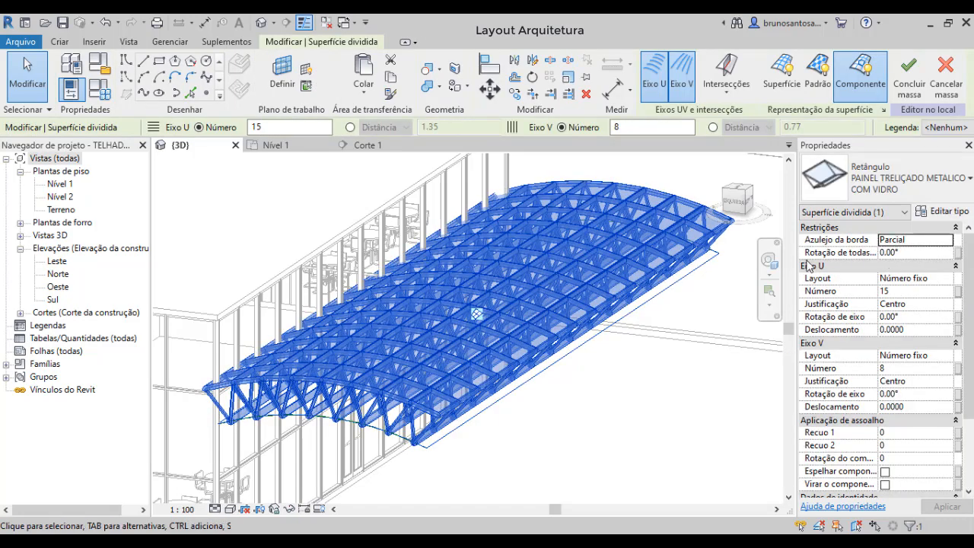
left_click(895, 253)
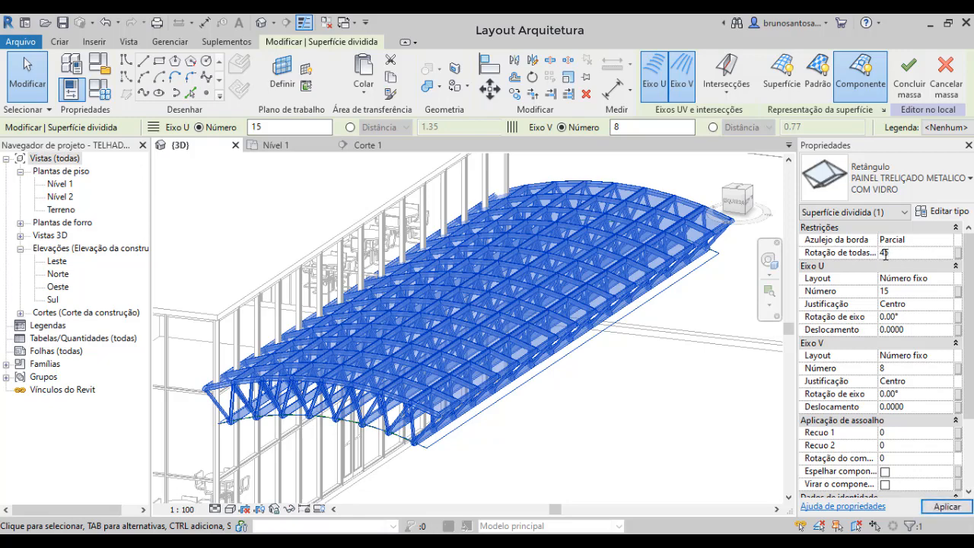
left_click(940, 508)
middle_click_drag(703, 445, 582, 340, "shift")
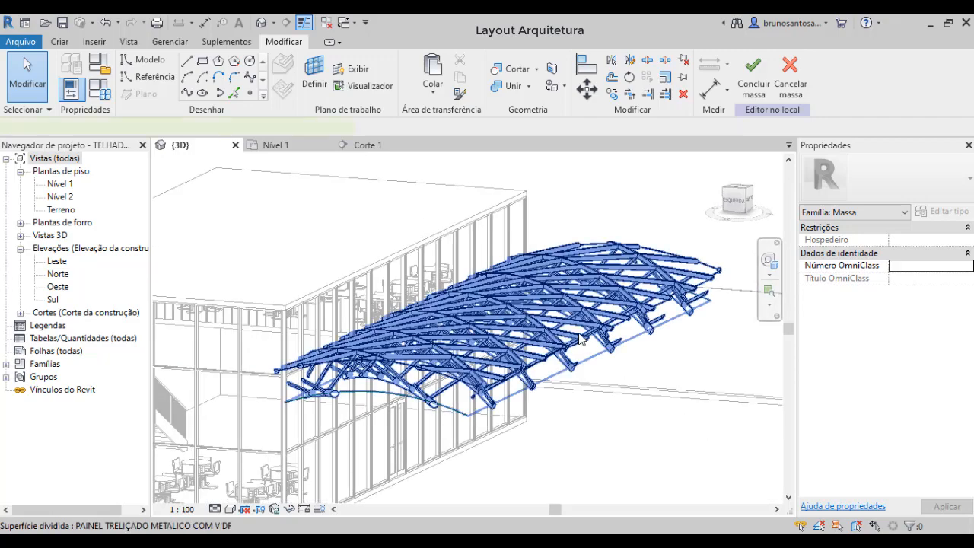
Restore the rotation of all grids on the roof's divided surface to 0°
left_click(582, 340)
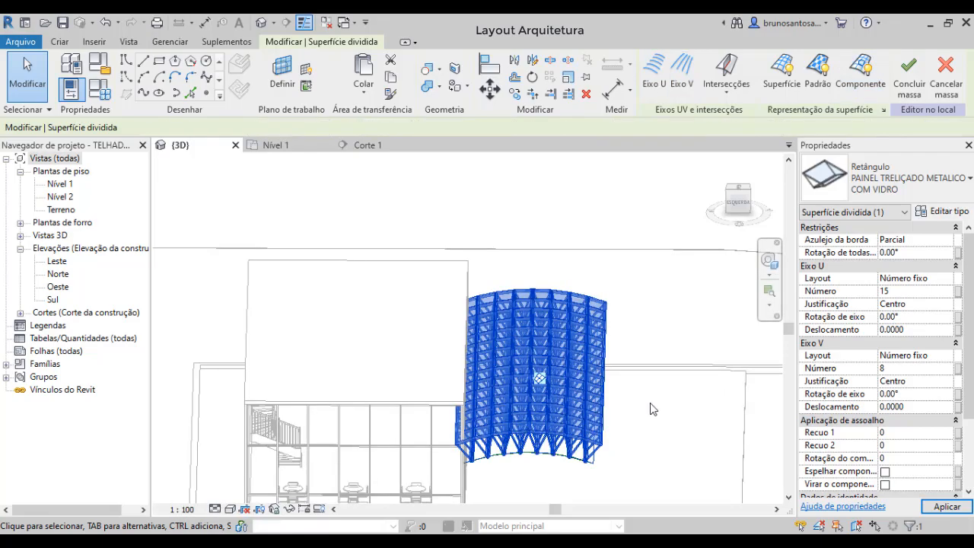
middle_click_drag(648, 407, 612, 421, "shift")
key("Escape")
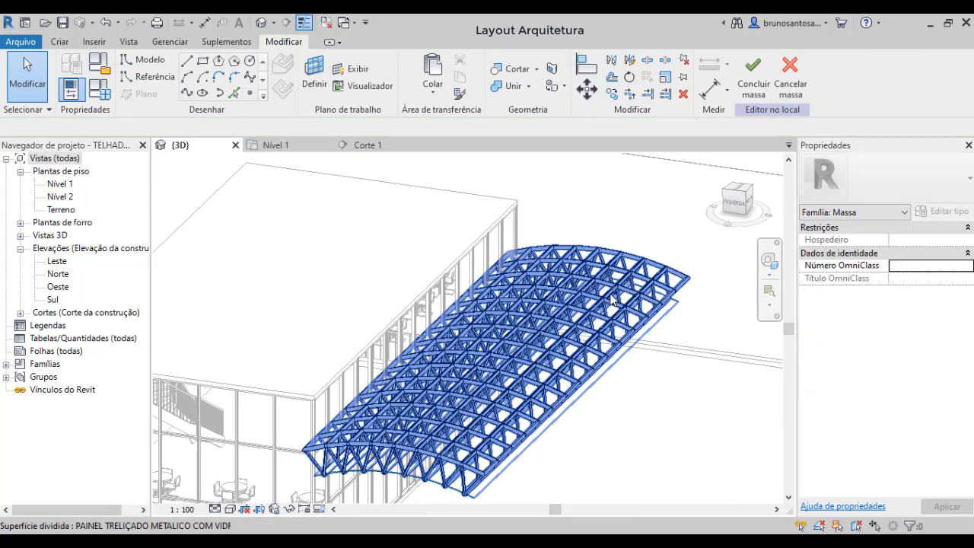
Set the U grid number of the roof's divided surface to 5
left_click(612, 302)
scroll(558, 302, "up", 4)
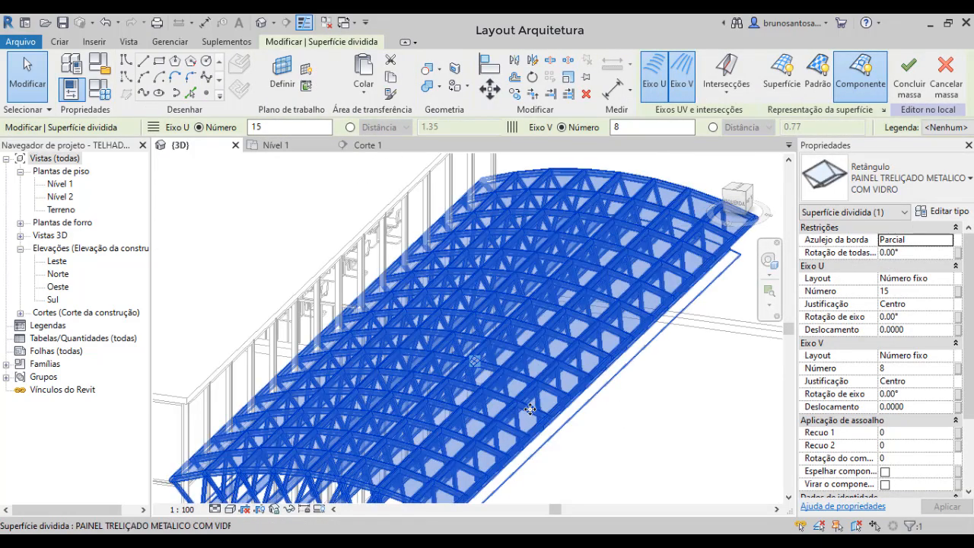
scroll(539, 332, "down", 2)
scroll(539, 332, "down", 1)
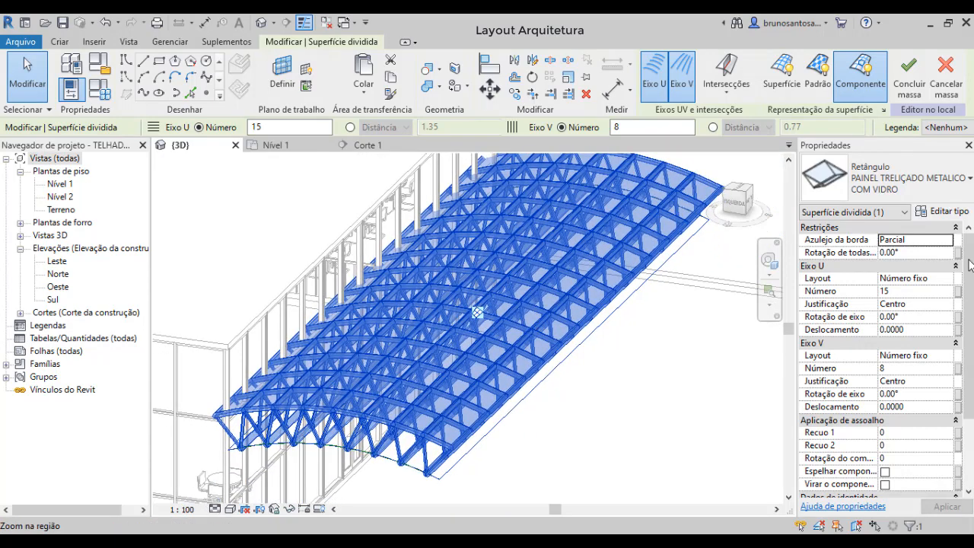
left_click(898, 292)
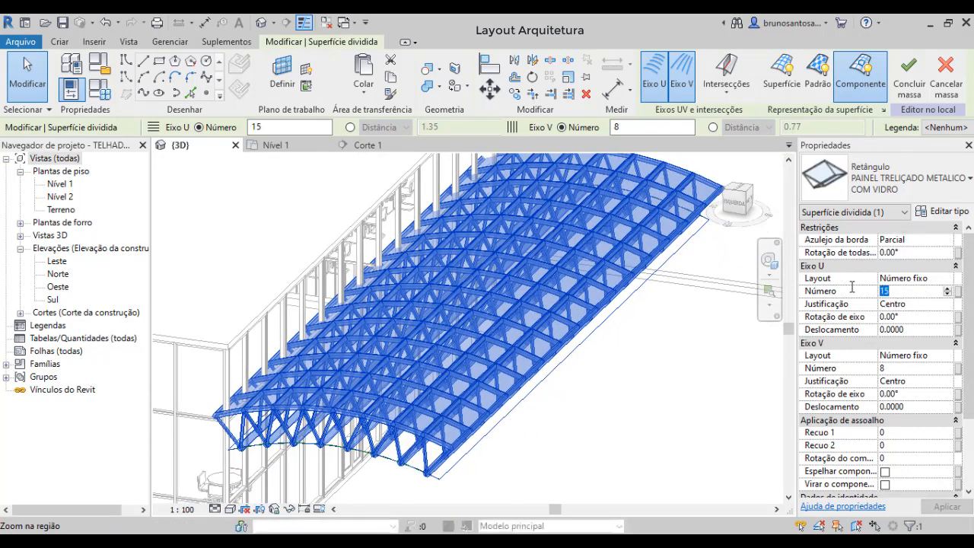
type("5")
left_click(946, 506)
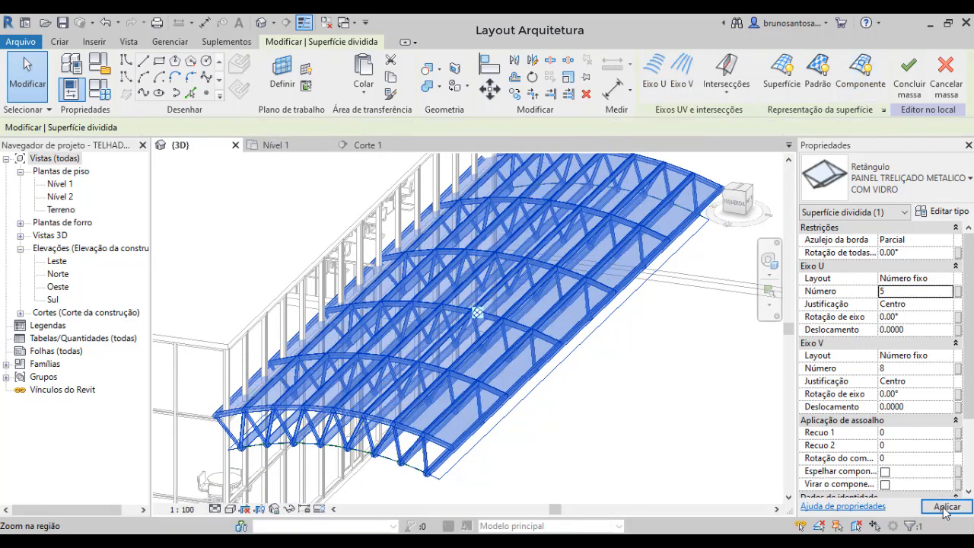
left_click(698, 428)
Set the V grid number of the roof's divided surface to 4 and view the resulting truss roof from below
middle_click_drag(702, 437, 601, 358, "shift")
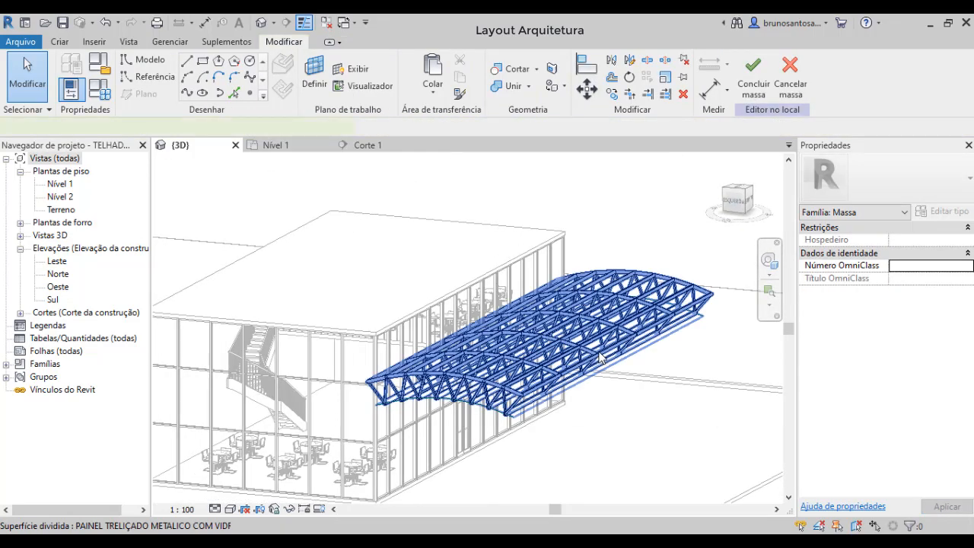
left_click(601, 357)
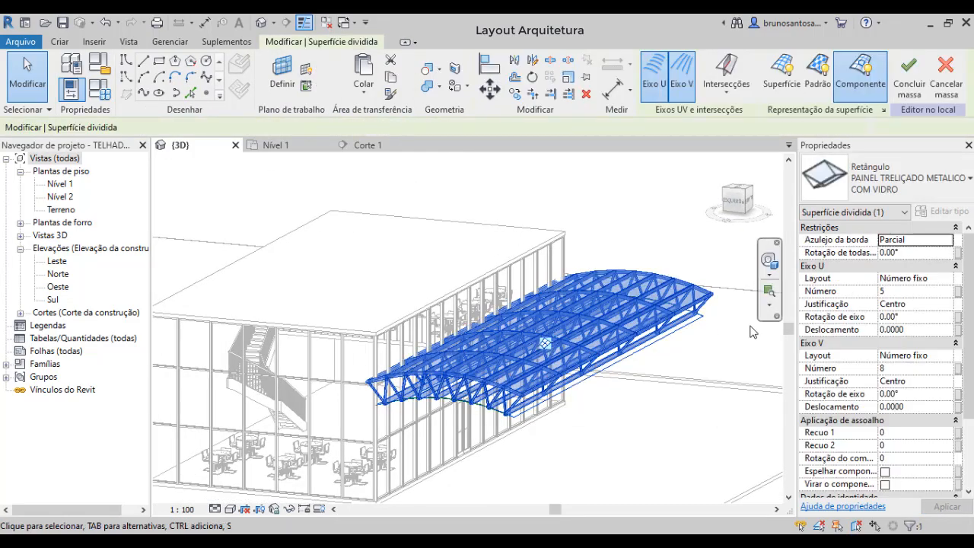
left_click(915, 369)
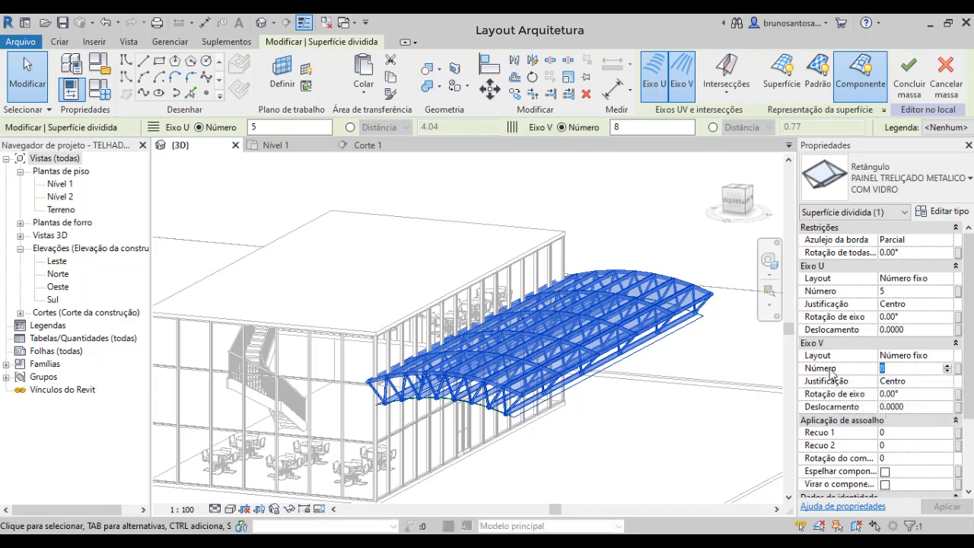
type("4")
left_click(944, 507)
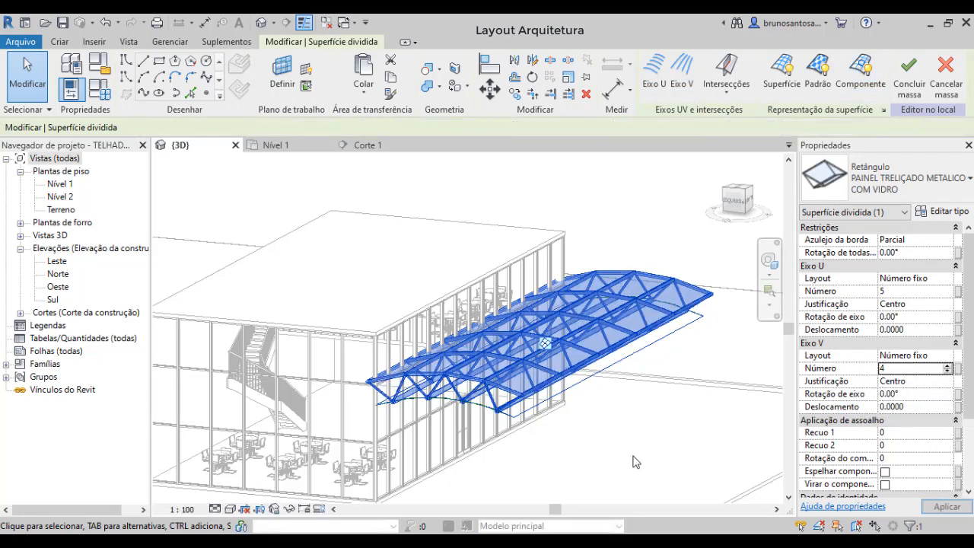
left_click(634, 457)
middle_click_drag(637, 454, 647, 388, "shift")
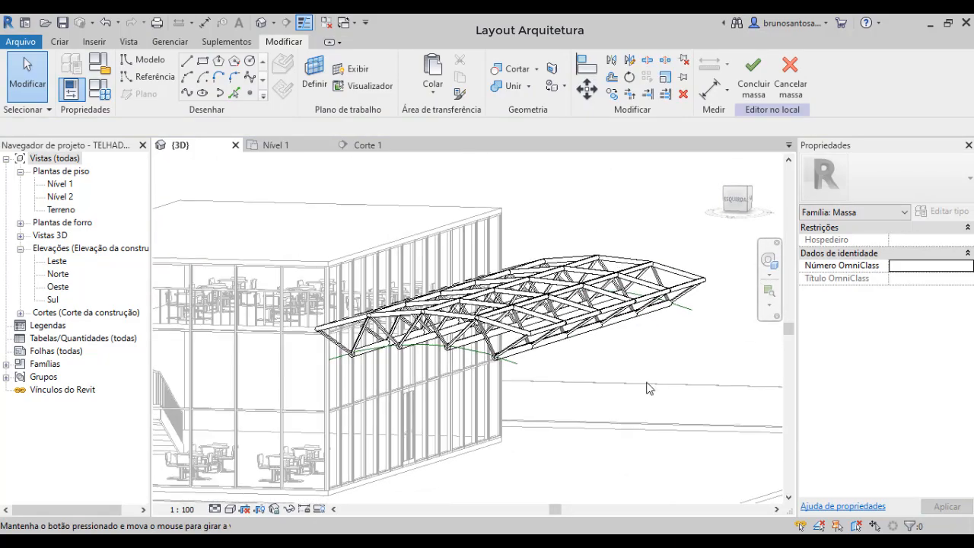
Try flipping the truss panel components on the roof's divided surface and view the inverted panels from the side
left_click(662, 286)
scroll(921, 392, "down", 3)
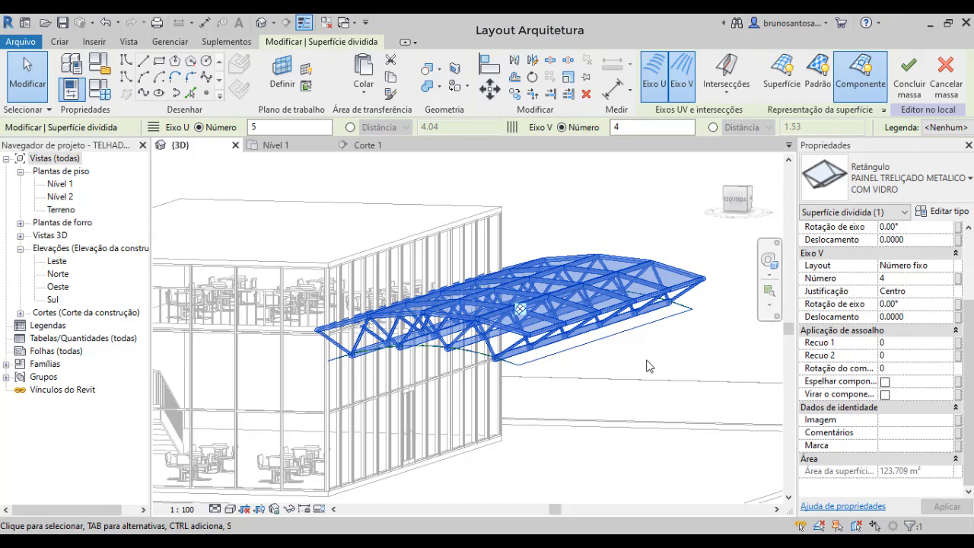
middle_click_drag(648, 365, 557, 314, "shift")
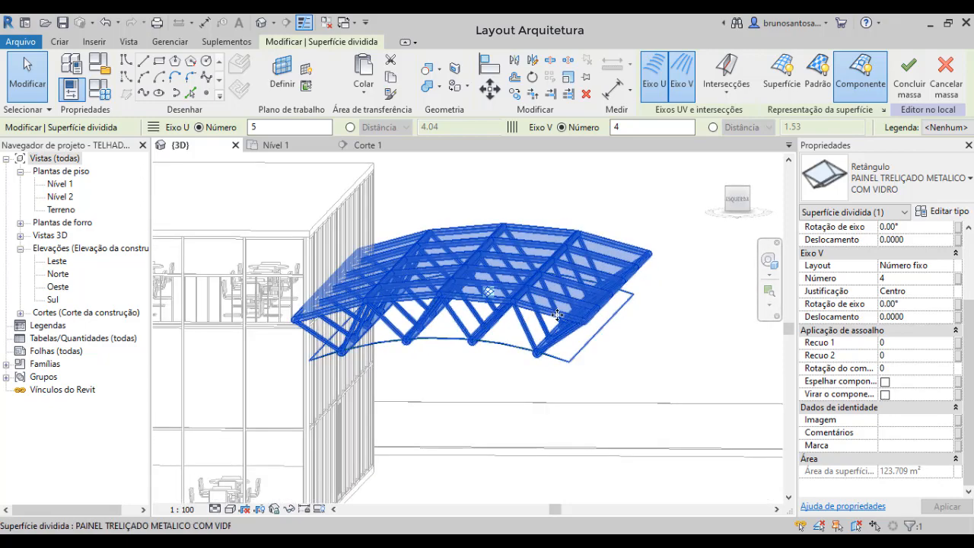
scroll(534, 346, "up", 2)
middle_click_drag(534, 346, 532, 386, "shift")
scroll(613, 315, "up", 2)
scroll(450, 406, "down", 3)
middle_click_drag(455, 415, 483, 386)
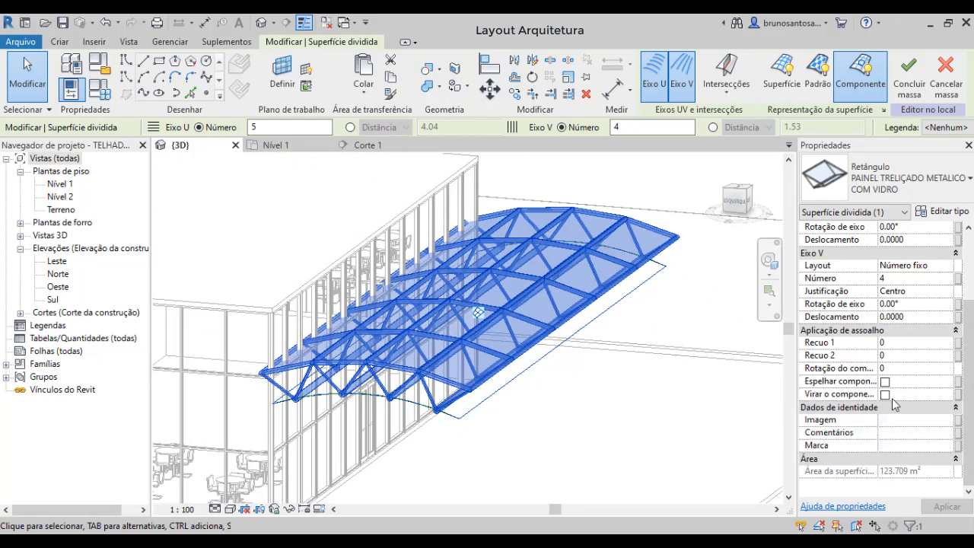
left_click(884, 394)
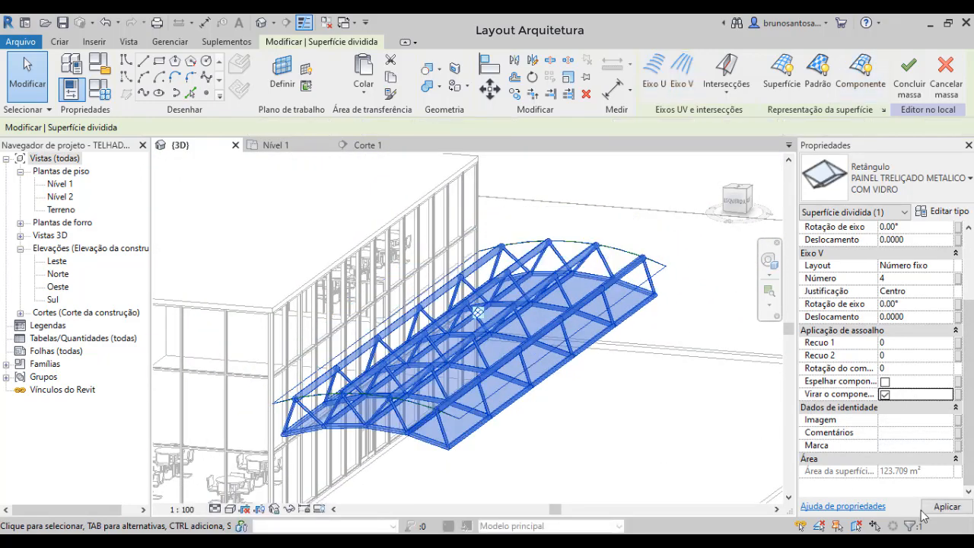
left_click(619, 400)
middle_click_drag(617, 421, 642, 387, "shift")
Turn off the component flip on the roof's divided surface and apply the change
left_click(537, 351)
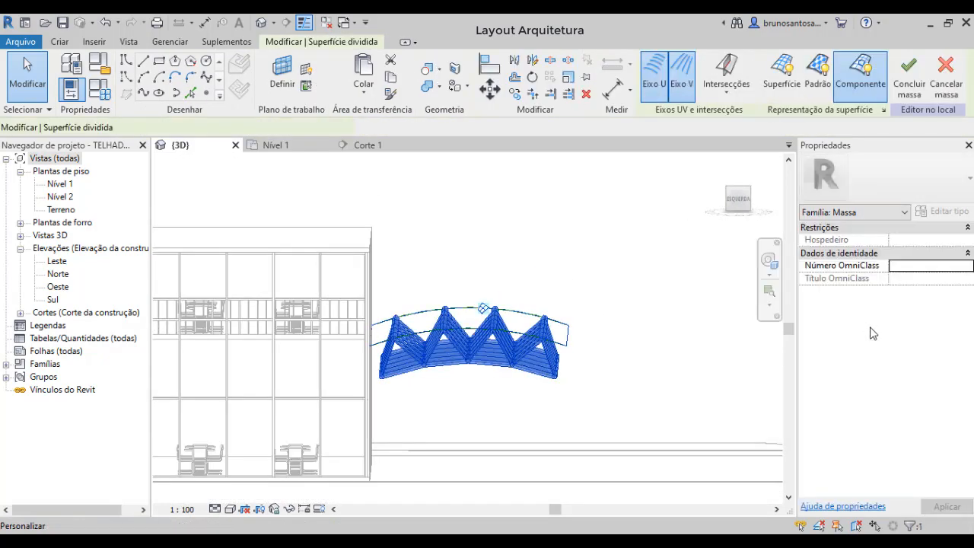
scroll(913, 456, "down", 3)
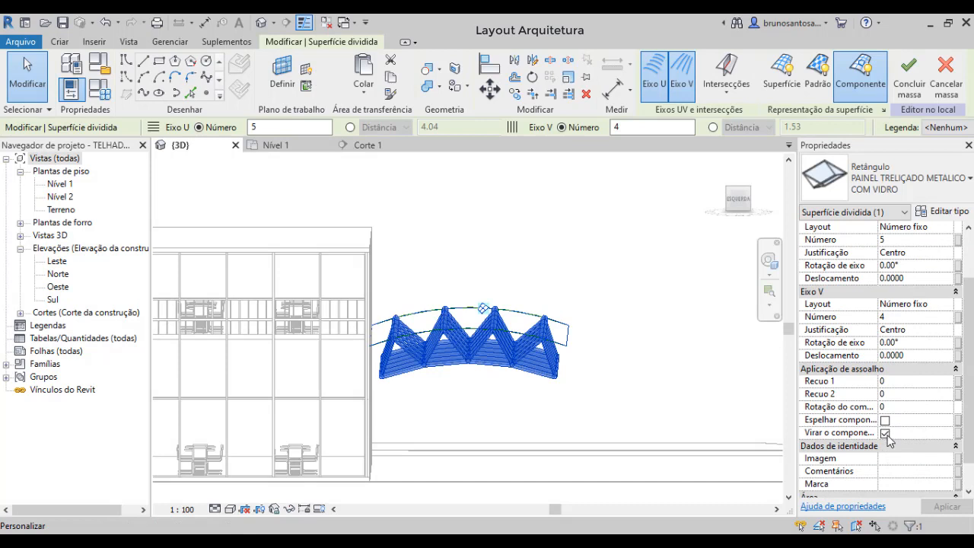
left_click(885, 433)
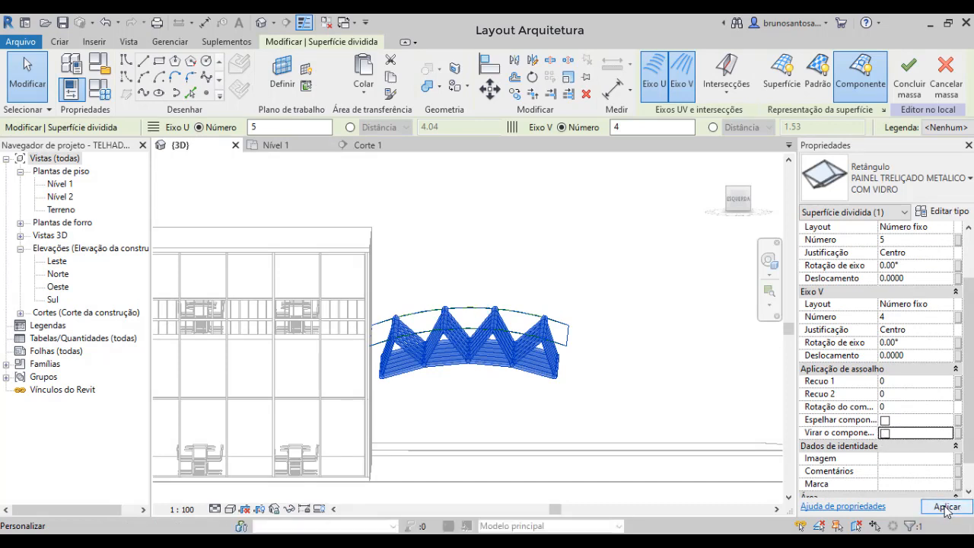
left_click(946, 507)
left_click(604, 321)
middle_click_drag(604, 321, 554, 406, "shift")
Finish the in-place roof mass, dismissing the save reminder without saving and closing the mesh geometry warning
left_click(451, 312)
key("Escape")
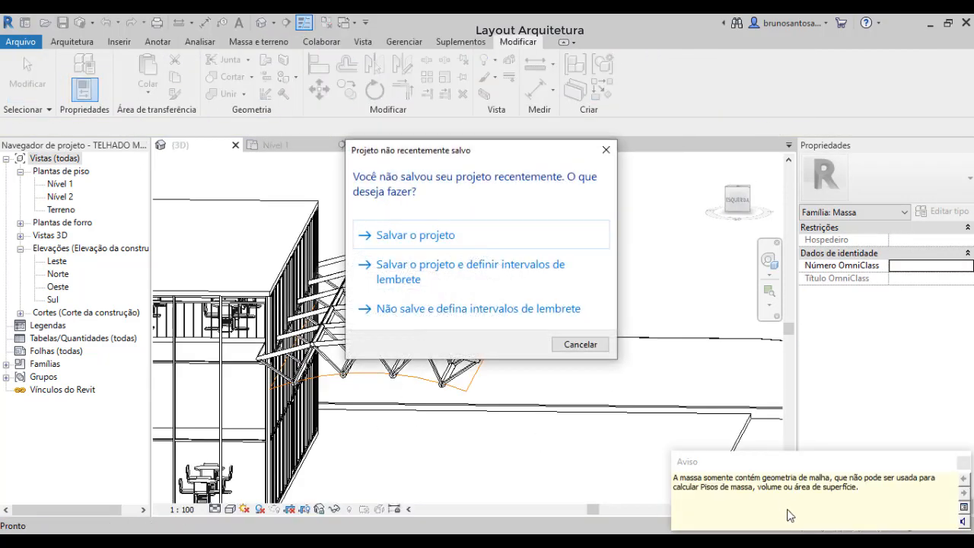
left_click(607, 151)
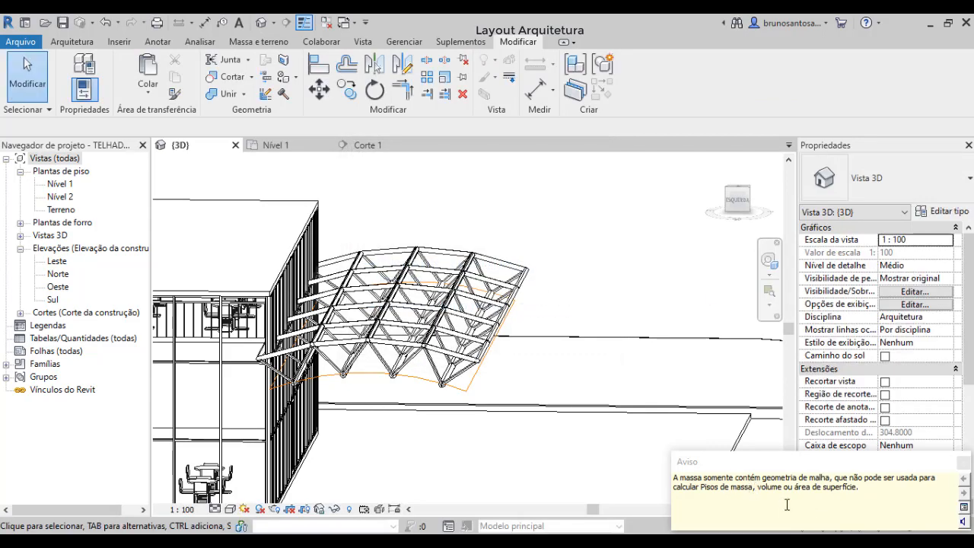
left_click(962, 463)
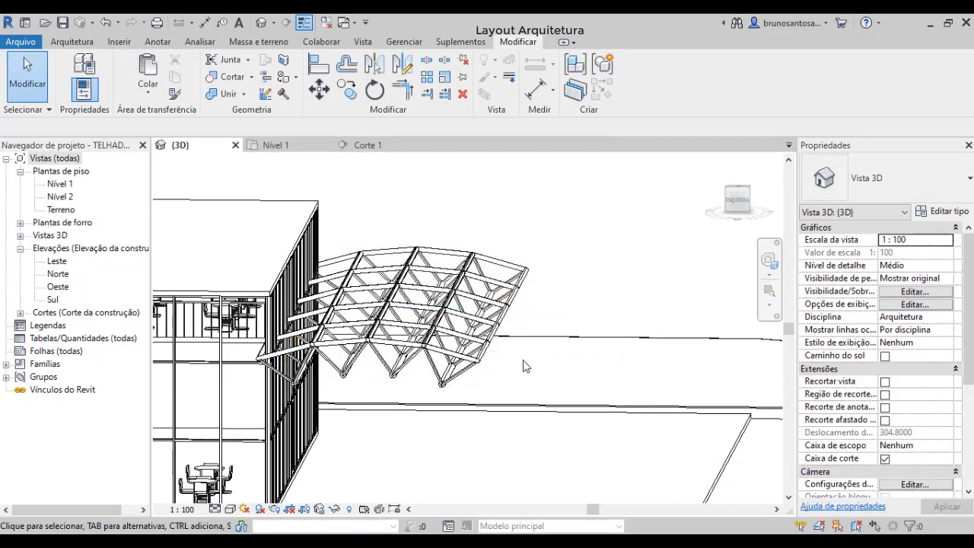
Move the roof mass about 0.38 m away from the building in the Nível 1 plan, aligning its edge with the glass facade's outer face
left_click(497, 365)
middle_click_drag(491, 379, 274, 172, "shift")
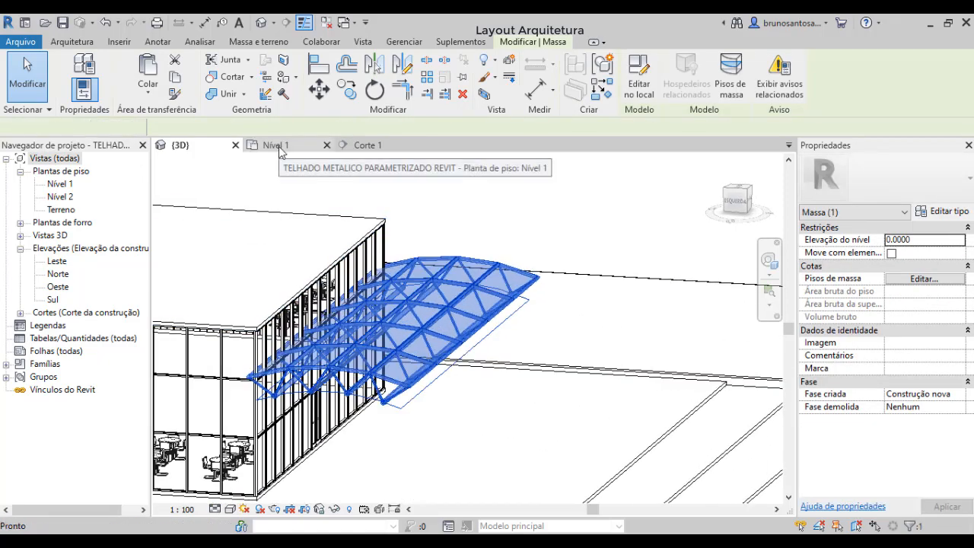
left_click(279, 151)
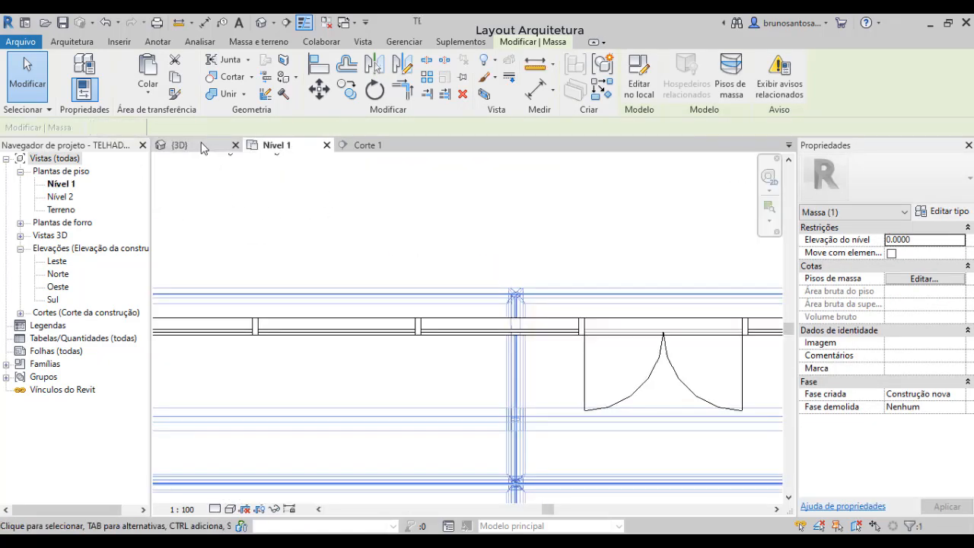
left_click(183, 145)
scroll(318, 365, "up", 5)
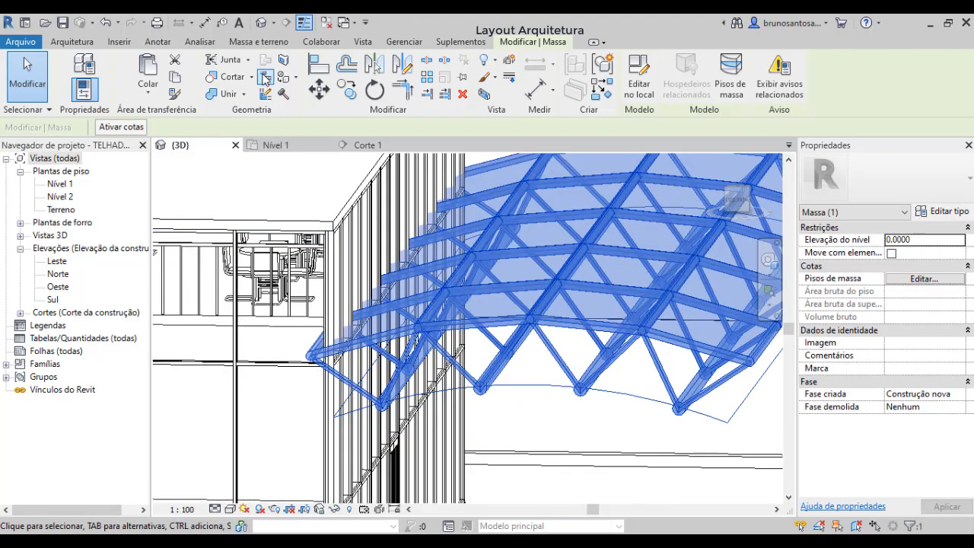
left_click(275, 144)
scroll(470, 302, "down", 4)
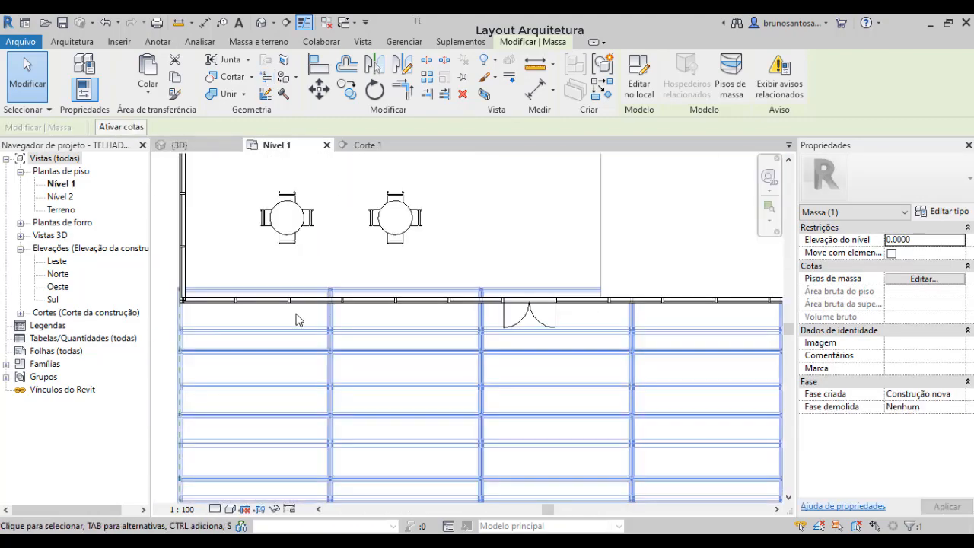
left_click(318, 89)
scroll(461, 255, "up", 3)
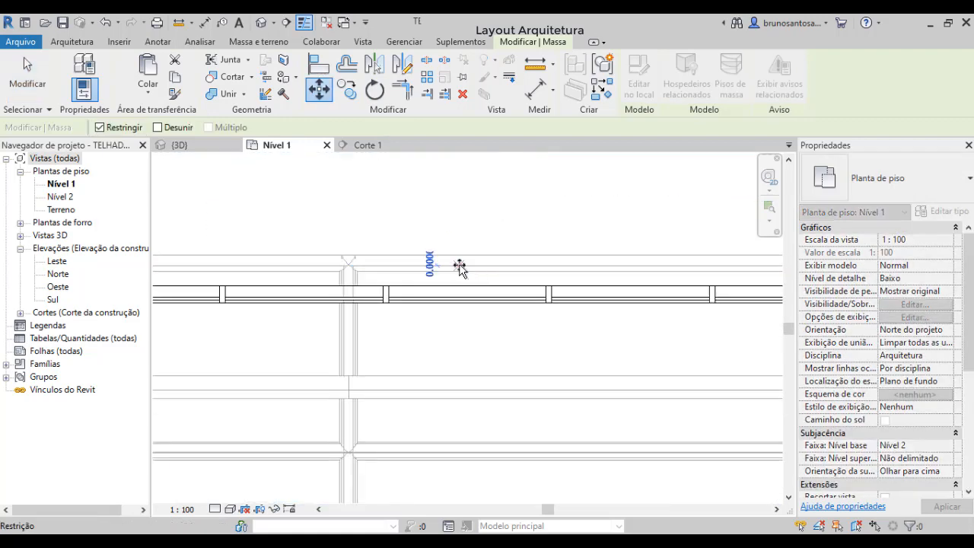
left_click(459, 266)
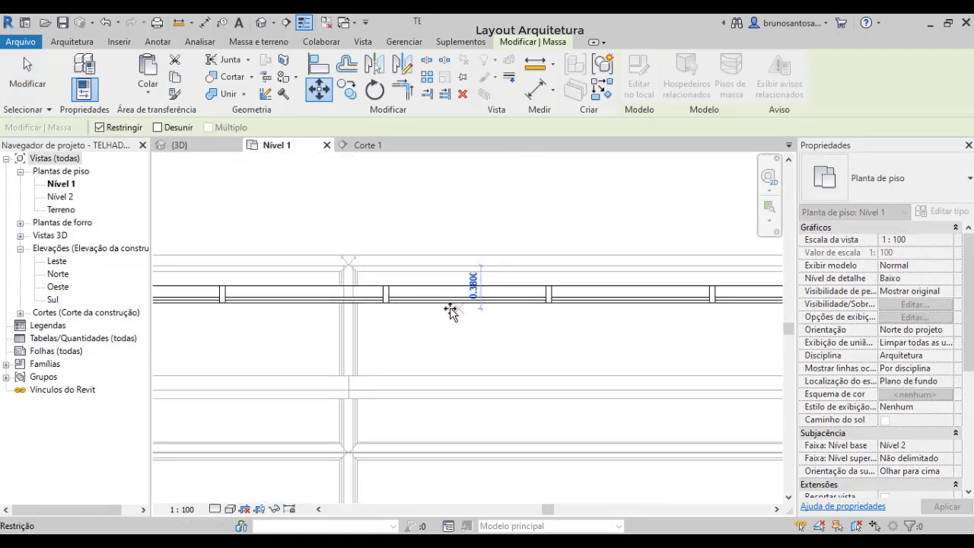
left_click(451, 312)
scroll(428, 324, "down", 2)
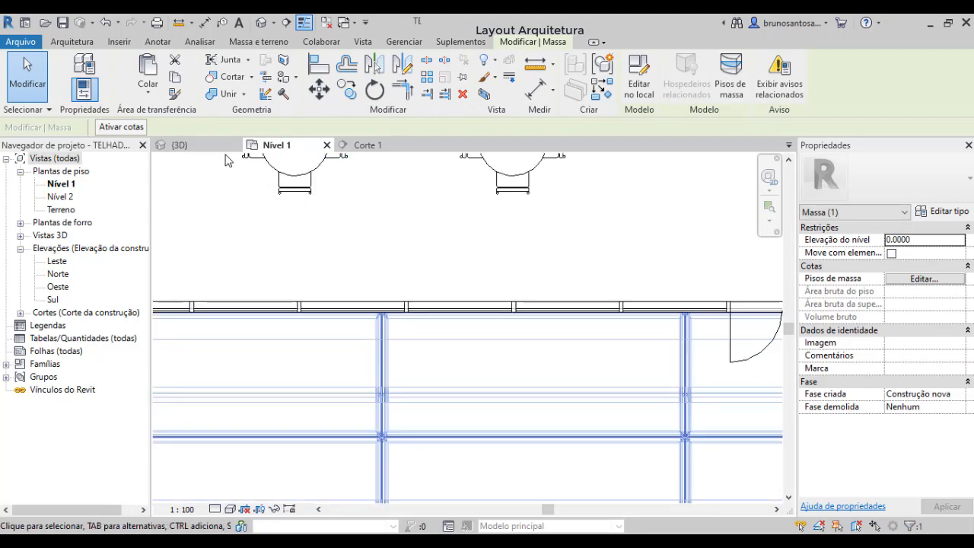
Examine the moved truss roof against the glass facade in the 3D view from several angles
left_click(222, 146)
scroll(450, 320, "down", 3)
left_click(642, 383)
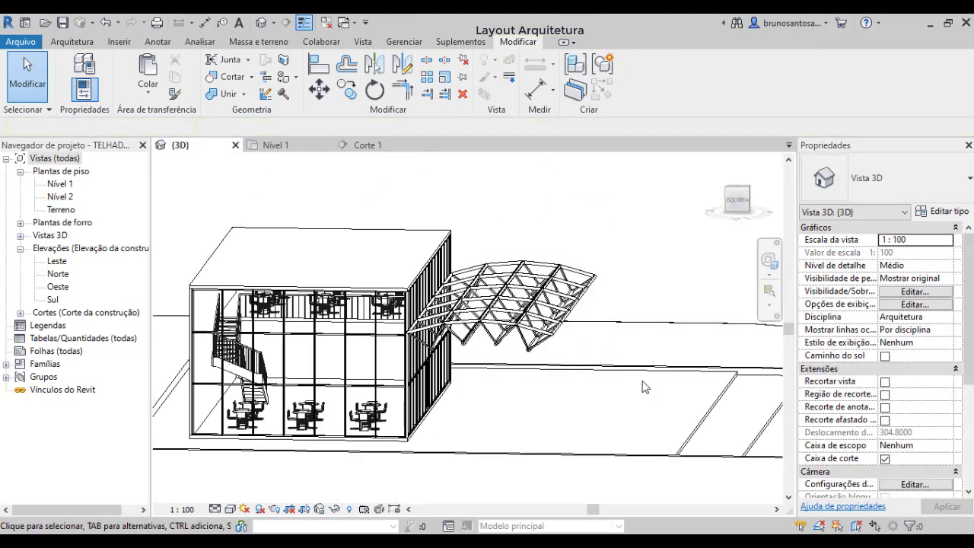
middle_click_drag(642, 387, 538, 326, "shift")
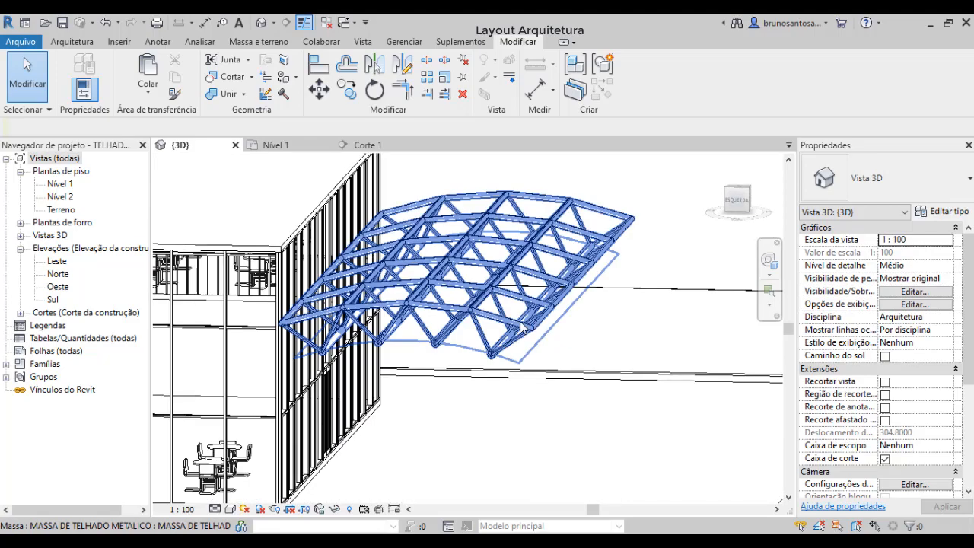
middle_click_drag(365, 179, 360, 281)
scroll(429, 305, "down", 1)
middle_click_drag(484, 348, 629, 386, "shift")
scroll(630, 386, "down", 3)
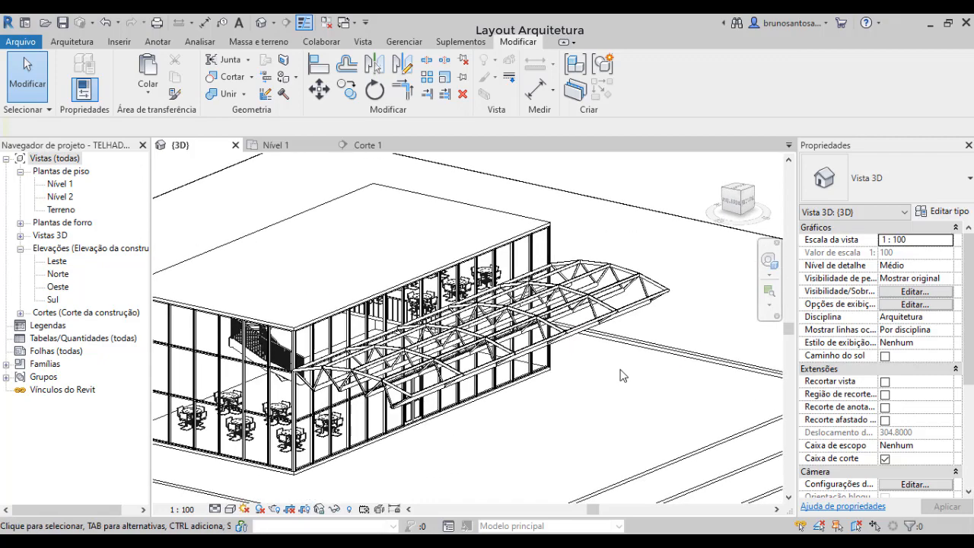
Display the 3D view in a realistic visual style and inspect the metal-and-glass roof from both ends of the building
left_click(229, 508)
left_click(252, 493)
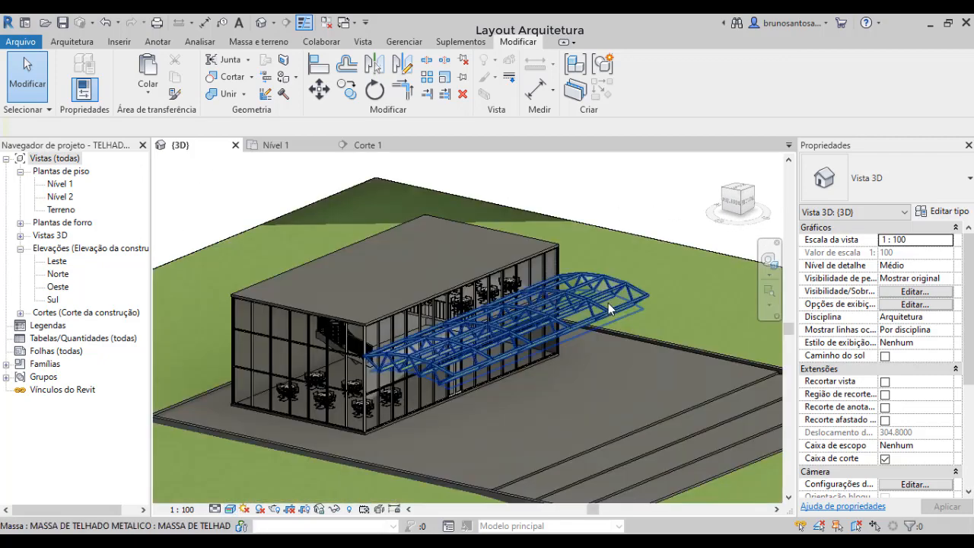
scroll(587, 354, "up", 3)
middle_click_drag(578, 370, 620, 364, "shift")
scroll(556, 355, "up", 3)
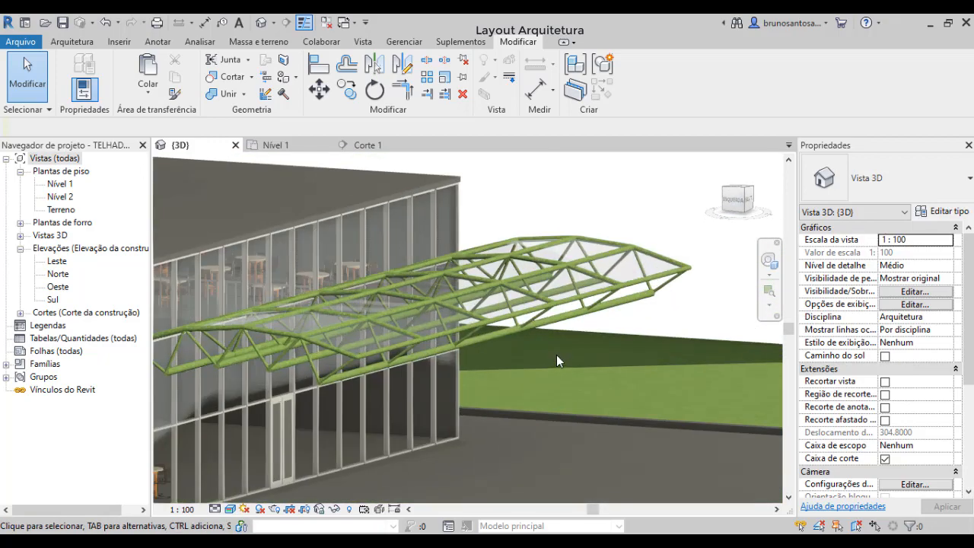
middle_click_drag(559, 353, 518, 394, "shift")
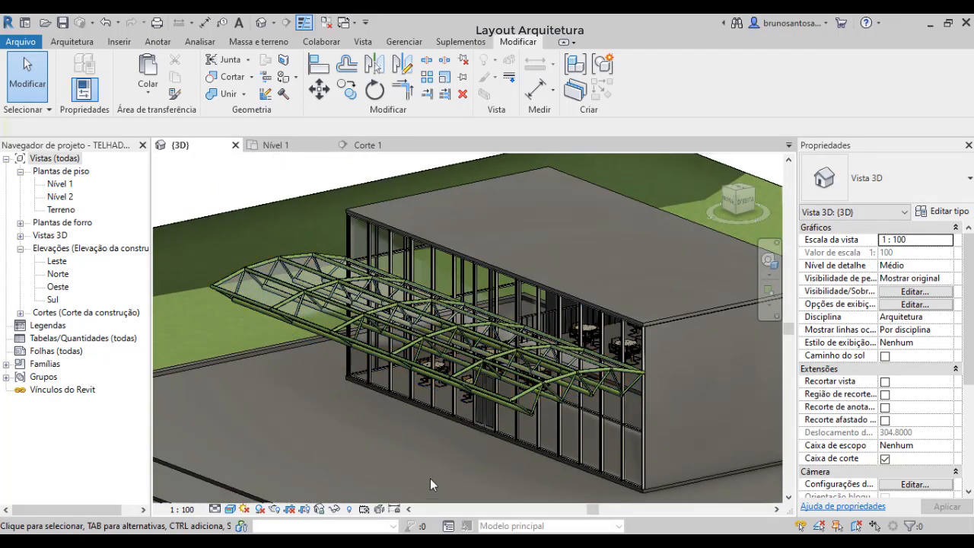
middle_click_drag(340, 433, 329, 392, "shift")
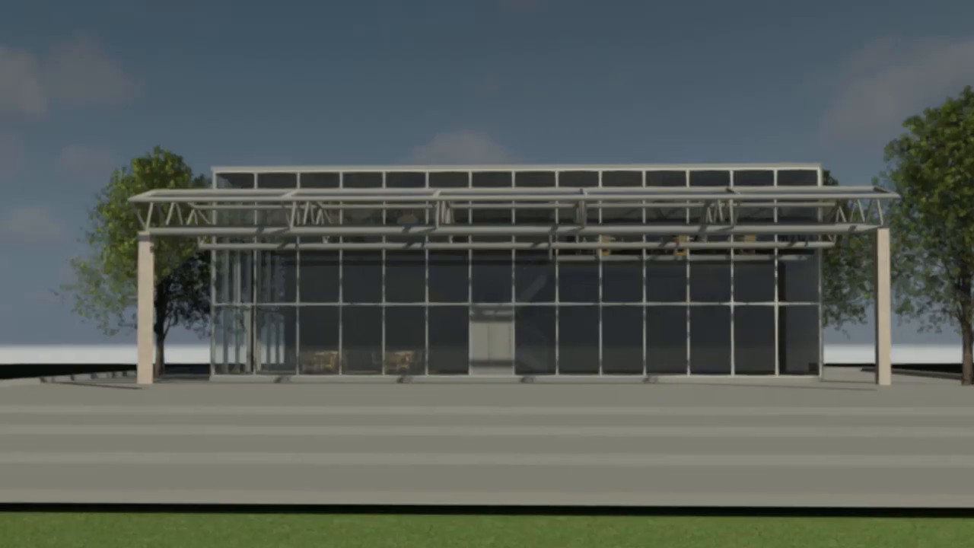